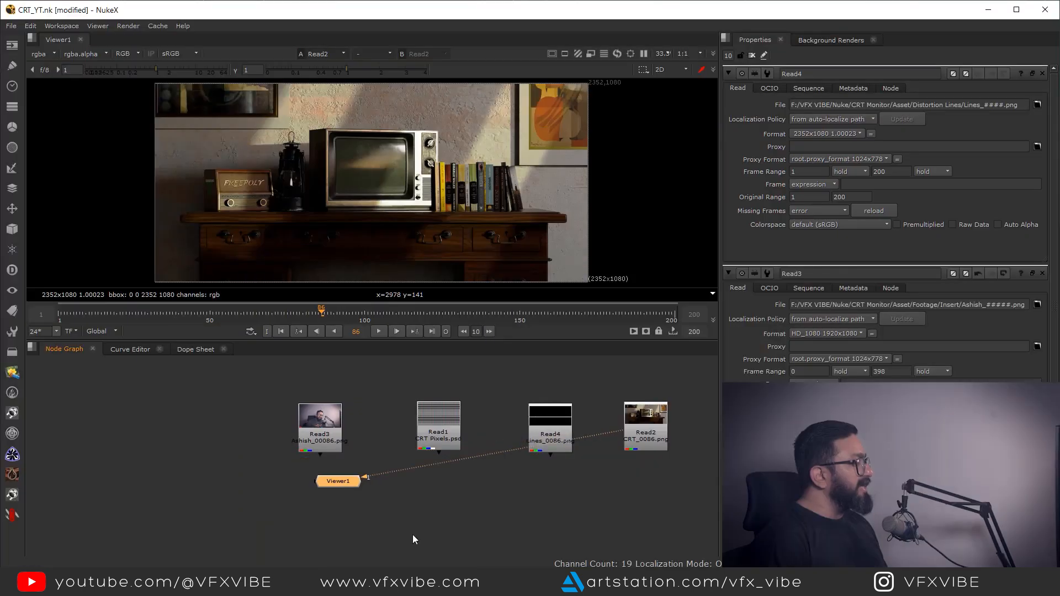
- Play back the CRT television room footage in an enlarged viewer and look closely at the television screen
{"action": "left_click_drag", "start_coordinate": [338, 481], "coordinate": [467, 542]}
{"action": "middle_click_drag", "start_coordinate": [559, 490], "coordinate": [477, 490]}
{"action": "key", "text": "space"}
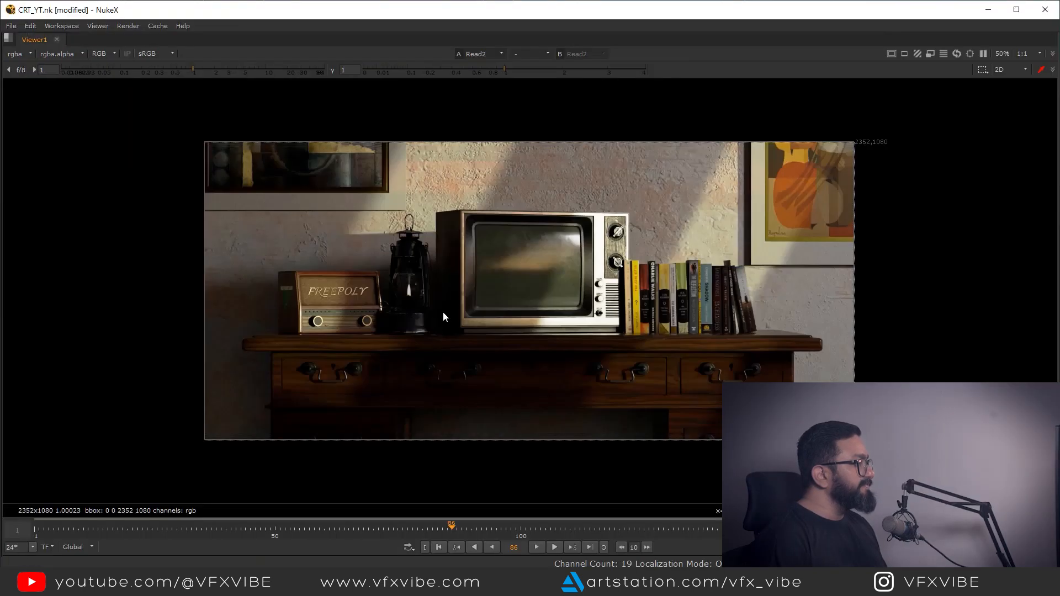
{"action": "middle_click_drag", "start_coordinate": [443, 312], "coordinate": [423, 314]}
{"action": "left_click", "coordinate": [537, 547]}
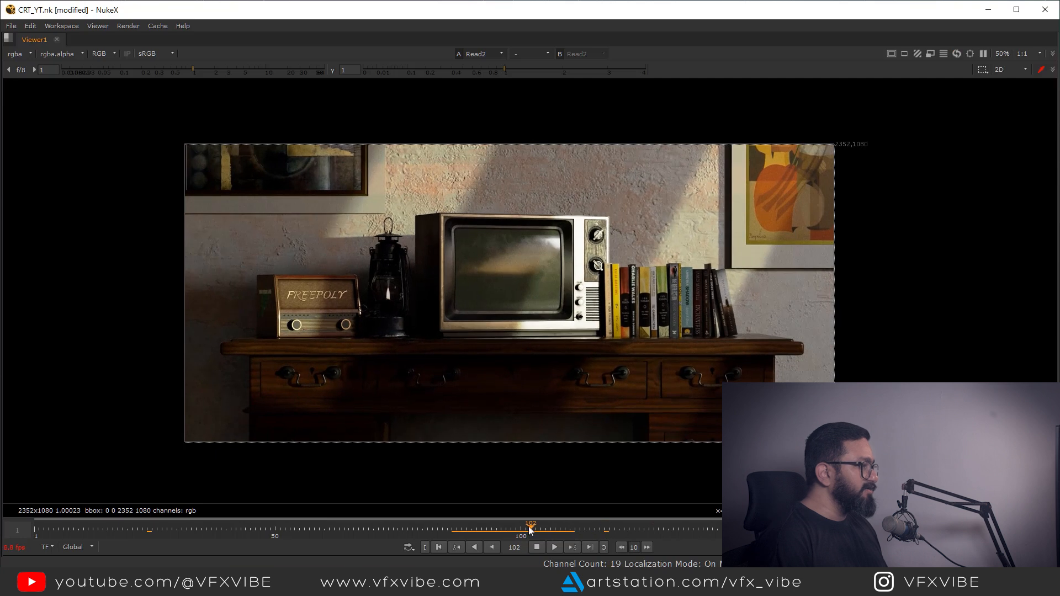
{"action": "scroll", "coordinate": [522, 245], "scroll_direction": "up", "scroll_amount": 2}
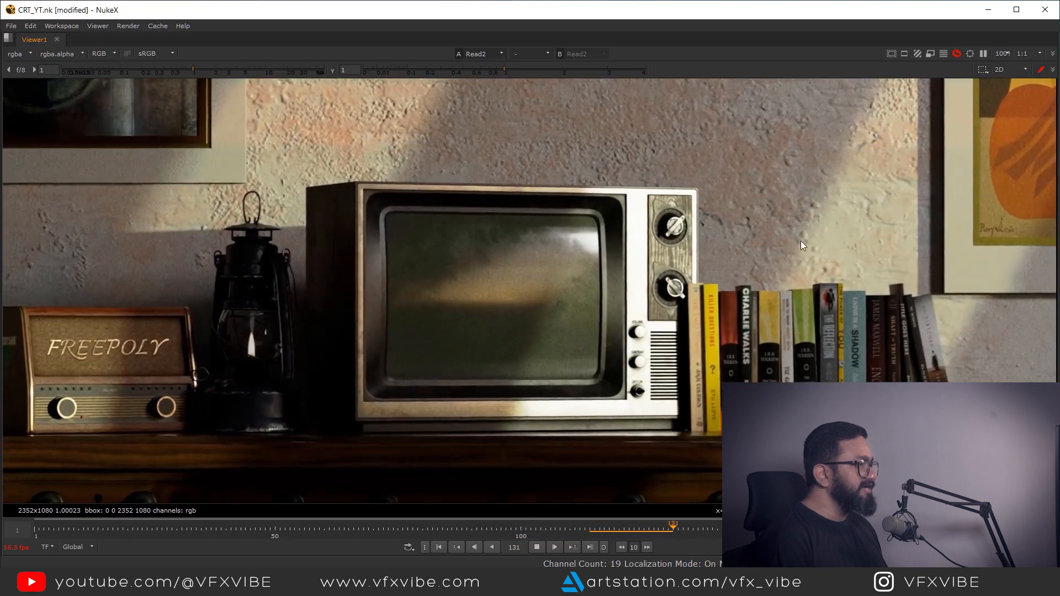
{"action": "scroll", "coordinate": [801, 241], "scroll_direction": "down", "scroll_amount": 2}
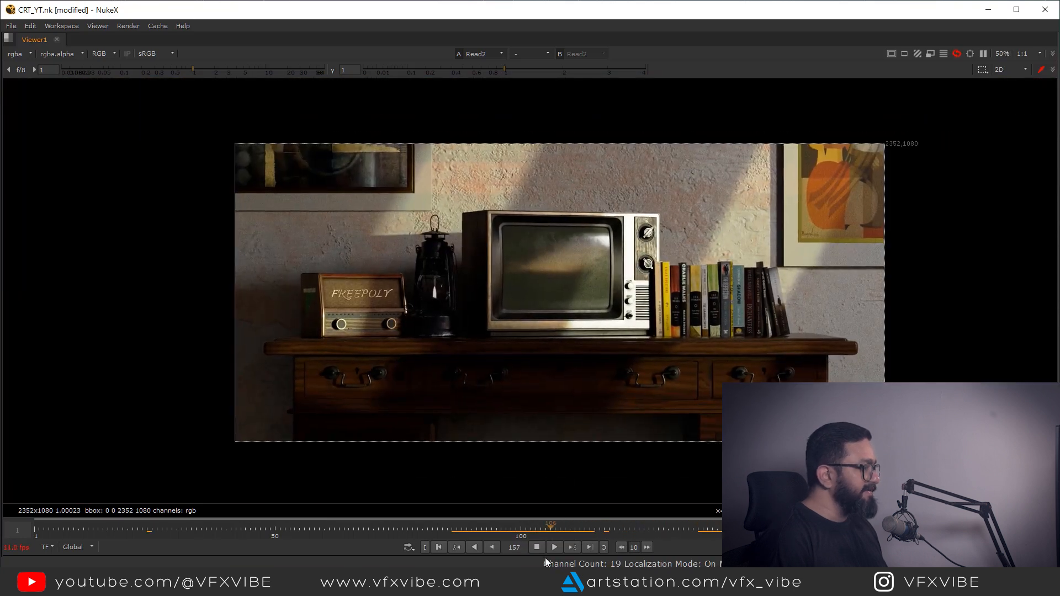
{"action": "left_click", "coordinate": [537, 549]}
- Display the CRT Pixels.psd image in the enlarged viewer and examine its red, green and blue subpixels up close
{"action": "key", "text": "space"}
{"action": "middle_click_drag", "start_coordinate": [468, 423], "coordinate": [481, 442]}
{"action": "left_click", "coordinate": [480, 442]}
{"action": "key", "text": "1"}
{"action": "key", "text": "space"}
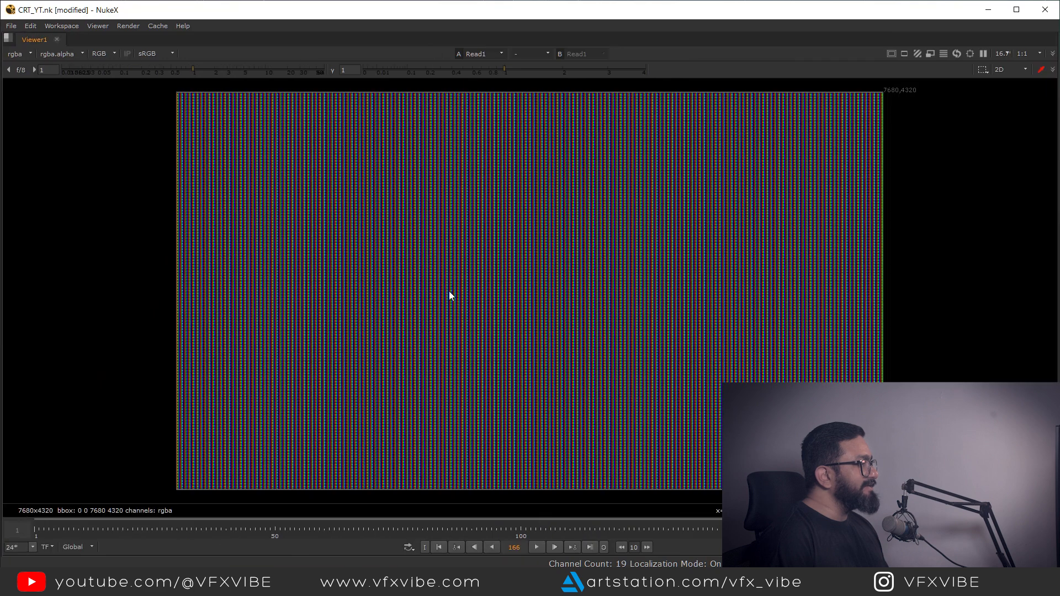
{"action": "scroll", "coordinate": [389, 241], "scroll_direction": "up", "scroll_amount": 5}
{"action": "scroll", "coordinate": [391, 241], "scroll_direction": "up", "scroll_amount": 6}
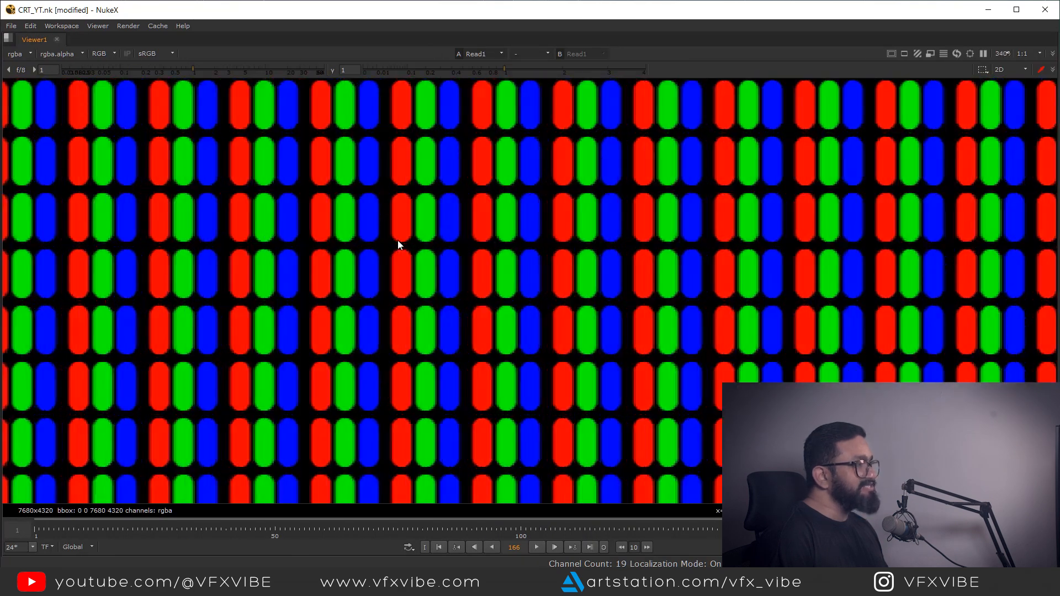
{"action": "scroll", "coordinate": [509, 273], "scroll_direction": "down", "scroll_amount": 6}
{"action": "scroll", "coordinate": [503, 376], "scroll_direction": "up", "scroll_amount": 3}
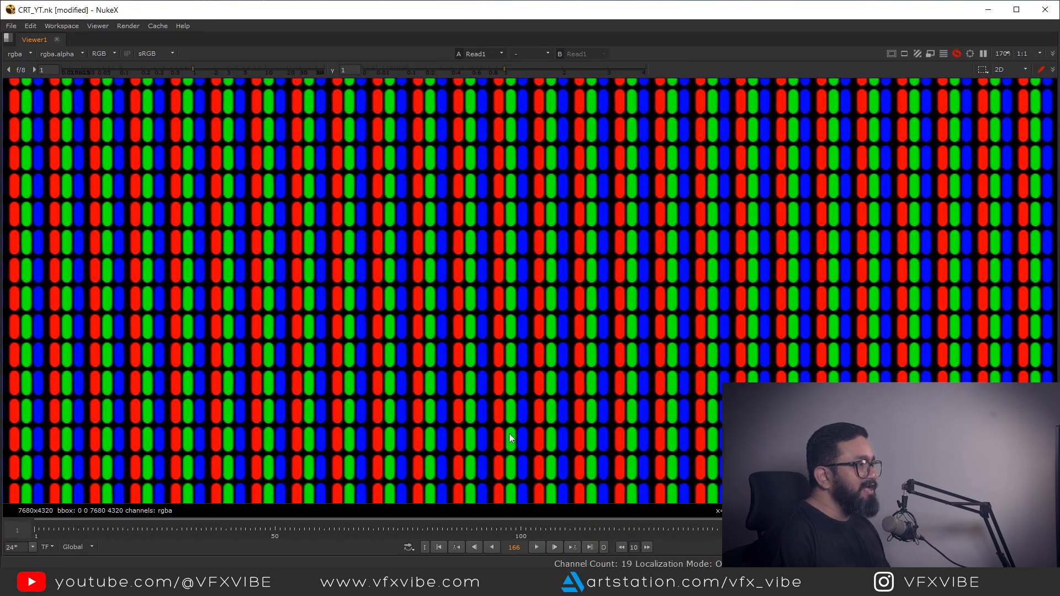
{"action": "middle_click_drag", "start_coordinate": [510, 434], "coordinate": [557, 341]}
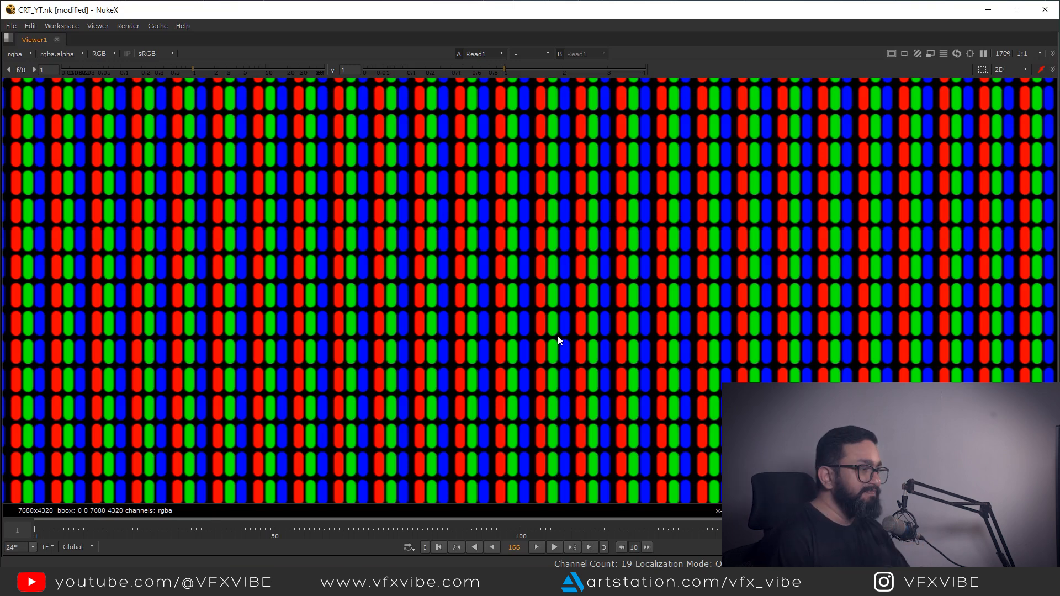
- Examine the full extent of the CRT pixel pattern and check its resolution at the frame corner
{"action": "scroll", "coordinate": [612, 331], "scroll_direction": "down", "scroll_amount": 10}
{"action": "middle_click_drag", "start_coordinate": [664, 365], "coordinate": [370, 213]}
{"action": "scroll", "coordinate": [449, 256], "scroll_direction": "down", "scroll_amount": 5}
{"action": "middle_click_drag", "start_coordinate": [496, 289], "coordinate": [527, 304]}
{"action": "scroll", "coordinate": [525, 241], "scroll_direction": "up", "scroll_amount": 1}
{"action": "scroll", "coordinate": [526, 241], "scroll_direction": "up", "scroll_amount": 7}
{"action": "scroll", "coordinate": [576, 292], "scroll_direction": "down", "scroll_amount": 4}
{"action": "middle_click_drag", "start_coordinate": [634, 461], "coordinate": [607, 309]}
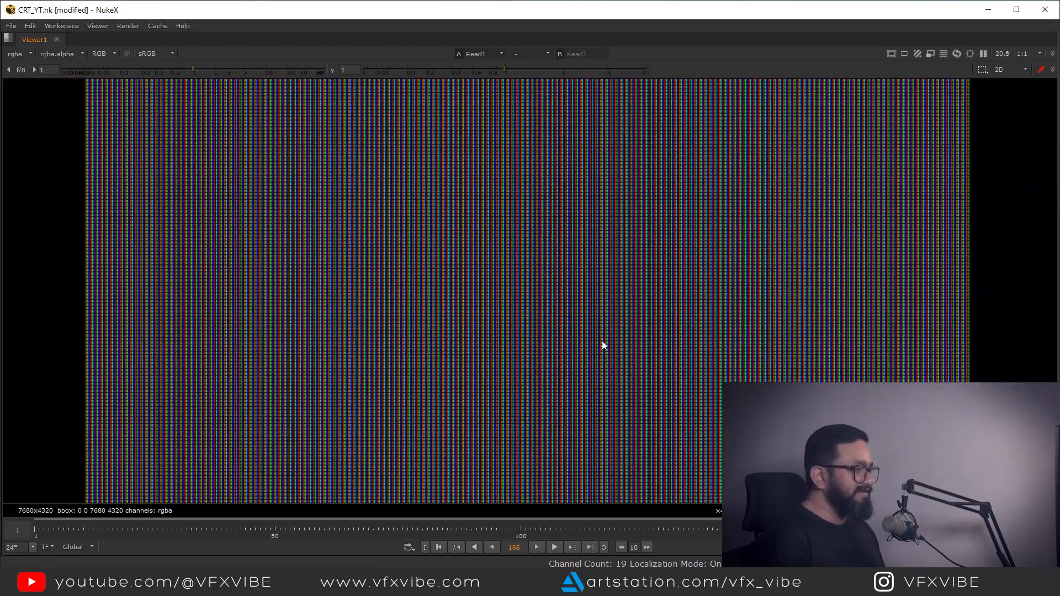
{"action": "middle_click_drag", "start_coordinate": [617, 419], "coordinate": [642, 290]}
{"action": "scroll", "coordinate": [641, 290], "scroll_direction": "down", "scroll_amount": 3}
{"action": "middle_click_drag", "start_coordinate": [772, 352], "coordinate": [665, 361]}
{"action": "scroll", "coordinate": [788, 361], "scroll_direction": "up", "scroll_amount": 2}
{"action": "left_click_drag", "start_coordinate": [823, 337], "coordinate": [708, 389]}
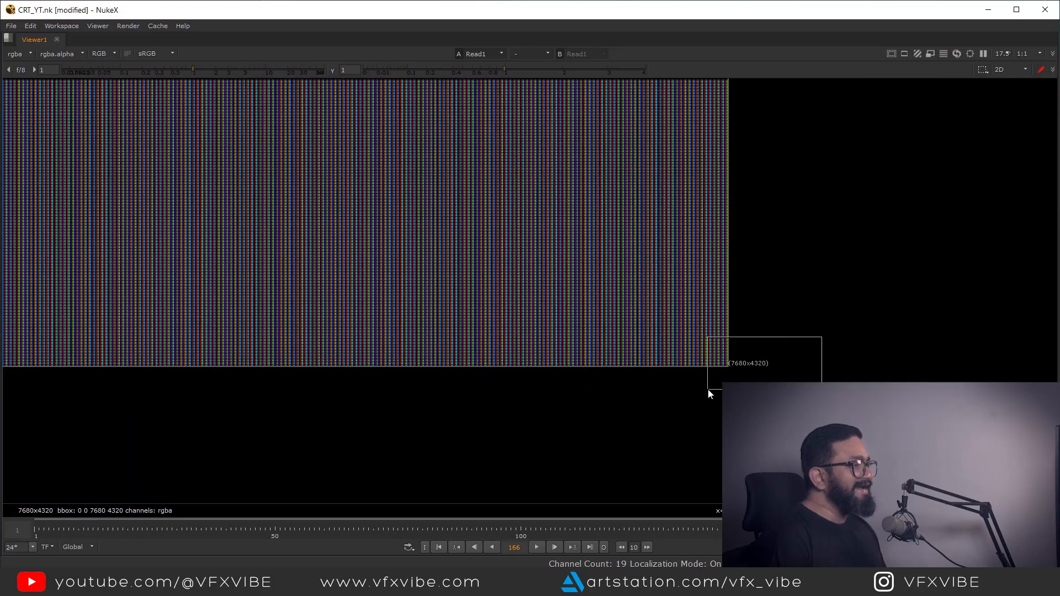
{"action": "key", "text": "f"}
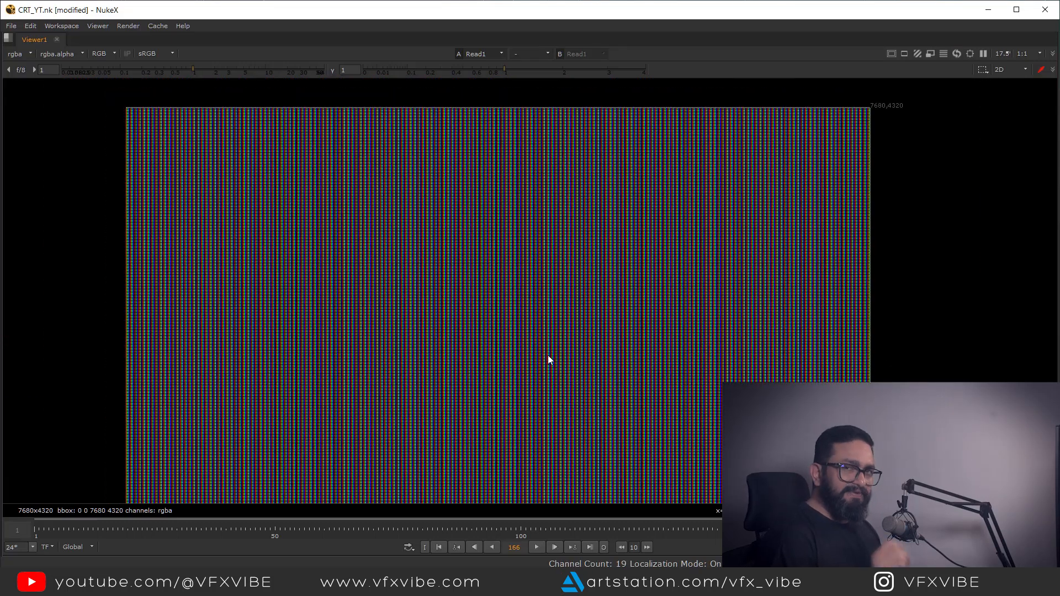
- Display the Read3 insert footage in the viewer and place the Viewer node directly below Read3
{"action": "key", "text": "space"}
{"action": "scroll", "coordinate": [429, 524], "scroll_direction": "up", "scroll_amount": 3}
{"action": "left_click", "coordinate": [451, 438]}
{"action": "key", "text": "1"}
{"action": "key", "text": "f"}
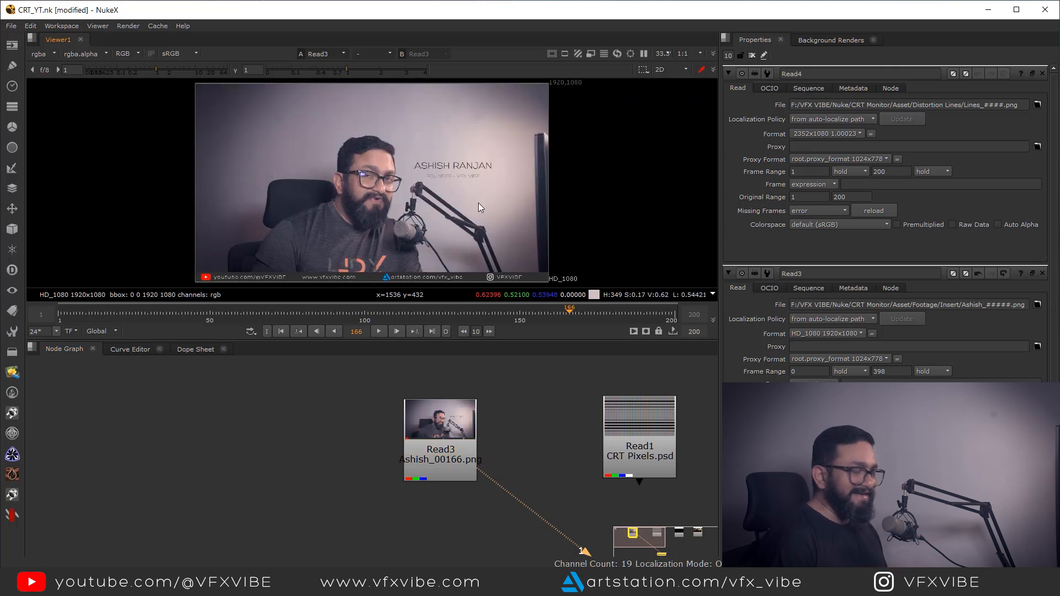
{"action": "key", "text": "f"}
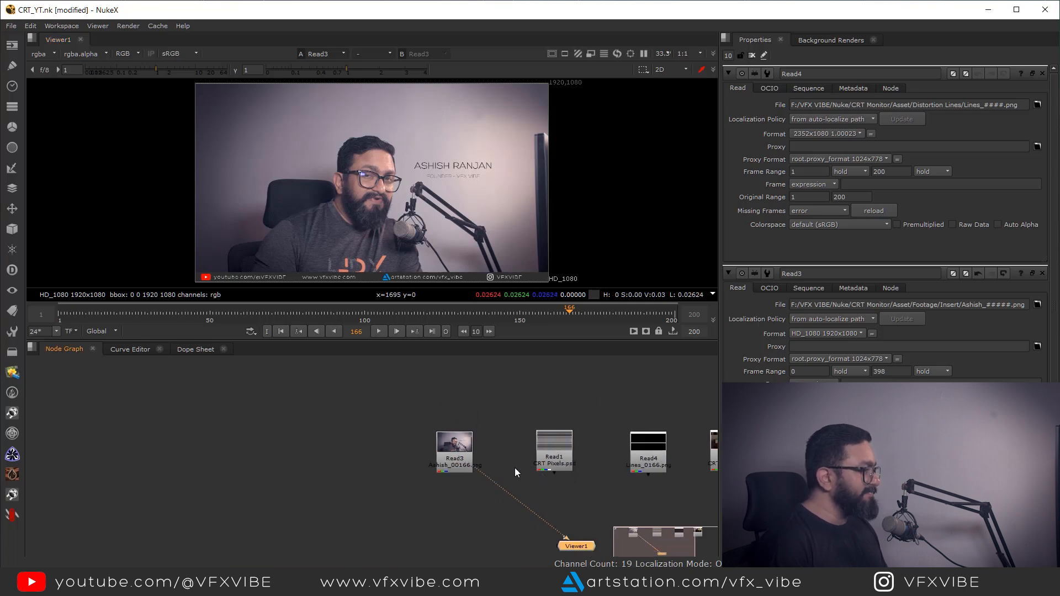
{"action": "left_click_drag", "start_coordinate": [394, 505], "coordinate": [272, 502]}
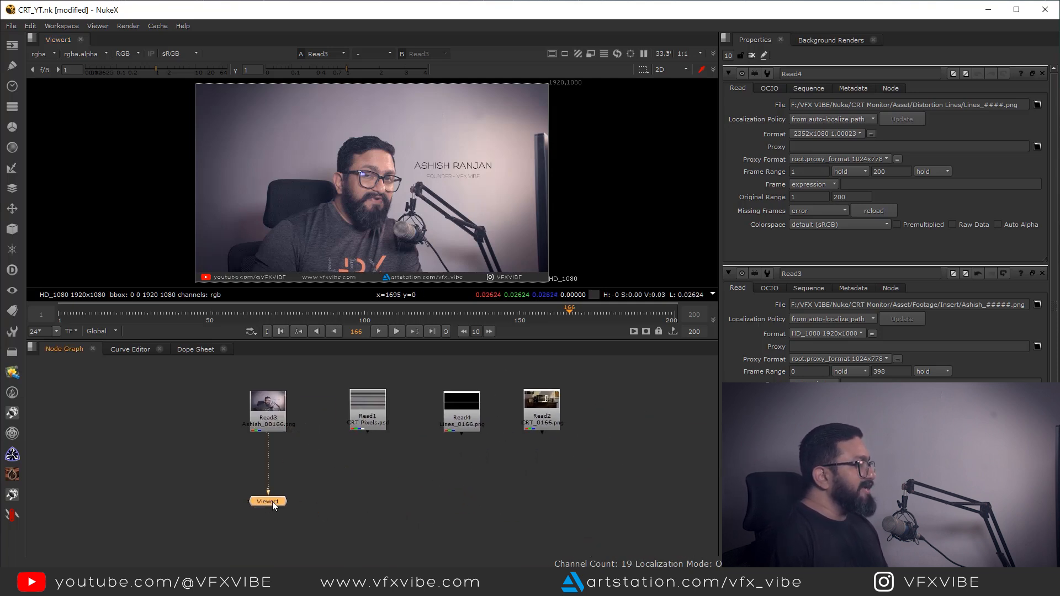
{"action": "middle_click_drag", "start_coordinate": [331, 455], "coordinate": [400, 456]}
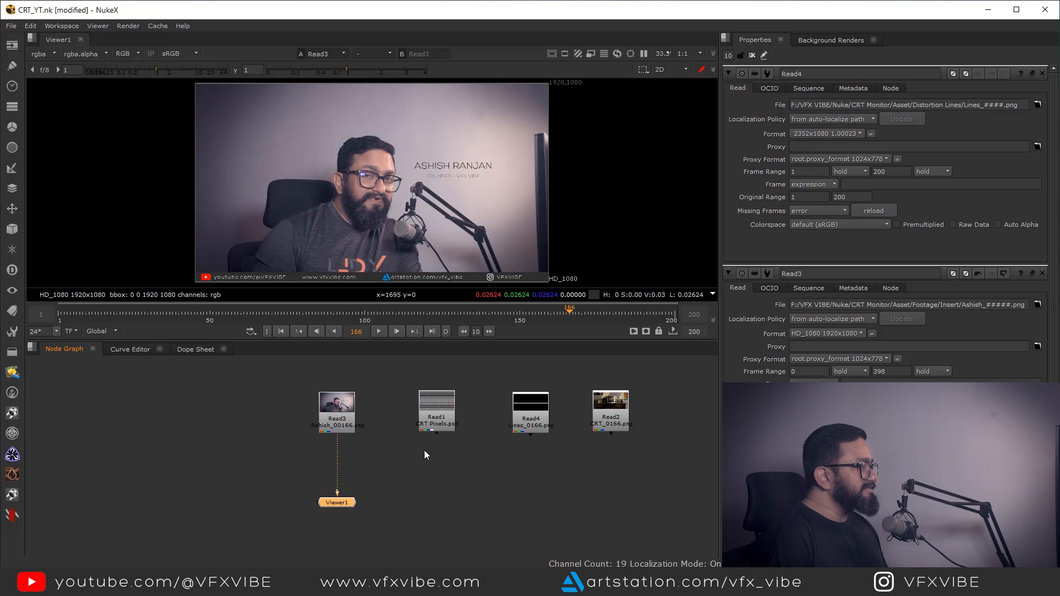
- Display the CRT Pixels image again and inspect a single red, green and blue subpixel group, marking each subpixel
{"action": "scroll", "coordinate": [431, 416], "scroll_direction": "up", "scroll_amount": 3}
{"action": "left_click", "coordinate": [448, 402]}
{"action": "key", "text": "1"}
{"action": "scroll", "coordinate": [416, 163], "scroll_direction": "up", "scroll_amount": 6}
{"action": "scroll", "coordinate": [434, 177], "scroll_direction": "up", "scroll_amount": 10}
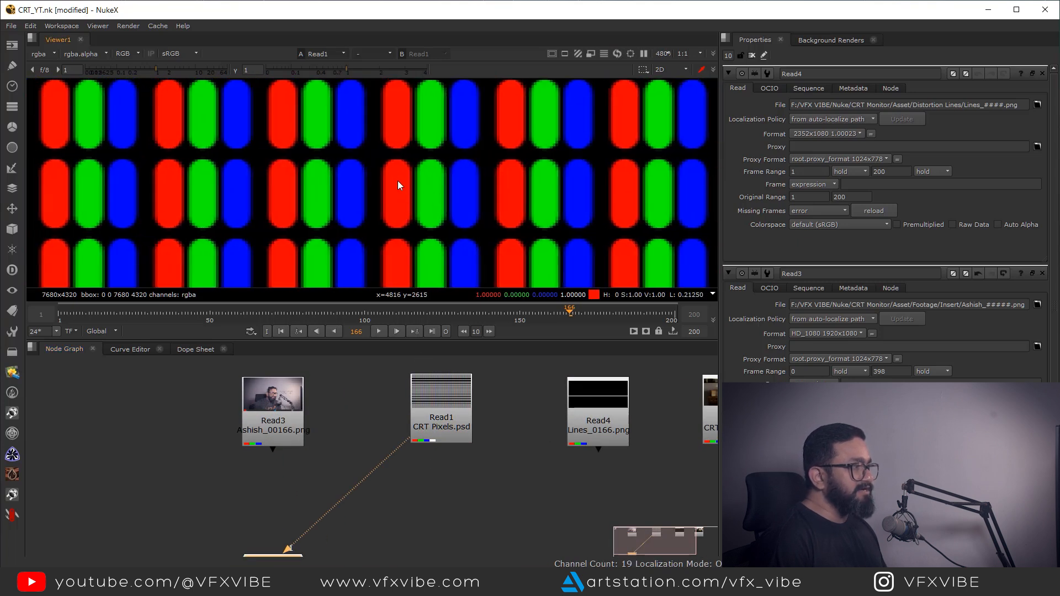
{"action": "left_click_drag", "start_coordinate": [375, 154], "coordinate": [414, 233], "text": "ctrl+shift"}
{"action": "left_click_drag", "start_coordinate": [414, 154], "coordinate": [446, 232]}
{"action": "left_click_drag", "start_coordinate": [446, 154], "coordinate": [483, 240]}
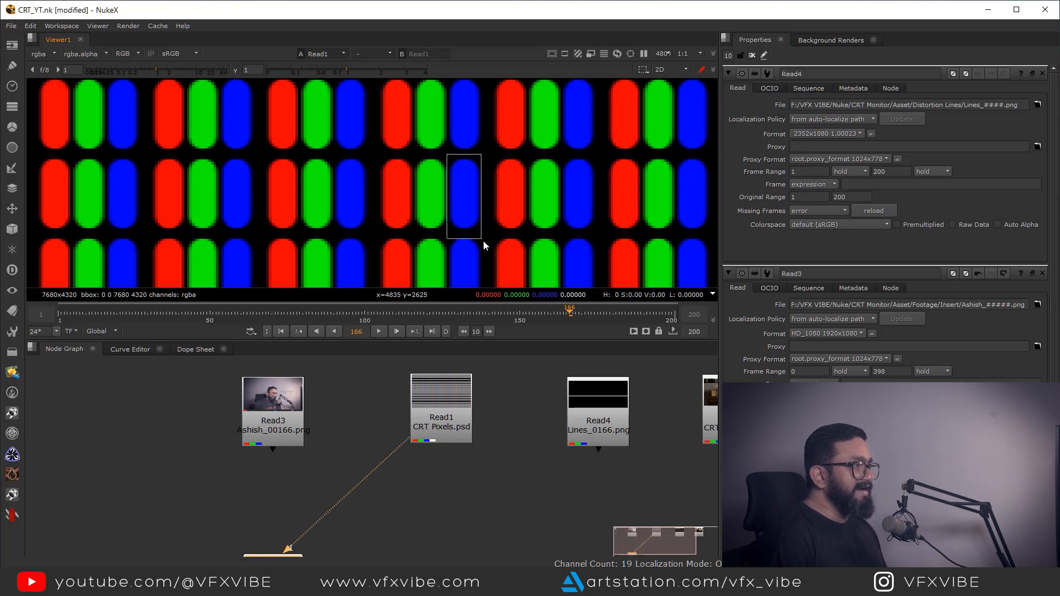
{"action": "scroll", "coordinate": [477, 204], "scroll_direction": "down", "scroll_amount": 10}
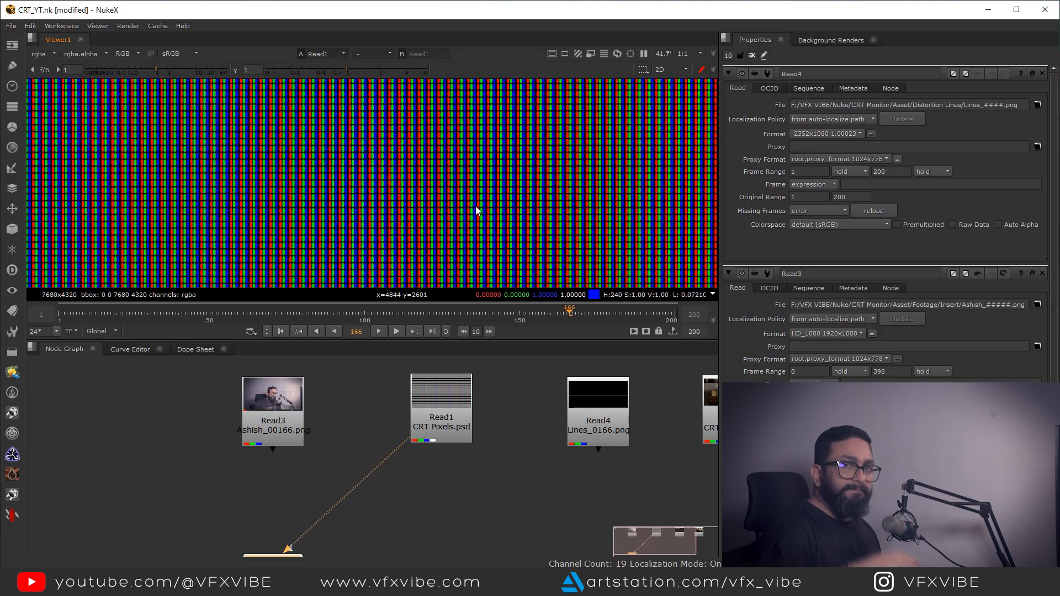
{"action": "scroll", "coordinate": [353, 231], "scroll_direction": "down", "scroll_amount": 4}
{"action": "middle_click_drag", "start_coordinate": [337, 217], "coordinate": [395, 202]}
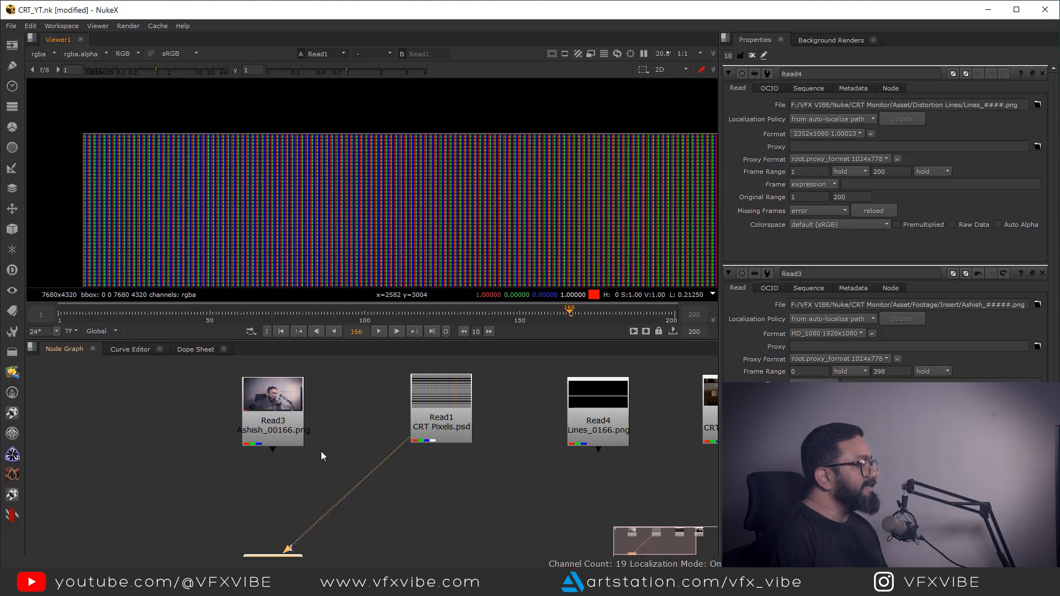
- Compare the magnified CRT pixel pattern with the Read3 insert footage in the viewer
{"action": "middle_click_drag", "start_coordinate": [320, 451], "coordinate": [380, 433]}
{"action": "scroll", "coordinate": [459, 243], "scroll_direction": "up", "scroll_amount": 18}
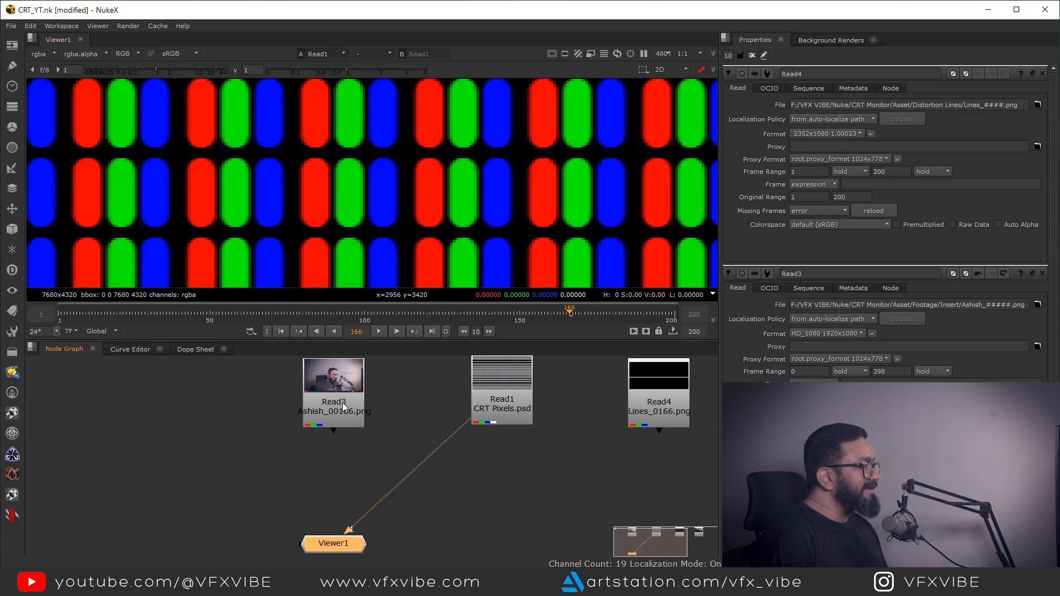
{"action": "left_click", "coordinate": [342, 408]}
{"action": "key", "text": "1"}
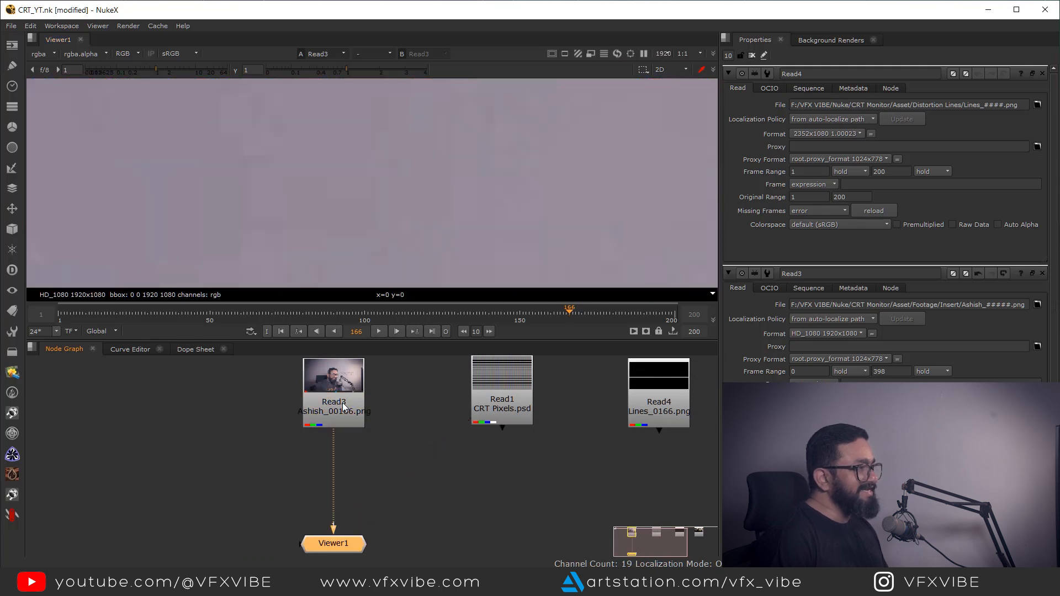
{"action": "scroll", "coordinate": [453, 148], "scroll_direction": "down", "scroll_amount": 12}
{"action": "middle_click_drag", "start_coordinate": [469, 267], "coordinate": [363, 154]}
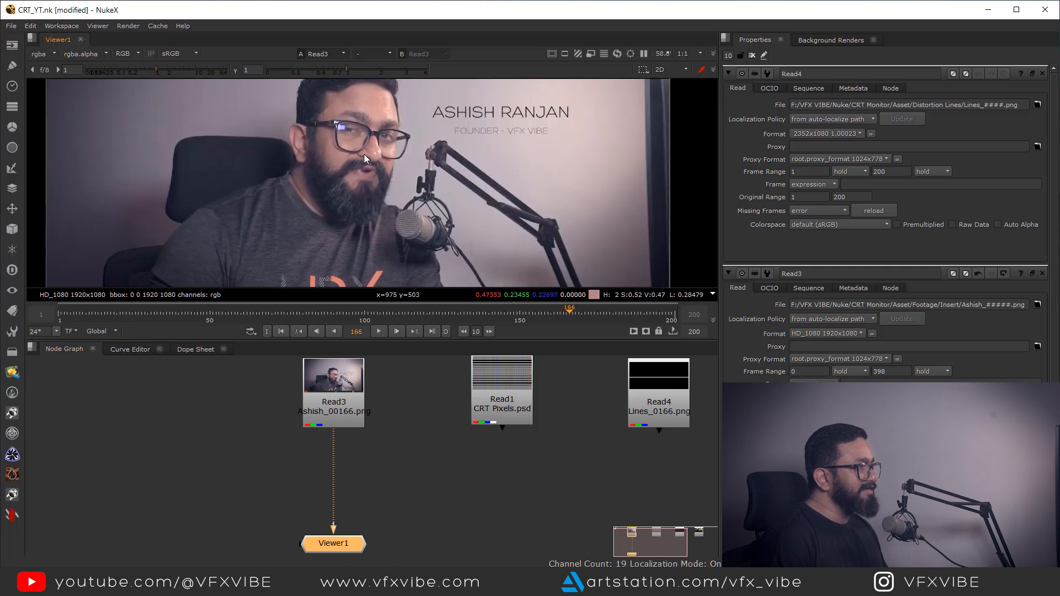
{"action": "scroll", "coordinate": [514, 398], "scroll_direction": "up", "scroll_amount": 3}
- Open the properties of the CRT Pixels node and inspect its pattern in the viewer
{"action": "double_click", "coordinate": [489, 391]}
{"action": "key", "text": "1"}
{"action": "scroll", "coordinate": [428, 197], "scroll_direction": "up", "scroll_amount": 12}
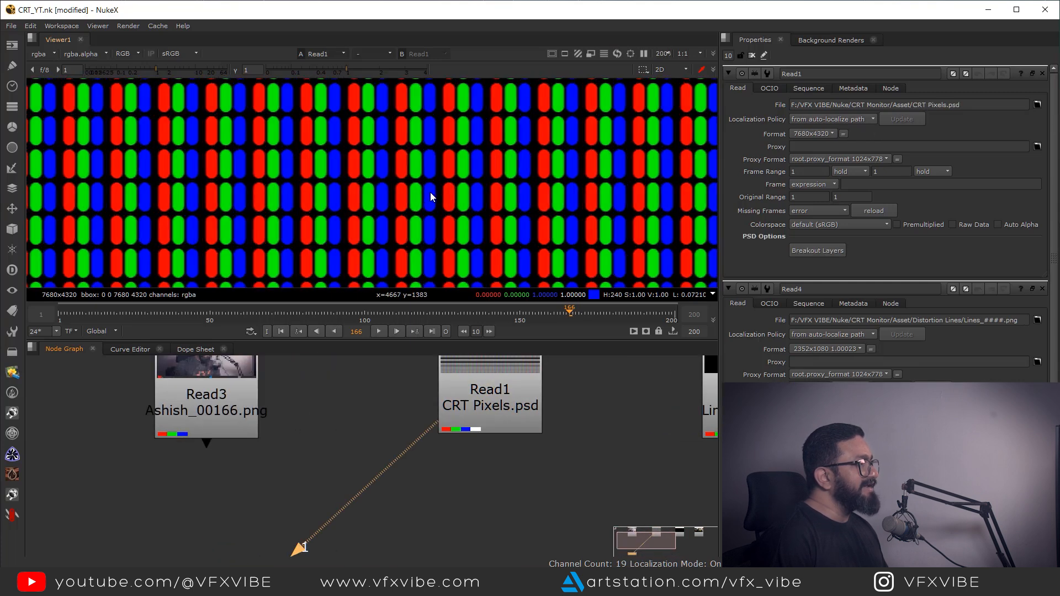
{"action": "scroll", "coordinate": [387, 423], "scroll_direction": "down", "scroll_amount": 5}
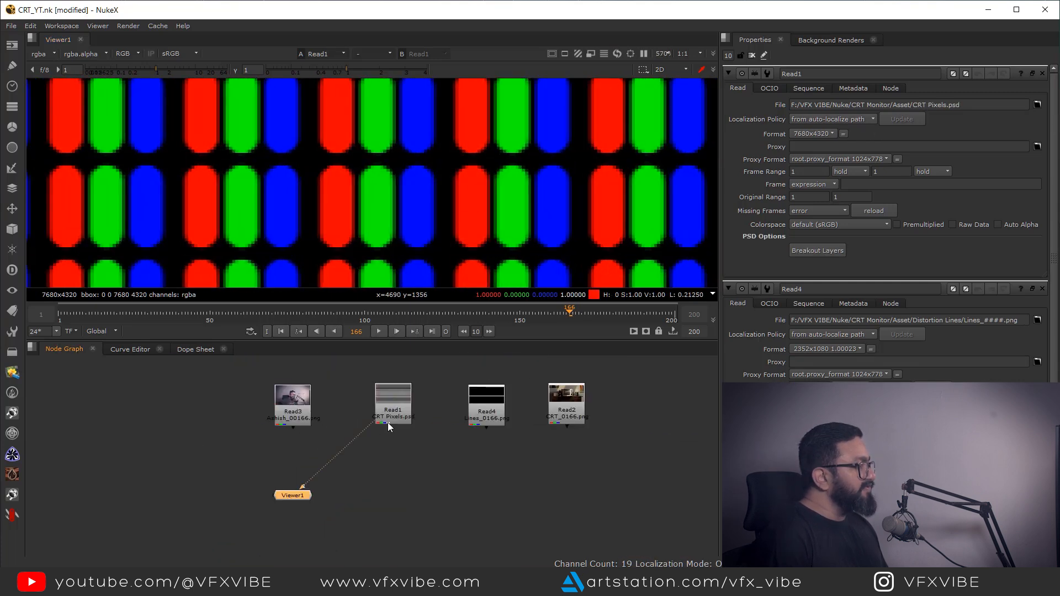
- Reposition the Read3 node and limit the number of open property panels to 1
{"action": "left_click", "coordinate": [331, 415]}
{"action": "left_click_drag", "start_coordinate": [328, 417], "coordinate": [347, 418]}
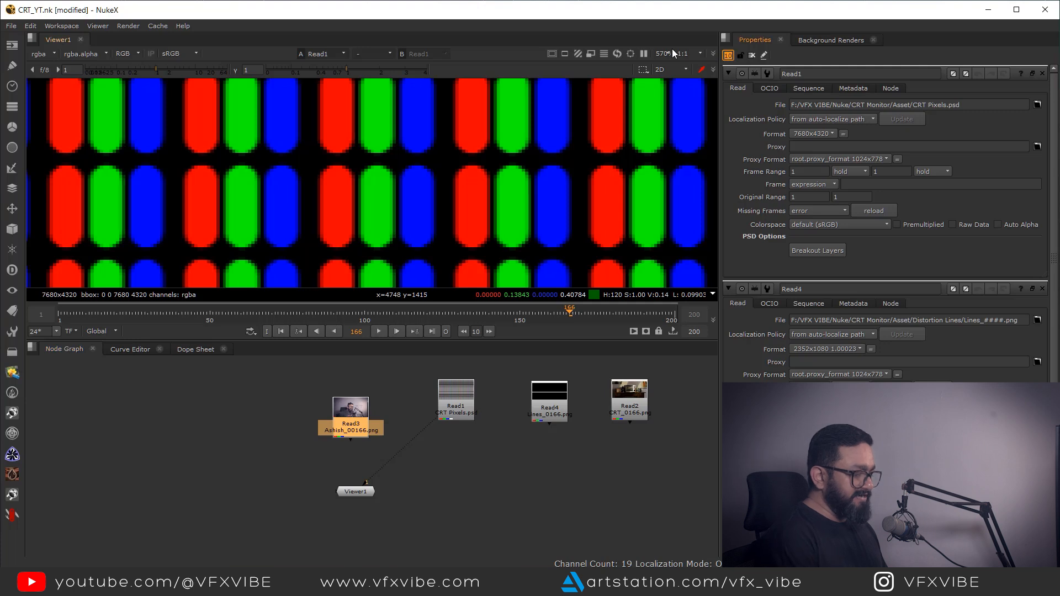
{"action": "type", "text": "1"}
{"action": "key", "text": "Return"}
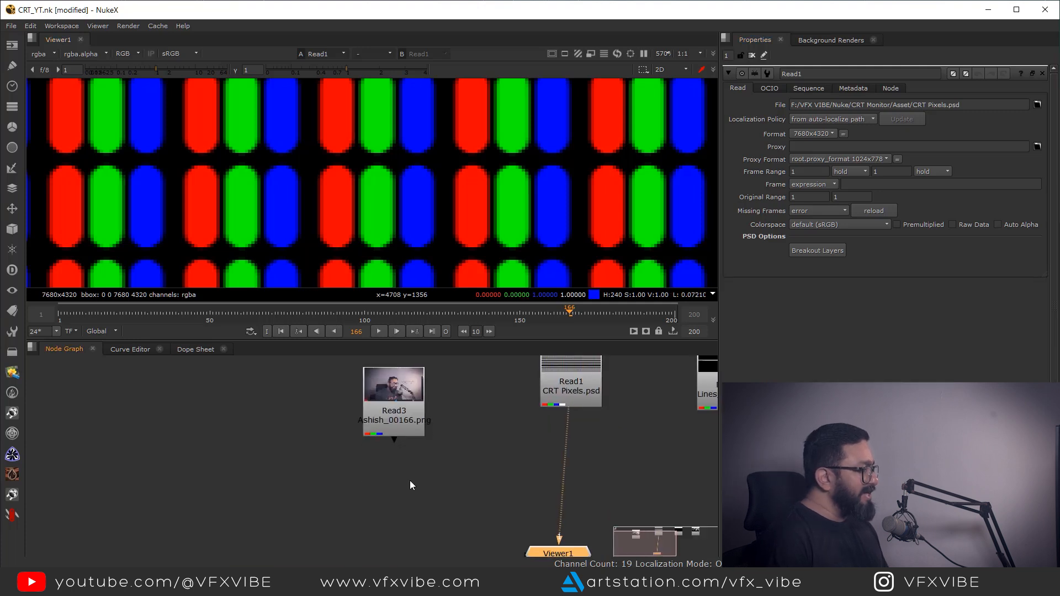
- Add a Shuffle node connected below the Read3 footage and display its output in the viewer
{"action": "left_click_drag", "start_coordinate": [399, 431], "coordinate": [399, 419]}
{"action": "left_click", "coordinate": [386, 485]}
{"action": "key", "text": "Tab"}
{"action": "type", "text": "shuf"}
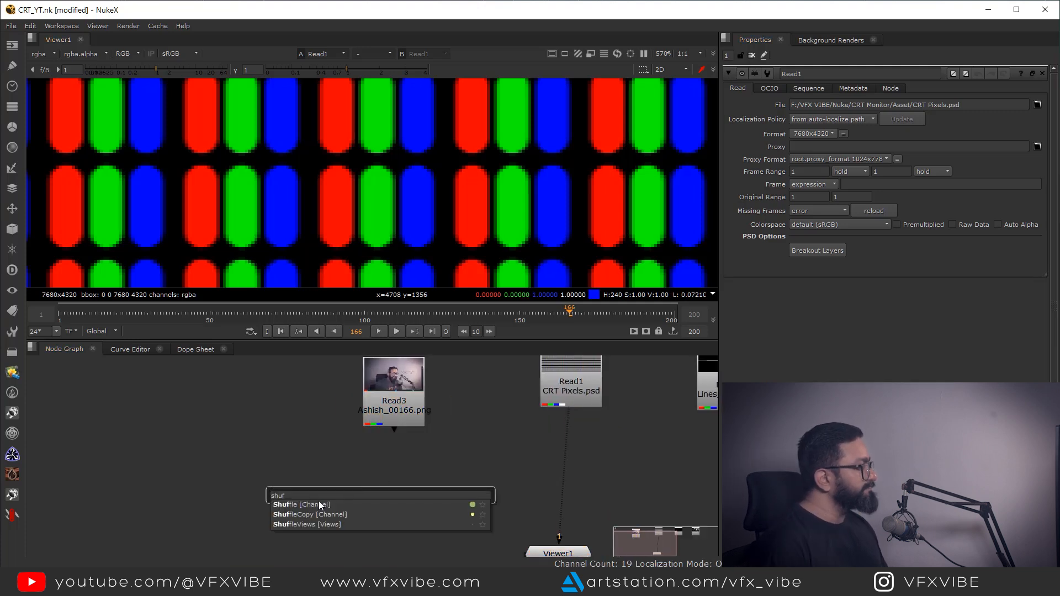
{"action": "left_click", "coordinate": [318, 503]}
{"action": "left_click_drag", "start_coordinate": [374, 472], "coordinate": [386, 404]}
{"action": "left_click_drag", "start_coordinate": [390, 500], "coordinate": [401, 517]}
{"action": "key", "text": "1"}
{"action": "key", "text": "f"}
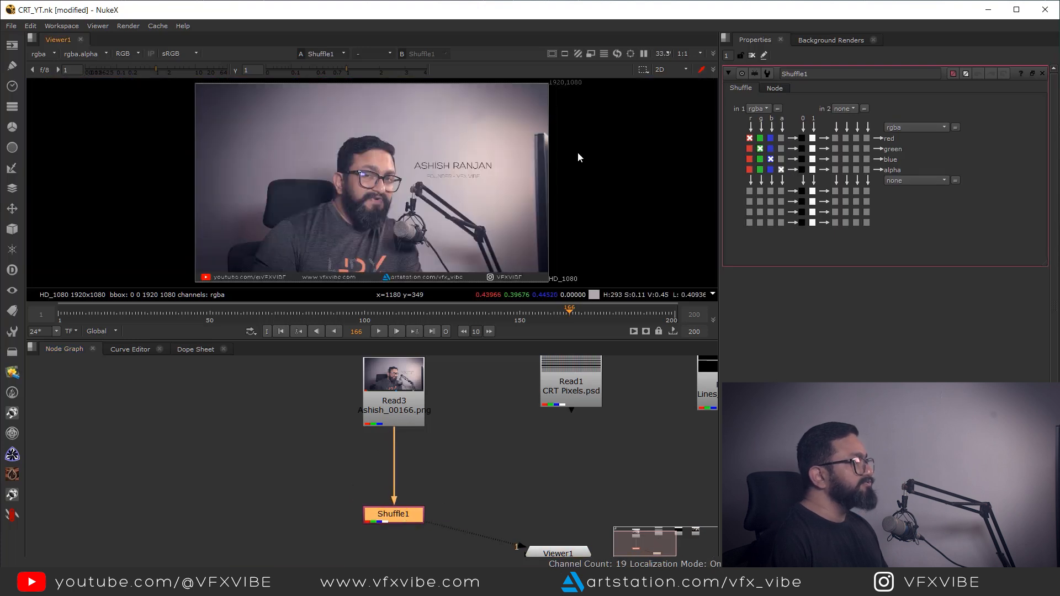
- Route the red input channel to all four rgba outputs of the Shuffle node and name the node Red
{"action": "left_click", "coordinate": [748, 148]}
{"action": "left_click", "coordinate": [749, 159]}
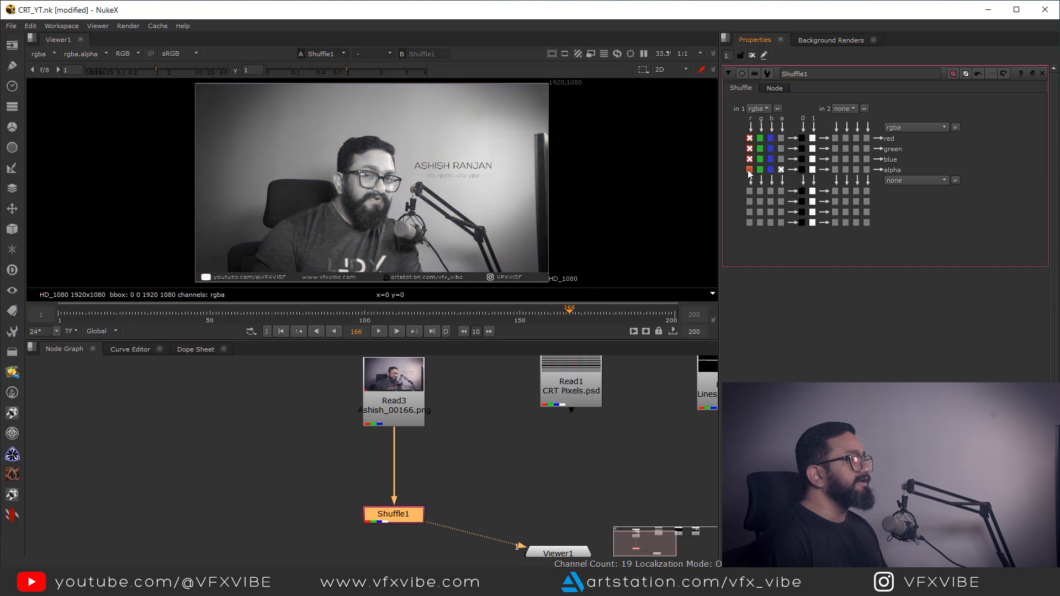
{"action": "double_click", "coordinate": [813, 75]}
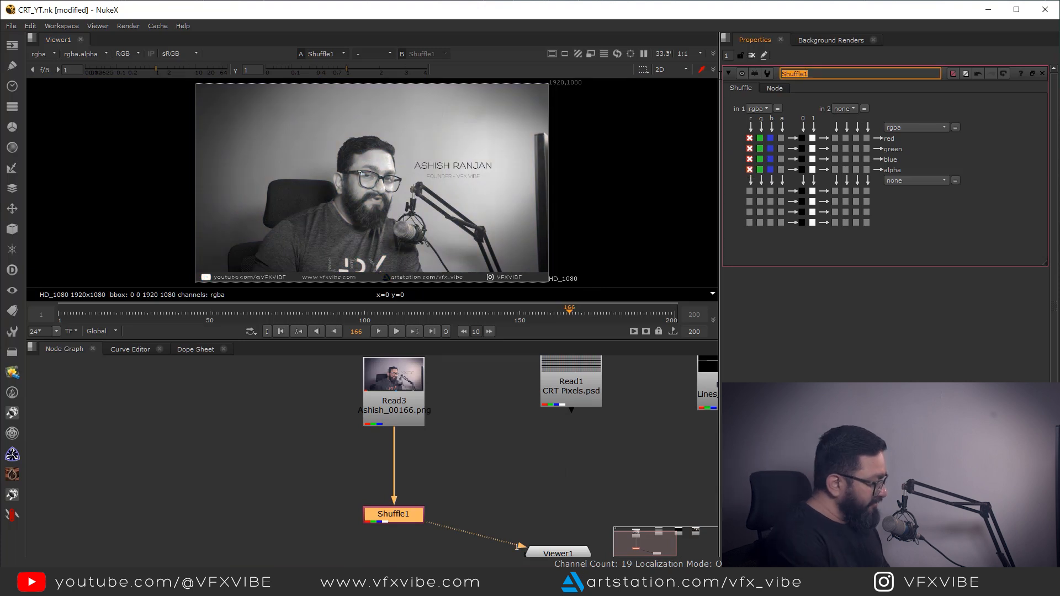
{"action": "left_click", "coordinate": [464, 487]}
{"action": "middle_click_drag", "start_coordinate": [463, 488], "coordinate": [481, 451]}
- Duplicate the Red shuffle node and branch both copies from a dot below Read3, with the original set off to the side
{"action": "left_click_drag", "start_coordinate": [484, 443], "coordinate": [255, 528]}
{"action": "key", "text": "ctrl+c"}
{"action": "left_click", "coordinate": [428, 525]}
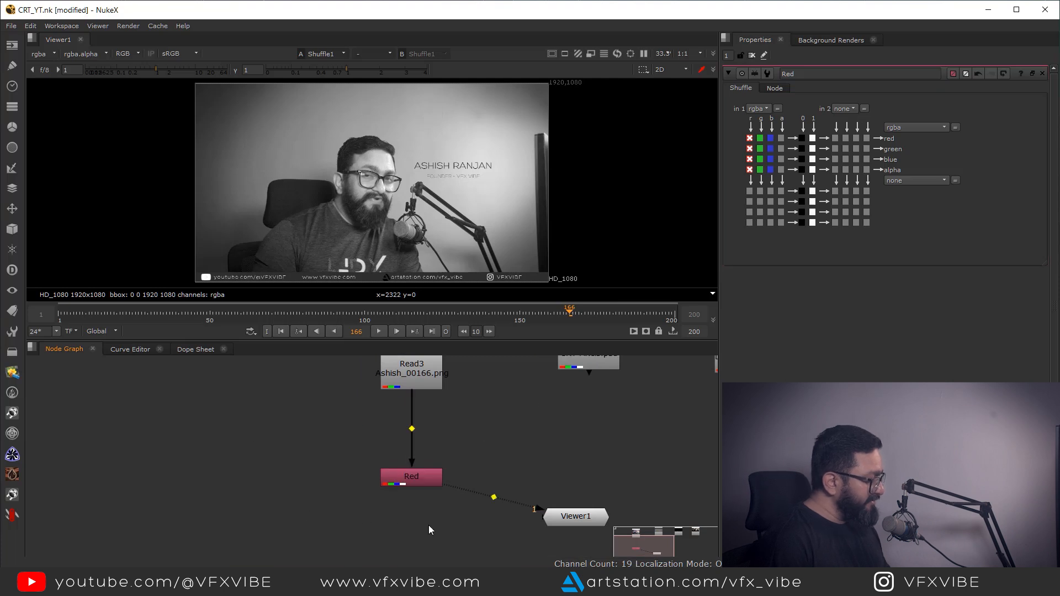
{"action": "key", "text": "ctrl+v"}
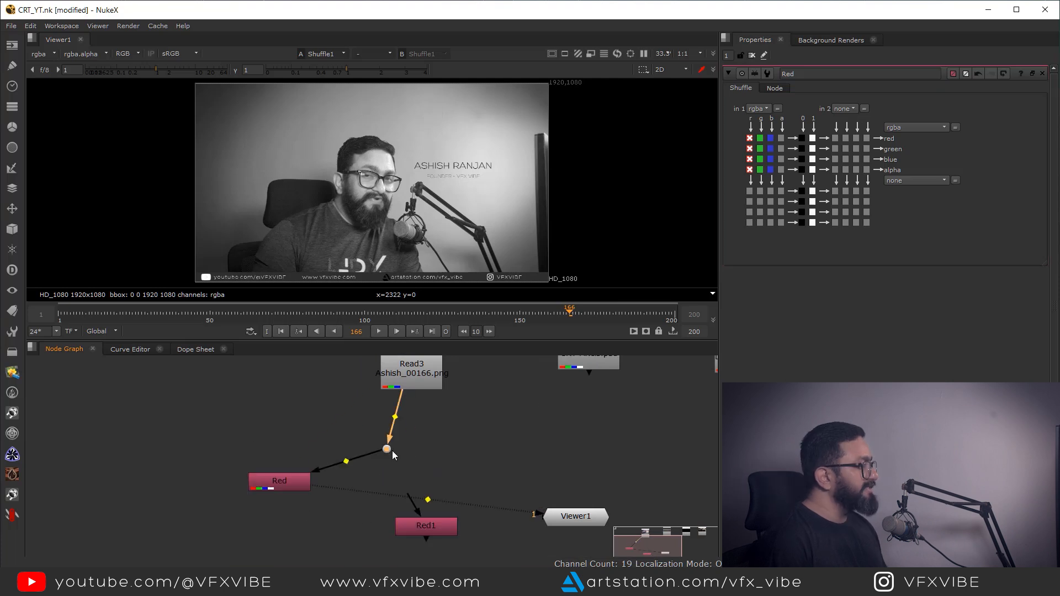
{"action": "left_click_drag", "start_coordinate": [392, 450], "coordinate": [413, 521], "text": "ctrl"}
- View the duplicated shuffle node, route the green input channel to all four rgba outputs, and rename it Green
{"action": "key", "text": "1"}
{"action": "double_click", "coordinate": [412, 521]}
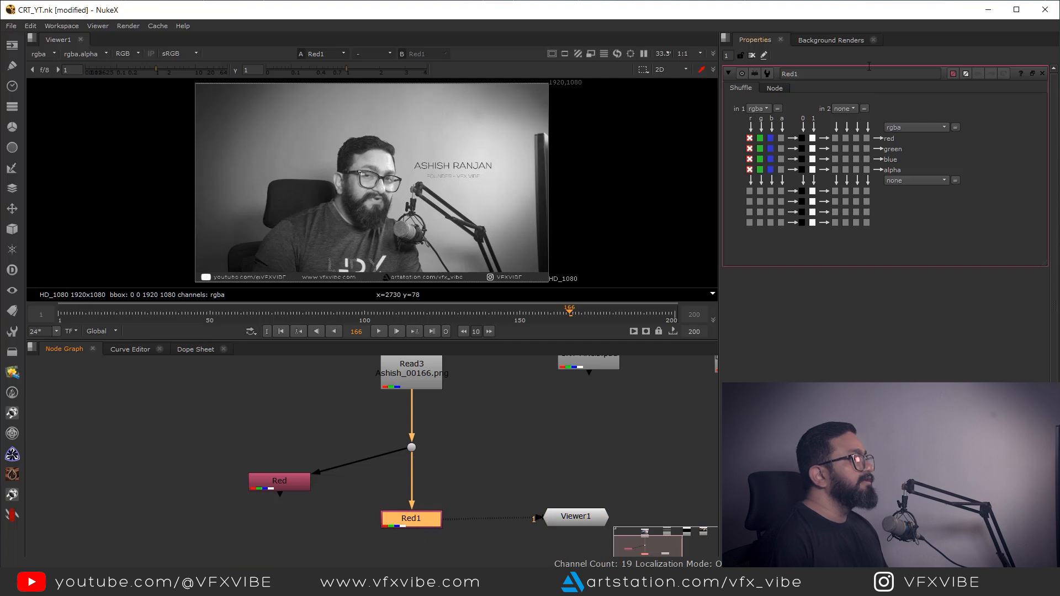
{"action": "left_click", "coordinate": [760, 138]}
{"action": "left_click", "coordinate": [760, 149]}
{"action": "left_click", "coordinate": [760, 159]}
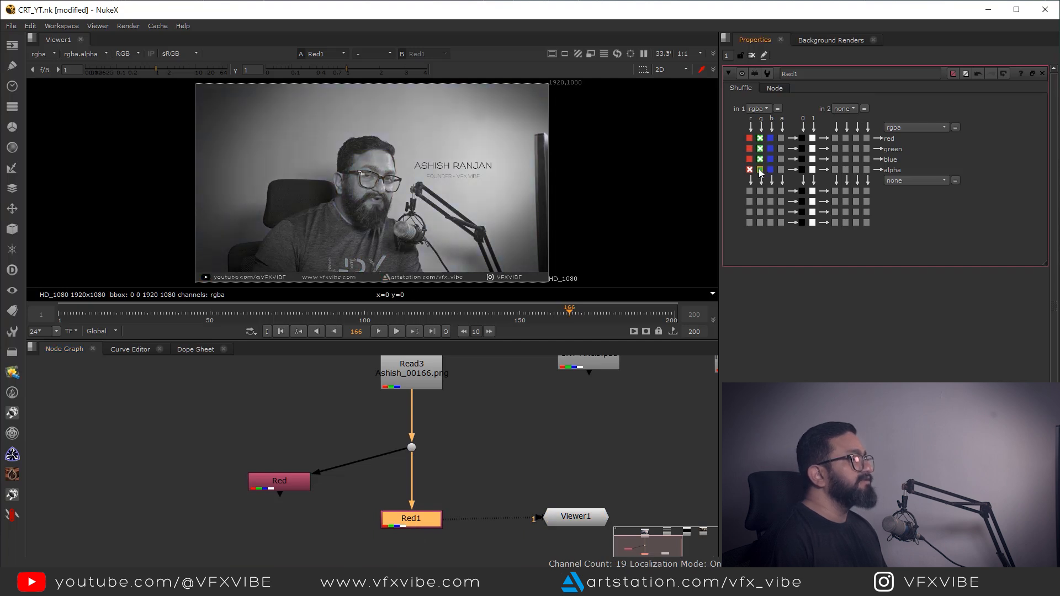
{"action": "double_click", "coordinate": [795, 73]}
{"action": "type", "text": "Green"}
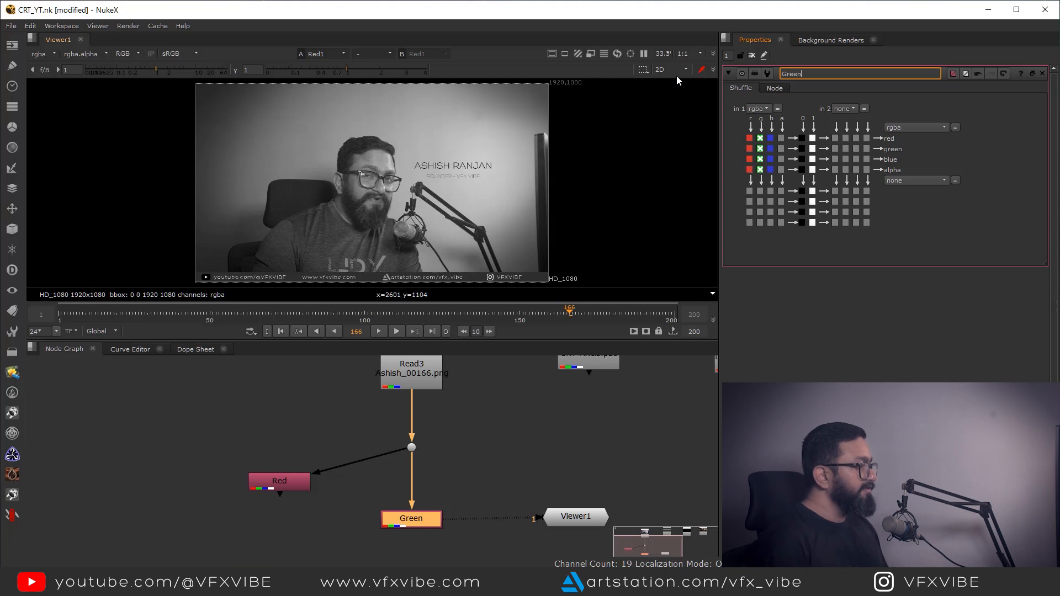
- Connect the Red1 shuffle copy to the dot below Read3, route the blue input channel to all four rgba outputs, and rename it Blue
{"action": "left_click", "coordinate": [458, 486]}
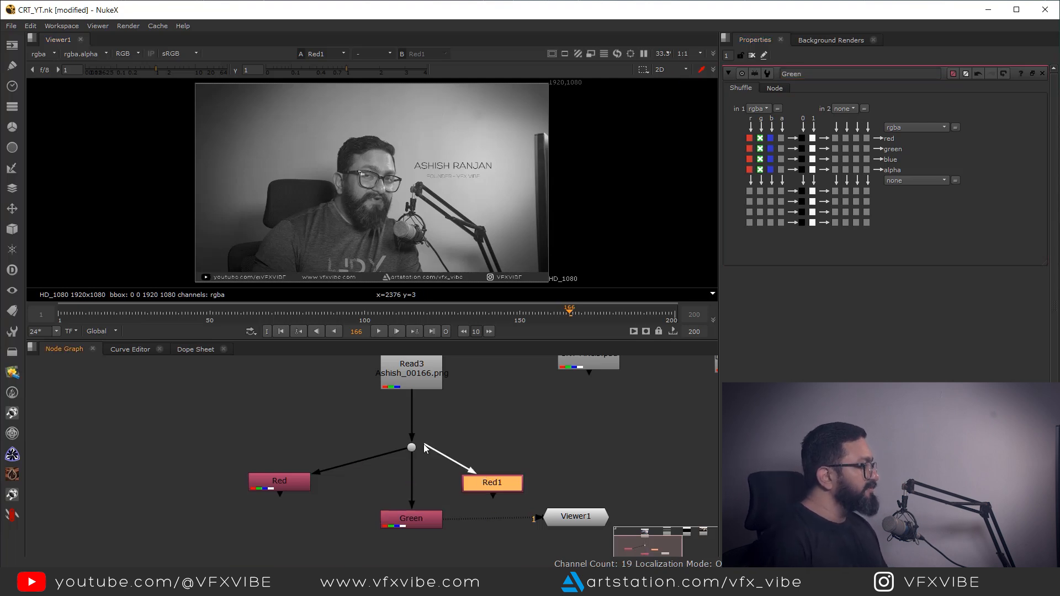
{"action": "left_click_drag", "start_coordinate": [519, 469], "coordinate": [485, 498]}
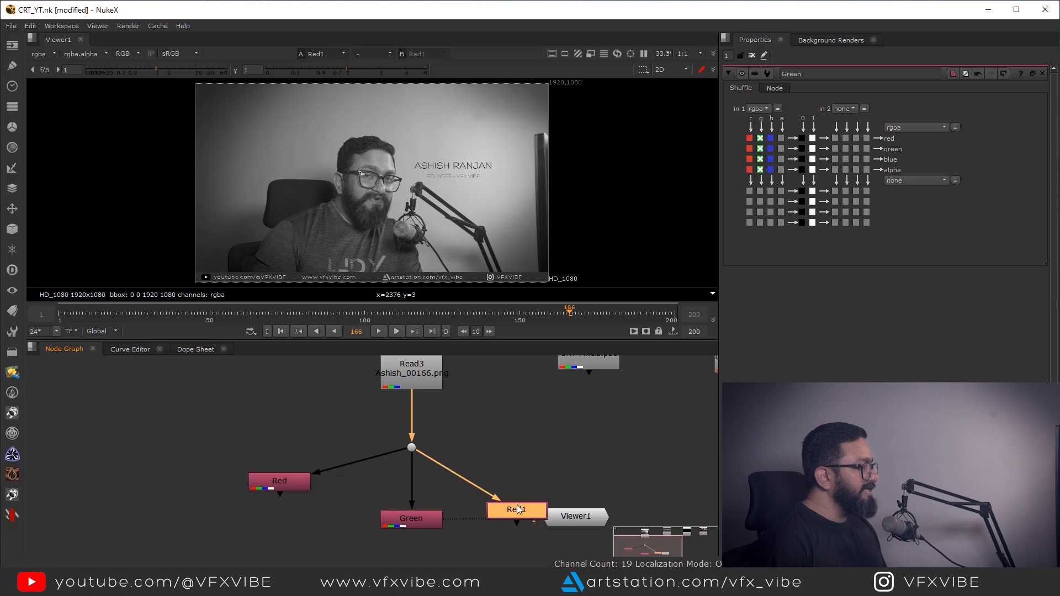
{"action": "double_click", "coordinate": [517, 508]}
{"action": "left_click", "coordinate": [771, 139]}
{"action": "left_click", "coordinate": [771, 149]}
{"action": "double_click", "coordinate": [808, 77]}
{"action": "type", "text": "Blue"}
- Insert dots above the Red and Blue nodes and align the three channel branches into a tidy layout, with Viewer1 out of the way
{"action": "left_click", "coordinate": [516, 445]}
{"action": "middle_click_drag", "start_coordinate": [547, 516], "coordinate": [554, 476]}
{"action": "left_click_drag", "start_coordinate": [568, 478], "coordinate": [677, 534]}
{"action": "middle_click_drag", "start_coordinate": [296, 441], "coordinate": [327, 469]}
{"action": "left_click_drag", "start_coordinate": [326, 469], "coordinate": [321, 485]}
{"action": "left_click_drag", "start_coordinate": [393, 457], "coordinate": [307, 435], "text": "ctrl"}
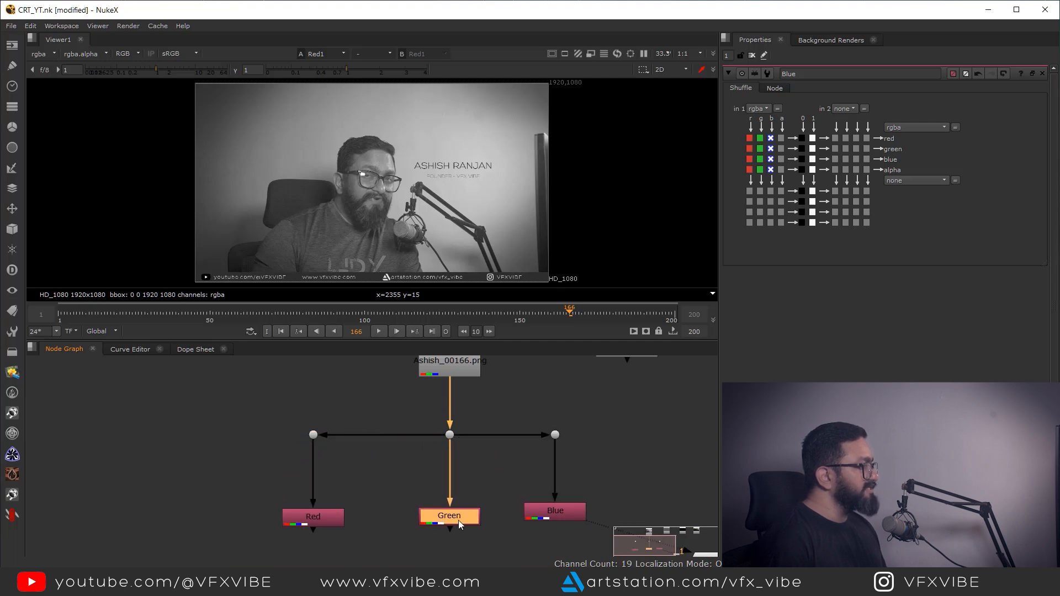
{"action": "scroll", "coordinate": [499, 448], "scroll_direction": "down", "scroll_amount": 1}
{"action": "middle_click_drag", "start_coordinate": [500, 449], "coordinate": [422, 426]}
{"action": "left_click_drag", "start_coordinate": [418, 385], "coordinate": [516, 517]}
{"action": "left_click_drag", "start_coordinate": [474, 484], "coordinate": [499, 483]}
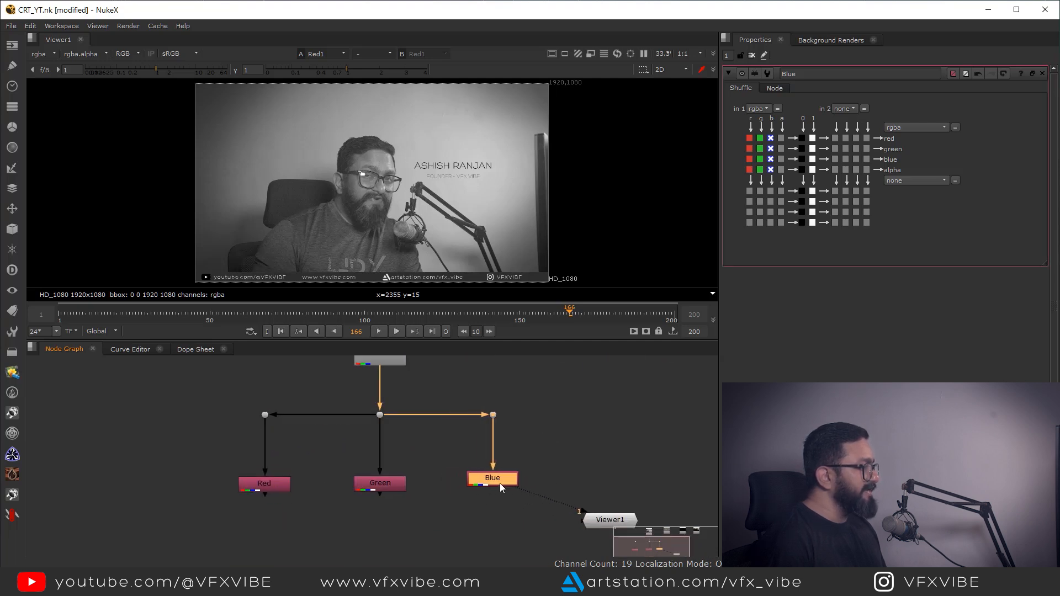
- View the CRT Pixels.psd Read1 node and examine its red, green and blue pixel pattern up close
{"action": "scroll", "coordinate": [524, 463], "scroll_direction": "down", "scroll_amount": 3}
{"action": "left_click", "coordinate": [580, 502]}
{"action": "middle_click_drag", "start_coordinate": [578, 499], "coordinate": [538, 464]}
{"action": "scroll", "coordinate": [539, 464], "scroll_direction": "up", "scroll_amount": 7}
{"action": "scroll", "coordinate": [504, 512], "scroll_direction": "down", "scroll_amount": 5}
{"action": "scroll", "coordinate": [515, 428], "scroll_direction": "up", "scroll_amount": 5}
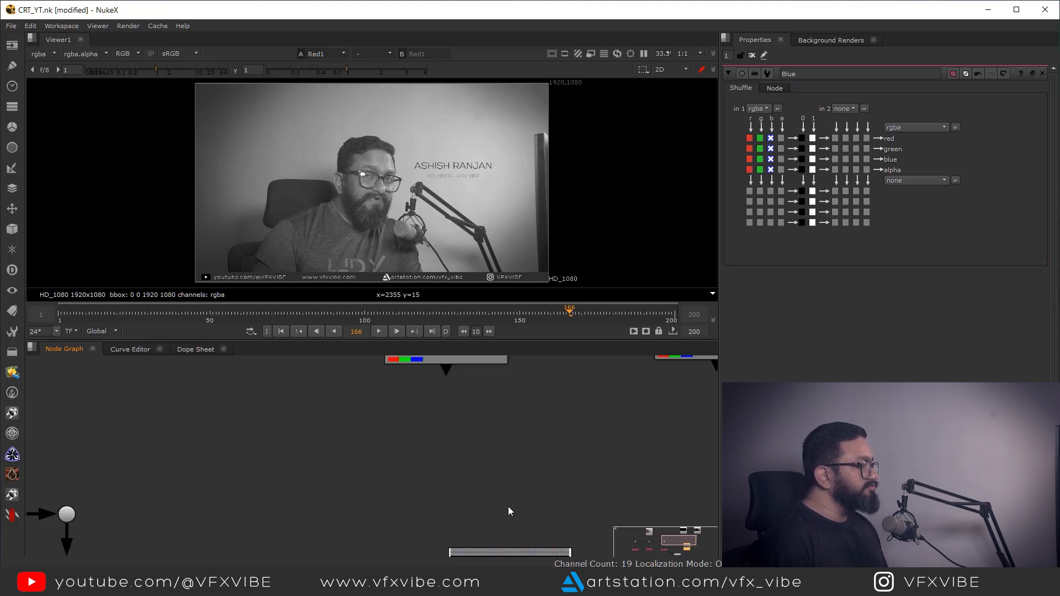
{"action": "middle_click_drag", "start_coordinate": [509, 511], "coordinate": [487, 393]}
{"action": "scroll", "coordinate": [481, 472], "scroll_direction": "up", "scroll_amount": 6}
{"action": "key", "text": "1"}
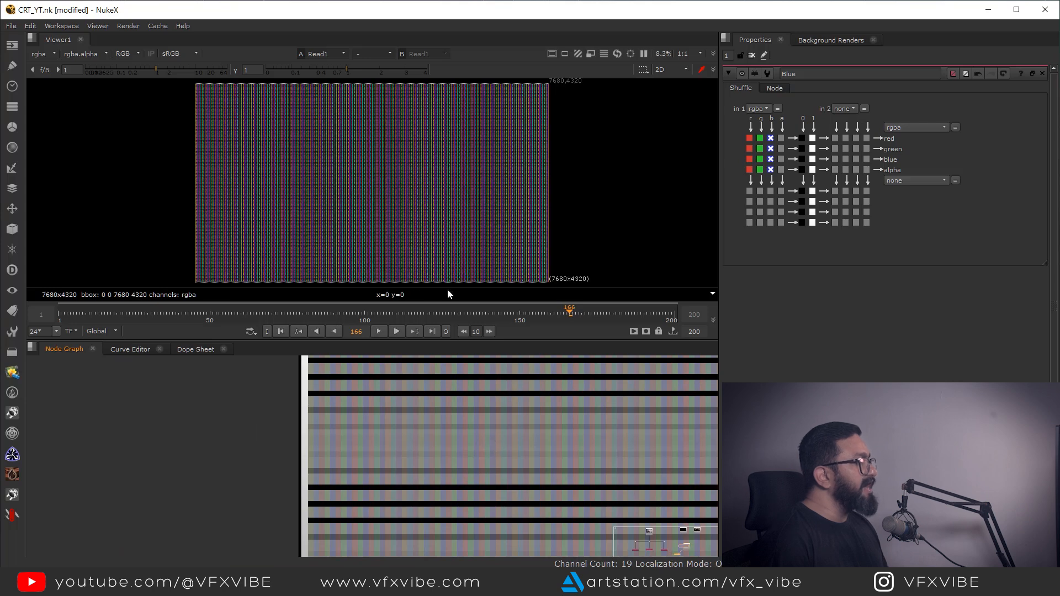
{"action": "scroll", "coordinate": [394, 203], "scroll_direction": "up", "scroll_amount": 10}
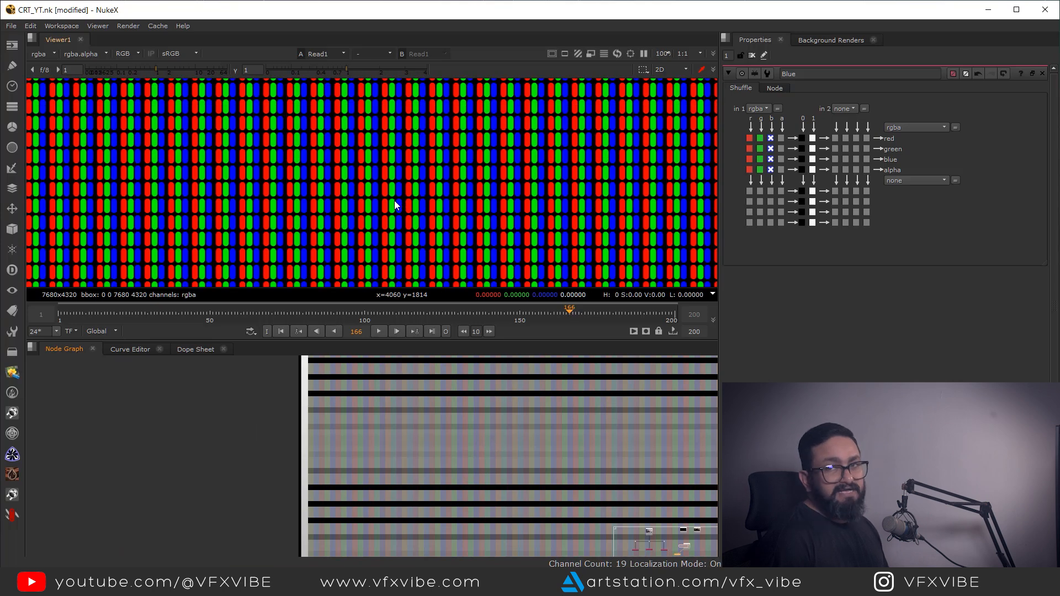
{"action": "scroll", "coordinate": [482, 472], "scroll_direction": "down", "scroll_amount": 7}
- Place Read1 beside the Red branch and add a Merge node with B connected to Red and A to Read1
{"action": "left_click_drag", "start_coordinate": [531, 470], "coordinate": [120, 476]}
{"action": "middle_click_drag", "start_coordinate": [193, 509], "coordinate": [304, 469]}
{"action": "scroll", "coordinate": [346, 472], "scroll_direction": "up", "scroll_amount": 1}
{"action": "left_click", "coordinate": [346, 473]}
{"action": "key", "text": "m"}
{"action": "scroll", "coordinate": [349, 475], "scroll_direction": "up", "scroll_amount": 2}
{"action": "left_click_drag", "start_coordinate": [406, 490], "coordinate": [398, 433]}
{"action": "left_click_drag", "start_coordinate": [386, 498], "coordinate": [212, 408]}
{"action": "left_click_drag", "start_coordinate": [211, 418], "coordinate": [211, 410]}
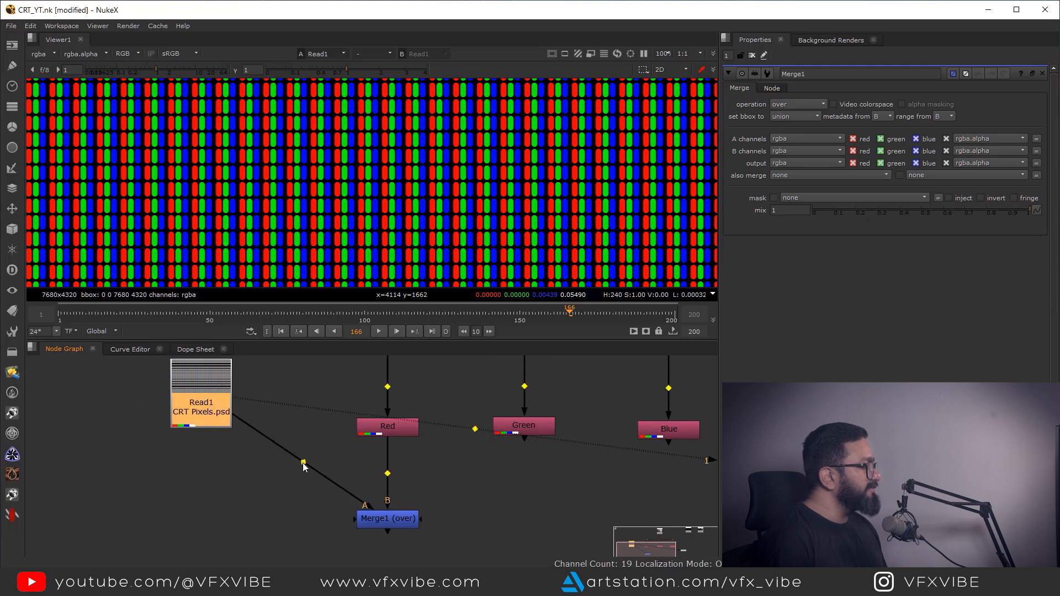
- Insert a dot in the Merge1 A connection and align it directly below Read1 so the pipe runs at right angles
{"action": "left_click_drag", "start_coordinate": [303, 462], "coordinate": [197, 519], "text": "ctrl"}
{"action": "left_click_drag", "start_coordinate": [200, 527], "coordinate": [206, 528], "text": "ctrl"}
{"action": "middle_click_drag", "start_coordinate": [219, 470], "coordinate": [225, 490]}
{"action": "left_click_drag", "start_coordinate": [208, 422], "coordinate": [208, 419]}
{"action": "middle_click_drag", "start_coordinate": [344, 504], "coordinate": [312, 467]}
- View Merge1, set its operation to multiply, and check the pixel pattern over the footage
{"action": "left_click", "coordinate": [365, 512]}
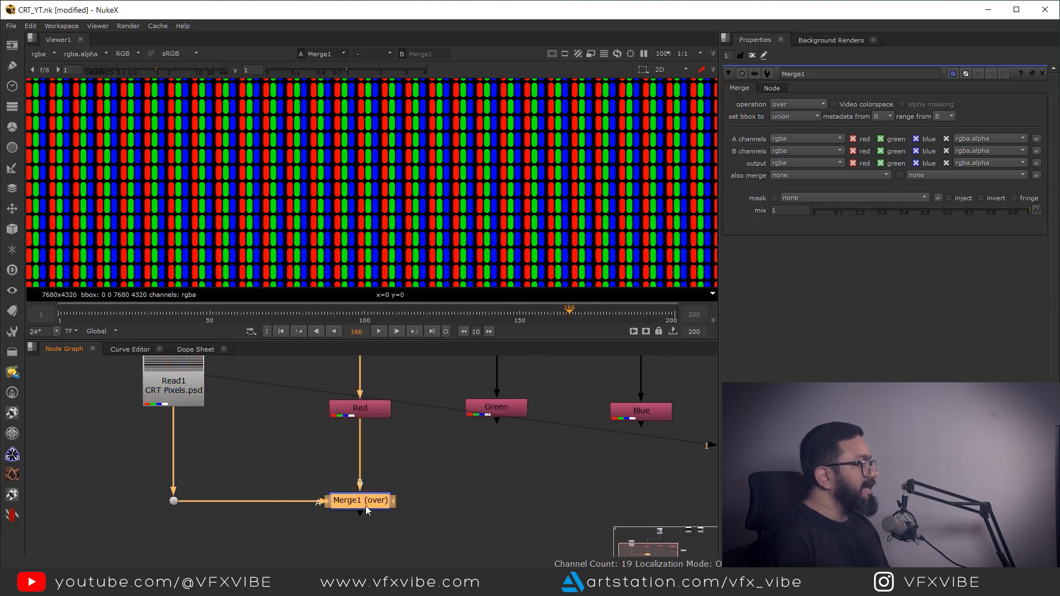
{"action": "key", "text": "1"}
{"action": "left_click", "coordinate": [803, 110]}
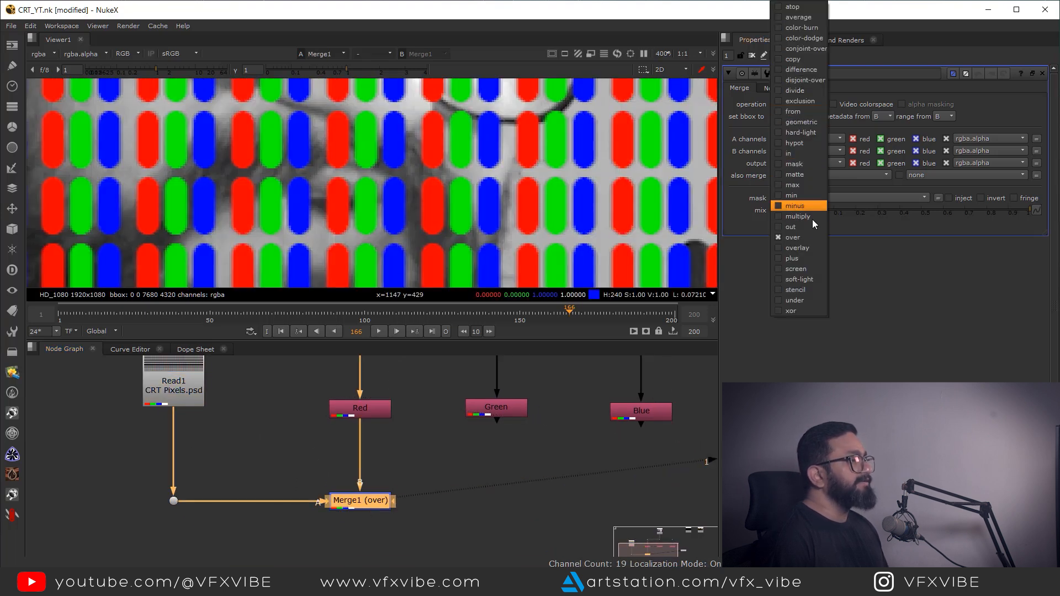
{"action": "left_click", "coordinate": [798, 221]}
{"action": "scroll", "coordinate": [501, 213], "scroll_direction": "down", "scroll_amount": 5}
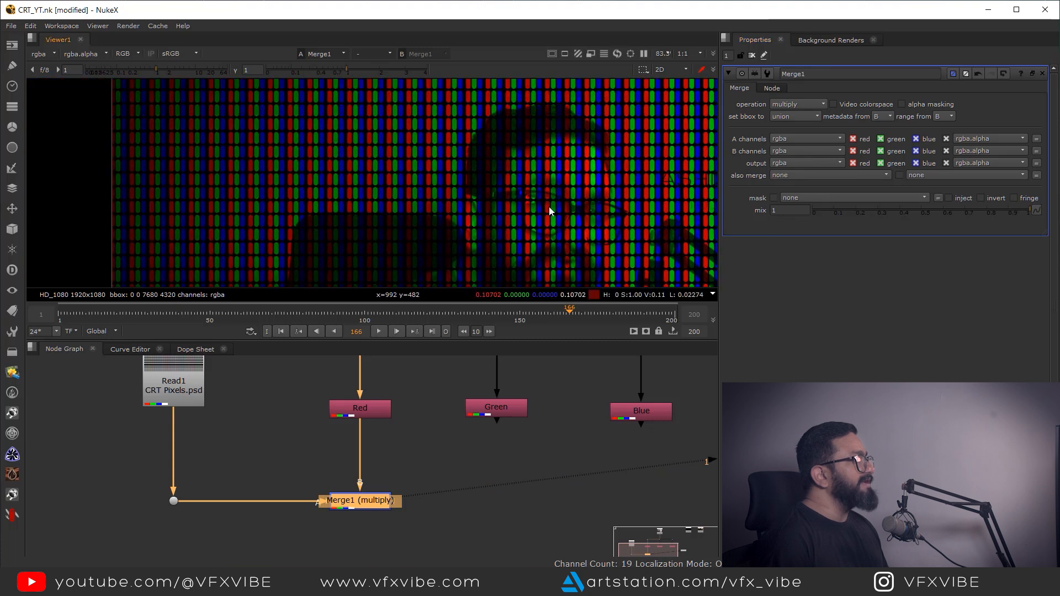
{"action": "scroll", "coordinate": [555, 161], "scroll_direction": "up", "scroll_amount": 4}
{"action": "scroll", "coordinate": [557, 160], "scroll_direction": "up", "scroll_amount": 1}
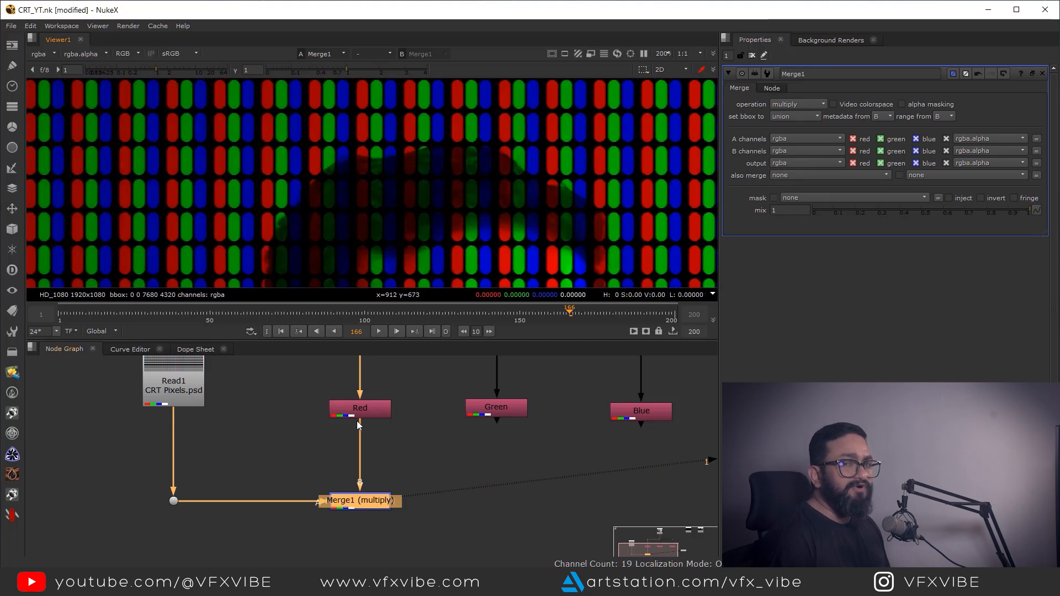
- Inspect the Read1 and Red node settings and compare the Red output with the Merge1 result in the viewer
{"action": "middle_click_drag", "start_coordinate": [380, 510], "coordinate": [379, 498]}
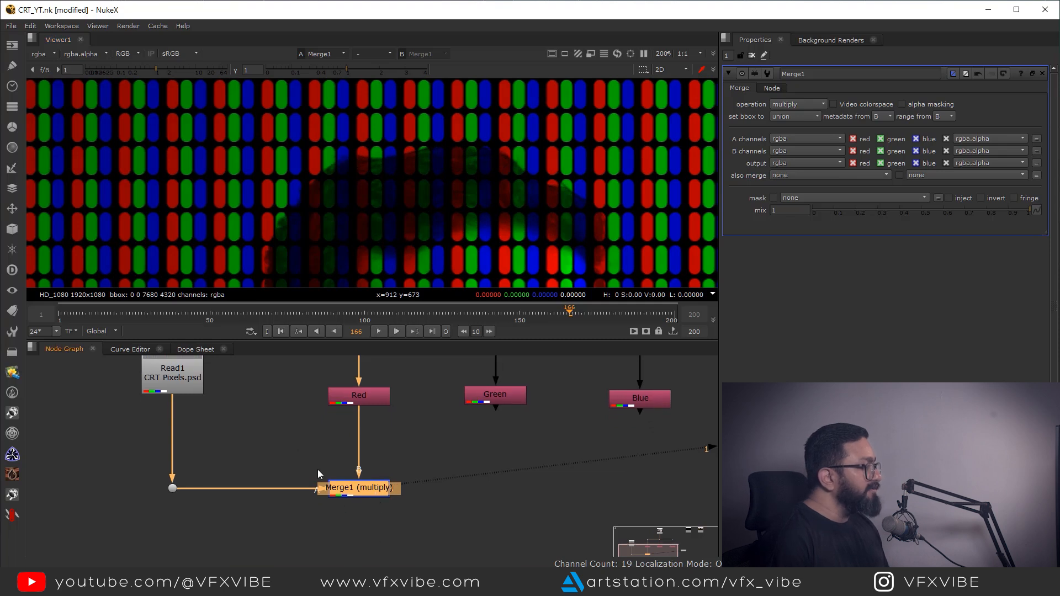
{"action": "middle_click_drag", "start_coordinate": [319, 473], "coordinate": [358, 519]}
{"action": "double_click", "coordinate": [215, 411]}
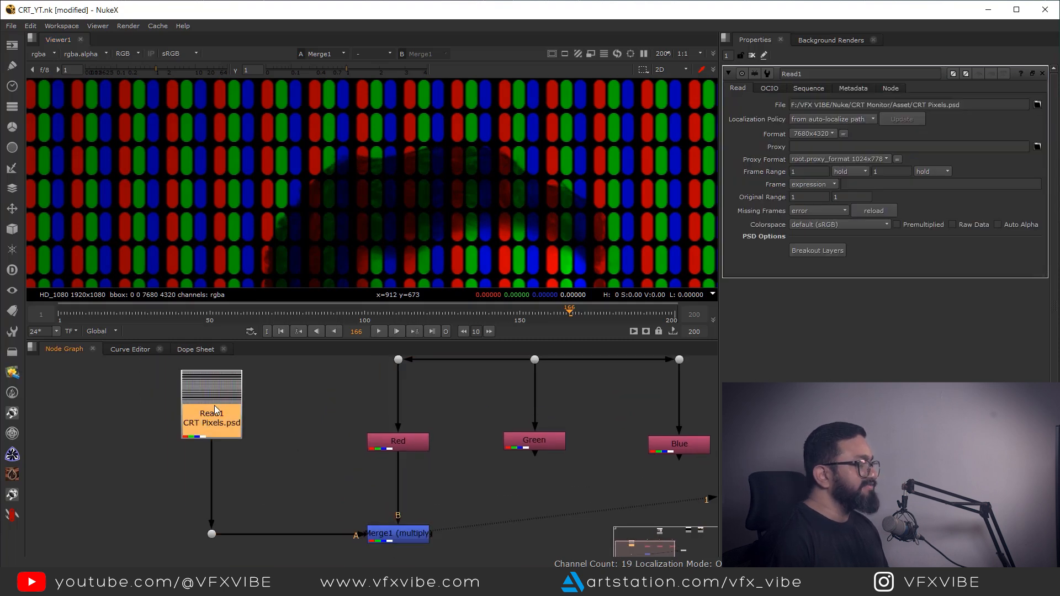
{"action": "middle_click_drag", "start_coordinate": [412, 517], "coordinate": [396, 451]}
{"action": "double_click", "coordinate": [390, 377]}
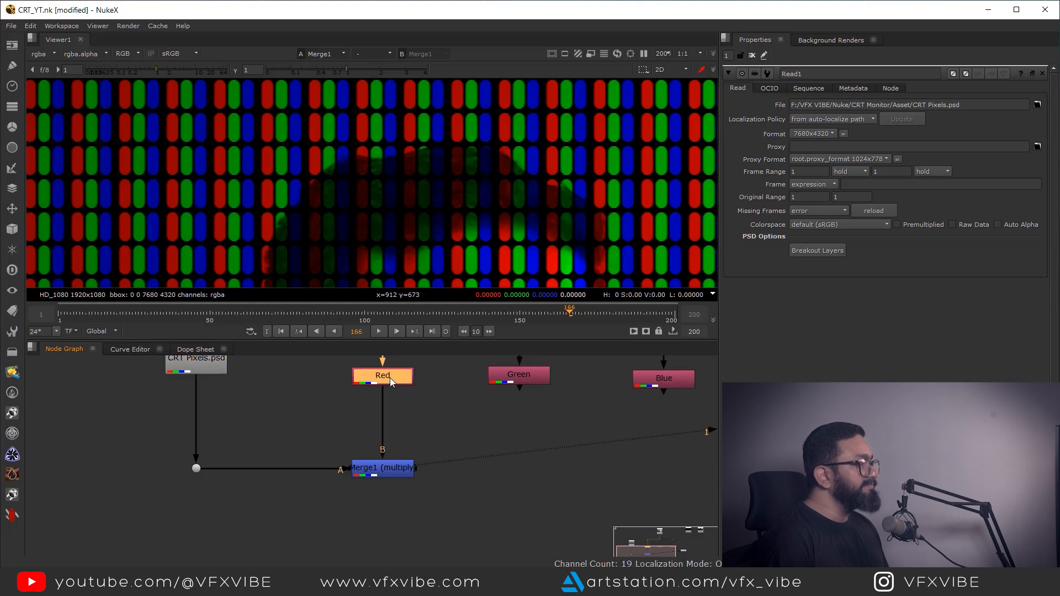
{"action": "key", "text": "1"}
{"action": "key", "text": "f"}
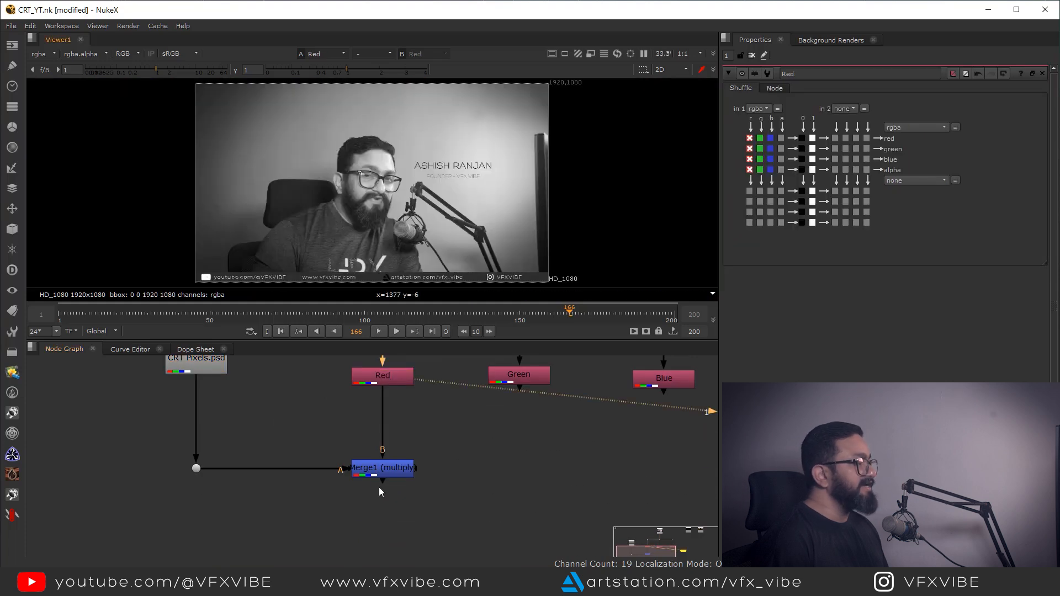
{"action": "double_click", "coordinate": [383, 466]}
{"action": "key", "text": "1"}
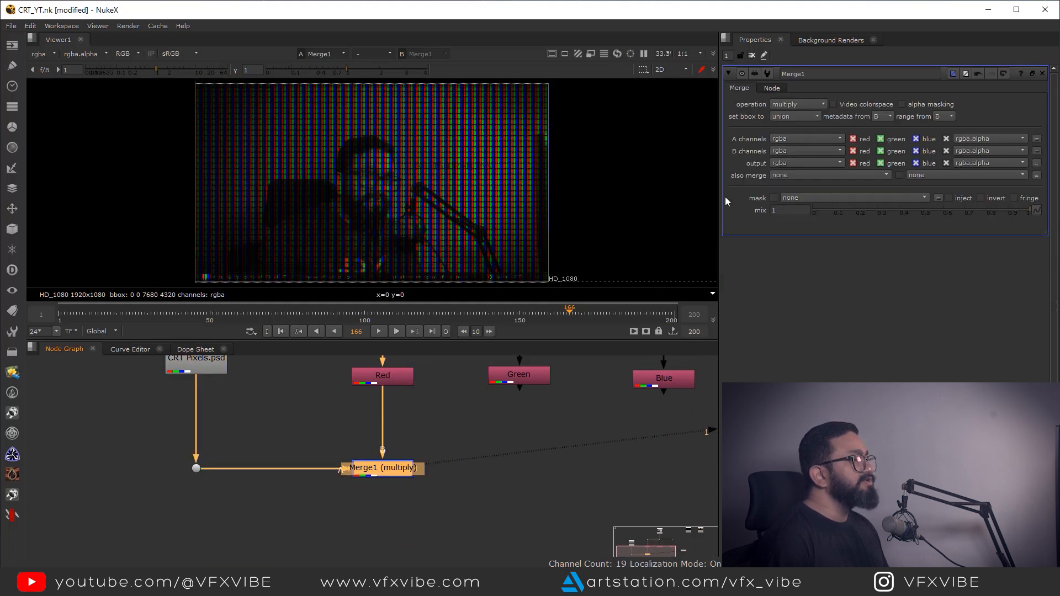
- Disable the green and blue A channels of Merge1 and check the red pixel result
{"action": "middle_click_drag", "start_coordinate": [227, 403], "coordinate": [237, 426]}
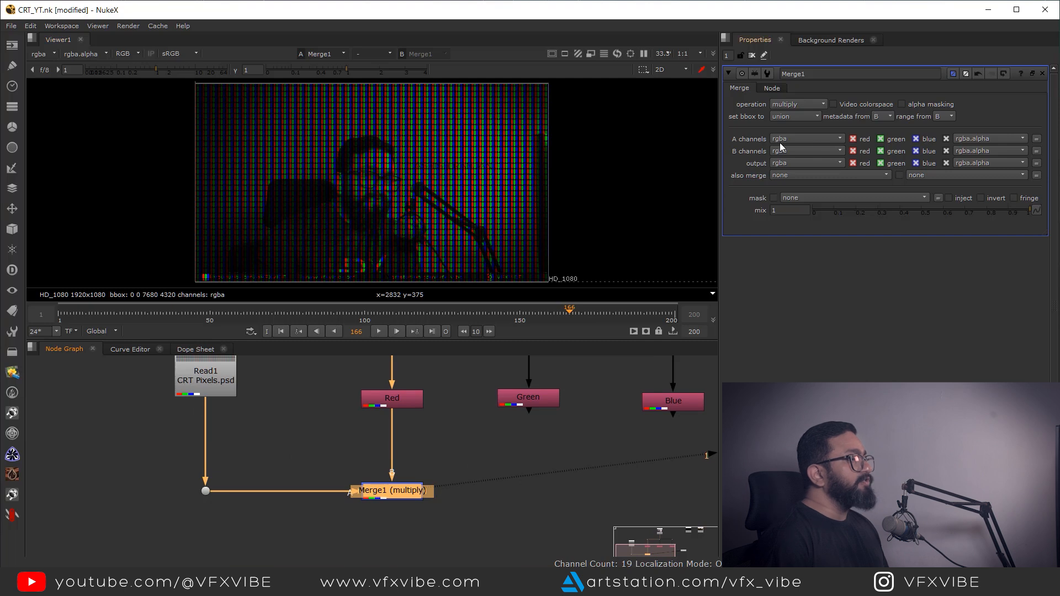
{"action": "left_click", "coordinate": [882, 140]}
{"action": "left_click", "coordinate": [916, 139]}
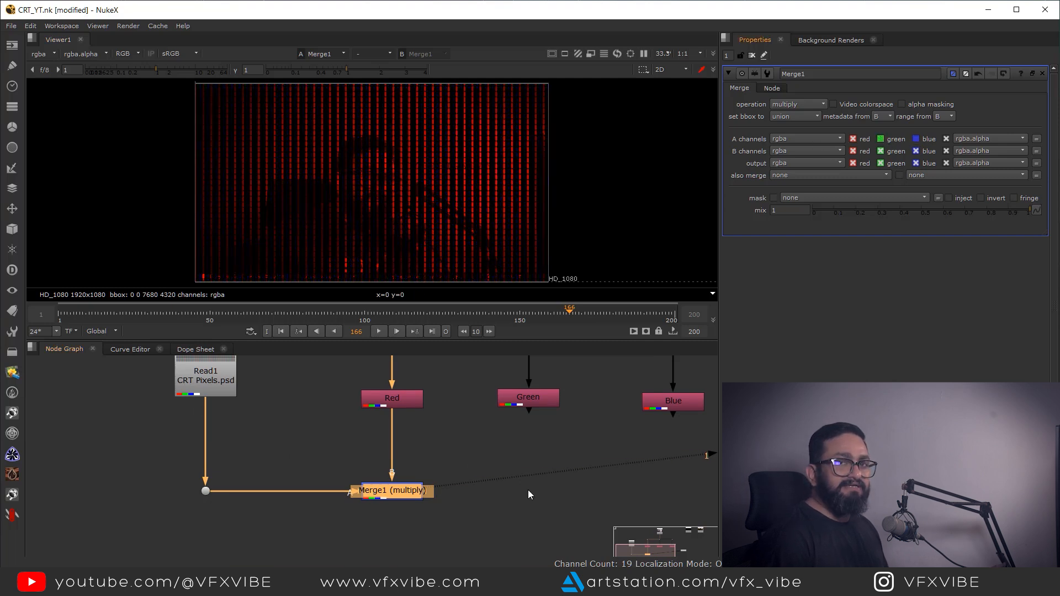
{"action": "scroll", "coordinate": [380, 160], "scroll_direction": "up", "scroll_amount": 7}
{"action": "scroll", "coordinate": [466, 165], "scroll_direction": "down", "scroll_amount": 4}
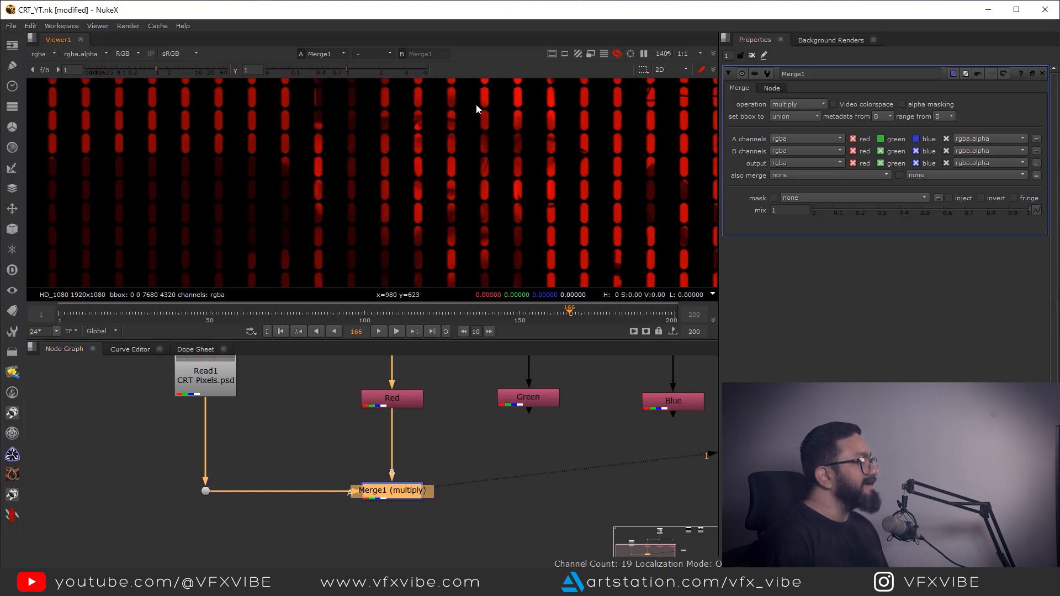
- Move Merge1 and its connecting dot slightly further down in the node graph
{"action": "middle_click_drag", "start_coordinate": [464, 184], "coordinate": [498, 157]}
{"action": "middle_click_drag", "start_coordinate": [404, 448], "coordinate": [380, 435]}
{"action": "scroll", "coordinate": [386, 446], "scroll_direction": "down", "scroll_amount": 1}
{"action": "left_click_drag", "start_coordinate": [150, 442], "coordinate": [427, 530]}
{"action": "left_click_drag", "start_coordinate": [384, 493], "coordinate": [389, 514]}
- Add a second Merge node below Green, with A connected to the dot under Read1 and B to Green, and align it
{"action": "left_click", "coordinate": [497, 468]}
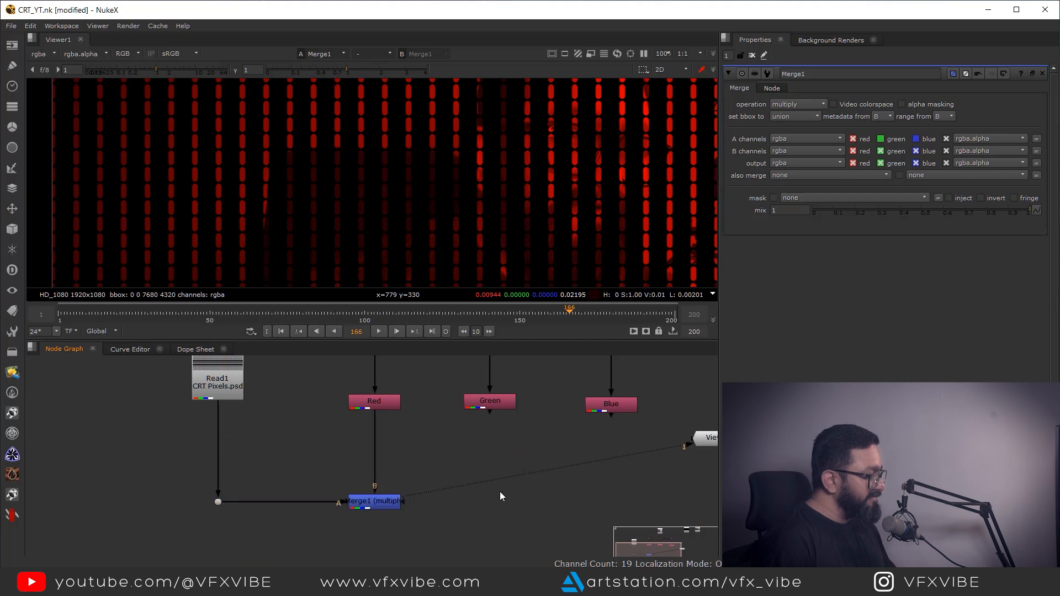
{"action": "key", "text": "m"}
{"action": "left_click", "coordinate": [219, 450], "text": "ctrl"}
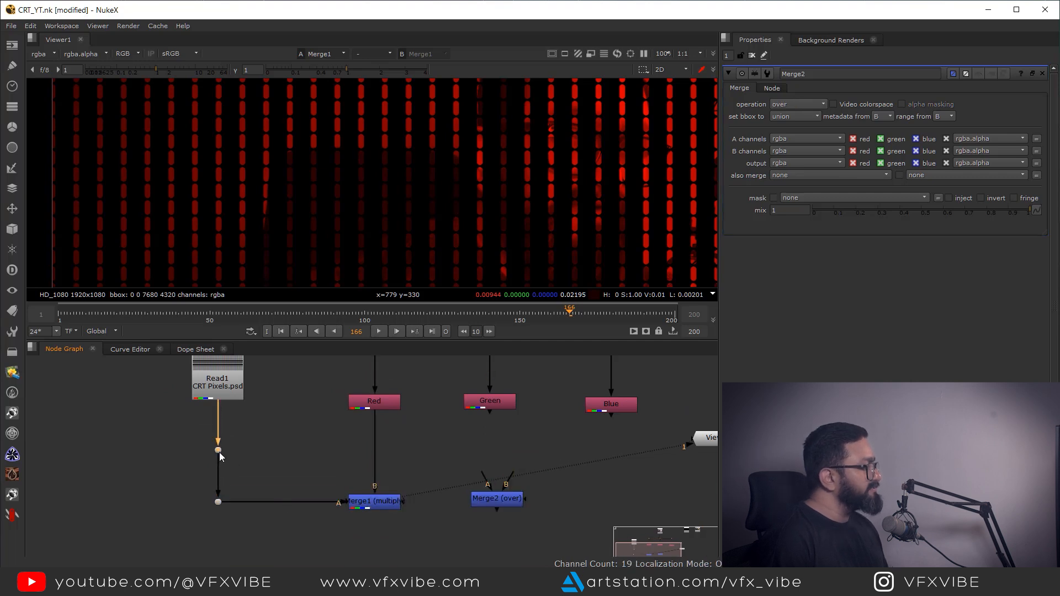
{"action": "left_click_drag", "start_coordinate": [480, 482], "coordinate": [218, 502]}
{"action": "left_click_drag", "start_coordinate": [493, 425], "coordinate": [491, 404]}
{"action": "left_click_drag", "start_coordinate": [508, 505], "coordinate": [501, 505]}
- View Merge2, set its operation to multiply, and disable its red and blue A channels
{"action": "key", "text": "1"}
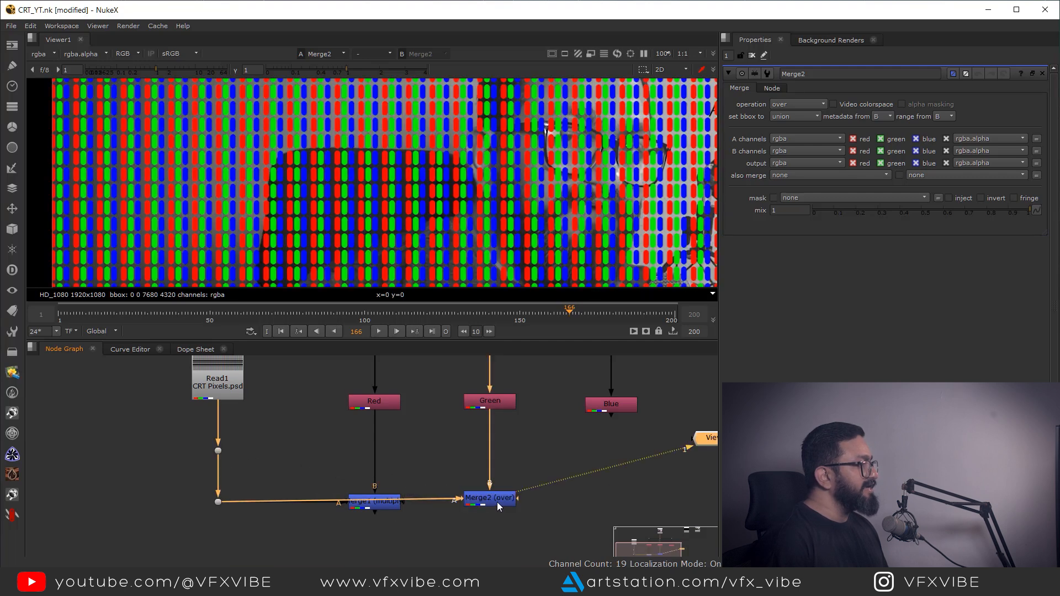
{"action": "left_click", "coordinate": [803, 105]}
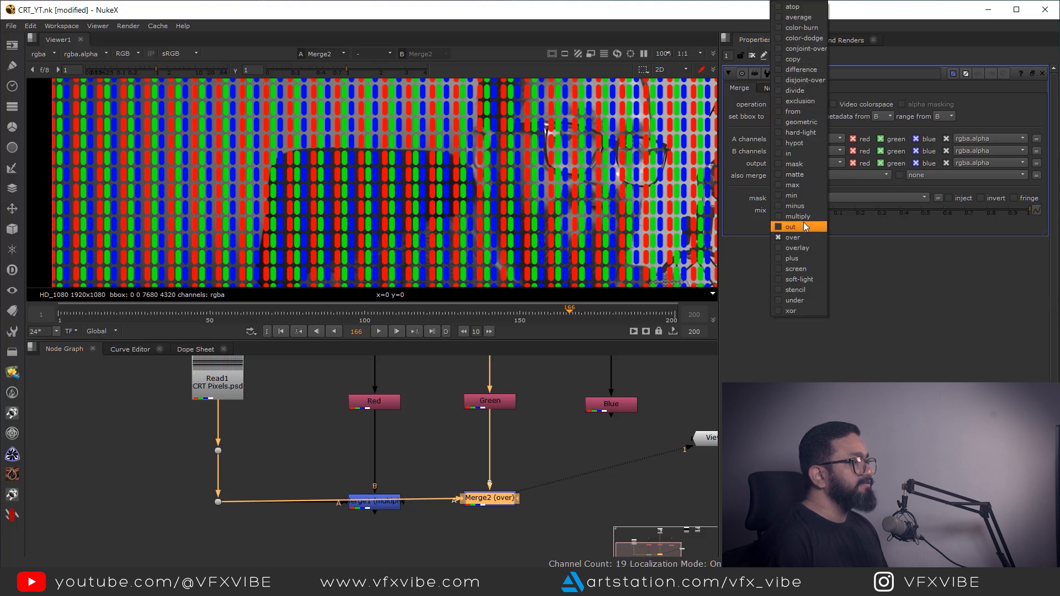
{"action": "left_click", "coordinate": [798, 216]}
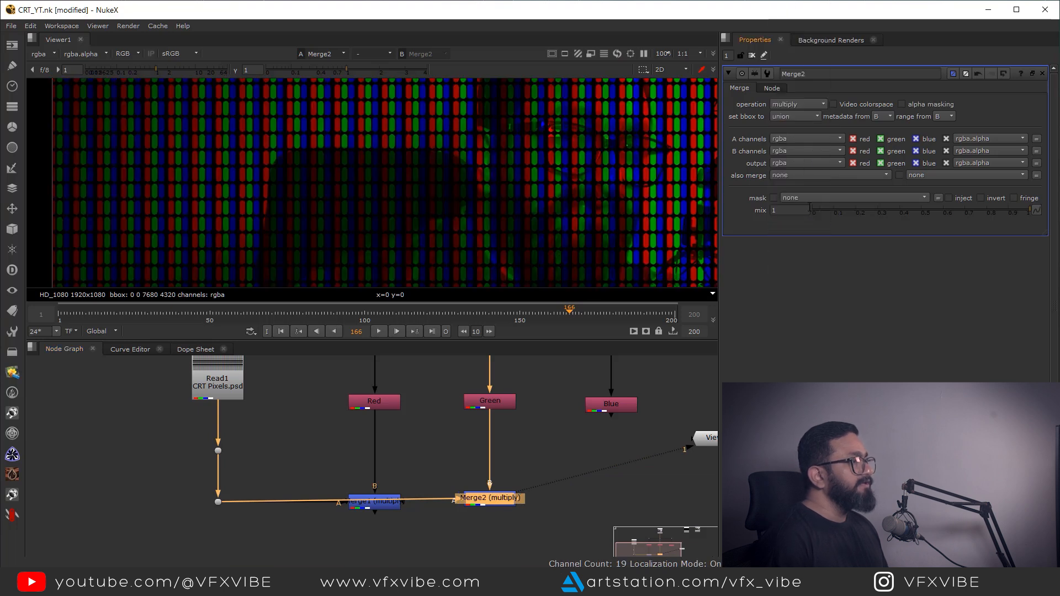
{"action": "left_click", "coordinate": [853, 139]}
{"action": "left_click", "coordinate": [916, 139]}
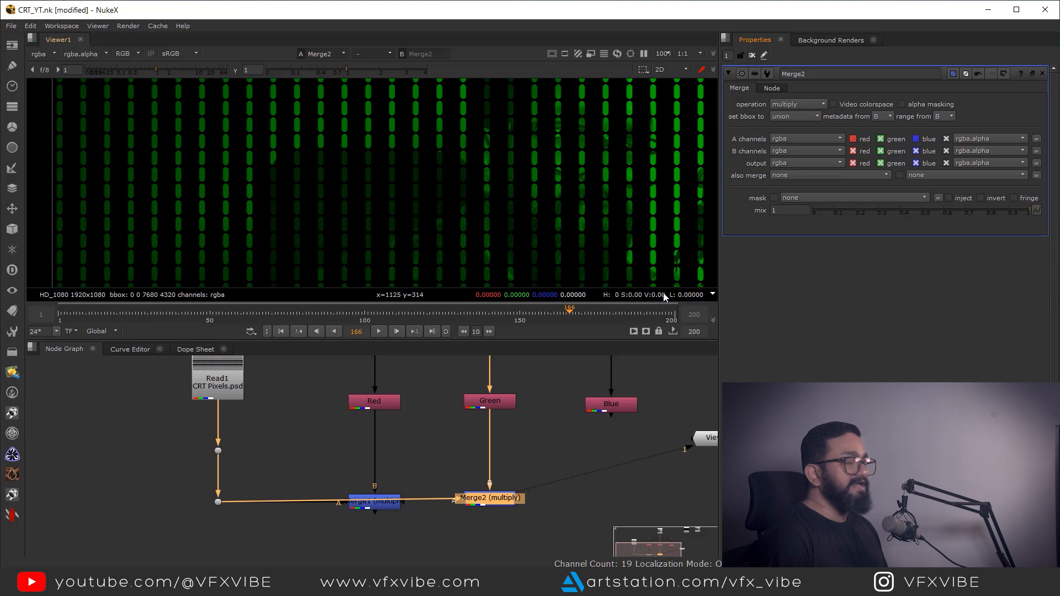
- Add a third Merge node below Blue, with B connected to Blue and A to the dot under Read1, and align it
{"action": "scroll", "coordinate": [524, 479], "scroll_direction": "down", "scroll_amount": 2}
{"action": "middle_click_drag", "start_coordinate": [577, 489], "coordinate": [518, 482]}
{"action": "left_click", "coordinate": [526, 476]}
{"action": "key", "text": "m"}
{"action": "scroll", "coordinate": [534, 482], "scroll_direction": "up", "scroll_amount": 2}
{"action": "left_click_drag", "start_coordinate": [540, 453], "coordinate": [525, 407]}
{"action": "left_click_drag", "start_coordinate": [522, 475], "coordinate": [131, 492]}
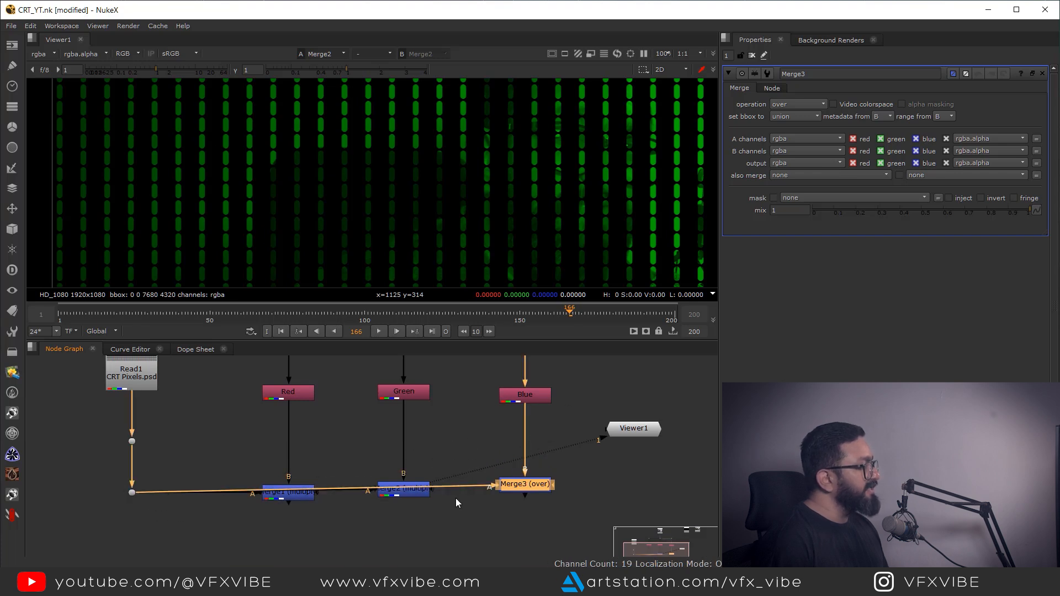
{"action": "left_click_drag", "start_coordinate": [534, 490], "coordinate": [531, 497]}
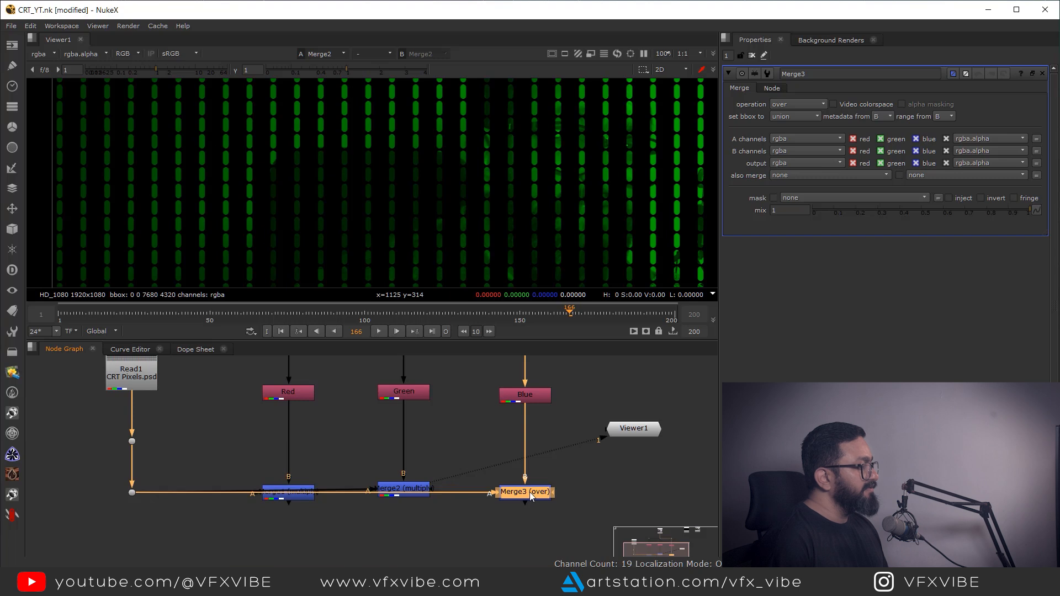
- View Merge3, set its operation to multiply, and disable its red and green A channels
{"action": "key", "text": "1"}
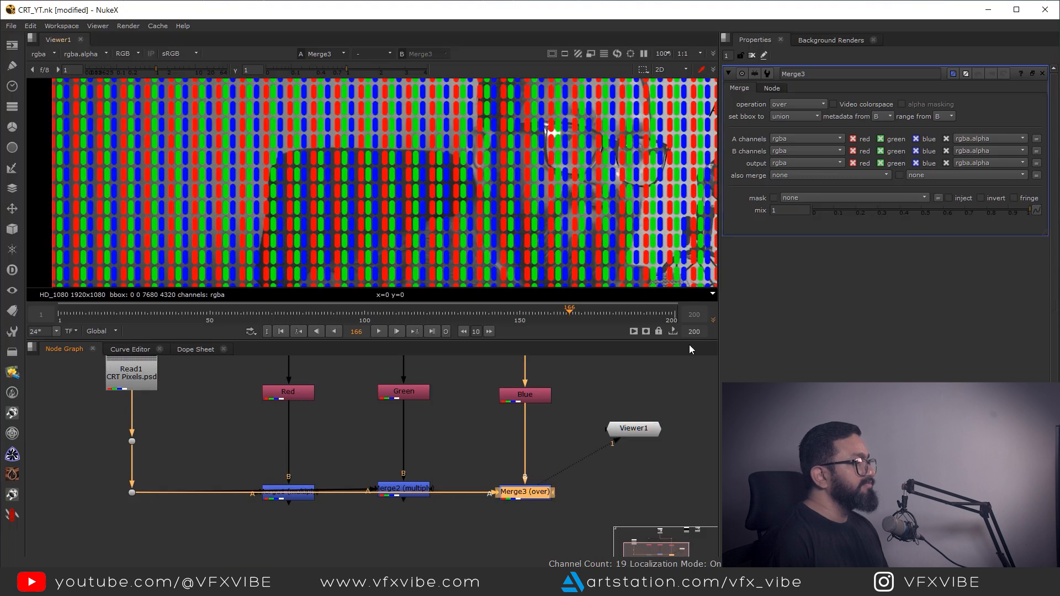
{"action": "left_click", "coordinate": [798, 103]}
{"action": "left_click", "coordinate": [798, 223]}
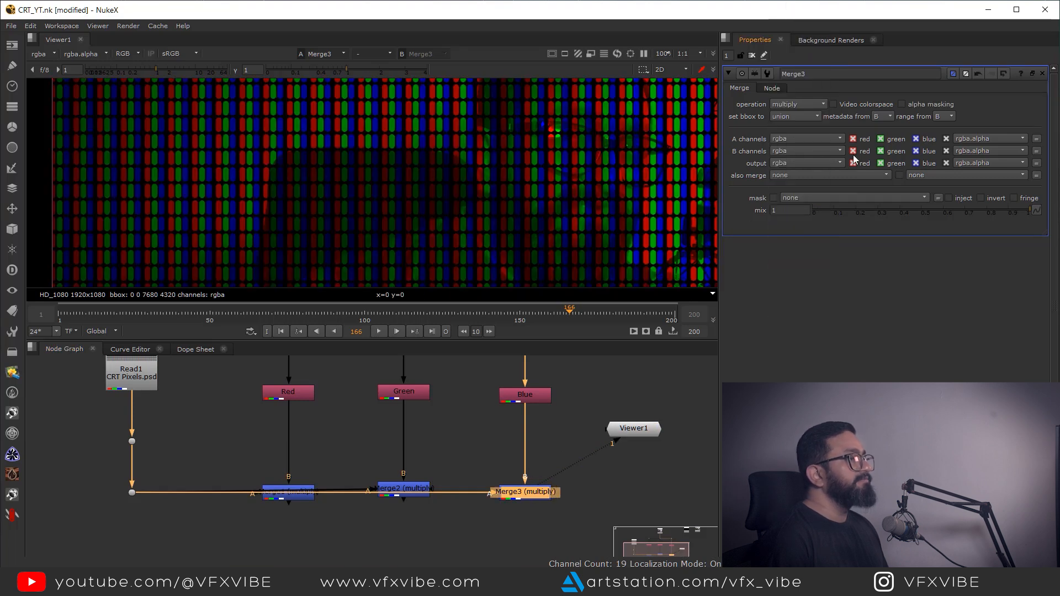
{"action": "left_click", "coordinate": [853, 139]}
{"action": "left_click", "coordinate": [880, 139]}
- View the outputs of Merge1, Merge2 and Merge3 in turn to check the separate red, green and blue pixel patterns
{"action": "scroll", "coordinate": [534, 215], "scroll_direction": "down", "scroll_amount": 3}
{"action": "middle_click_drag", "start_coordinate": [532, 220], "coordinate": [532, 234]}
{"action": "left_click", "coordinate": [283, 494]}
{"action": "key", "text": "1"}
{"action": "scroll", "coordinate": [556, 179], "scroll_direction": "up", "scroll_amount": 3}
{"action": "left_click", "coordinate": [406, 490]}
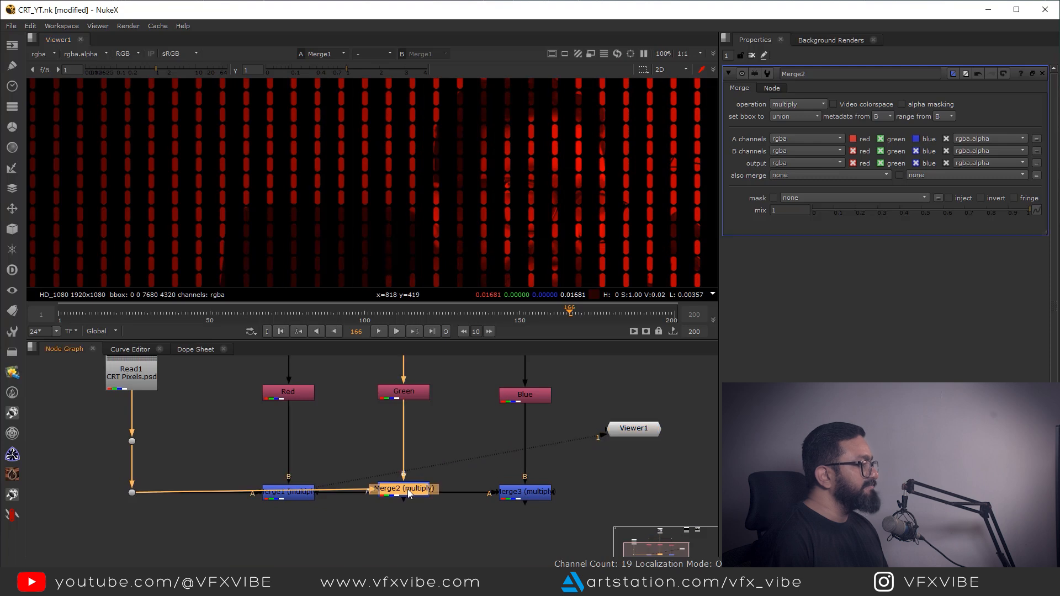
{"action": "key", "text": "1"}
{"action": "left_click", "coordinate": [525, 495]}
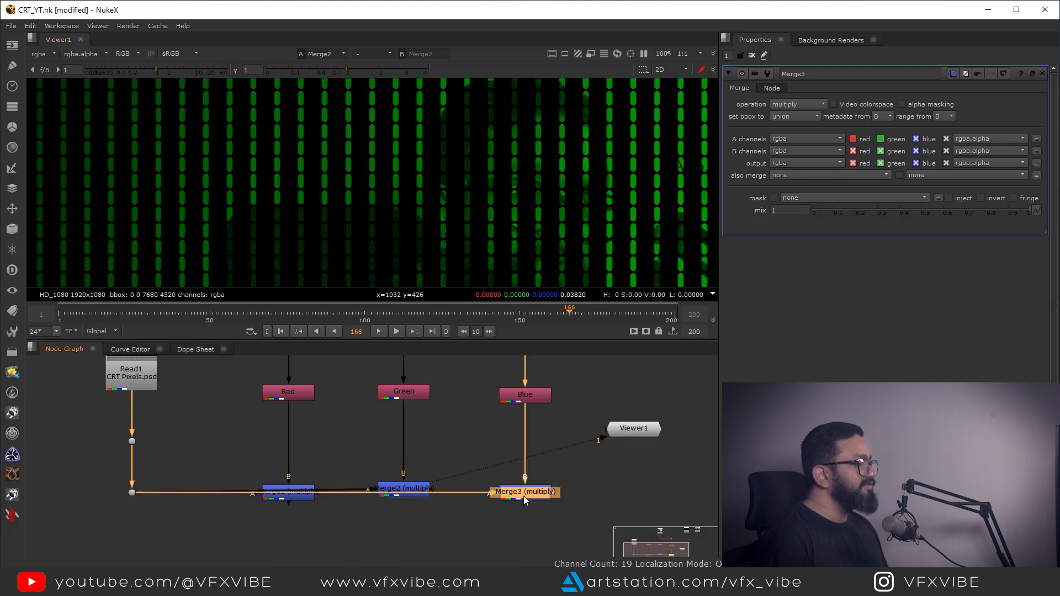
{"action": "key", "text": "1"}
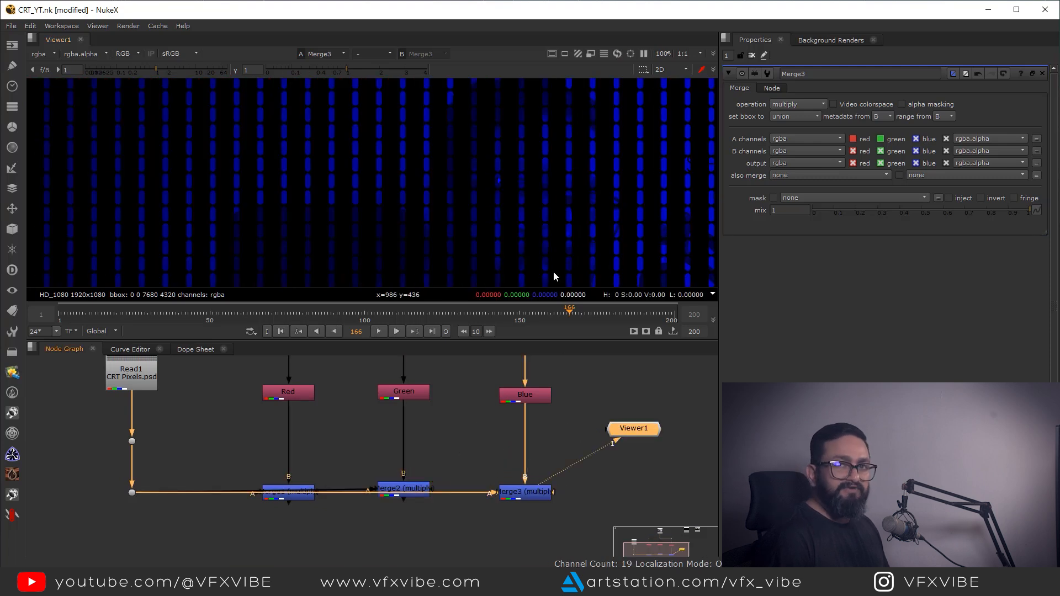
- Add a Merge node below the three multiply merges, connect B to Merge1, A1 to Merge2 and A2 to Merge3, and view it
{"action": "mouse_move", "coordinate": [411, 551]}
{"action": "middle_mouse_down"}
{"action": "mouse_move", "coordinate": [423, 492]}
{"action": "mouse_move", "coordinate": [414, 531]}
{"action": "middle_mouse_up"}
{"action": "left_click", "coordinate": [409, 500]}
{"action": "key", "text": "m"}
{"action": "mouse_move", "coordinate": [419, 501]}
{"action": "left_mouse_down"}
{"action": "mouse_move", "coordinate": [302, 472]}
{"action": "mouse_move", "coordinate": [315, 474]}
{"action": "left_mouse_up"}
{"action": "left_click_drag", "start_coordinate": [416, 467], "coordinate": [417, 462]}
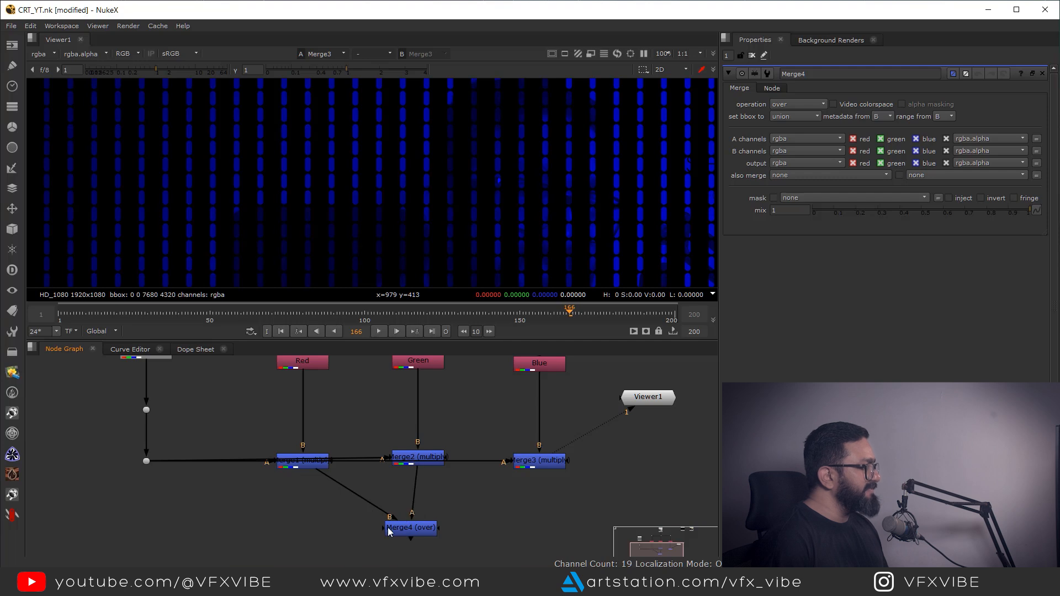
{"action": "left_click_drag", "start_coordinate": [381, 528], "coordinate": [536, 457]}
{"action": "left_click", "coordinate": [436, 529]}
{"action": "key", "text": "1"}
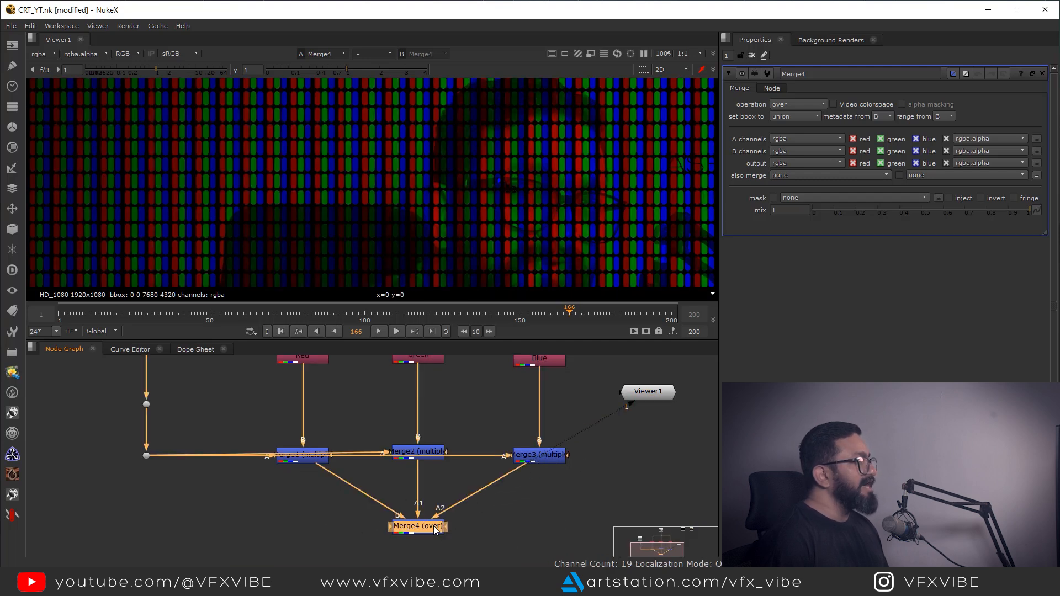
- Set Merge4's operation to screen and inspect the combined red, green and blue pixel pattern up close and at full frame
{"action": "left_click", "coordinate": [797, 104]}
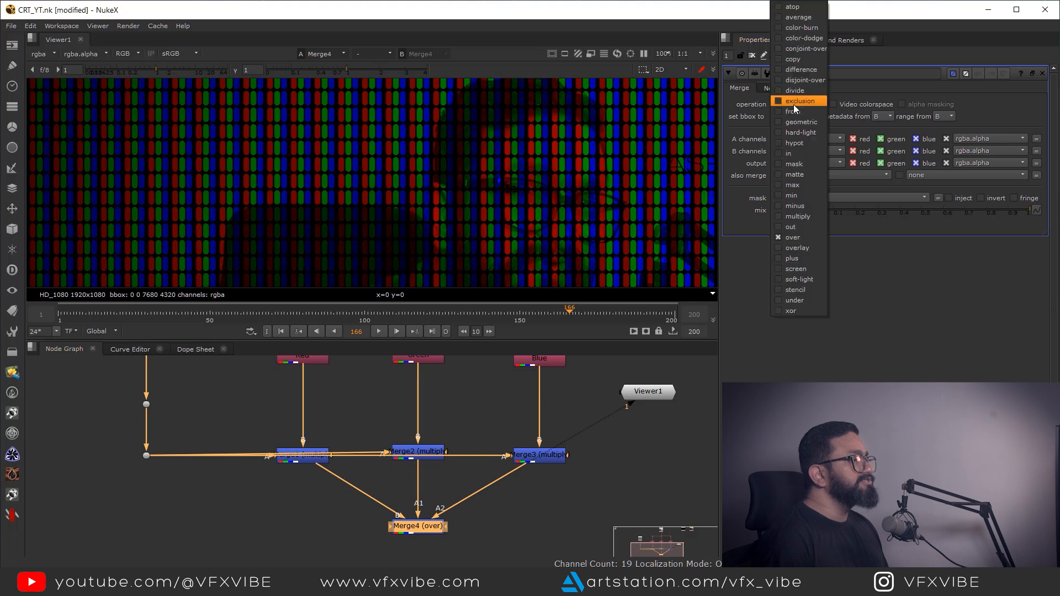
{"action": "left_click", "coordinate": [805, 271]}
{"action": "scroll", "coordinate": [504, 210], "scroll_direction": "down", "scroll_amount": 4}
{"action": "scroll", "coordinate": [502, 244], "scroll_direction": "up", "scroll_amount": 3}
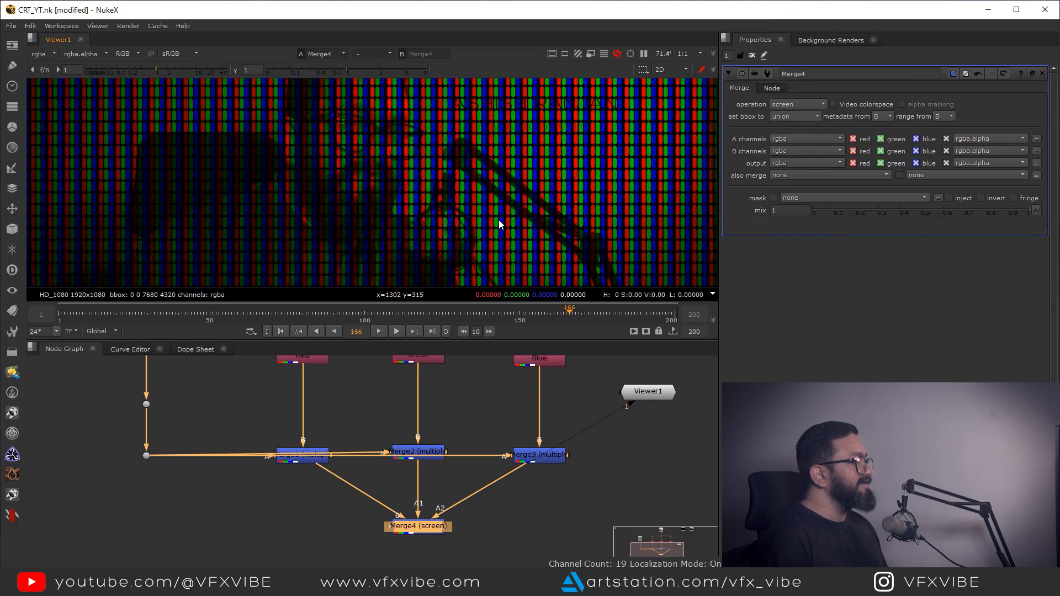
{"action": "scroll", "coordinate": [475, 205], "scroll_direction": "up", "scroll_amount": 6}
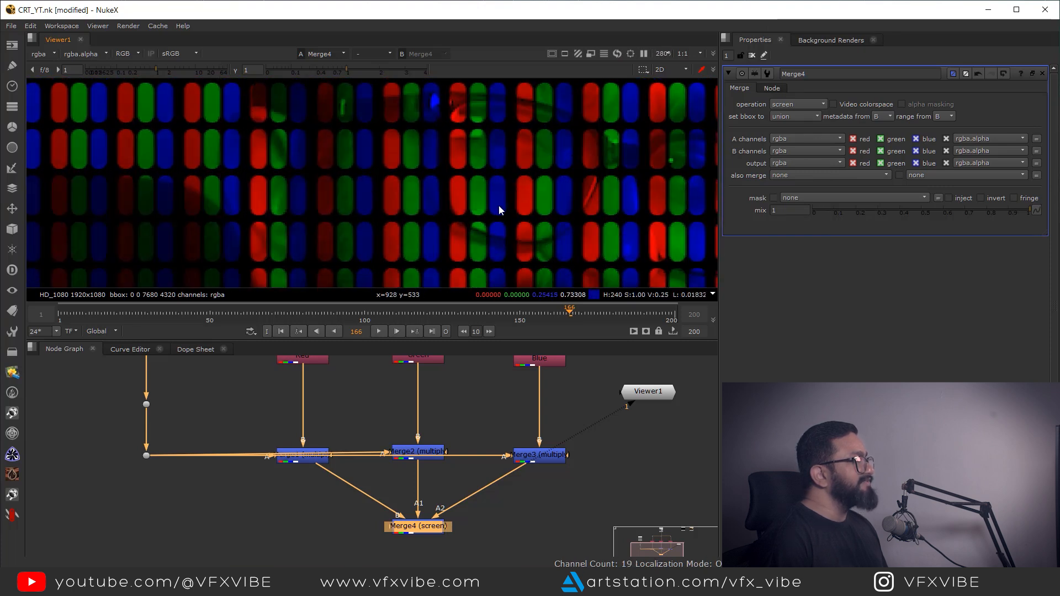
{"action": "scroll", "coordinate": [503, 207], "scroll_direction": "up", "scroll_amount": 3}
{"action": "scroll", "coordinate": [508, 203], "scroll_direction": "down", "scroll_amount": 12}
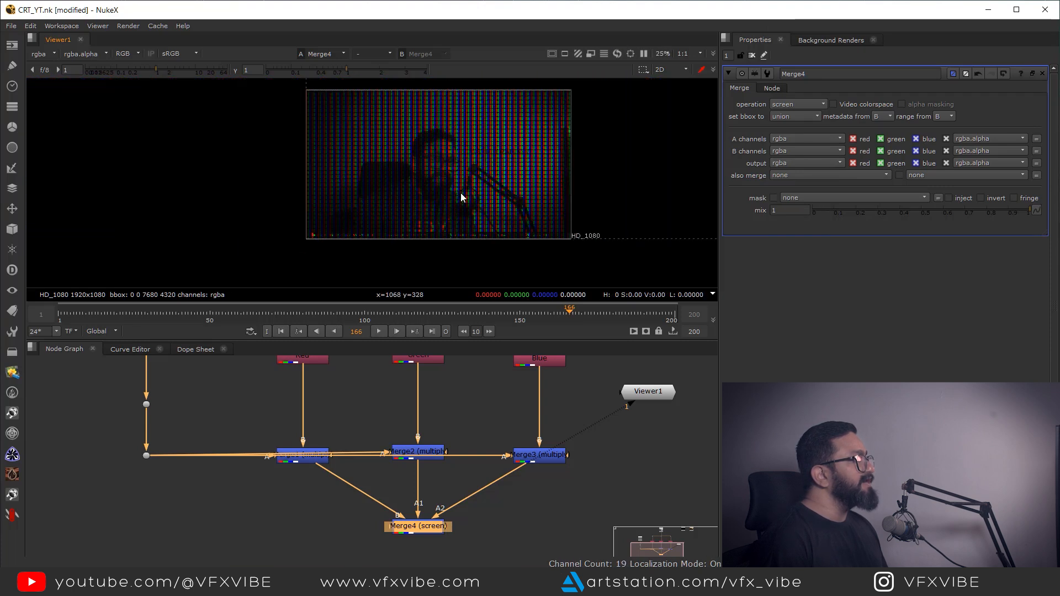
{"action": "scroll", "coordinate": [474, 180], "scroll_direction": "up", "scroll_amount": 2}
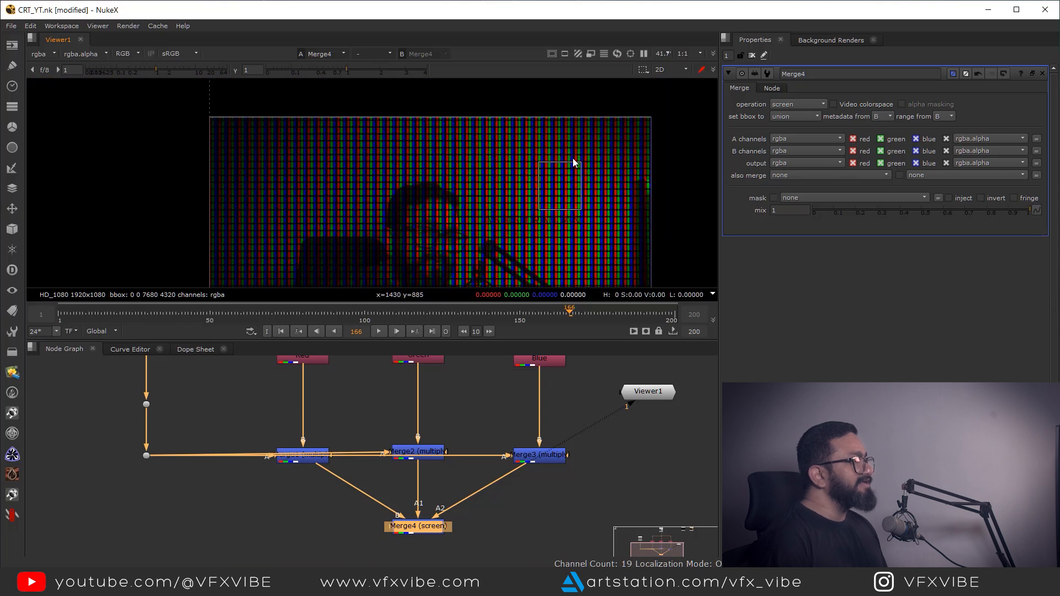
- View Read1's CRT pixel image and the Merge4 output in turn to compare the pattern's size with the HD frame
{"action": "scroll", "coordinate": [527, 452], "scroll_direction": "down", "scroll_amount": 5}
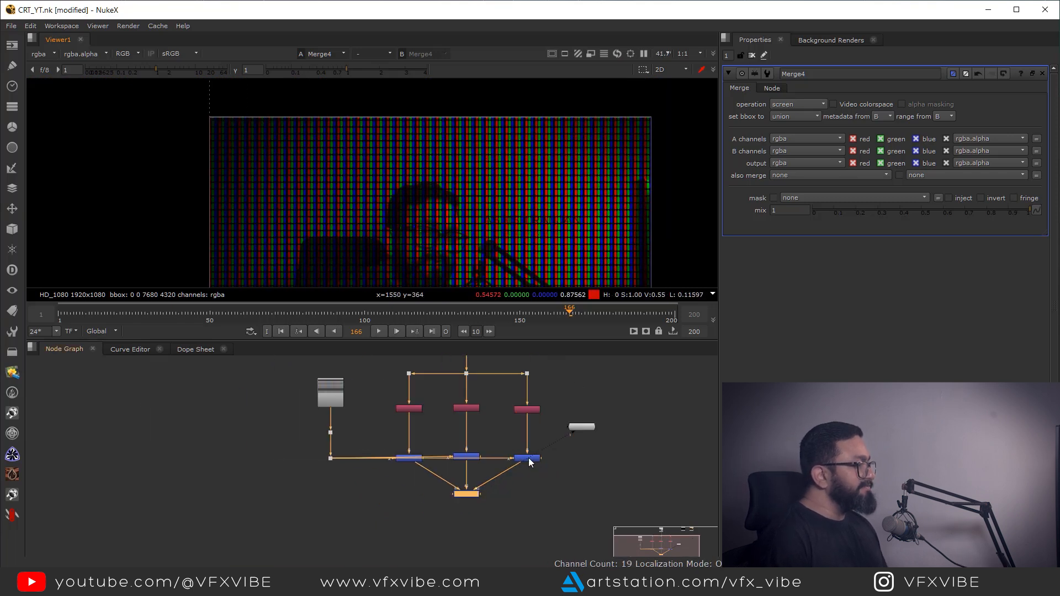
{"action": "scroll", "coordinate": [517, 443], "scroll_direction": "up", "scroll_amount": 3}
{"action": "left_click", "coordinate": [387, 436]}
{"action": "key", "text": "1"}
{"action": "scroll", "coordinate": [480, 229], "scroll_direction": "down", "scroll_amount": 4}
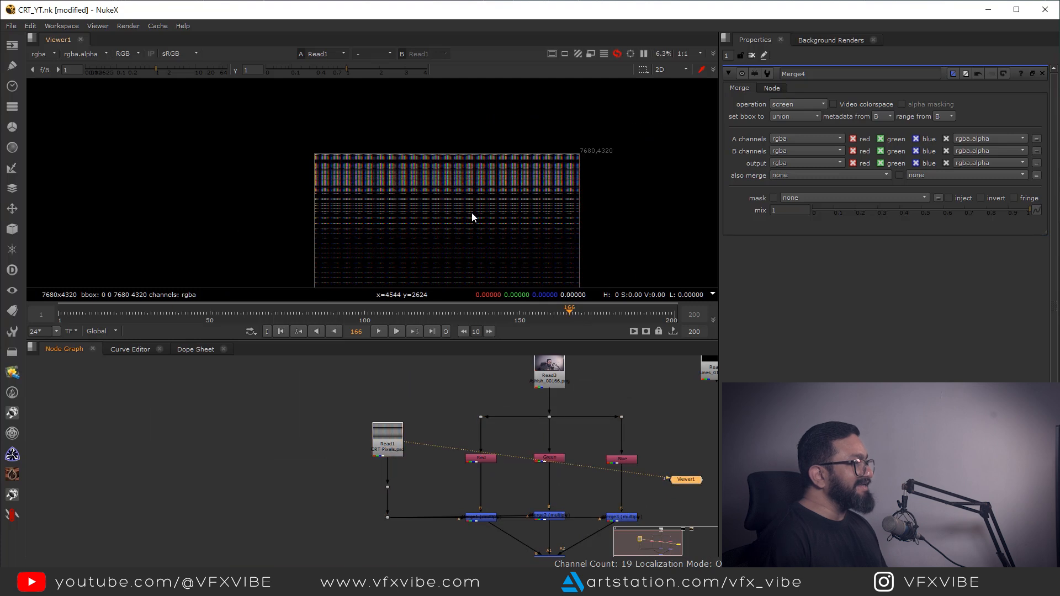
{"action": "middle_click_drag", "start_coordinate": [540, 462], "coordinate": [468, 365]}
{"action": "left_click", "coordinate": [474, 465]}
{"action": "key", "text": "1"}
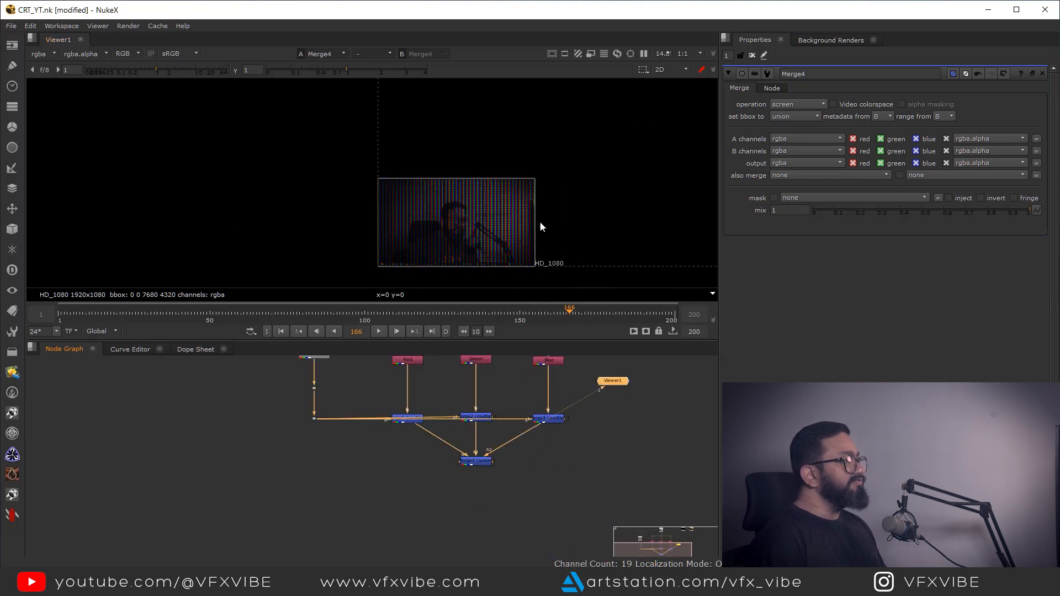
{"action": "scroll", "coordinate": [541, 227], "scroll_direction": "down", "scroll_amount": 5}
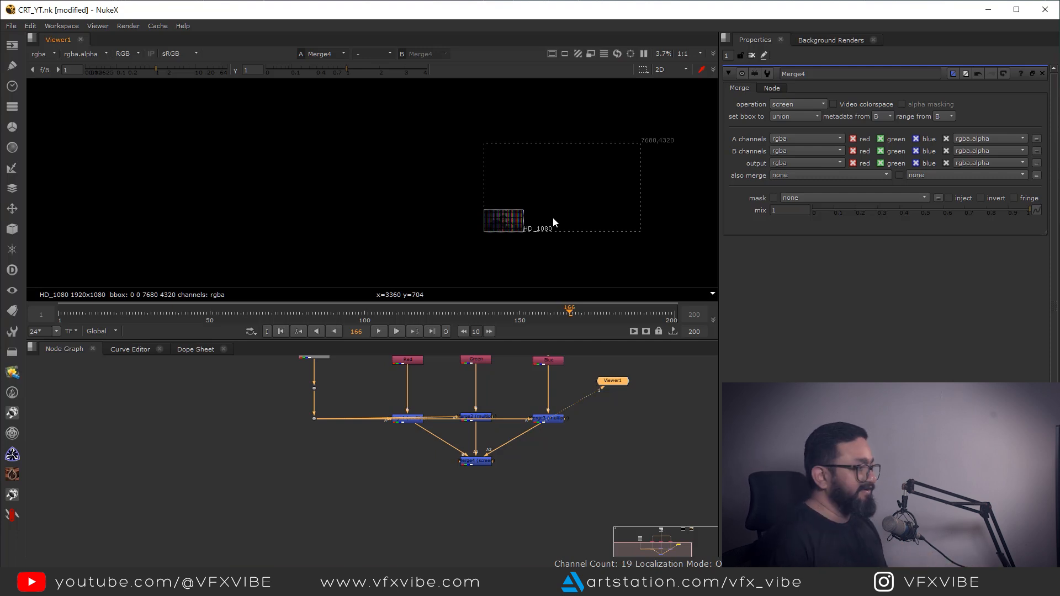
- Insert a Transform node directly below Read1 and move its pivot to the frame's lower-left corner, about x 4, y 14
{"action": "scroll", "coordinate": [426, 490], "scroll_direction": "up", "scroll_amount": 4}
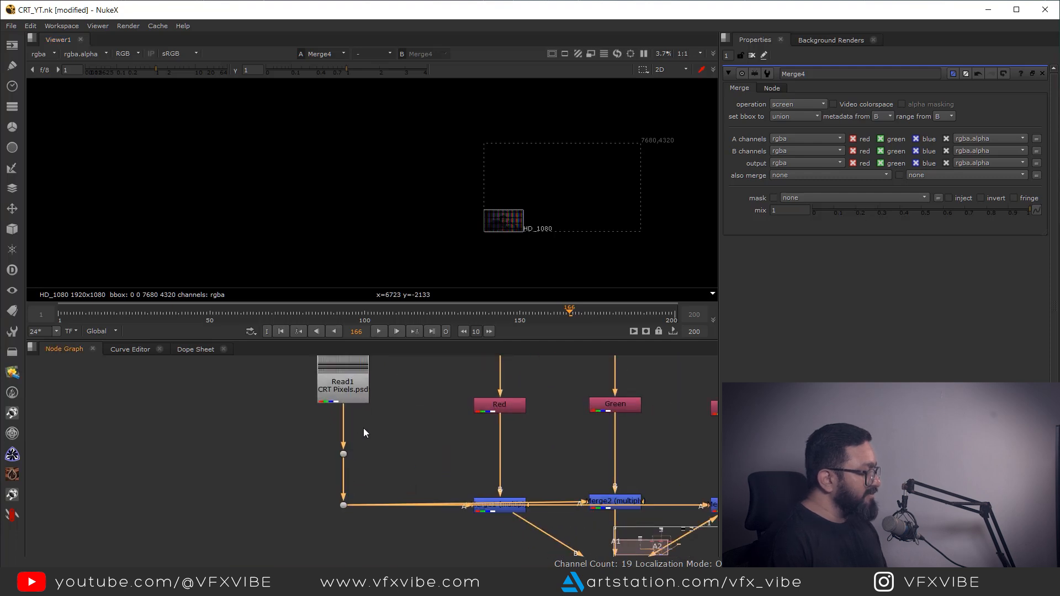
{"action": "key", "text": "t"}
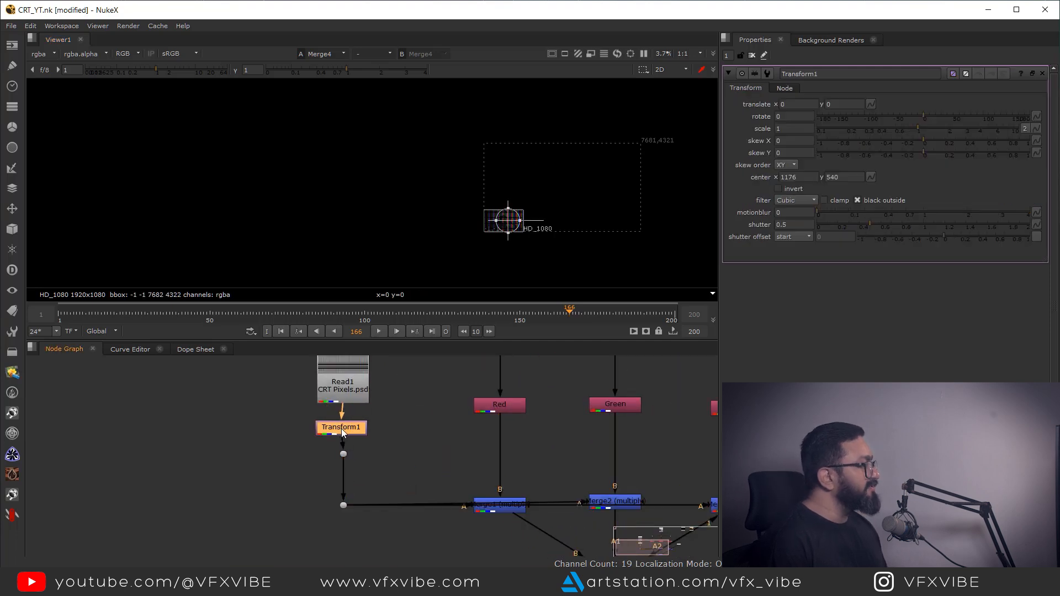
{"action": "left_click_drag", "start_coordinate": [343, 432], "coordinate": [343, 434]}
{"action": "scroll", "coordinate": [519, 234], "scroll_direction": "up", "scroll_amount": 6}
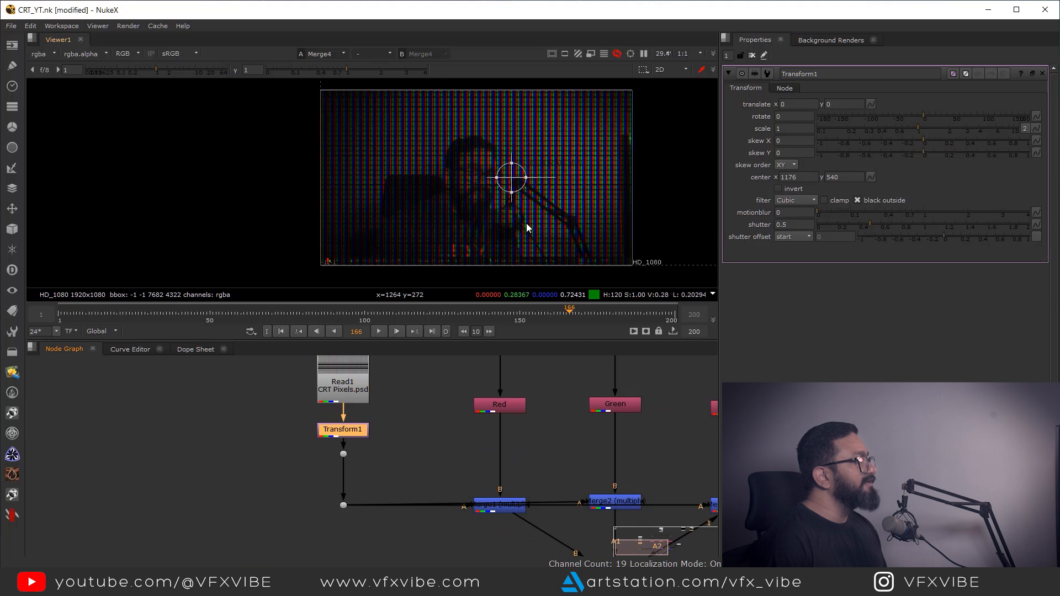
{"action": "left_click_drag", "start_coordinate": [541, 165], "coordinate": [351, 250], "text": "ctrl"}
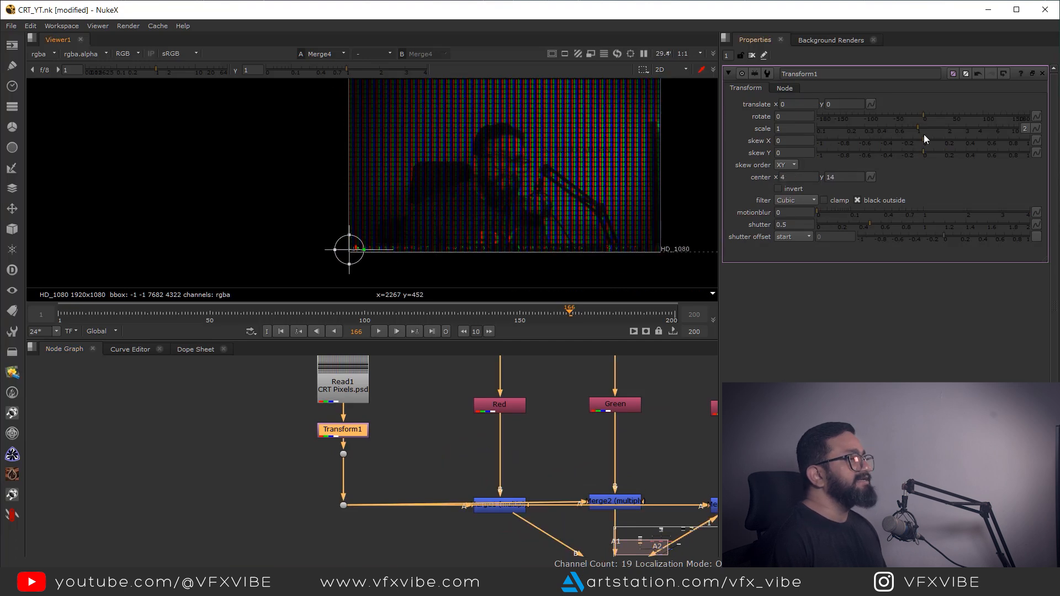
- Scale the CRT pixel image down to 0.255 in Transform1 and check the finer pattern over the footage
{"action": "left_click_drag", "start_coordinate": [915, 127], "coordinate": [864, 135]}
{"action": "scroll", "coordinate": [555, 201], "scroll_direction": "down", "scroll_amount": 3}
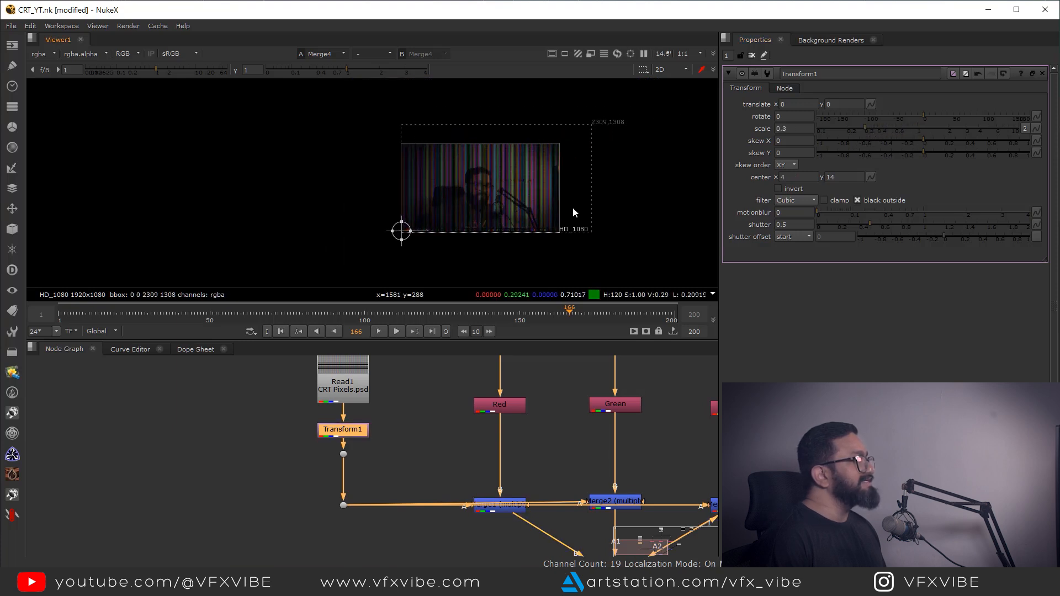
{"action": "left_click_drag", "start_coordinate": [863, 126], "coordinate": [858, 127]}
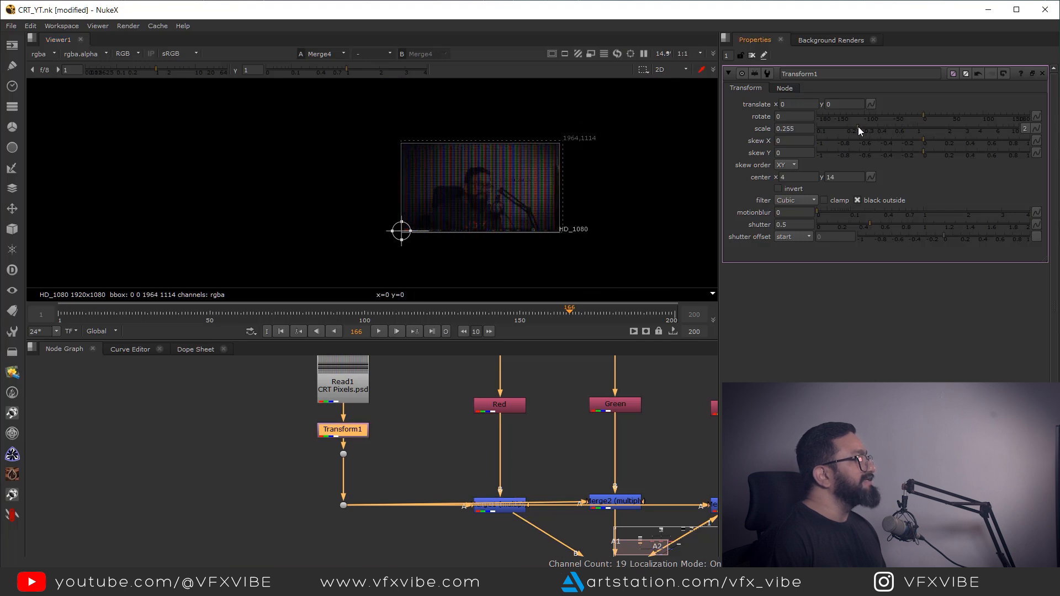
{"action": "scroll", "coordinate": [608, 210], "scroll_direction": "up", "scroll_amount": 6}
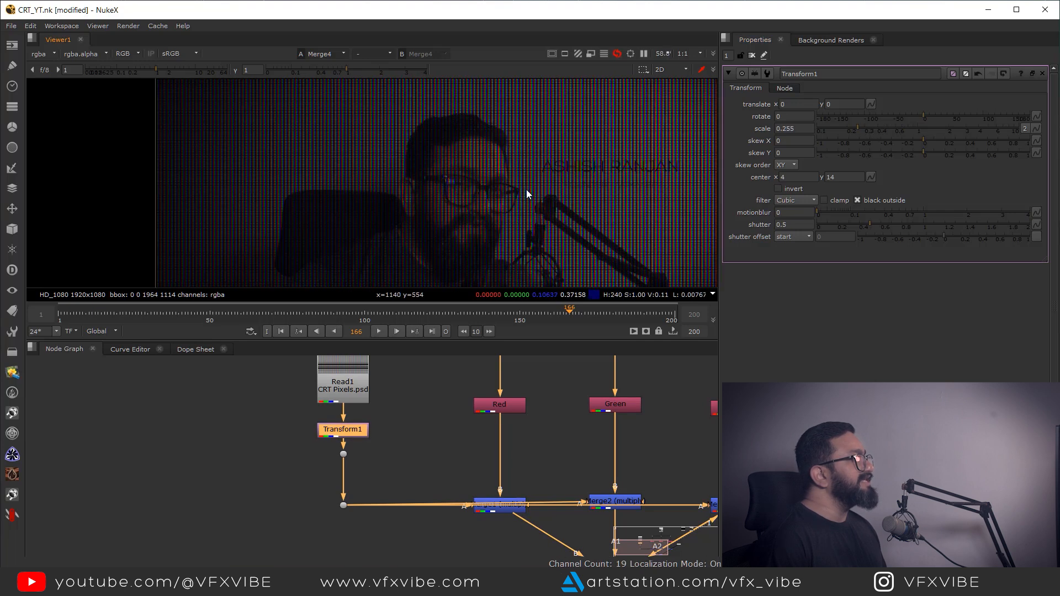
{"action": "scroll", "coordinate": [554, 190], "scroll_direction": "down", "scroll_amount": 3}
- Shift the CRT pixels to about x -3.3, y -11.1 to cover the frame's lower-left corner, and check the opposite corner in the enlarged viewer
{"action": "key", "text": "space"}
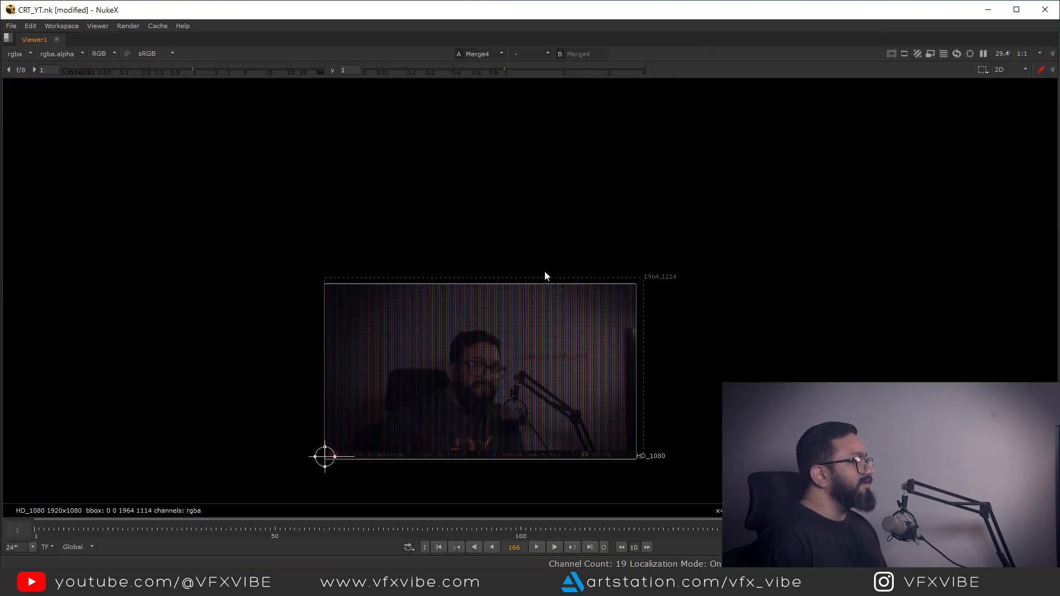
{"action": "scroll", "coordinate": [604, 267], "scroll_direction": "up", "scroll_amount": 4}
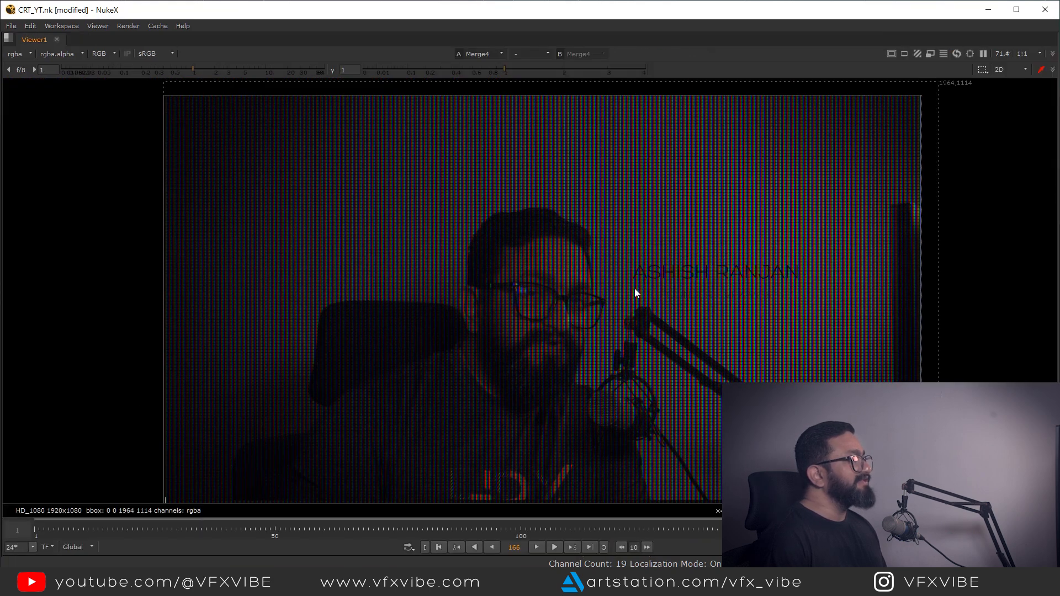
{"action": "scroll", "coordinate": [635, 288], "scroll_direction": "up", "scroll_amount": 4}
{"action": "scroll", "coordinate": [608, 282], "scroll_direction": "up", "scroll_amount": 3}
{"action": "scroll", "coordinate": [522, 270], "scroll_direction": "down", "scroll_amount": 10}
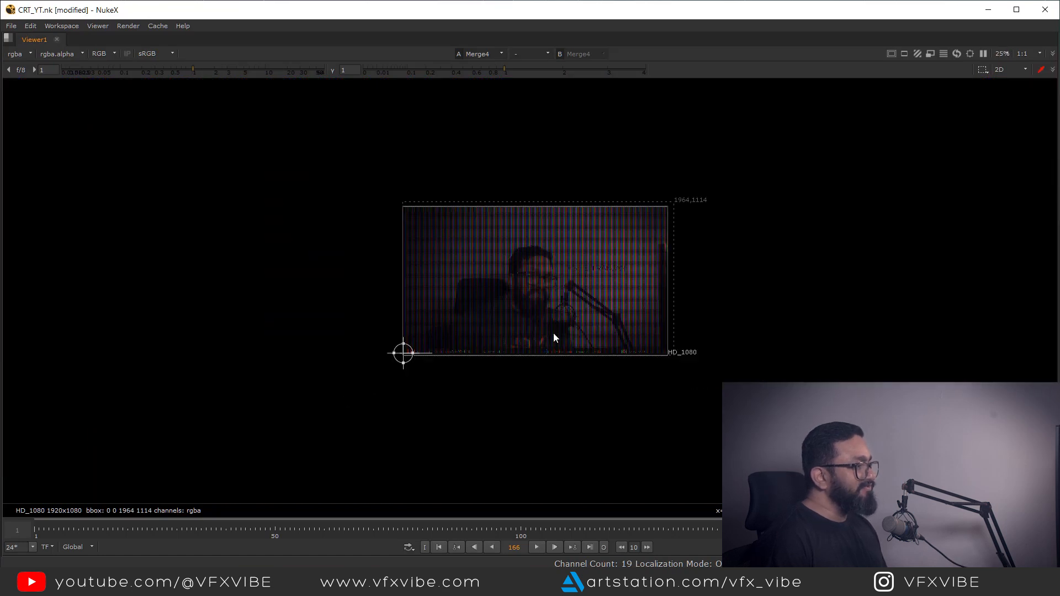
{"action": "scroll", "coordinate": [412, 373], "scroll_direction": "up", "scroll_amount": 13}
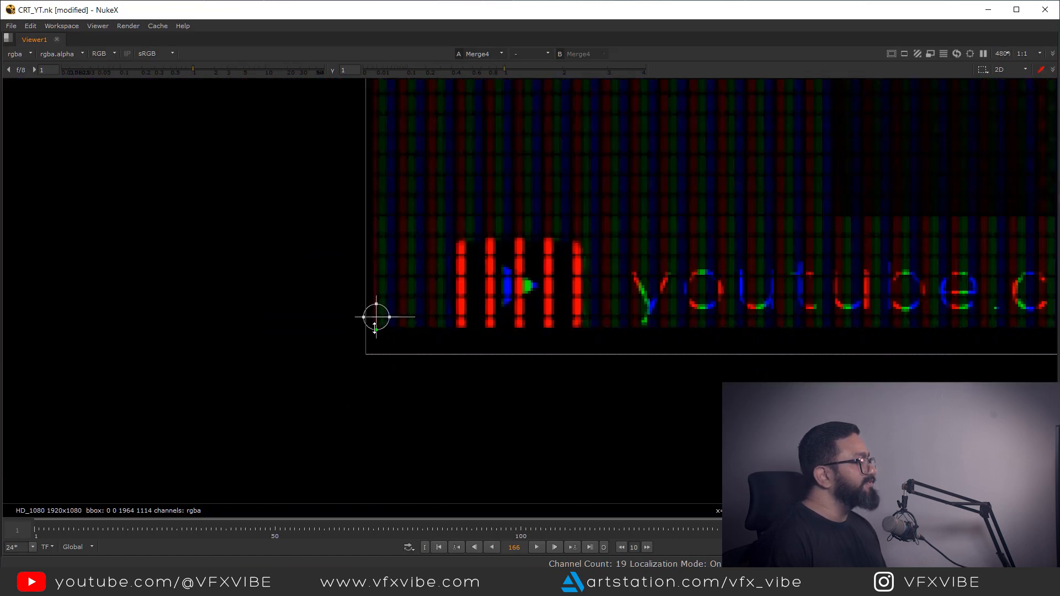
{"action": "scroll", "coordinate": [372, 316], "scroll_direction": "up", "scroll_amount": 2}
{"action": "left_click_drag", "start_coordinate": [367, 354], "coordinate": [365, 348]}
{"action": "scroll", "coordinate": [584, 300], "scroll_direction": "down", "scroll_amount": 5}
{"action": "middle_click_drag", "start_coordinate": [800, 232], "coordinate": [335, 415]}
{"action": "scroll", "coordinate": [574, 308], "scroll_direction": "down", "scroll_amount": 8}
{"action": "scroll", "coordinate": [696, 221], "scroll_direction": "up", "scroll_amount": 7}
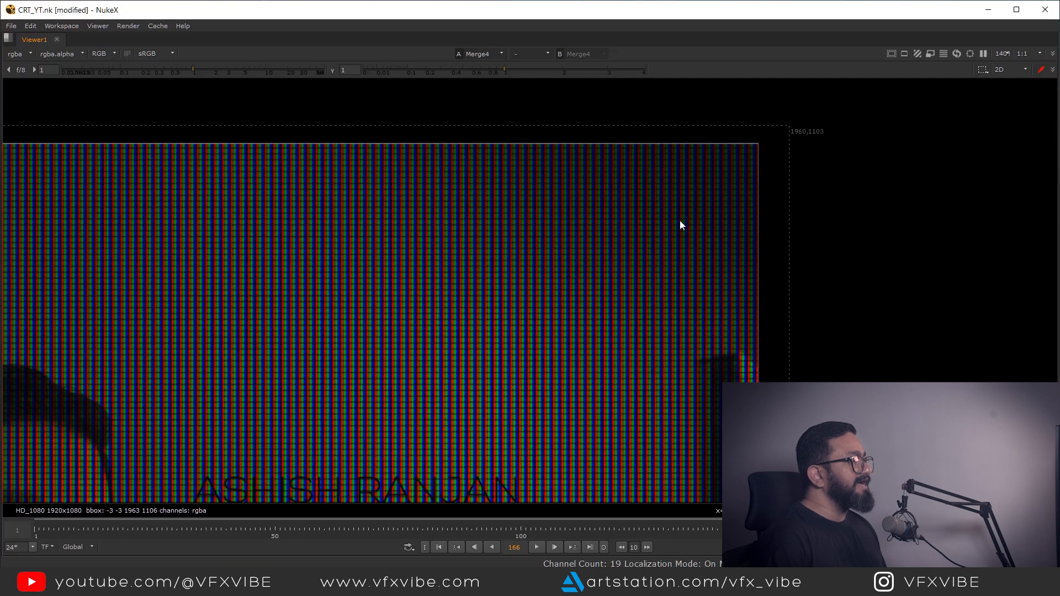
{"action": "scroll", "coordinate": [695, 229], "scroll_direction": "down", "scroll_amount": 5}
{"action": "key", "text": "space"}
- Add dots to the Merge1 and Merge3 connections so they enter Merge4 at right angles, and close the open node properties
{"action": "left_click_drag", "start_coordinate": [525, 451], "coordinate": [587, 486], "text": "ctrl"}
{"action": "left_click_drag", "start_coordinate": [409, 452], "coordinate": [349, 486], "text": "ctrl"}
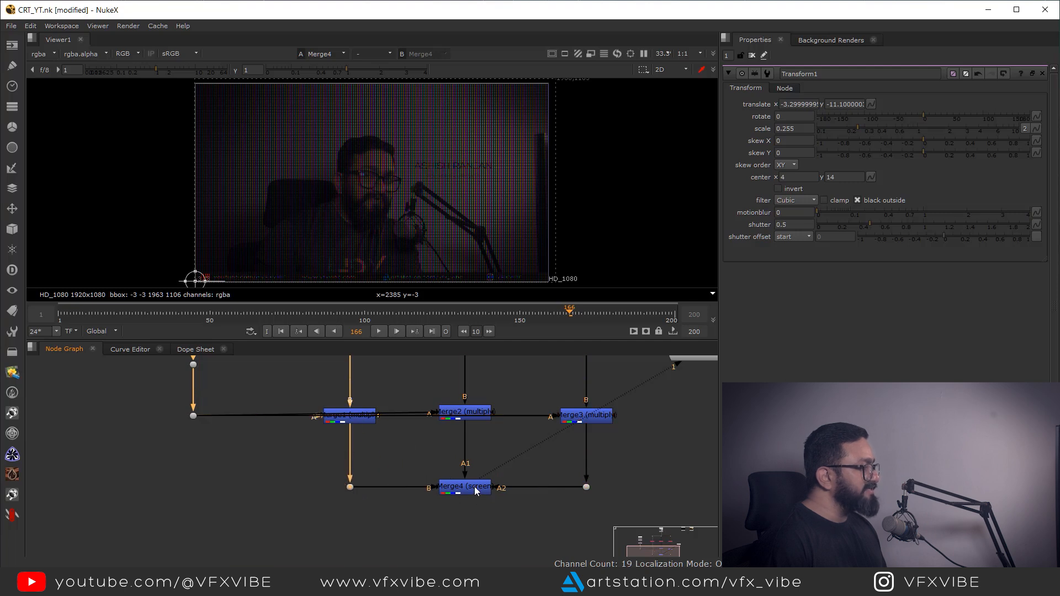
{"action": "middle_click_drag", "start_coordinate": [426, 137], "coordinate": [473, 139]}
{"action": "left_click", "coordinate": [753, 56]}
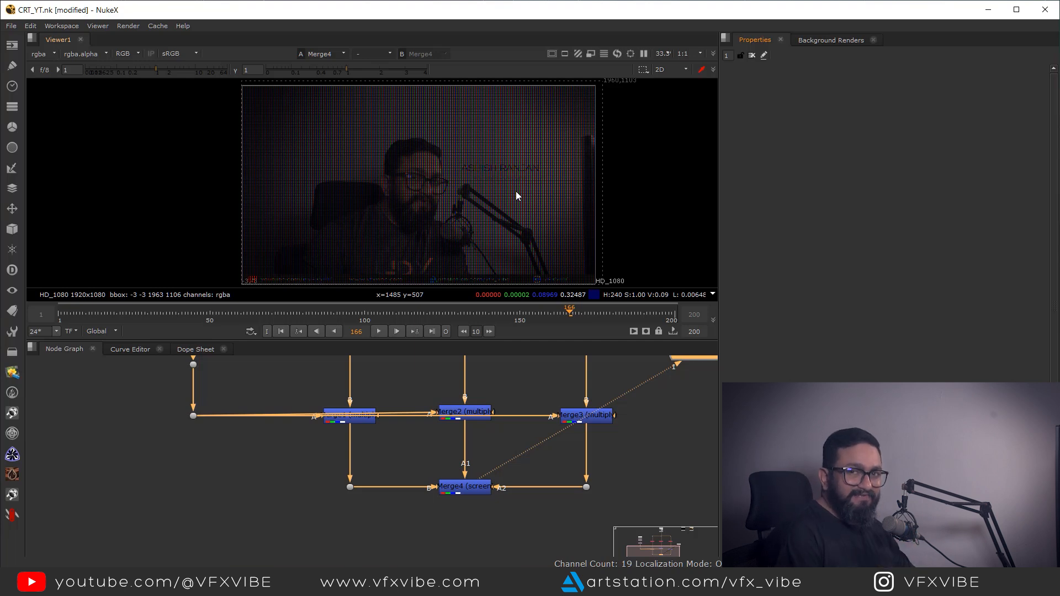
- Add a ColorCorrect node below Merge4, connect it to Merge4's output and view it
{"action": "middle_click_drag", "start_coordinate": [475, 510], "coordinate": [467, 449]}
{"action": "left_click", "coordinate": [459, 492]}
{"action": "key", "text": "c"}
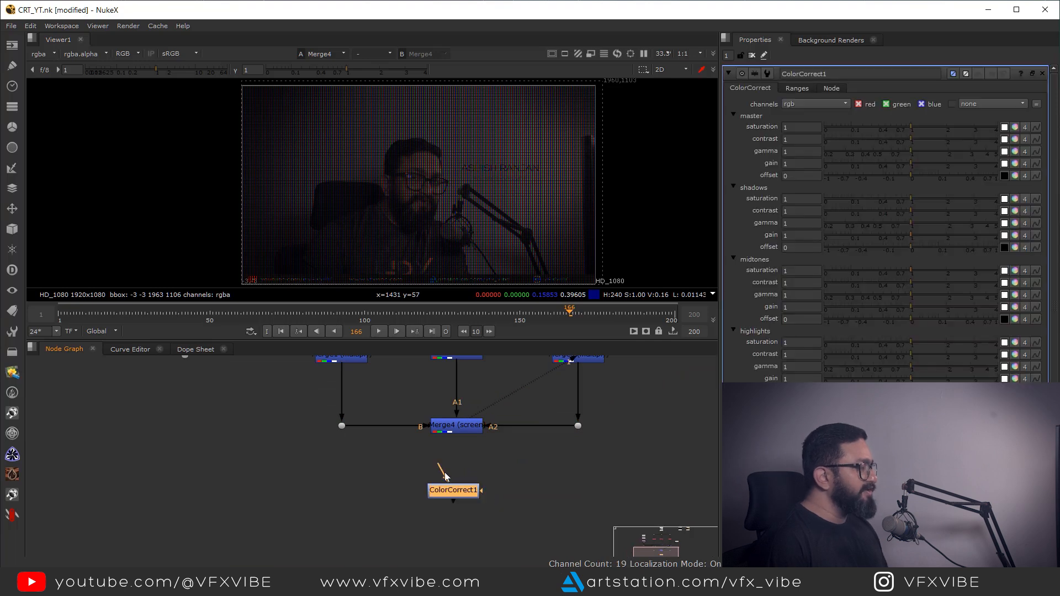
{"action": "left_click_drag", "start_coordinate": [462, 496], "coordinate": [465, 519]}
{"action": "key", "text": "1"}
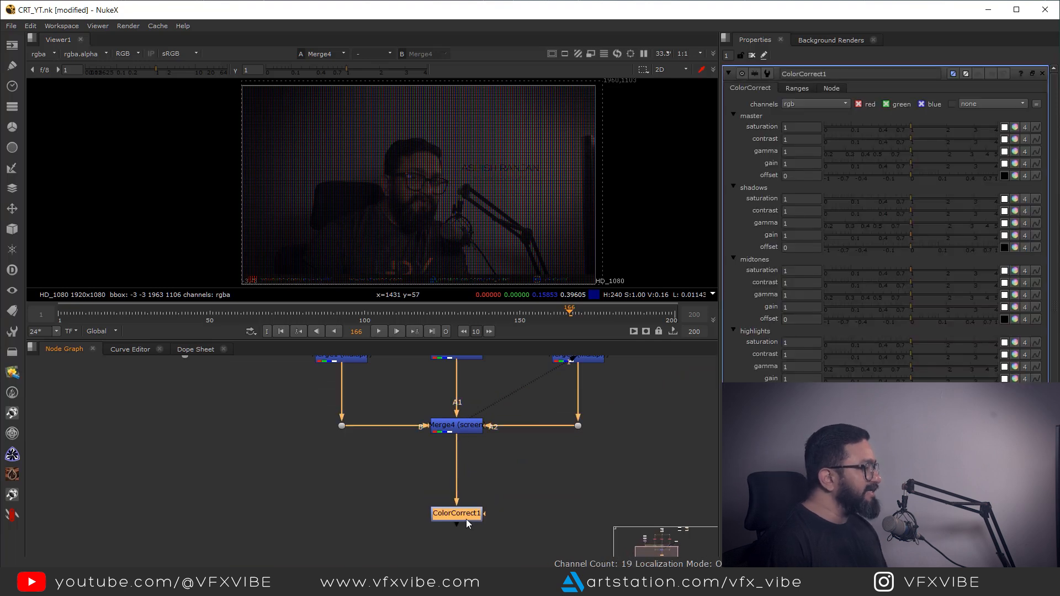
- Add the expression random(50) to ColorCorrect1's master gain and scrub the timeline back to frame 127 to check for flicker
{"action": "right_click", "coordinate": [806, 165]}
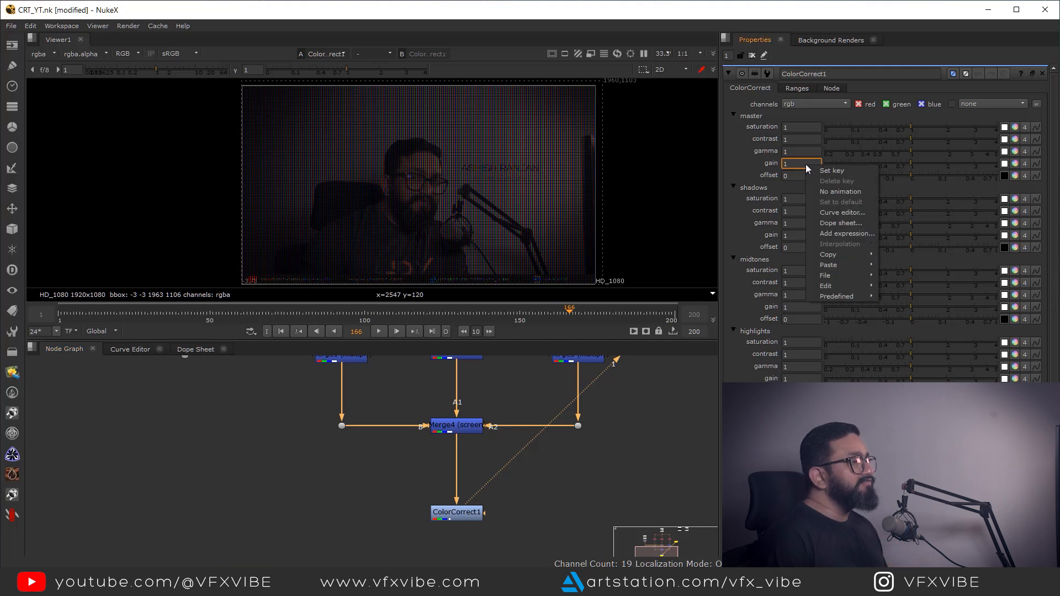
{"action": "left_click", "coordinate": [846, 233]}
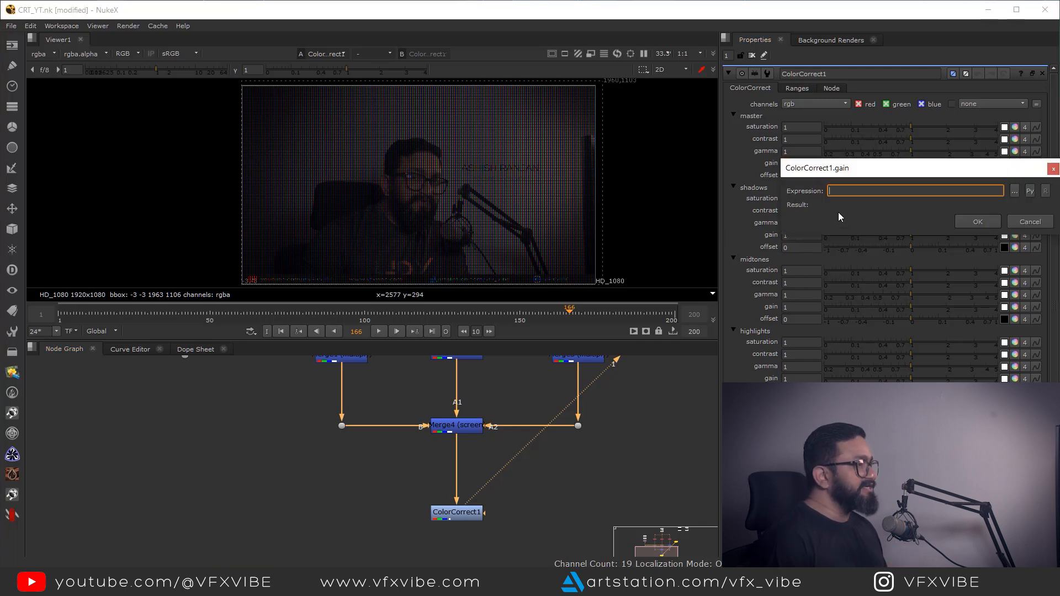
{"action": "type", "text": "random("}
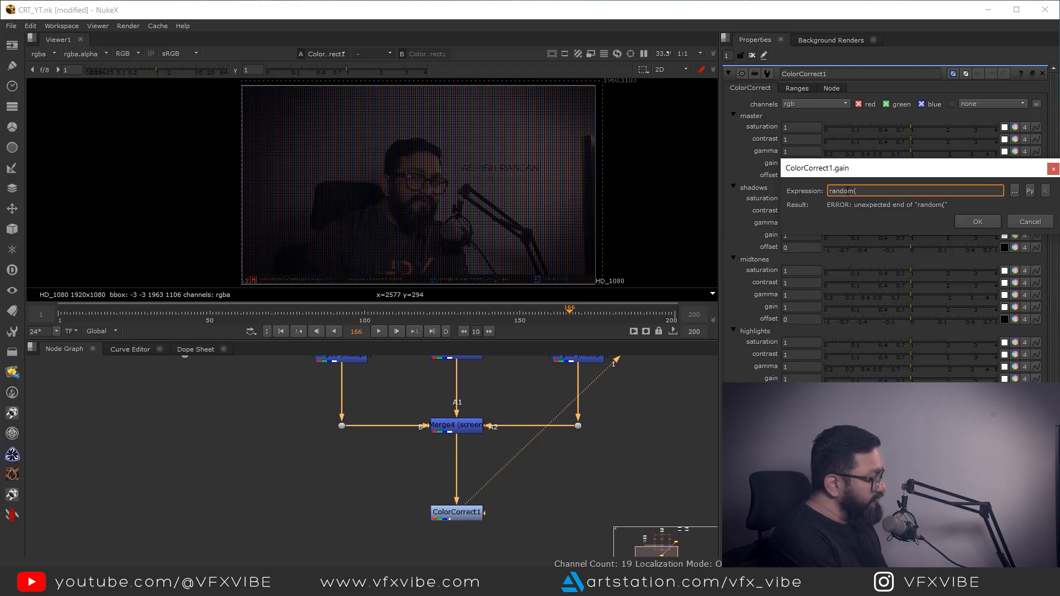
{"action": "type", "text": "5"}
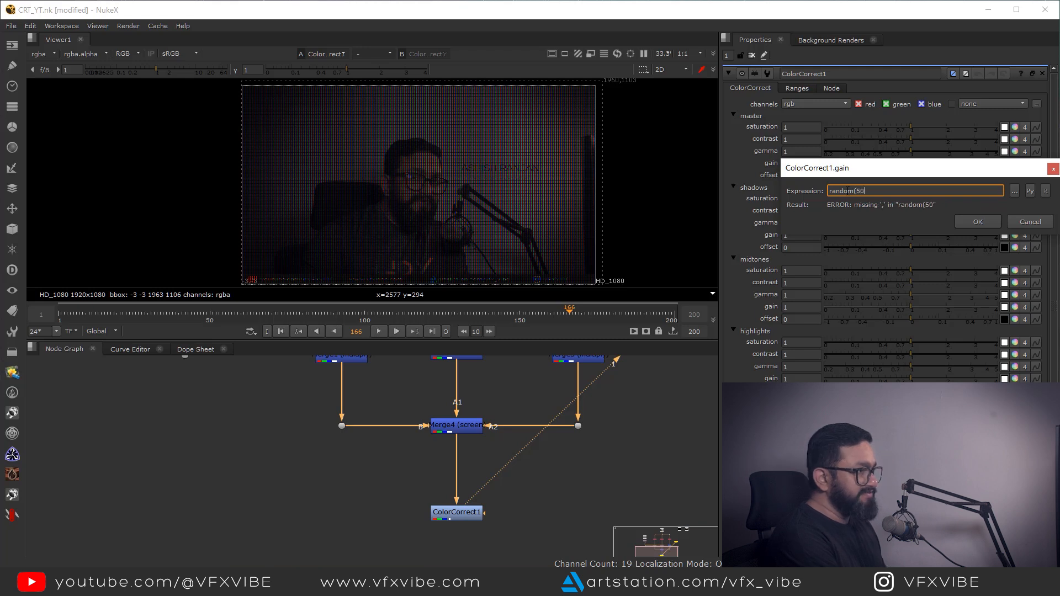
{"action": "type", "text": "0"}
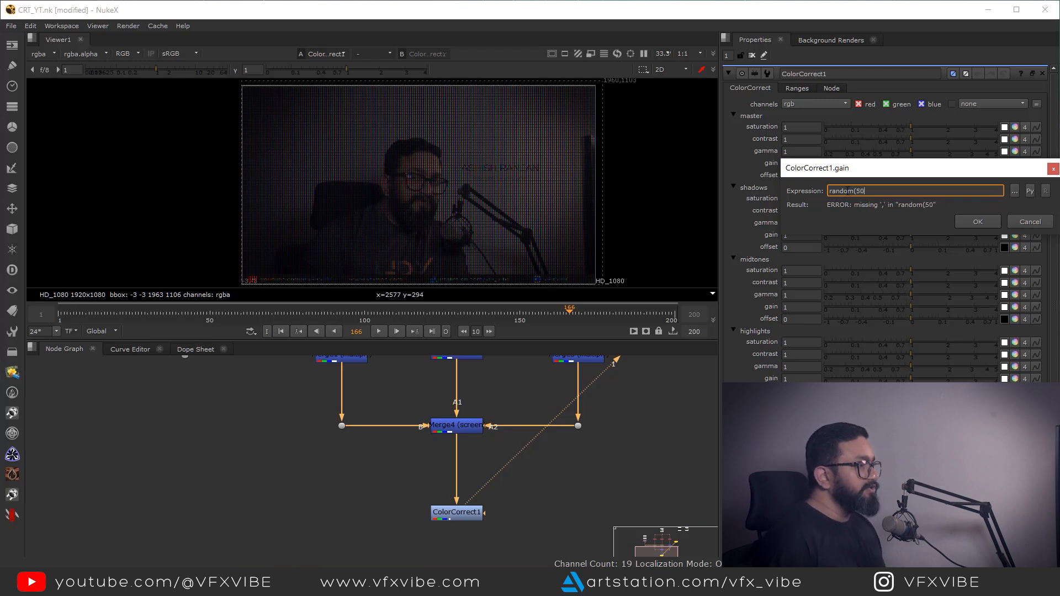
{"action": "type", "text": ")"}
{"action": "left_click", "coordinate": [975, 225]}
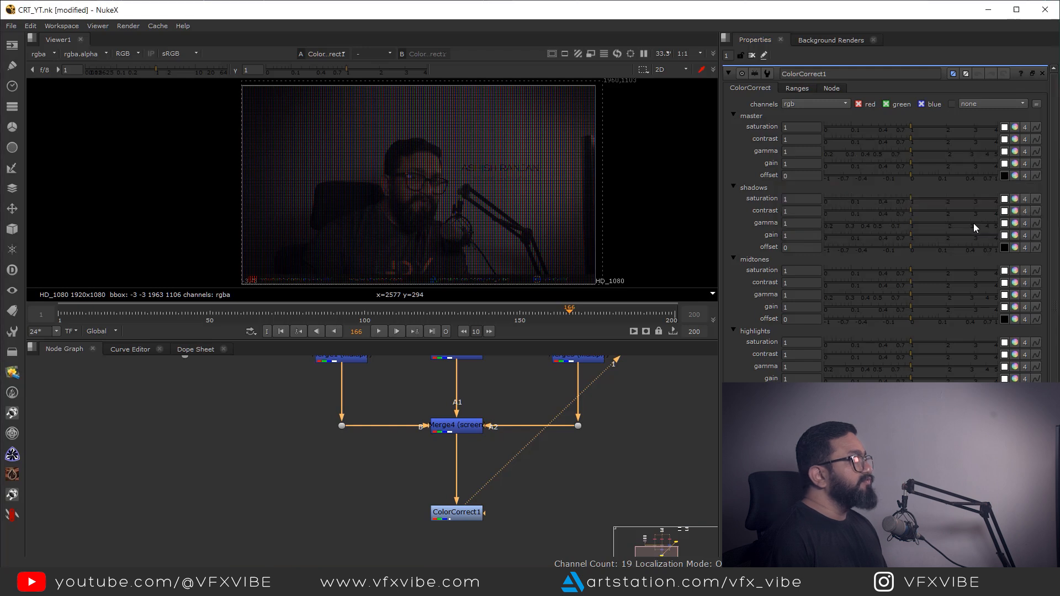
{"action": "left_click_drag", "start_coordinate": [584, 314], "coordinate": [444, 336]}
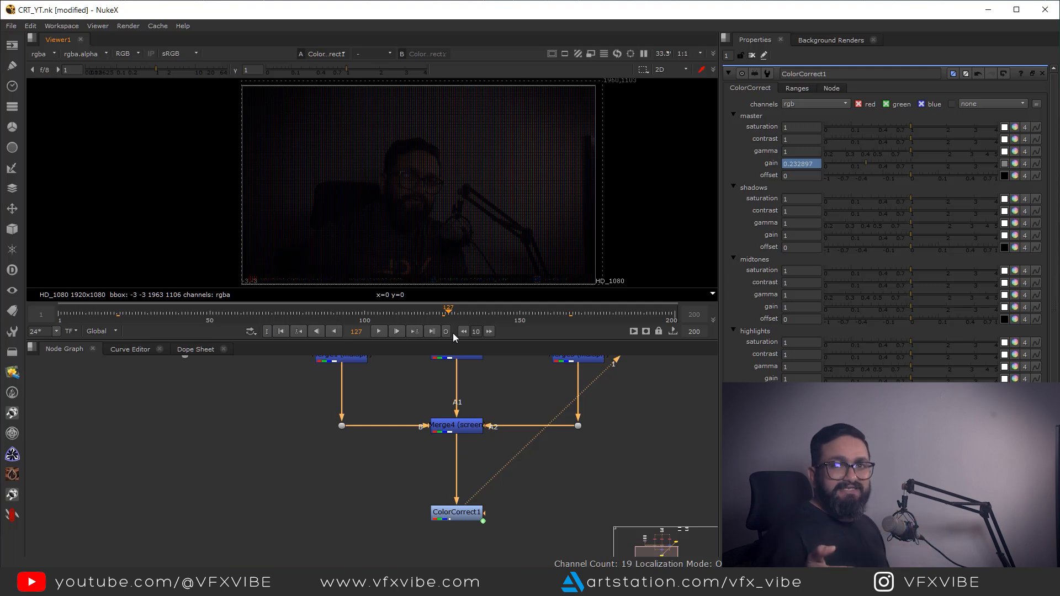
- Change ColorCorrect1's master gain expression to random(50+frame), scrub back through the timeline and play the sequence to check the flicker
{"action": "right_click", "coordinate": [805, 165]}
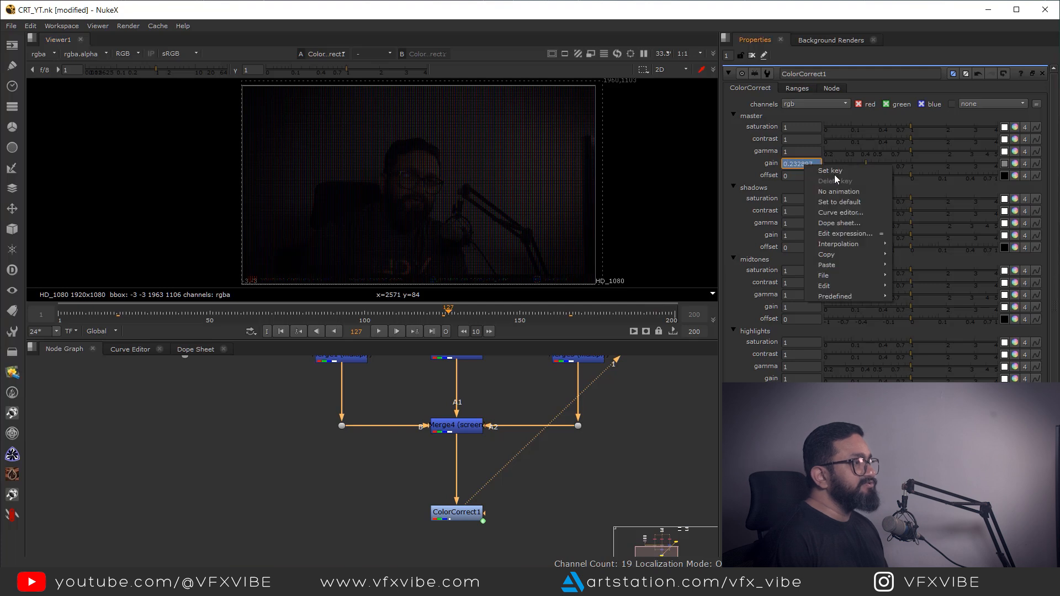
{"action": "left_click", "coordinate": [855, 237]}
{"action": "left_click", "coordinate": [866, 192]}
{"action": "type", "text": "+"}
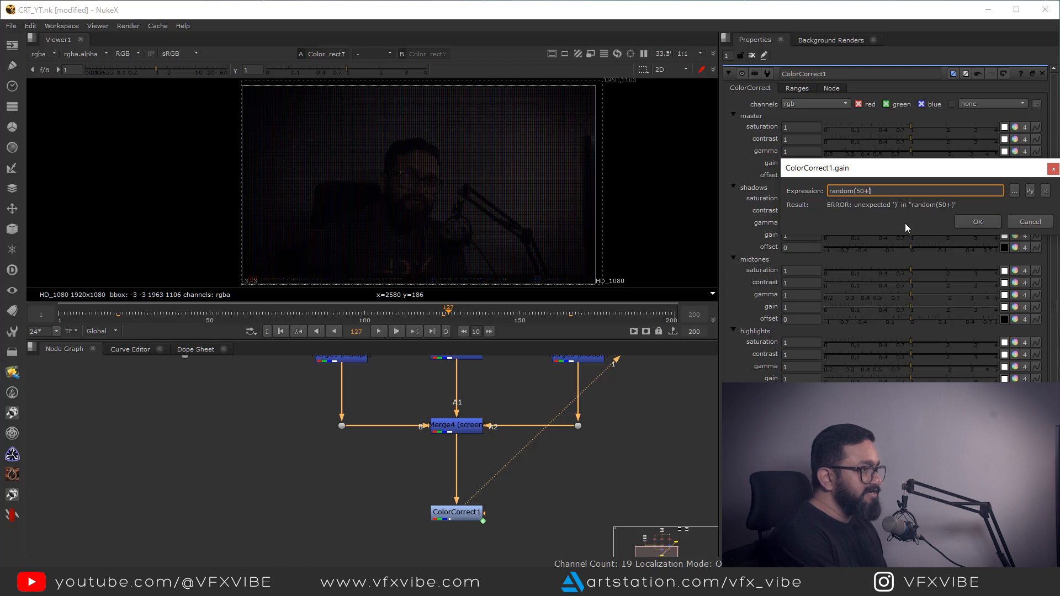
{"action": "type", "text": "frame"}
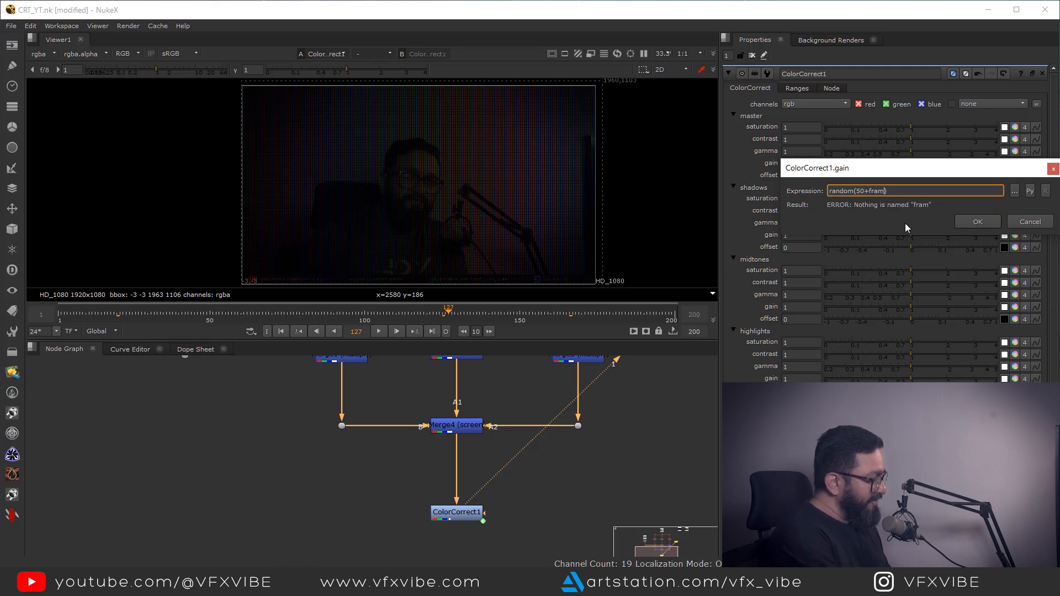
{"action": "left_click", "coordinate": [974, 221]}
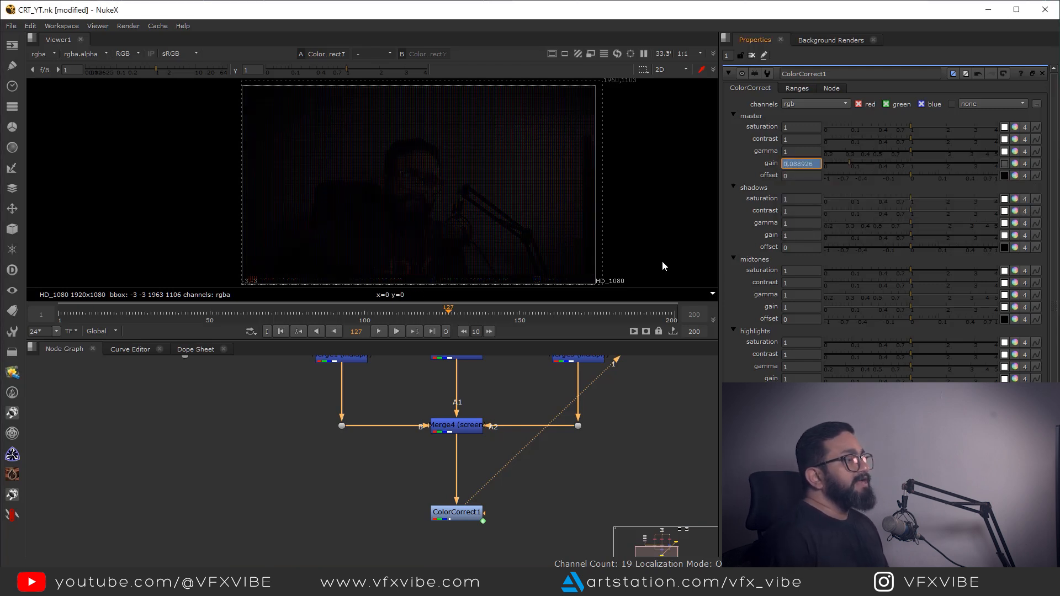
{"action": "left_click_drag", "start_coordinate": [447, 314], "coordinate": [297, 317]}
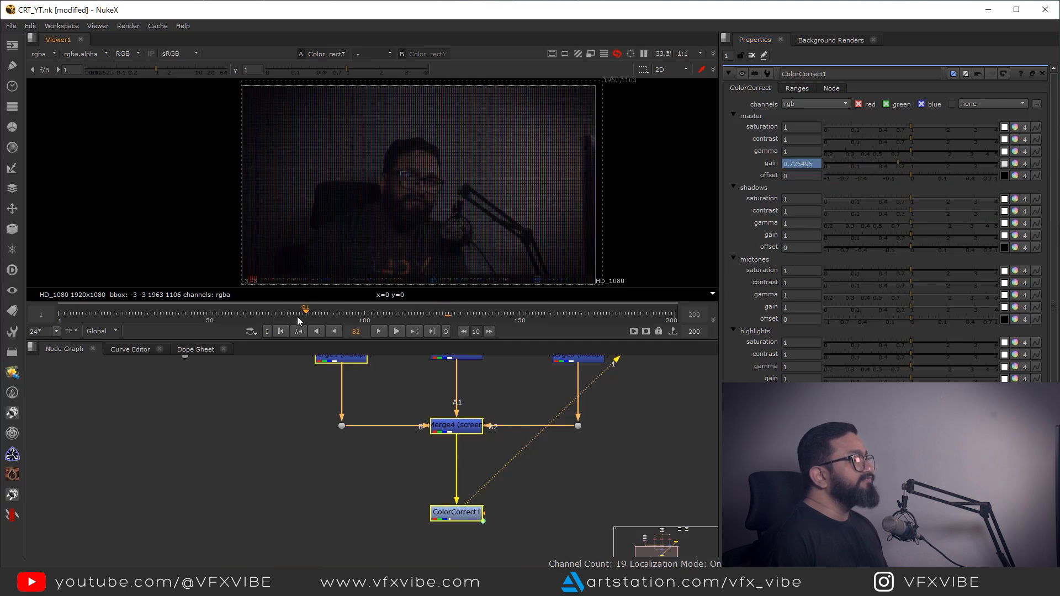
{"action": "key", "text": "l"}
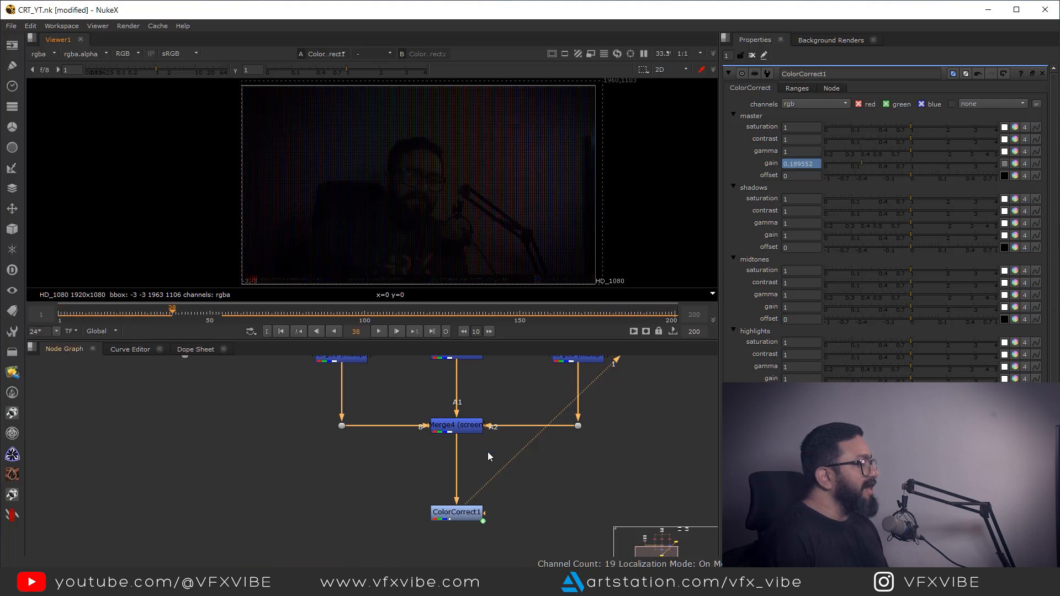
- Add the expression random(20+frame) to ColorCorrect1's master contrast and play and scrub the timeline to frame 129 to check the flicker
{"action": "middle_click_drag", "start_coordinate": [488, 451], "coordinate": [480, 440]}
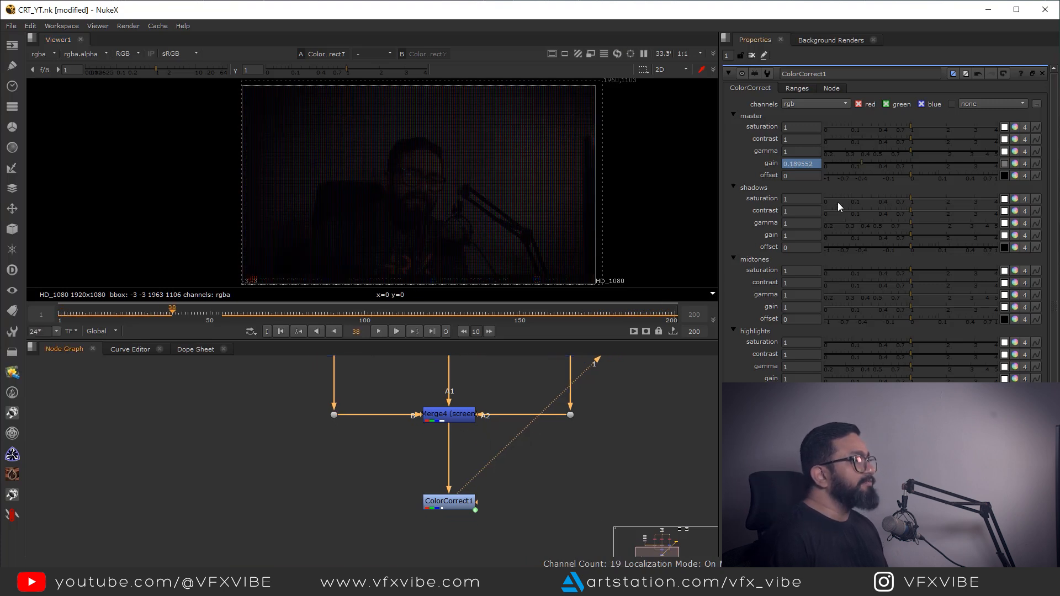
{"action": "right_click", "coordinate": [795, 139]}
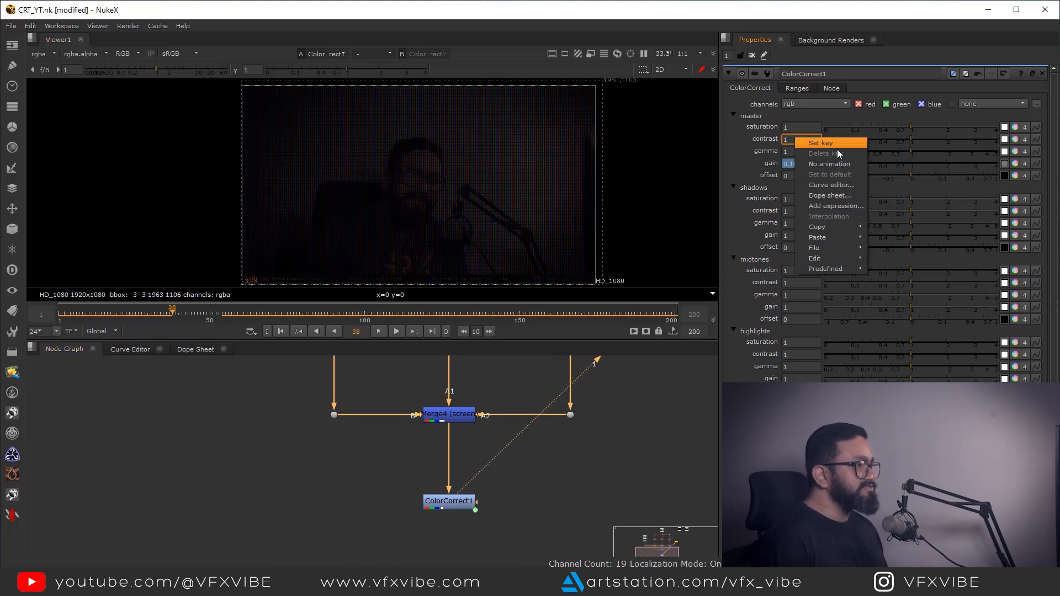
{"action": "left_click", "coordinate": [836, 205]}
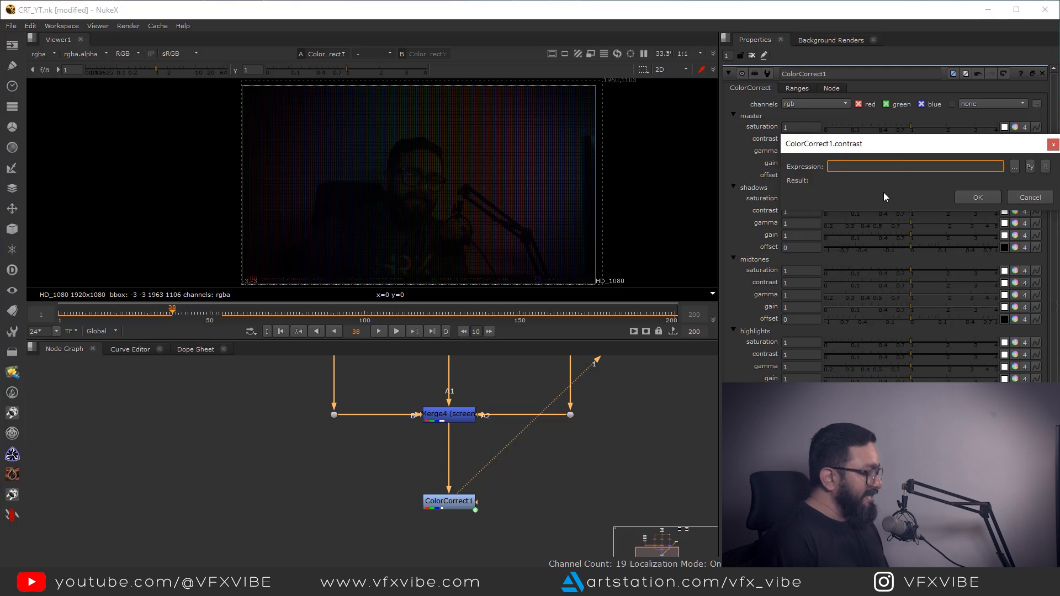
{"action": "type", "text": "random"}
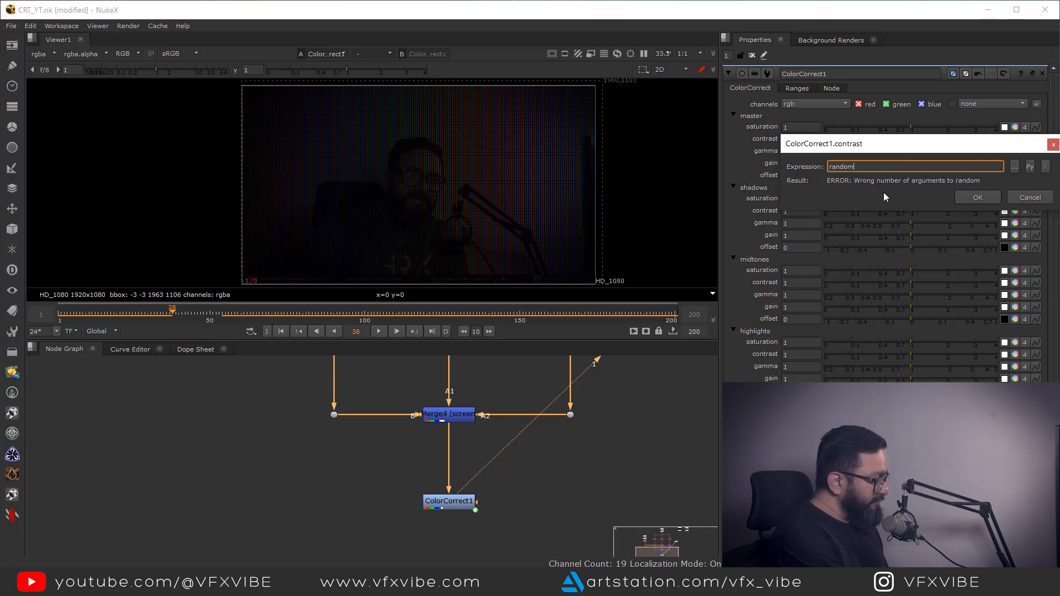
{"action": "type", "text": "("}
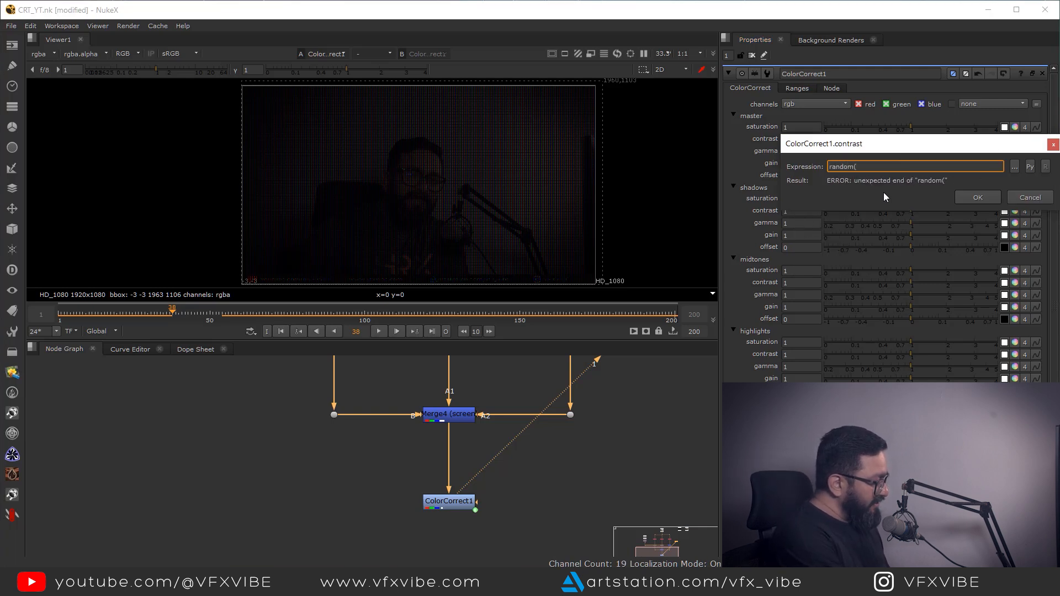
{"action": "type", "text": "20+frame"}
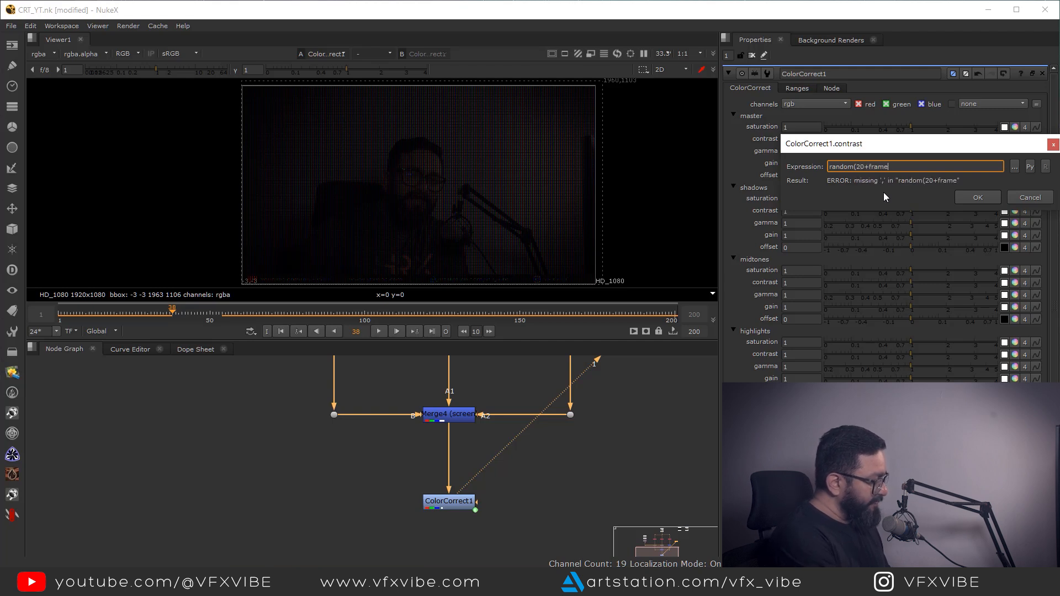
{"action": "type", "text": ")"}
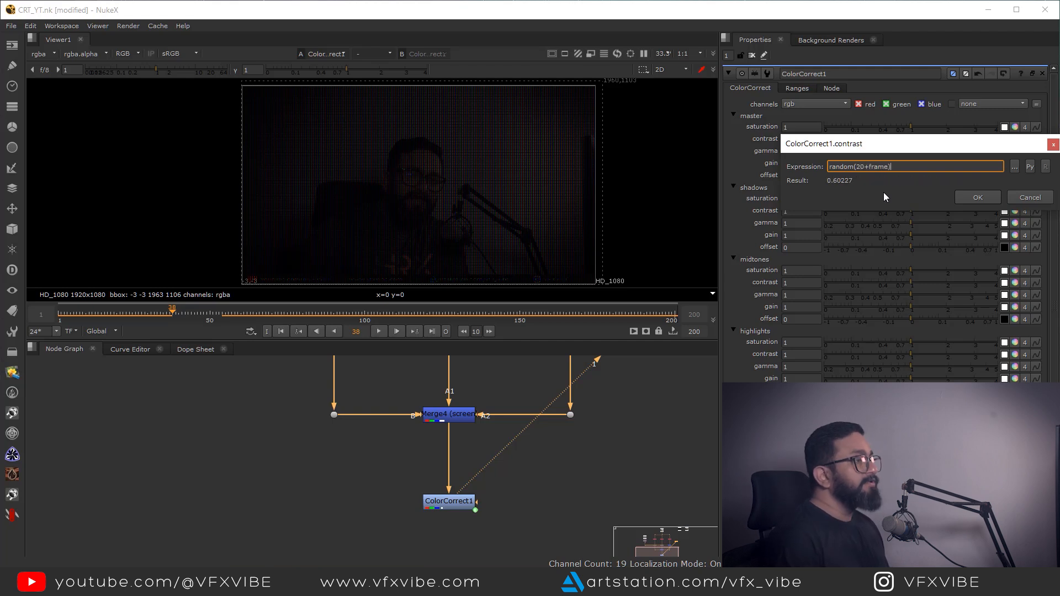
{"action": "left_click", "coordinate": [978, 199]}
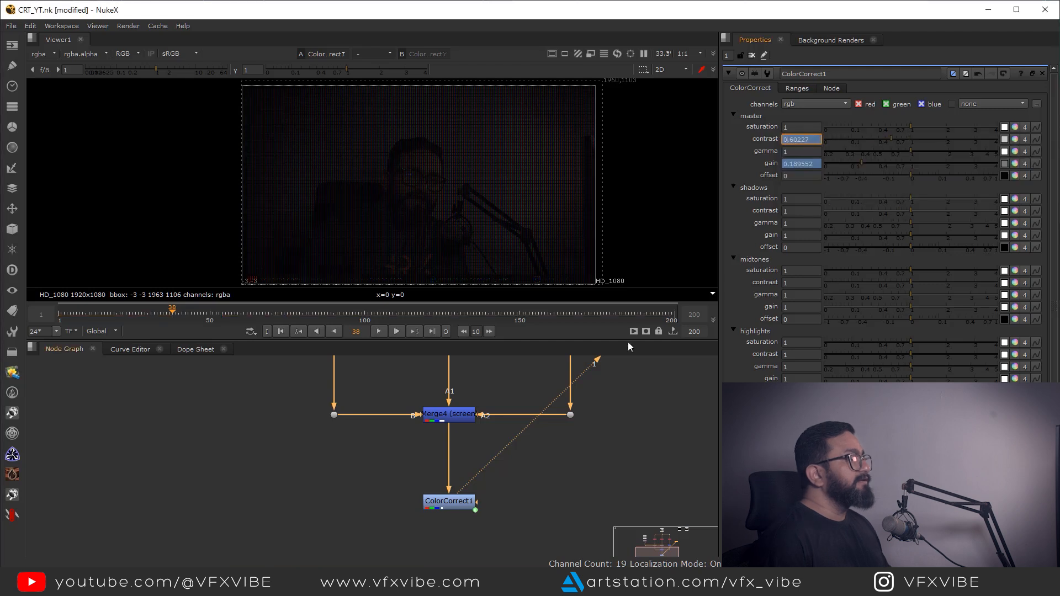
{"action": "left_click", "coordinate": [379, 331]}
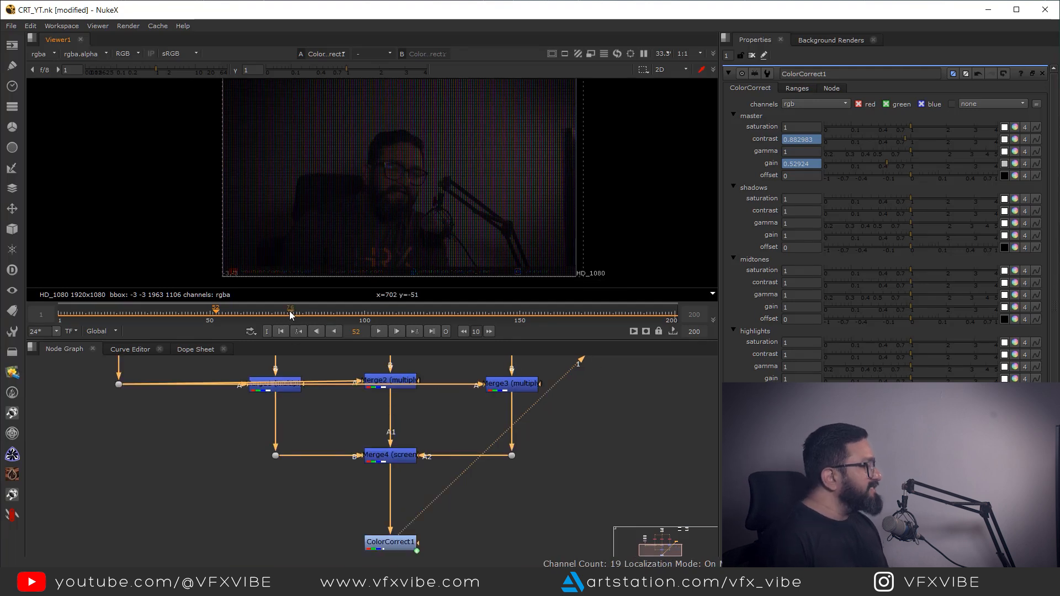
{"action": "left_click_drag", "start_coordinate": [291, 315], "coordinate": [456, 322]}
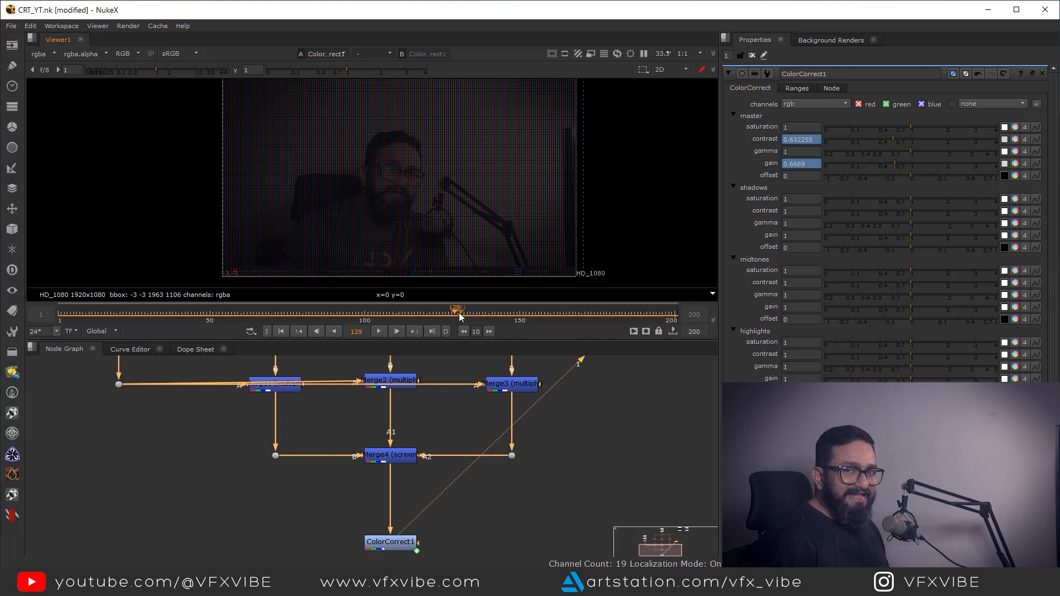
- View the Read4 lines footage and play it from frame 1 to examine the moving horizontal lines
{"action": "scroll", "coordinate": [524, 452], "scroll_direction": "down", "scroll_amount": 5}
{"action": "scroll", "coordinate": [541, 463], "scroll_direction": "up", "scroll_amount": 5}
{"action": "left_click", "coordinate": [561, 469]}
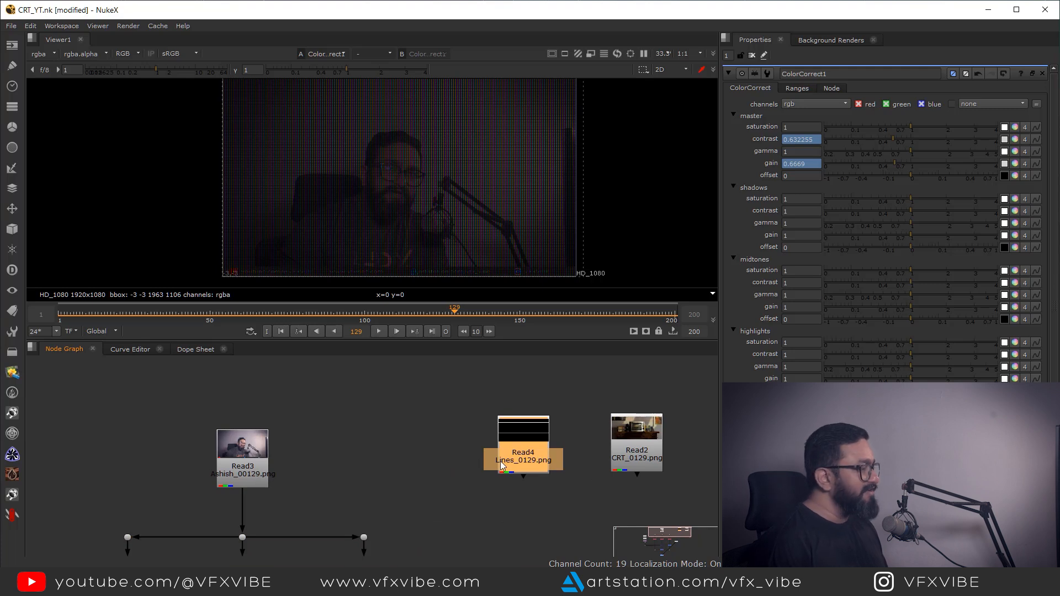
{"action": "key", "text": "1"}
{"action": "left_click", "coordinate": [280, 331]}
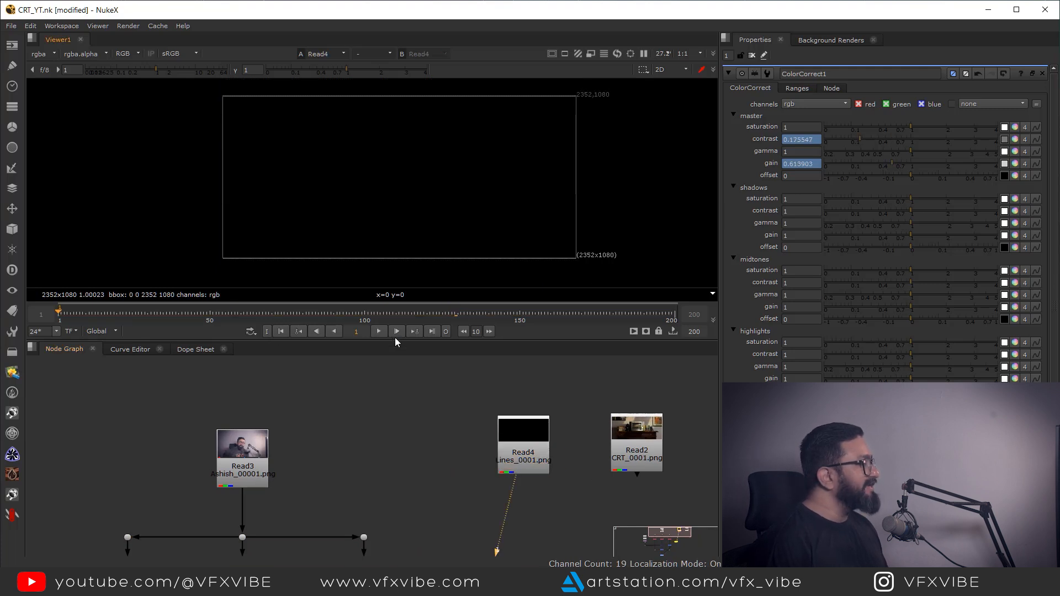
{"action": "left_click", "coordinate": [378, 331]}
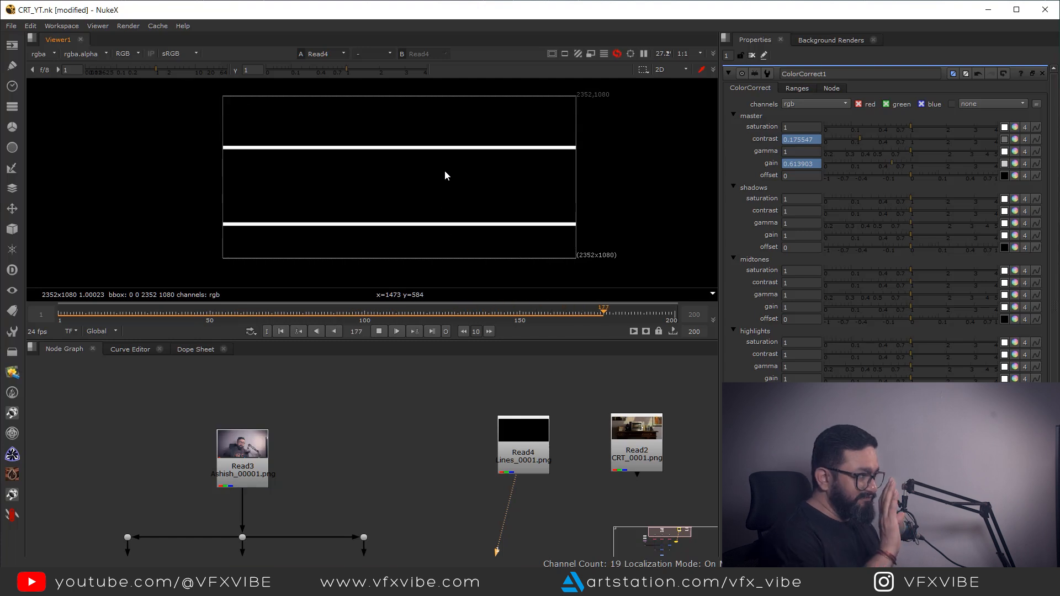
{"action": "left_click", "coordinate": [379, 332]}
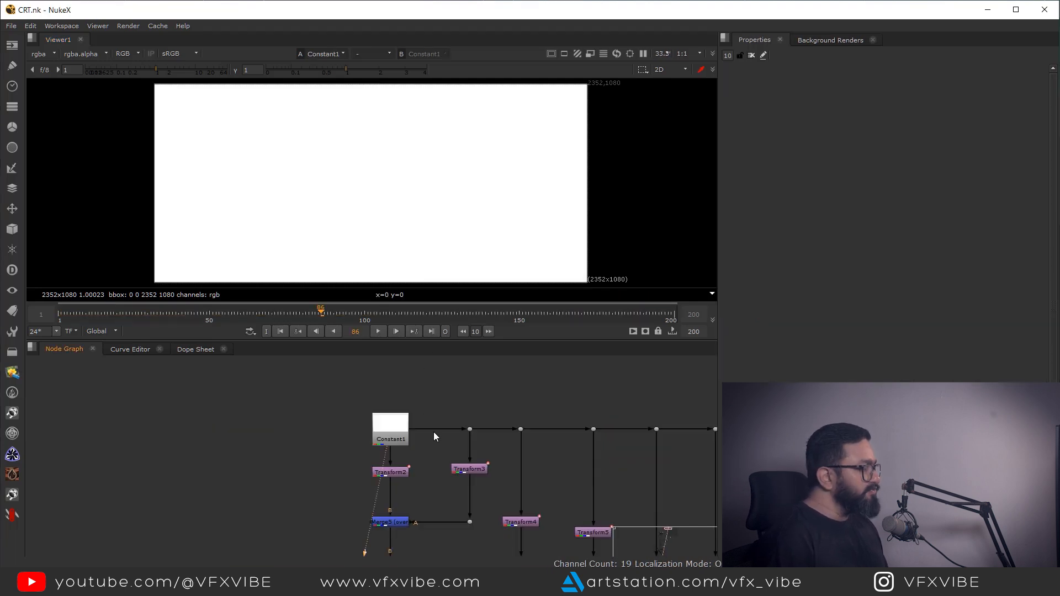
- In the CRT.nk script, view Transform2 below the white Constant and scrub to frame 15 to examine the line's movement
{"action": "left_click", "coordinate": [399, 472]}
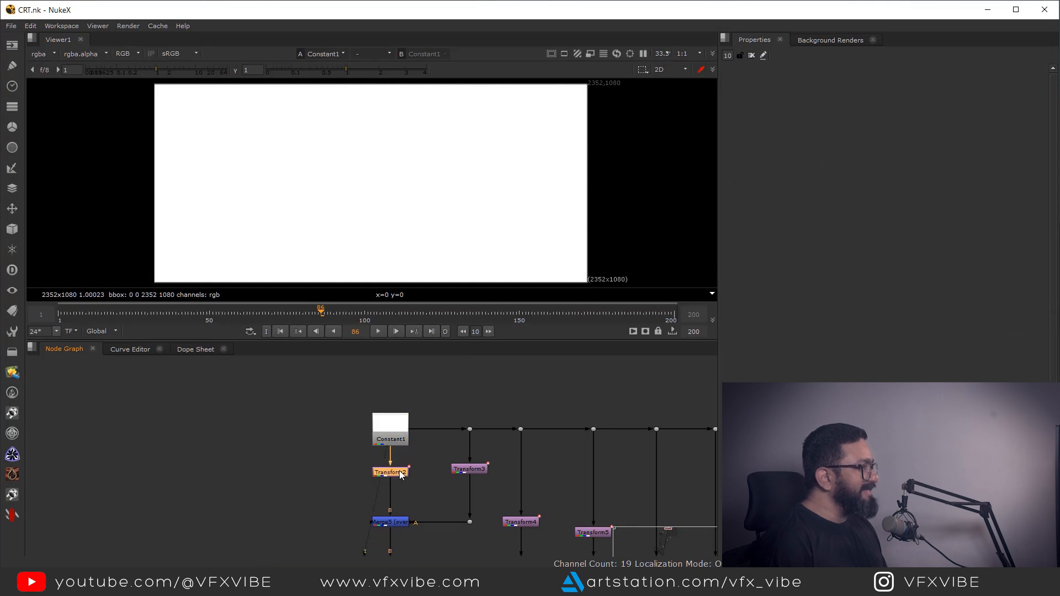
{"action": "key", "text": "1"}
{"action": "left_click_drag", "start_coordinate": [197, 313], "coordinate": [101, 313]}
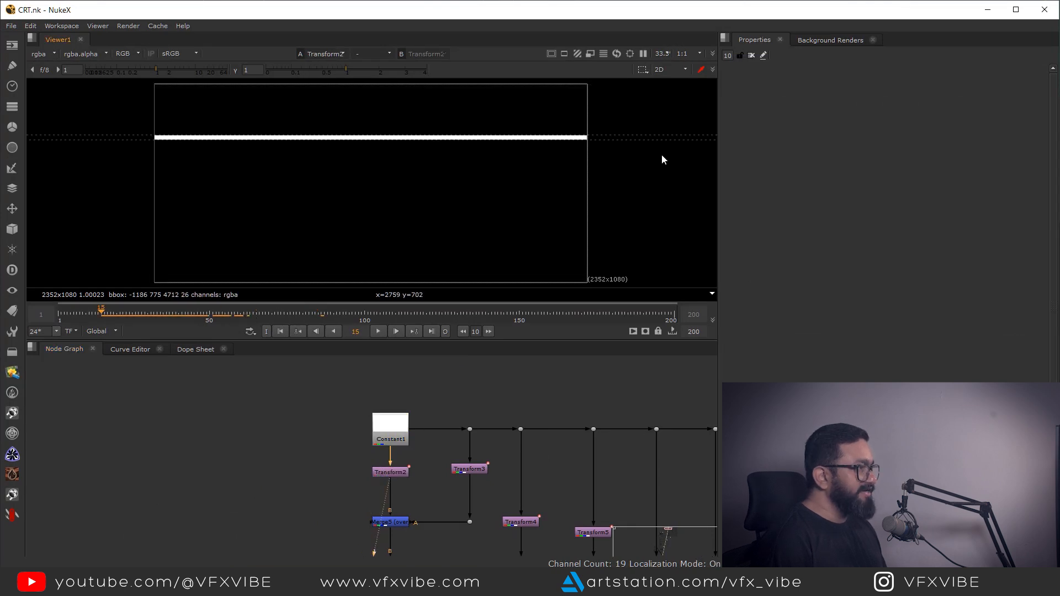
{"action": "middle_click_drag", "start_coordinate": [465, 431], "coordinate": [464, 409]}
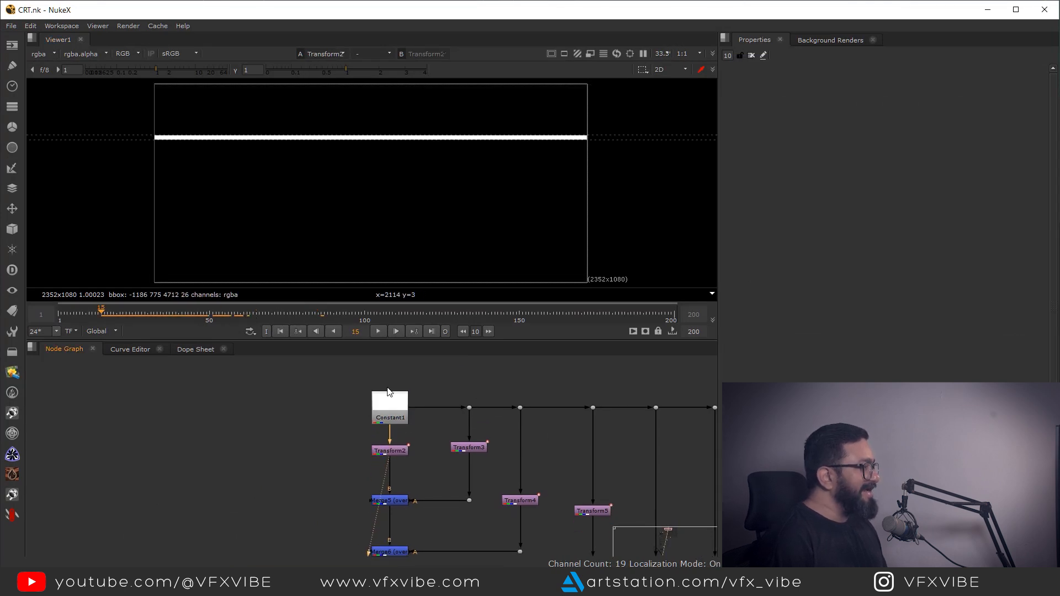
- Open Transform2's properties and examine its translate keyframes in the dope sheet, then return to the node graph
{"action": "left_click", "coordinate": [192, 352]}
{"action": "left_click", "coordinate": [78, 349]}
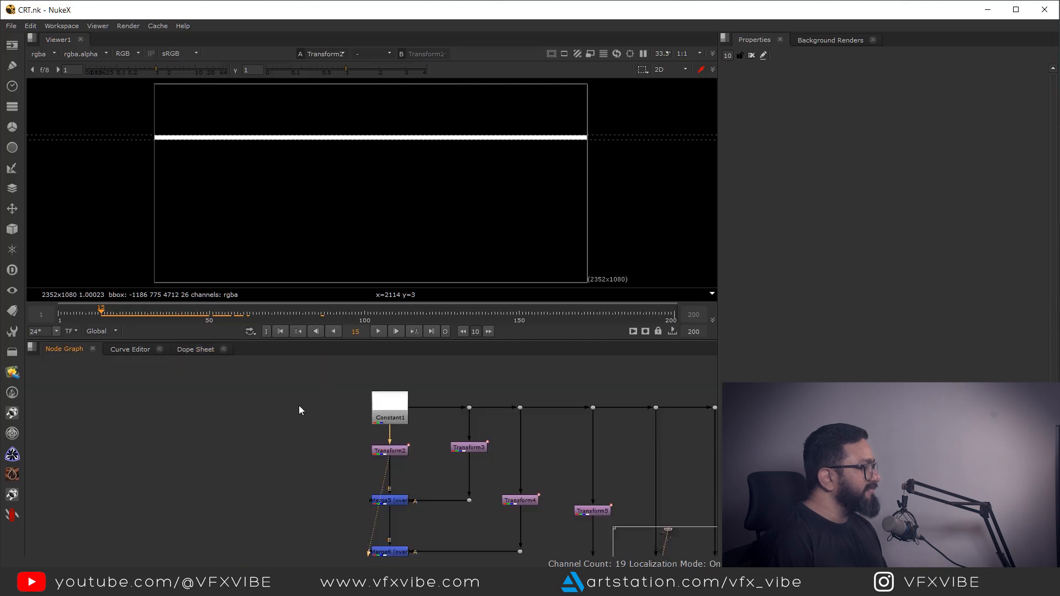
{"action": "double_click", "coordinate": [389, 451]}
{"action": "left_click", "coordinate": [195, 349]}
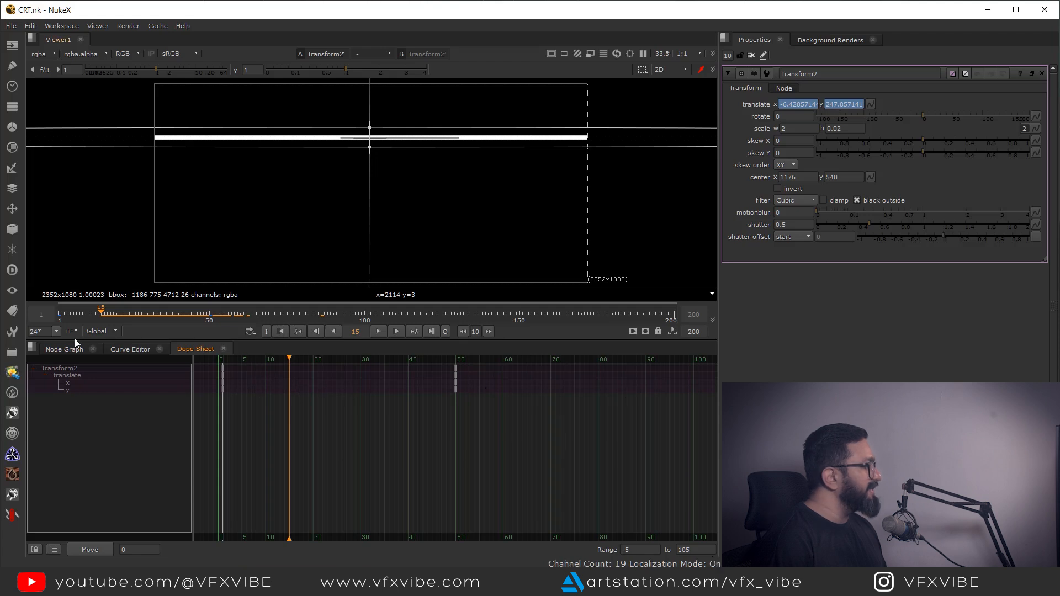
{"action": "left_click", "coordinate": [64, 349]}
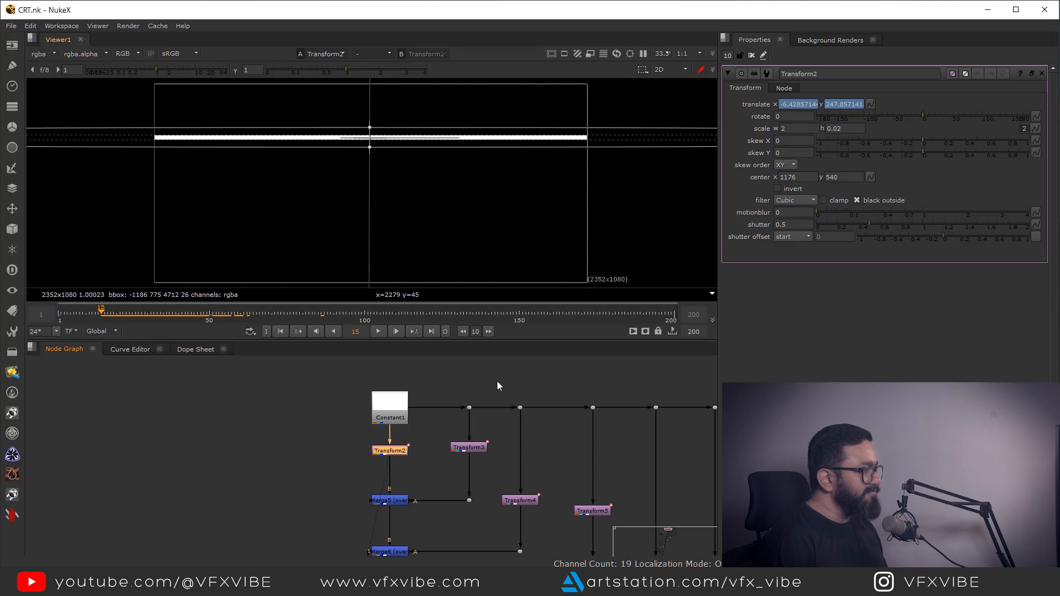
- View Merge5 and play from frame 1 to examine the combined animation of Transform2 and Transform3
{"action": "middle_click_drag", "start_coordinate": [418, 475], "coordinate": [417, 463]}
{"action": "left_click", "coordinate": [397, 487]}
{"action": "key", "text": "1"}
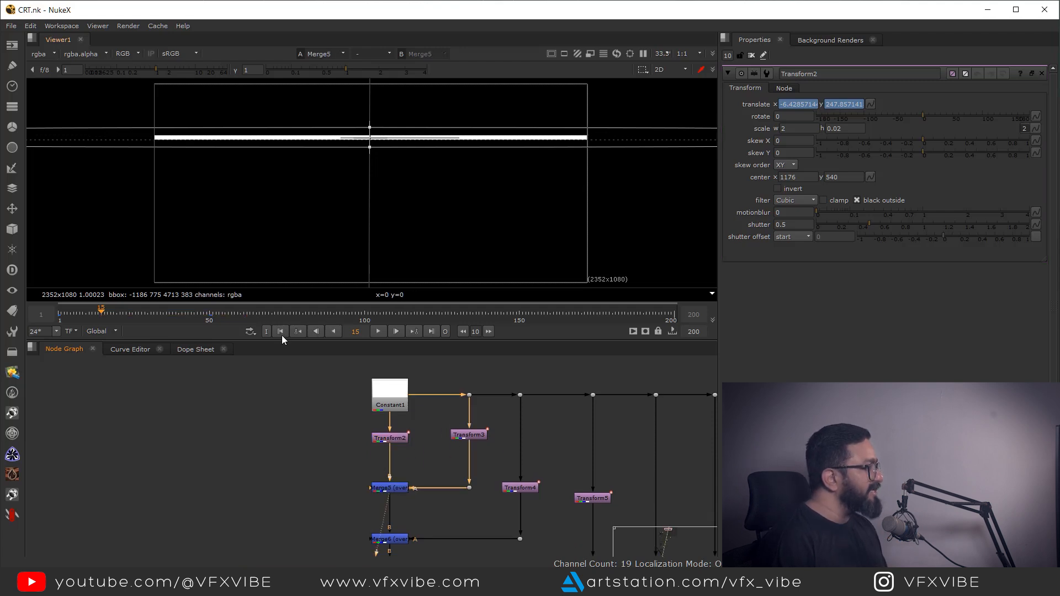
{"action": "left_click", "coordinate": [280, 332]}
{"action": "left_click", "coordinate": [378, 331]}
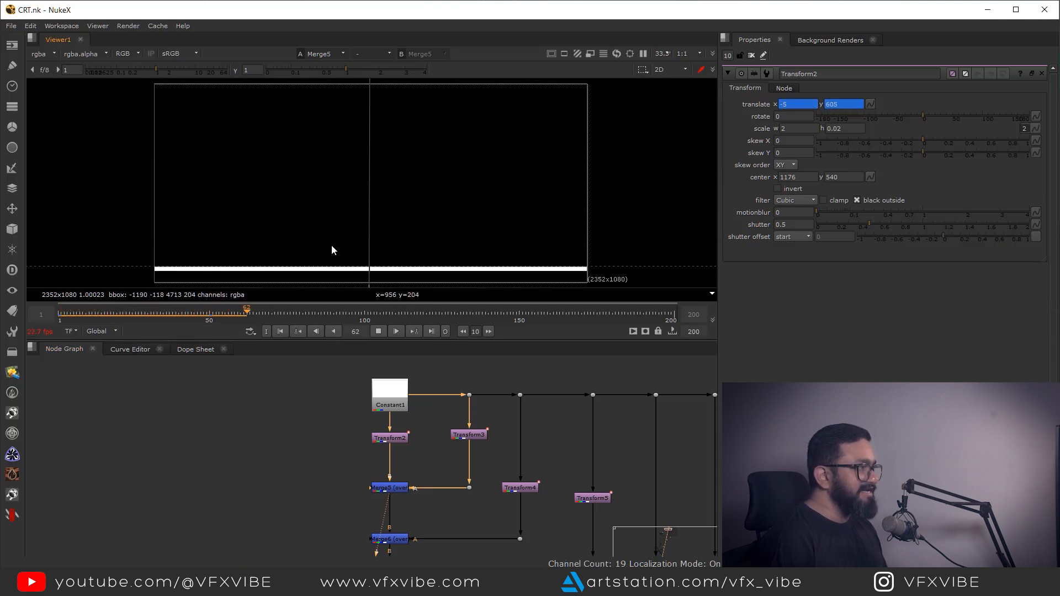
{"action": "left_click", "coordinate": [378, 331]}
- View Merge13 above the Write2 node and play from frame 1 to examine the full set of moving lines
{"action": "scroll", "coordinate": [436, 442], "scroll_direction": "down", "scroll_amount": 4}
{"action": "middle_click_drag", "start_coordinate": [441, 497], "coordinate": [437, 366]}
{"action": "middle_click_drag", "start_coordinate": [418, 519], "coordinate": [430, 412]}
{"action": "scroll", "coordinate": [431, 473], "scroll_direction": "up", "scroll_amount": 4}
{"action": "left_click_drag", "start_coordinate": [441, 472], "coordinate": [348, 512]}
{"action": "key", "text": "1"}
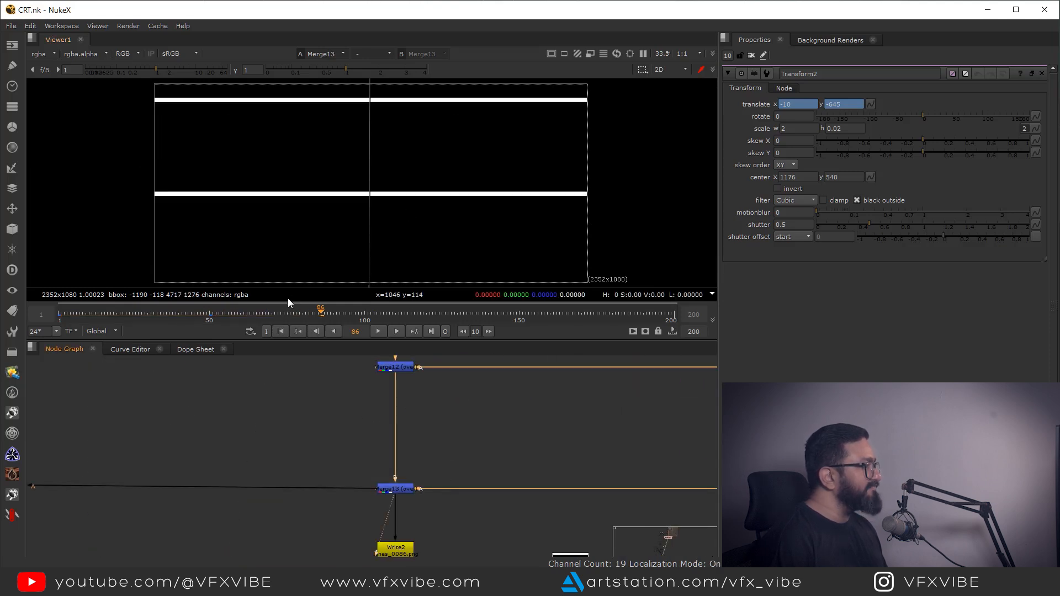
{"action": "left_click", "coordinate": [280, 332]}
{"action": "left_click", "coordinate": [378, 331]}
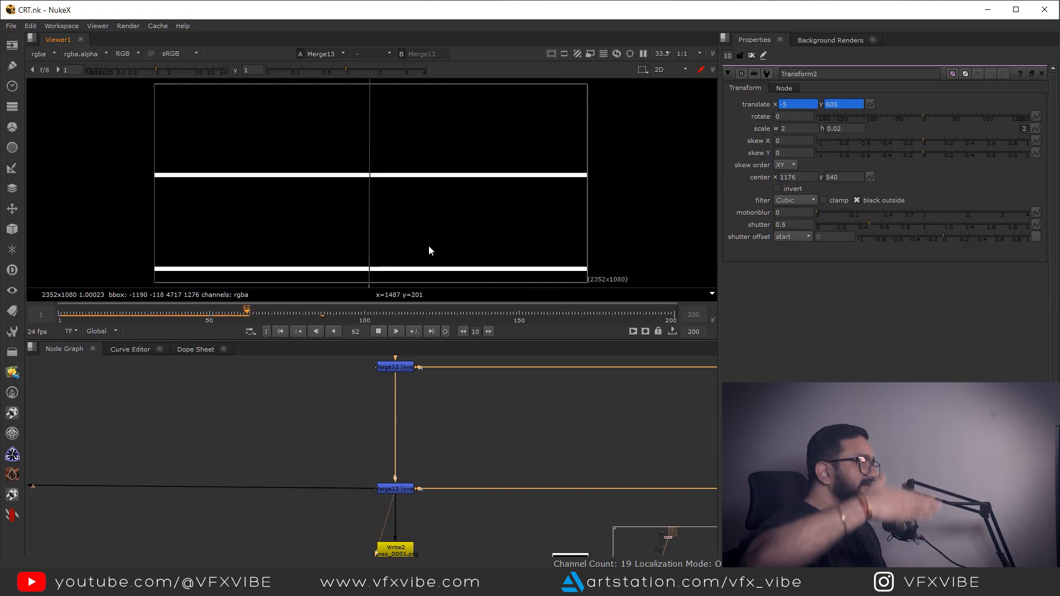
{"action": "left_click", "coordinate": [378, 331]}
{"action": "middle_click_drag", "start_coordinate": [381, 539], "coordinate": [380, 388]}
- Return to the CRT_YT script, view the Read4 lines footage and move its node down beside ColorCorrect1
{"action": "left_click_drag", "start_coordinate": [566, 434], "coordinate": [519, 434]}
{"action": "key", "text": "1"}
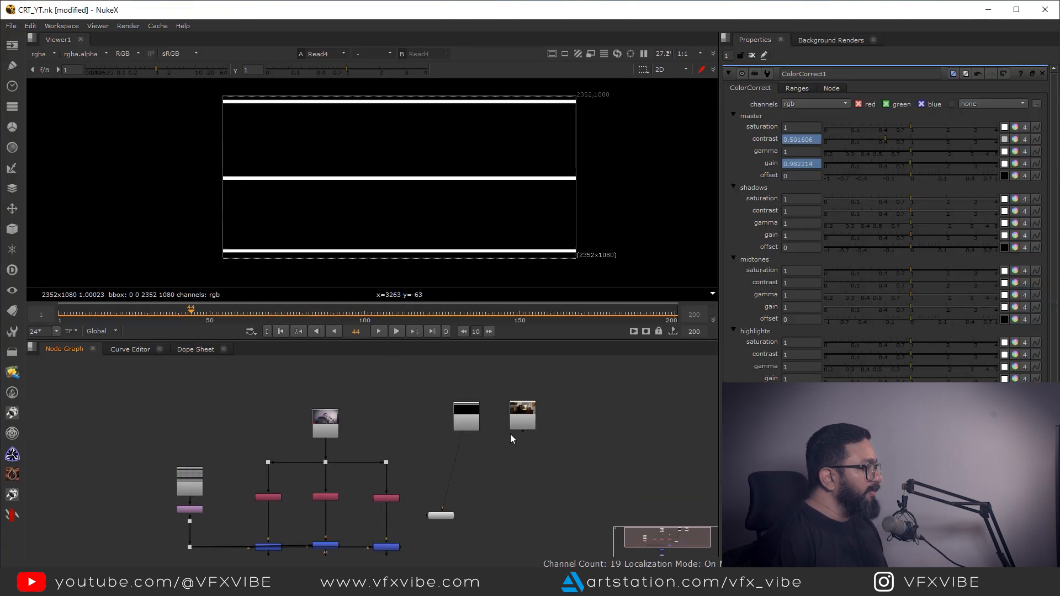
{"action": "left_click_drag", "start_coordinate": [565, 393], "coordinate": [614, 480]}
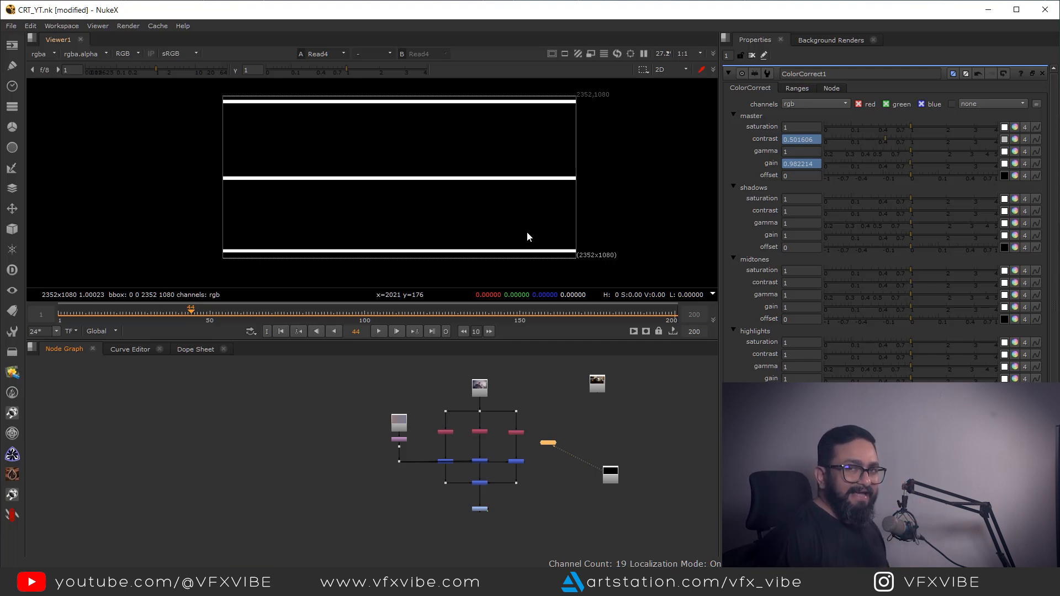
{"action": "middle_click_drag", "start_coordinate": [601, 494], "coordinate": [525, 467]}
{"action": "scroll", "coordinate": [525, 463], "scroll_direction": "up", "scroll_amount": 4}
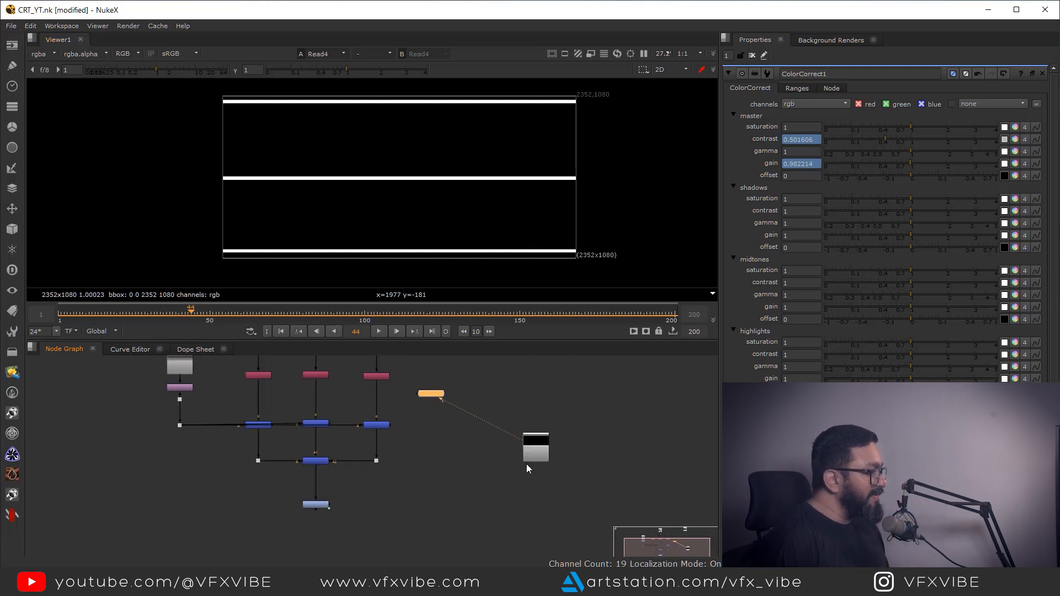
{"action": "left_click", "coordinate": [573, 453]}
{"action": "left_click_drag", "start_coordinate": [573, 453], "coordinate": [566, 445]}
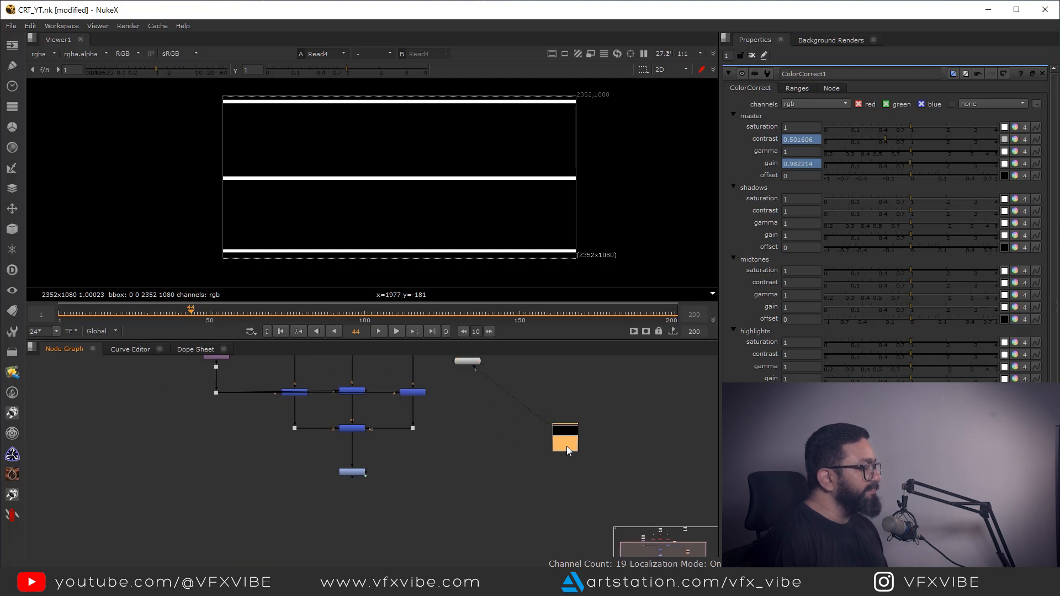
{"action": "middle_click_drag", "start_coordinate": [363, 485], "coordinate": [359, 441]}
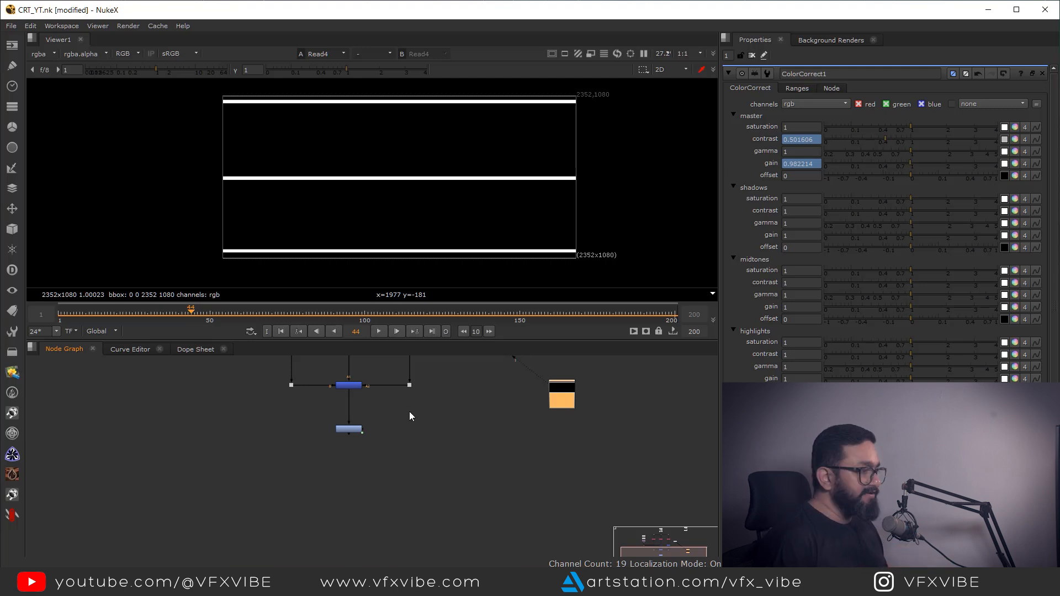
- Add a Copy node below ColorCorrect1, connecting its B input to ColorCorrect1 and its A input to the Read4 lines footage
{"action": "middle_click_drag", "start_coordinate": [352, 471], "coordinate": [354, 460]}
{"action": "left_click", "coordinate": [354, 460]}
{"action": "key", "text": "k"}
{"action": "scroll", "coordinate": [362, 453], "scroll_direction": "up", "scroll_amount": 3}
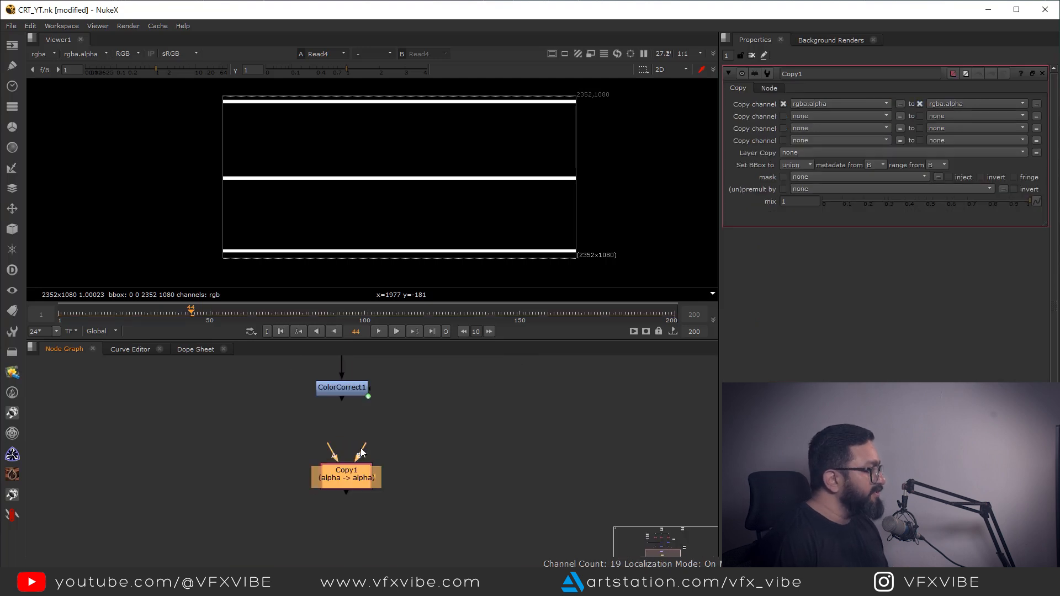
{"action": "scroll", "coordinate": [340, 490], "scroll_direction": "down", "scroll_amount": 3}
{"action": "left_click_drag", "start_coordinate": [330, 466], "coordinate": [555, 402]}
{"action": "left_click_drag", "start_coordinate": [553, 400], "coordinate": [557, 392]}
- Add an elbow dot to the connection between Read4 and Copy1 to route it at a right angle, and view Copy1
{"action": "left_click_drag", "start_coordinate": [444, 431], "coordinate": [555, 480], "text": "ctrl"}
{"action": "scroll", "coordinate": [555, 479], "scroll_direction": "up", "scroll_amount": 3}
{"action": "middle_click_drag", "start_coordinate": [546, 454], "coordinate": [554, 498]}
{"action": "middle_click_drag", "start_coordinate": [191, 530], "coordinate": [339, 469]}
{"action": "scroll", "coordinate": [337, 467], "scroll_direction": "up", "scroll_amount": 3}
{"action": "left_click", "coordinate": [344, 460]}
{"action": "key", "text": "1"}
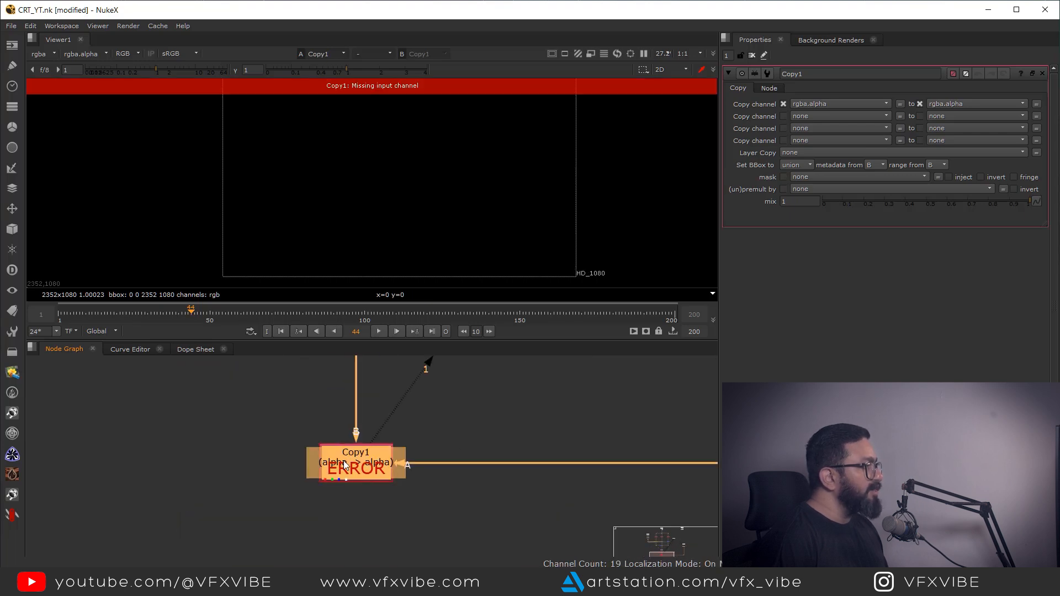
- Set Copy1 to copy rgba.red to forward.u and rgba.green to forward.v
{"action": "left_click", "coordinate": [820, 104]}
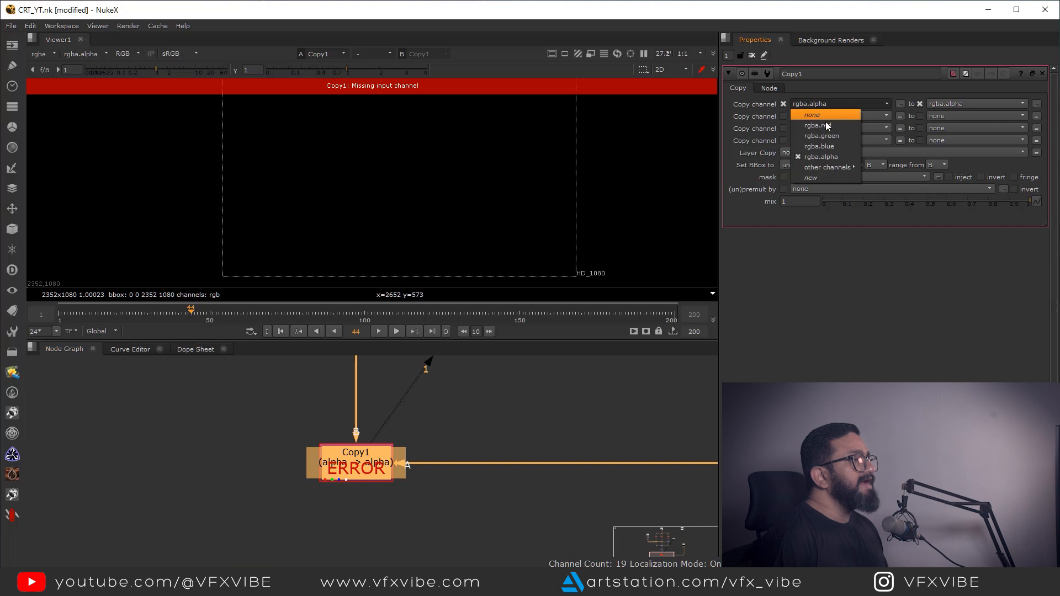
{"action": "left_click", "coordinate": [822, 125]}
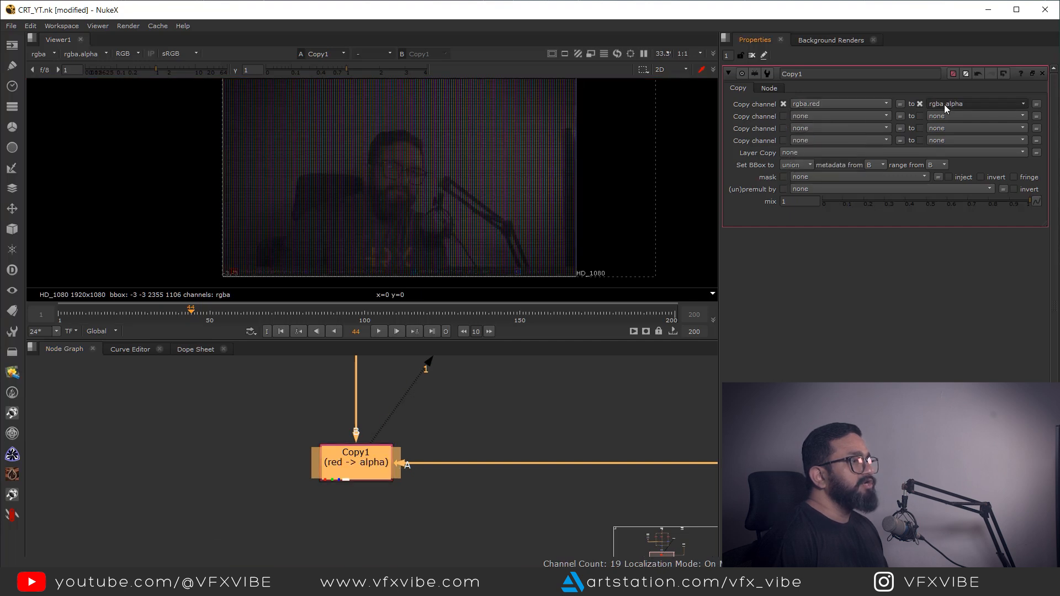
{"action": "left_click", "coordinate": [945, 105]}
{"action": "left_click", "coordinate": [961, 178]}
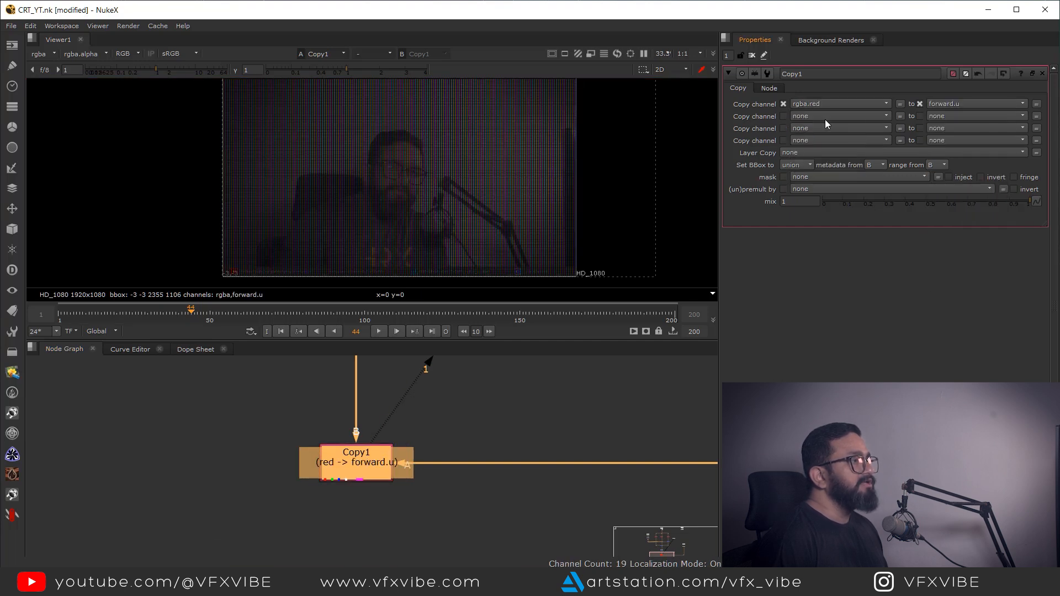
{"action": "left_click", "coordinate": [815, 116]}
{"action": "left_click", "coordinate": [823, 148]}
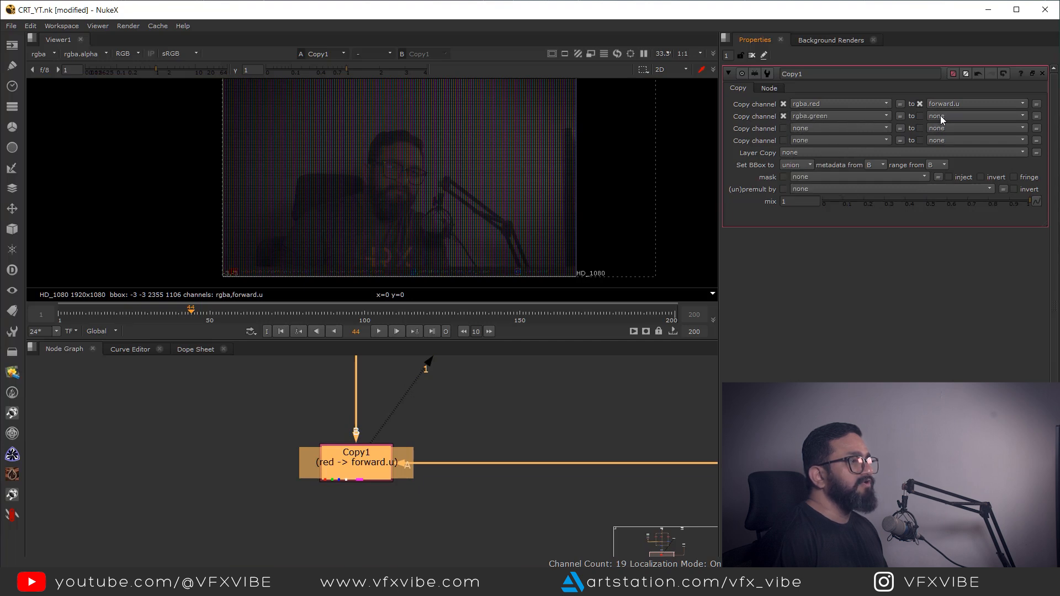
{"action": "left_click", "coordinate": [942, 117]}
{"action": "left_click", "coordinate": [967, 209]}
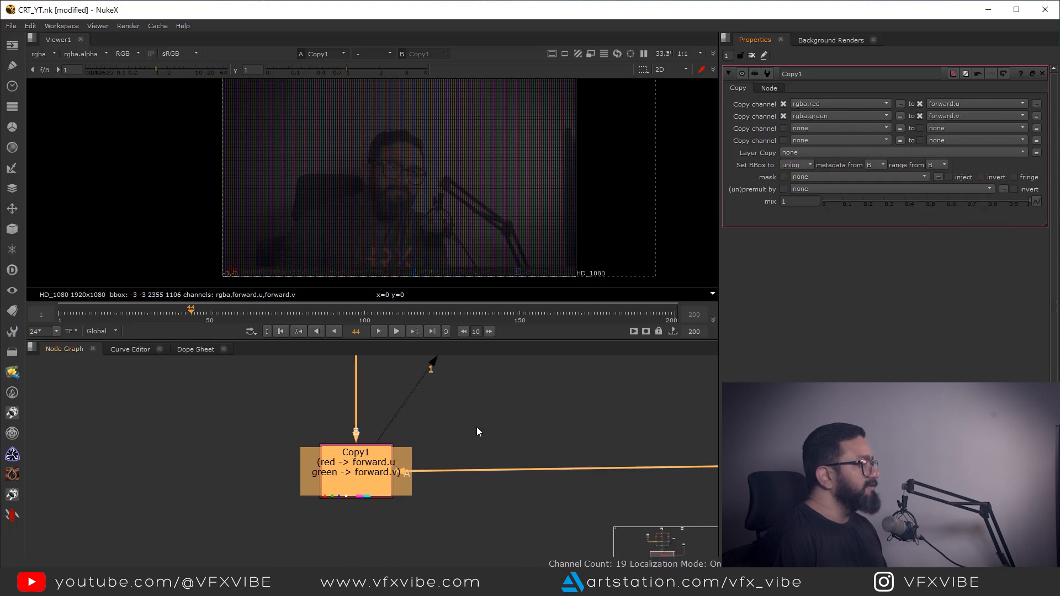
- Add an IDistort node connected directly below Copy1 and view its output
{"action": "scroll", "coordinate": [477, 427], "scroll_direction": "down", "scroll_amount": 4}
{"action": "middle_click_drag", "start_coordinate": [478, 478], "coordinate": [403, 488]}
{"action": "left_click", "coordinate": [591, 460]}
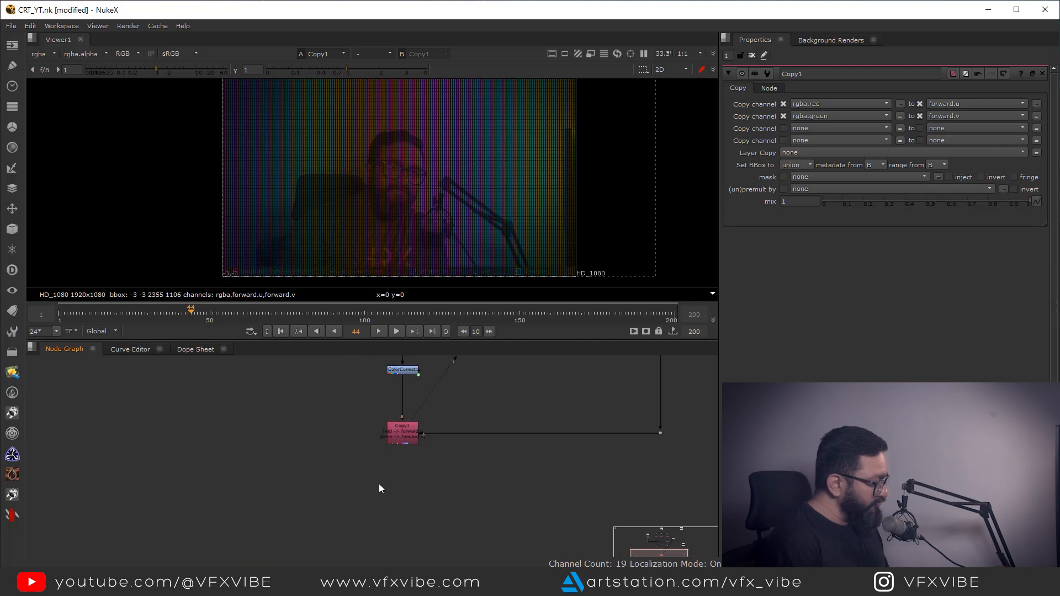
{"action": "key", "text": "Tab"}
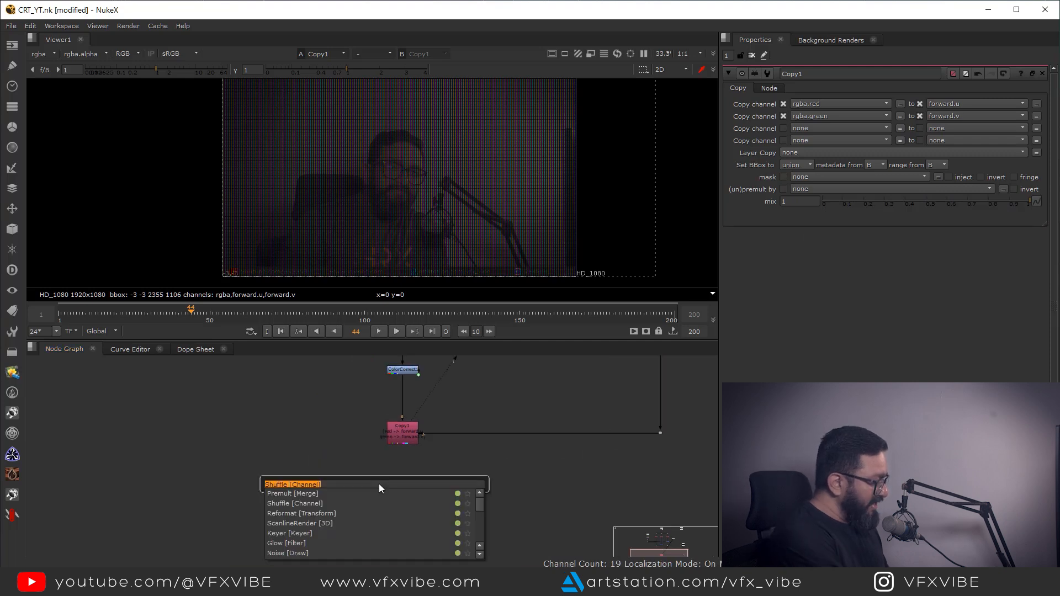
{"action": "type", "text": "idi"}
{"action": "scroll", "coordinate": [375, 474], "scroll_direction": "up", "scroll_amount": 1}
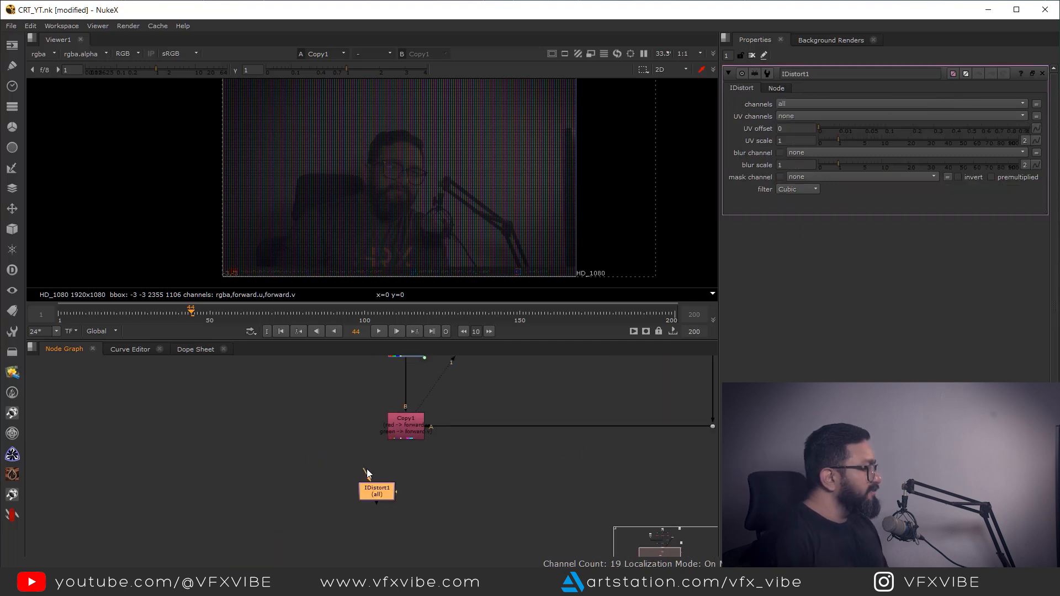
{"action": "left_click_drag", "start_coordinate": [399, 426], "coordinate": [400, 426]}
{"action": "left_click_drag", "start_coordinate": [383, 495], "coordinate": [406, 502]}
{"action": "key", "text": "1"}
{"action": "left_click", "coordinate": [412, 505]}
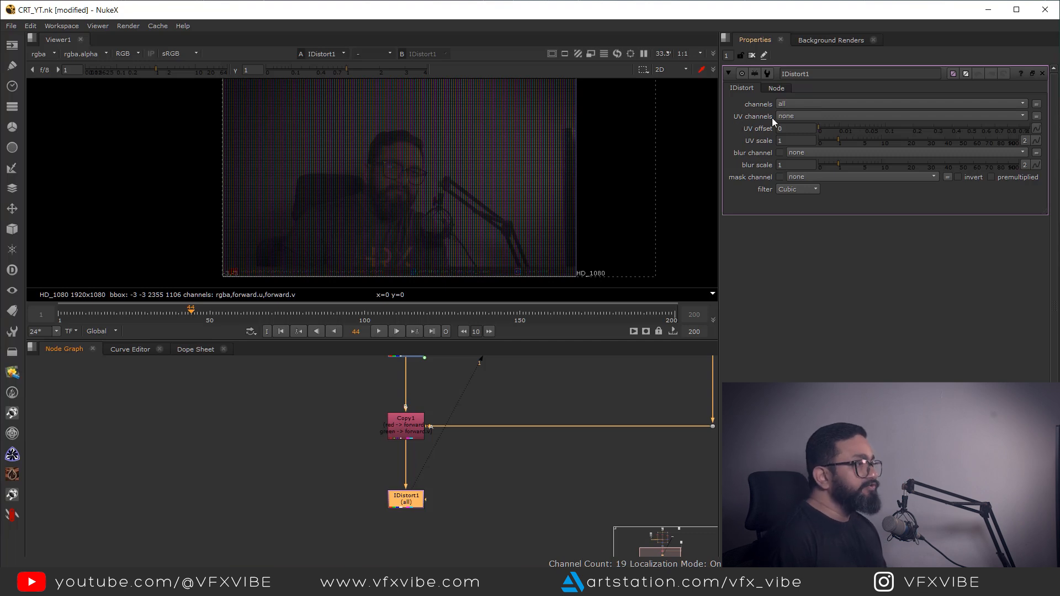
- Set IDistort1's UV channels to forward and inspect the distorted pixel pattern up close
{"action": "left_click", "coordinate": [793, 117]}
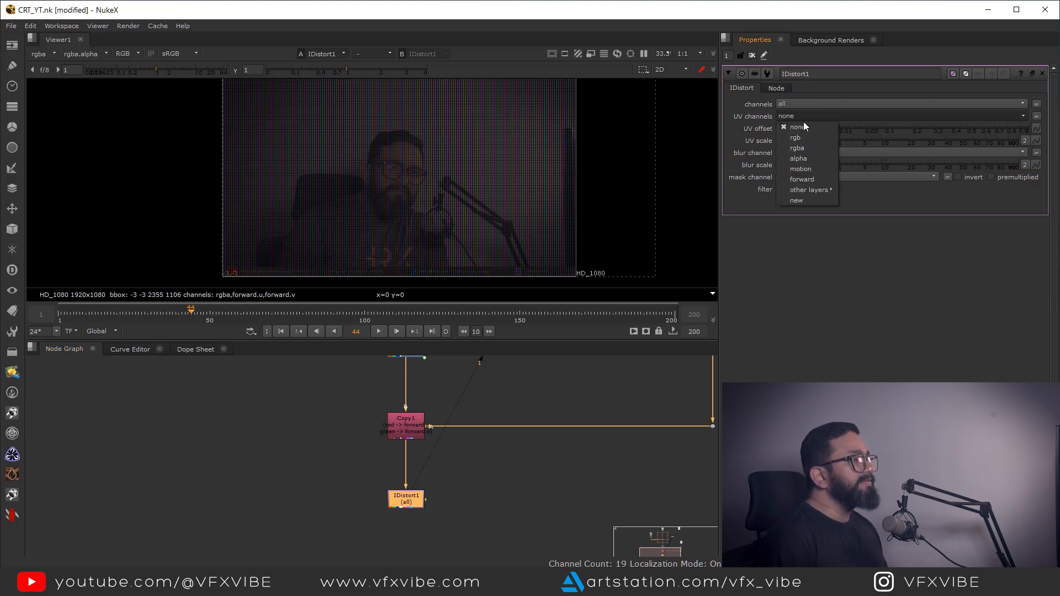
{"action": "left_click", "coordinate": [809, 180]}
{"action": "scroll", "coordinate": [469, 231], "scroll_direction": "up", "scroll_amount": 4}
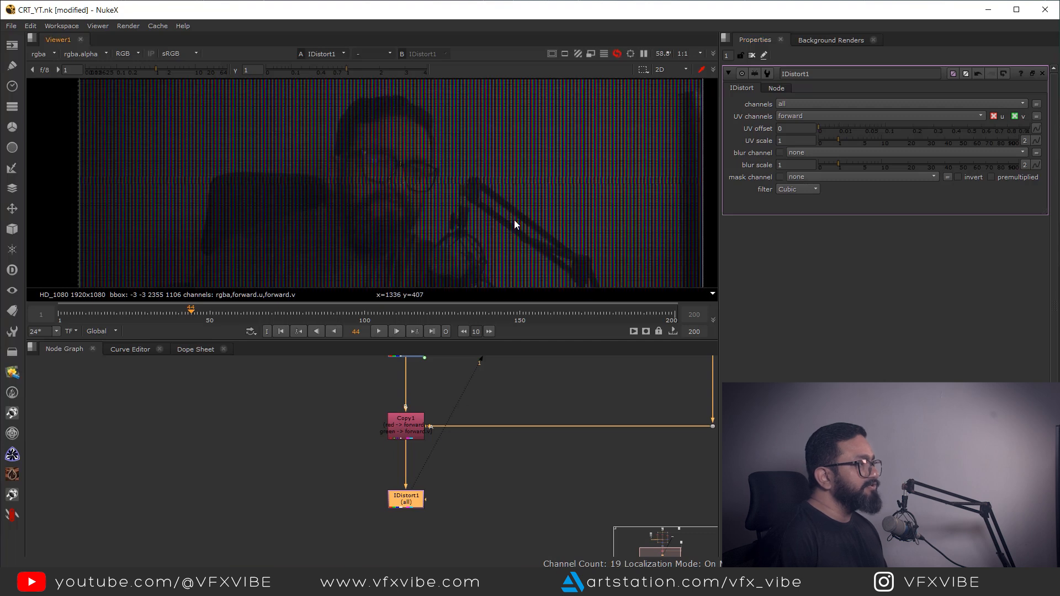
{"action": "scroll", "coordinate": [514, 219], "scroll_direction": "up", "scroll_amount": 4}
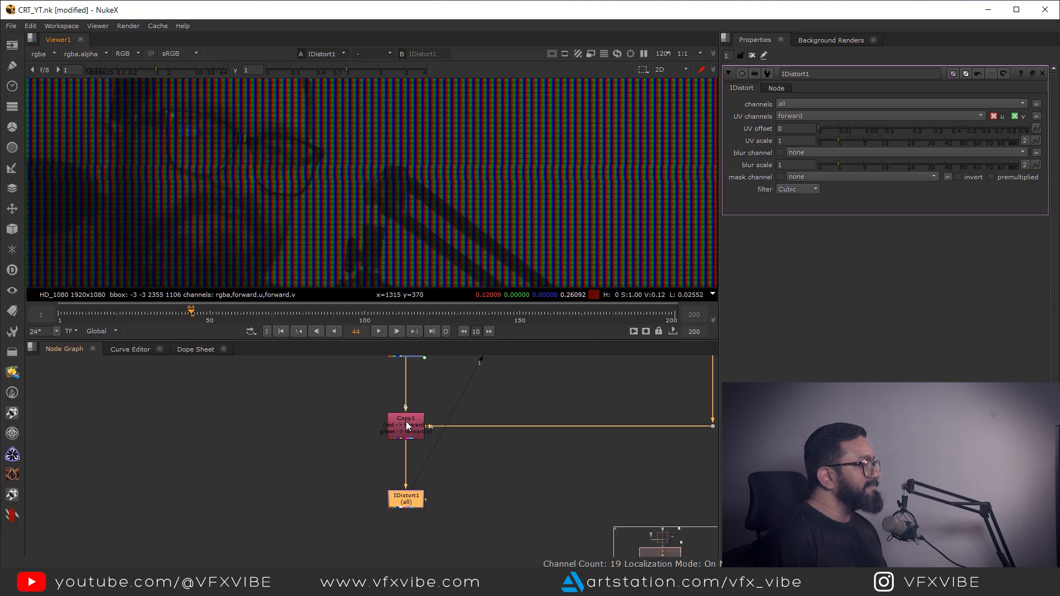
- Assign Copy1 and IDistort1 to separate viewer inputs, compare them, and play IDistort1's result to examine the moving distortion
{"action": "left_click", "coordinate": [406, 426]}
{"action": "key", "text": "1"}
{"action": "left_click", "coordinate": [406, 496]}
{"action": "key", "text": "2"}
{"action": "key", "text": "f"}
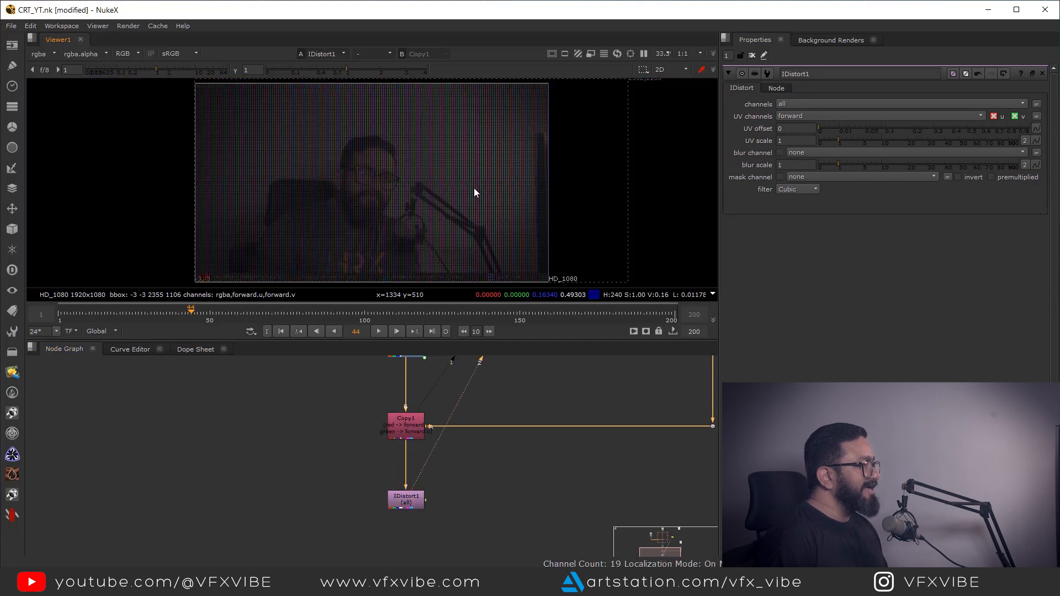
{"action": "middle_click_drag", "start_coordinate": [413, 221], "coordinate": [444, 237]}
{"action": "left_click", "coordinate": [297, 331]}
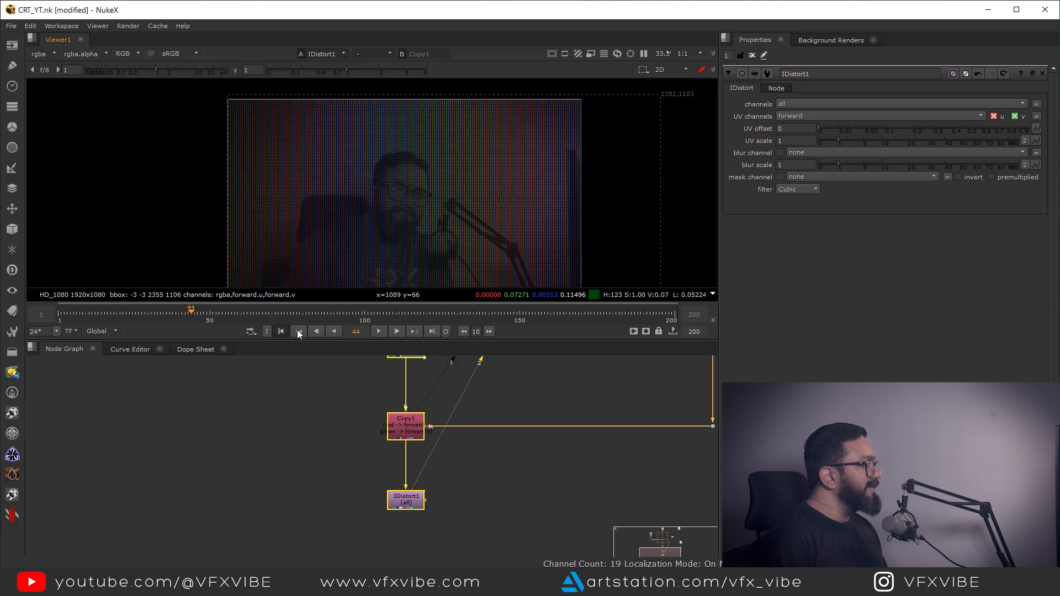
{"action": "left_click", "coordinate": [380, 332]}
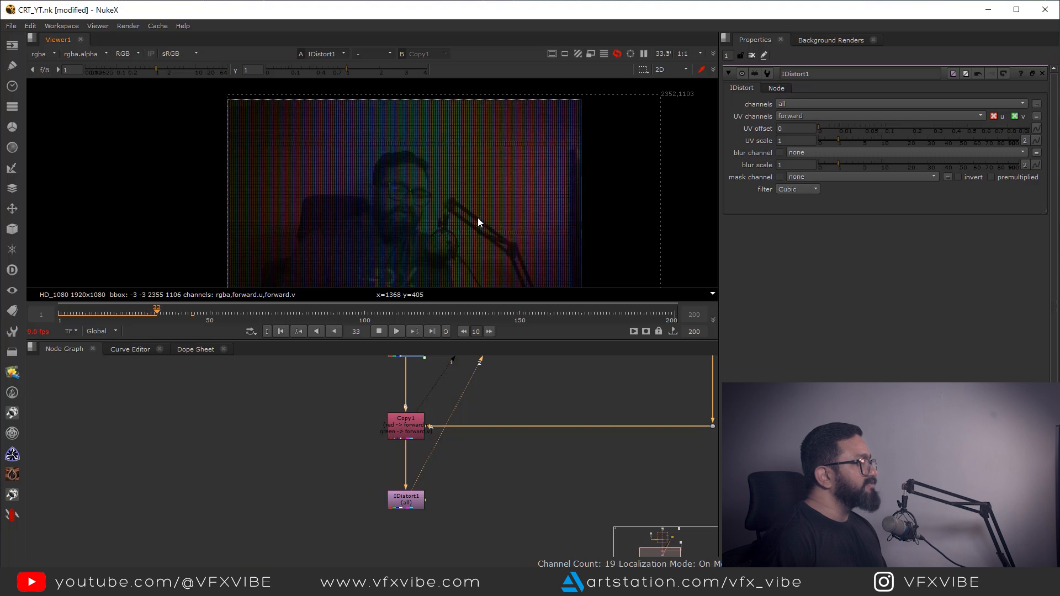
{"action": "left_click", "coordinate": [379, 331]}
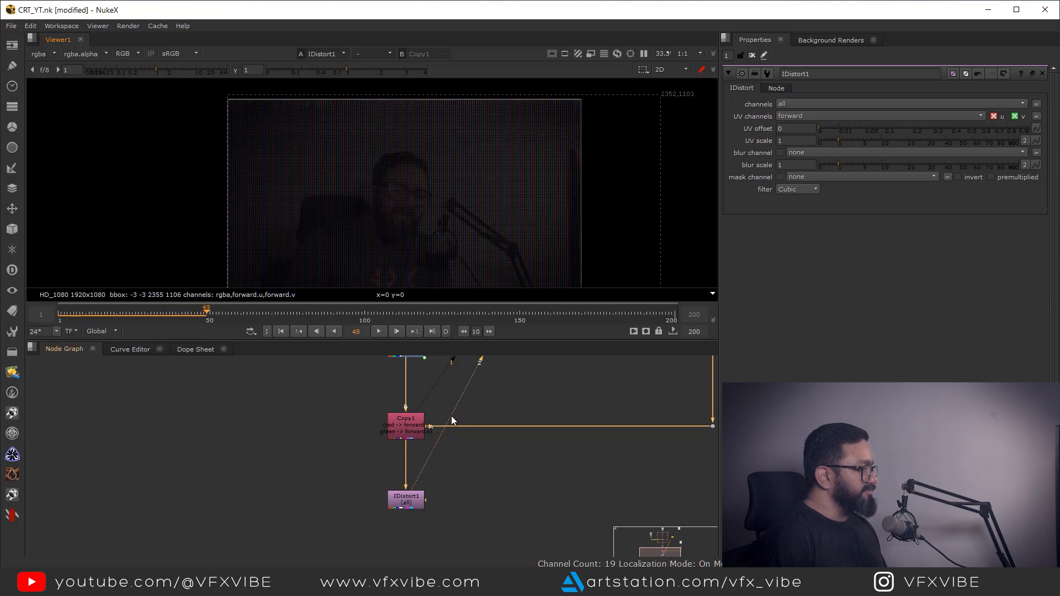
- Disable ColorCorrect1 to remove the flicker, and view IDistort1
{"action": "scroll", "coordinate": [452, 420], "scroll_direction": "down", "scroll_amount": 1}
{"action": "middle_click_drag", "start_coordinate": [395, 384], "coordinate": [394, 475]}
{"action": "scroll", "coordinate": [391, 470], "scroll_direction": "up", "scroll_amount": 1}
{"action": "left_click_drag", "start_coordinate": [372, 478], "coordinate": [467, 435]}
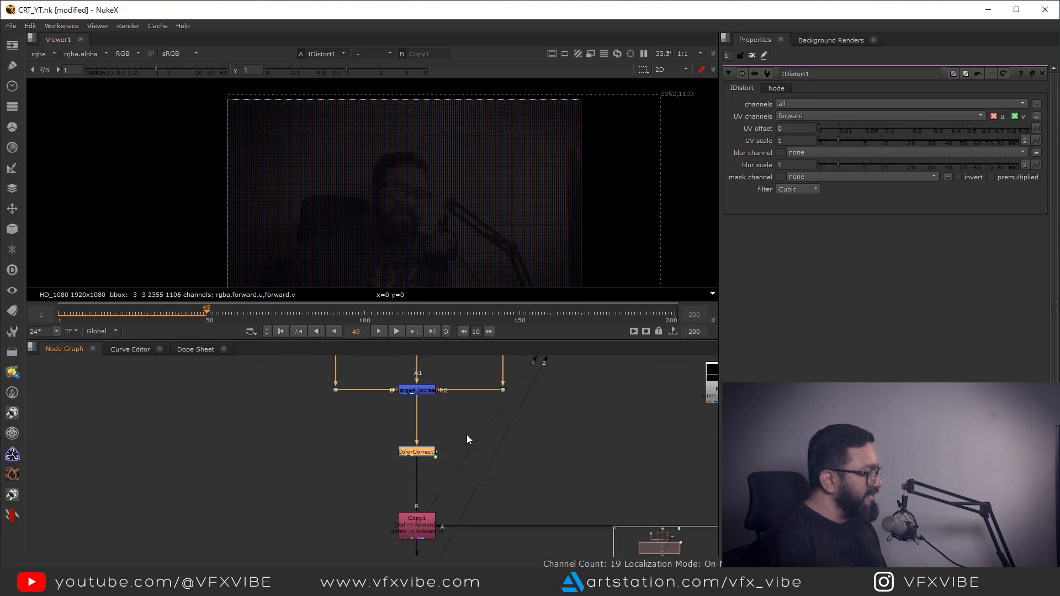
{"action": "key", "text": "d"}
{"action": "middle_click_drag", "start_coordinate": [448, 496], "coordinate": [457, 435]}
{"action": "middle_click_drag", "start_coordinate": [436, 521], "coordinate": [436, 464]}
{"action": "left_click", "coordinate": [425, 485]}
{"action": "key", "text": "1"}
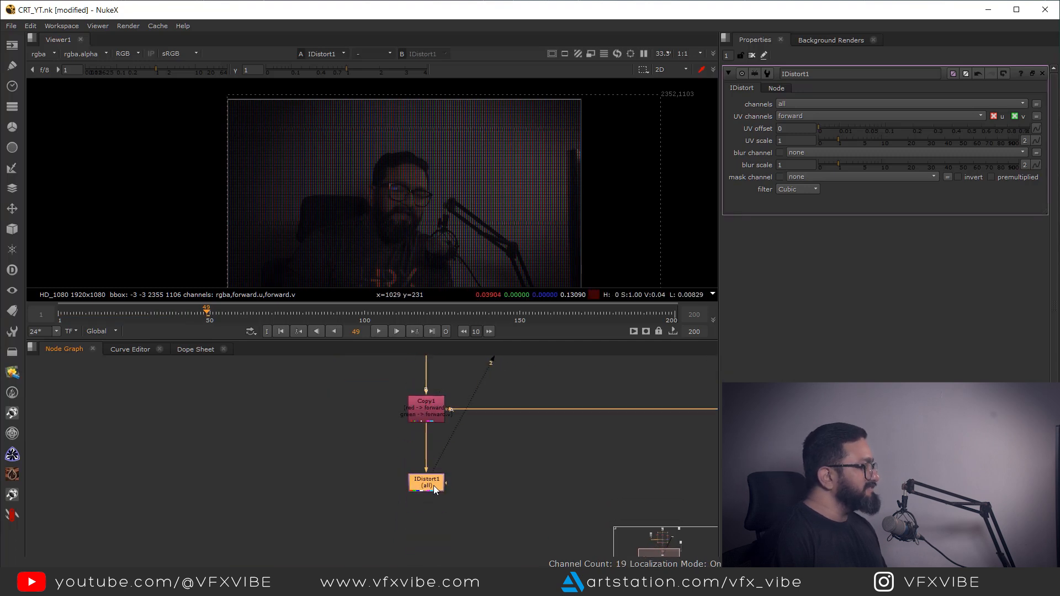
- Toggle IDistort1 off and on to compare the pixel pattern with and without distortion
{"action": "key", "text": "d"}
{"action": "key", "text": "d"}
{"action": "key", "text": "d"}
{"action": "key", "text": "d"}
{"action": "scroll", "coordinate": [487, 153], "scroll_direction": "up", "scroll_amount": 5}
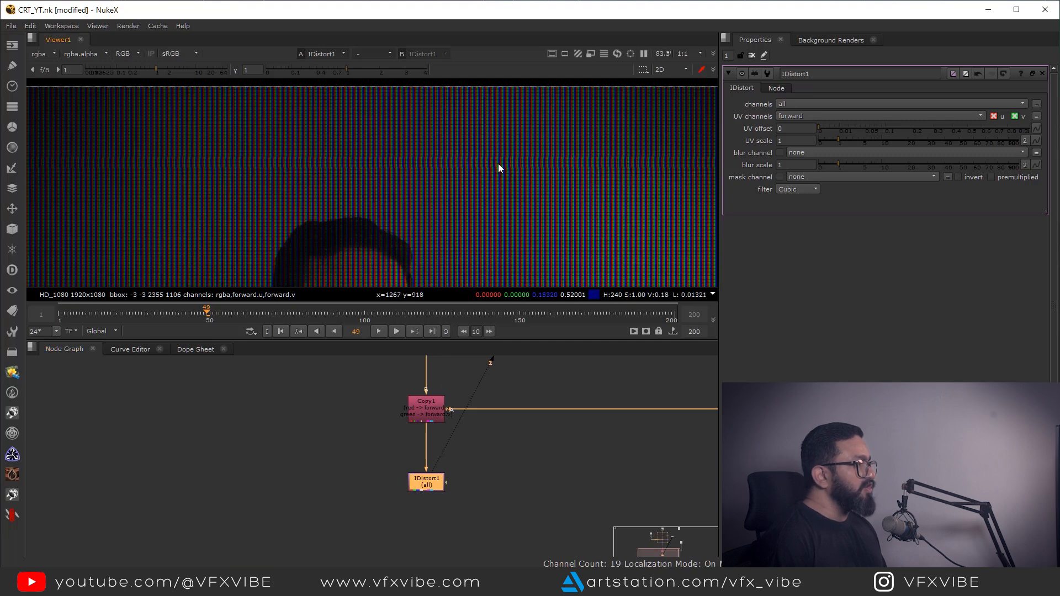
{"action": "scroll", "coordinate": [498, 163], "scroll_direction": "up", "scroll_amount": 1}
- Raise IDistort1's UV scale to 3.8, play the frames to check the line distortion, and reduce the scale to 2.9
{"action": "left_click_drag", "start_coordinate": [839, 138], "coordinate": [857, 138]}
{"action": "scroll", "coordinate": [498, 179], "scroll_direction": "down", "scroll_amount": 5}
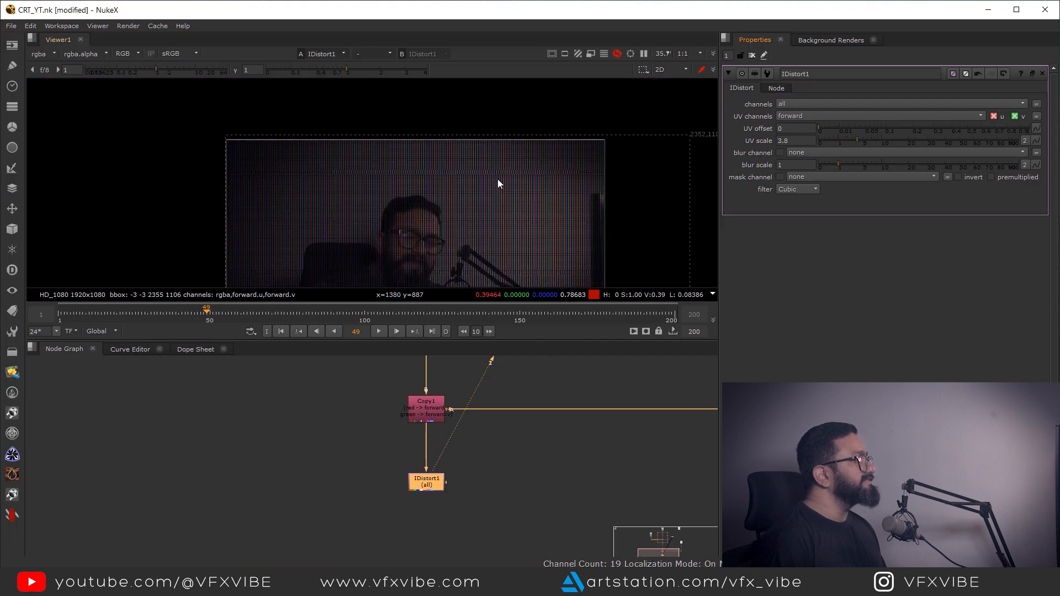
{"action": "left_click", "coordinate": [378, 331]}
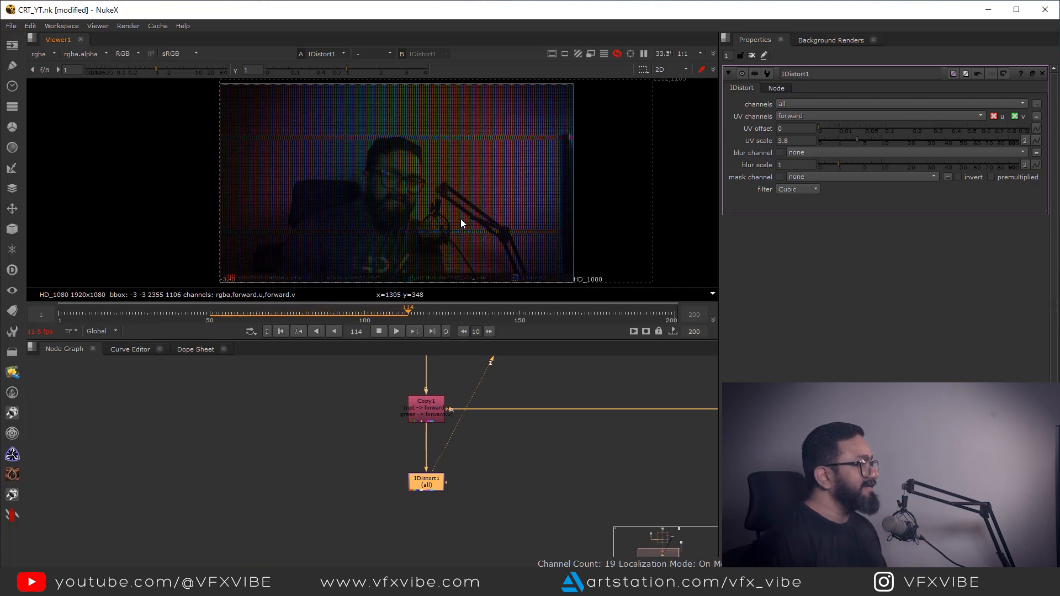
{"action": "left_click", "coordinate": [234, 313]}
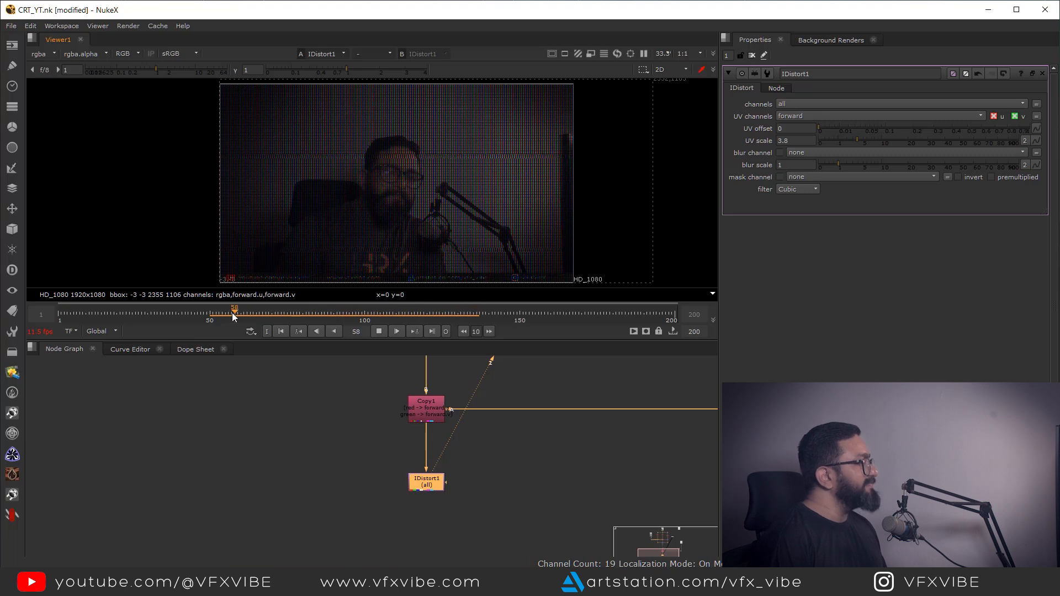
{"action": "left_click", "coordinate": [378, 332]}
{"action": "scroll", "coordinate": [497, 136], "scroll_direction": "up", "scroll_amount": 3}
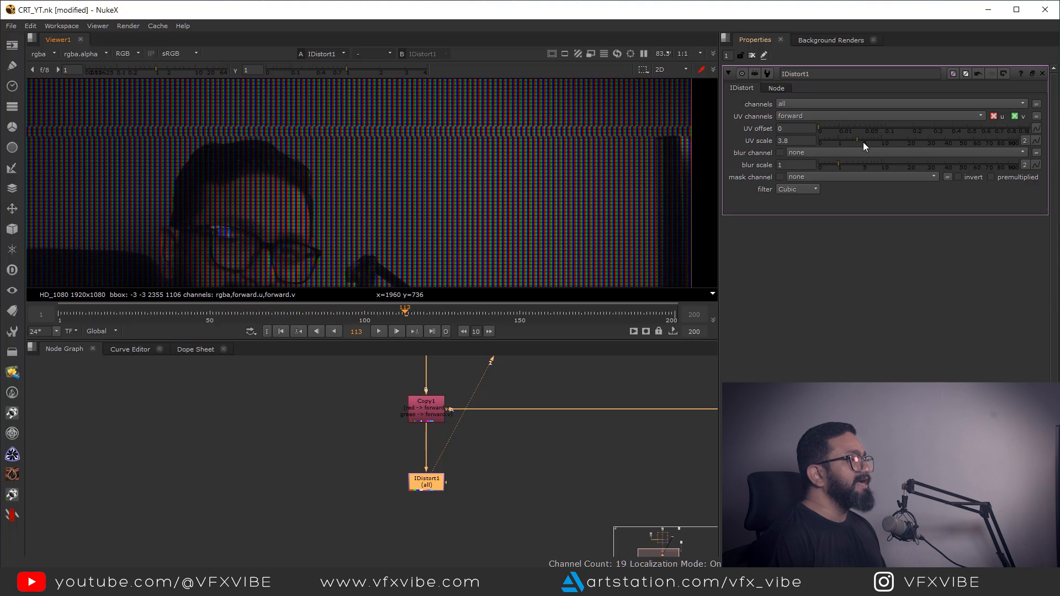
{"action": "left_click_drag", "start_coordinate": [856, 139], "coordinate": [852, 139]}
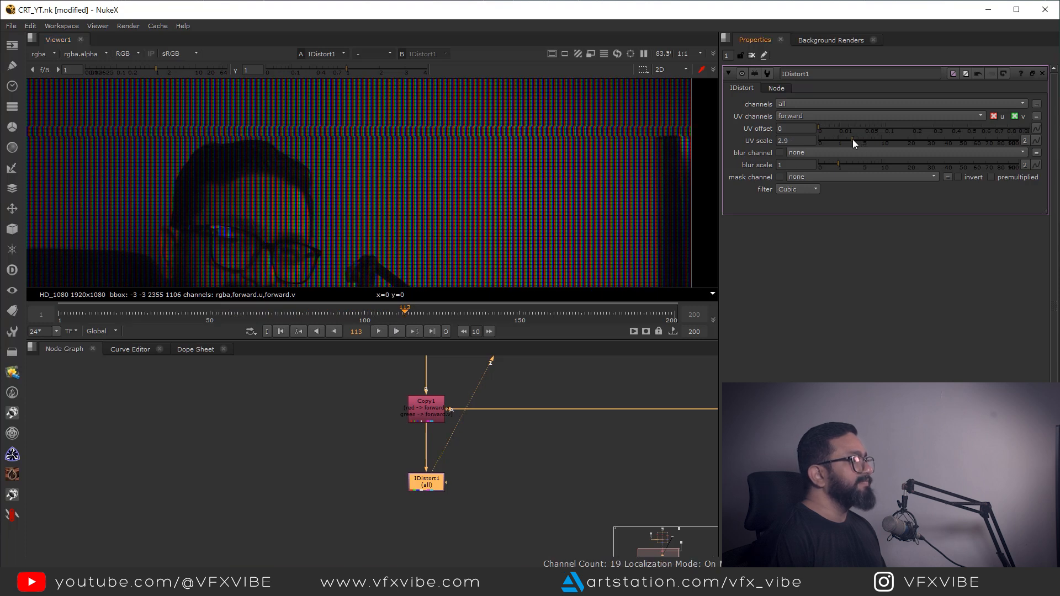
{"action": "scroll", "coordinate": [457, 449], "scroll_direction": "down", "scroll_amount": 4}
- Re-enable ColorCorrect1 and play the frames to check the flicker combined with the line distortion
{"action": "left_click_drag", "start_coordinate": [411, 463], "coordinate": [471, 426]}
{"action": "scroll", "coordinate": [445, 223], "scroll_direction": "down", "scroll_amount": 5}
{"action": "left_click", "coordinate": [379, 331]}
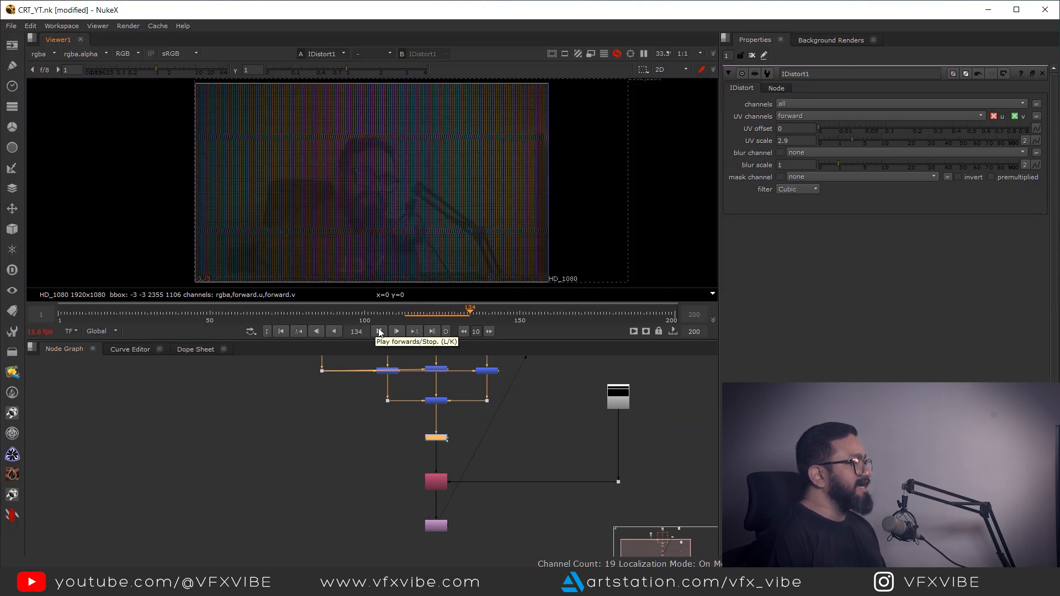
{"action": "left_click", "coordinate": [379, 332]}
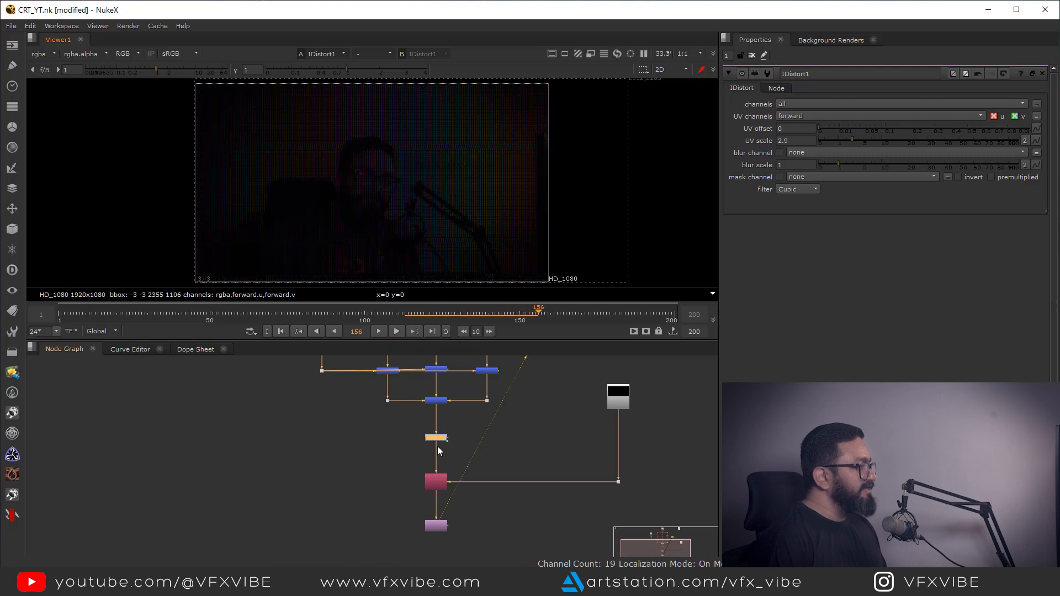
- Examine ColorCorrect1's properties and its Ranges curves, then play the IDistort1 result
{"action": "scroll", "coordinate": [438, 450], "scroll_direction": "up", "scroll_amount": 4}
{"action": "double_click", "coordinate": [449, 436]}
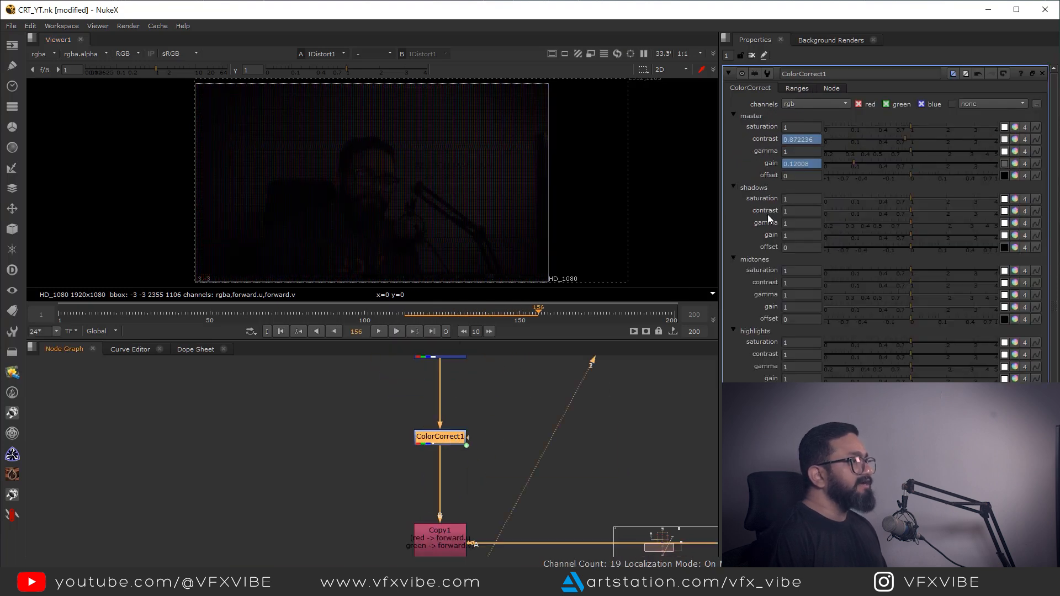
{"action": "left_click", "coordinate": [799, 86]}
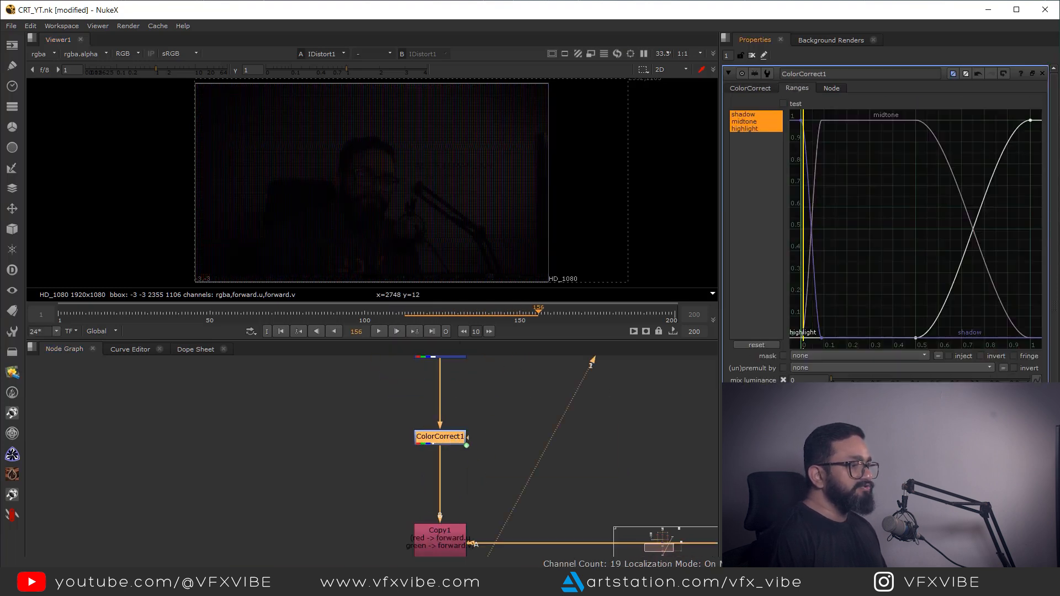
{"action": "left_click", "coordinate": [379, 331]}
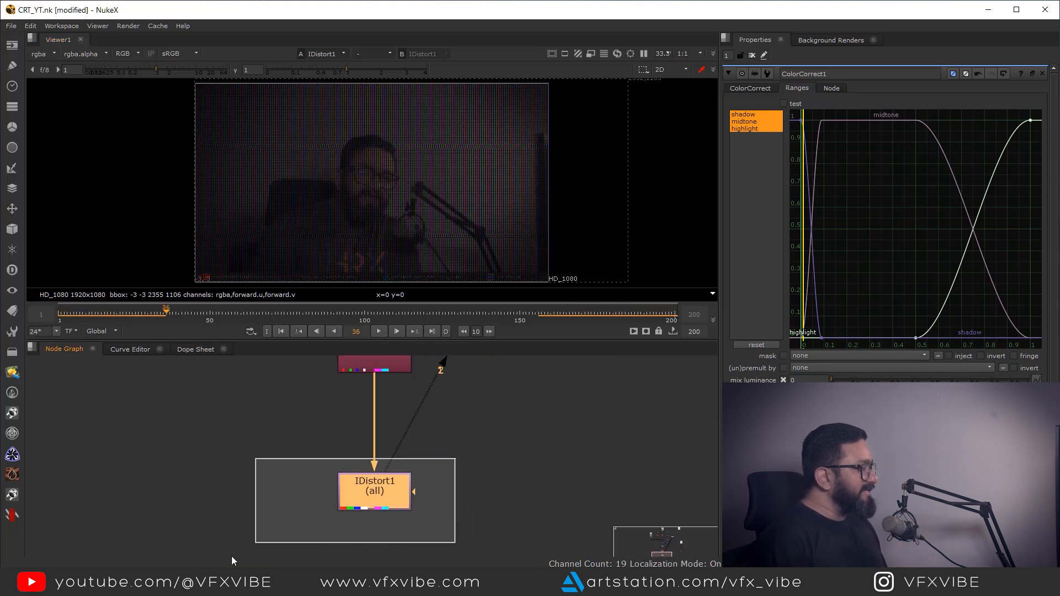
{"action": "left_click", "coordinate": [232, 561]}
{"action": "middle_click_drag", "start_coordinate": [407, 225], "coordinate": [455, 225]}
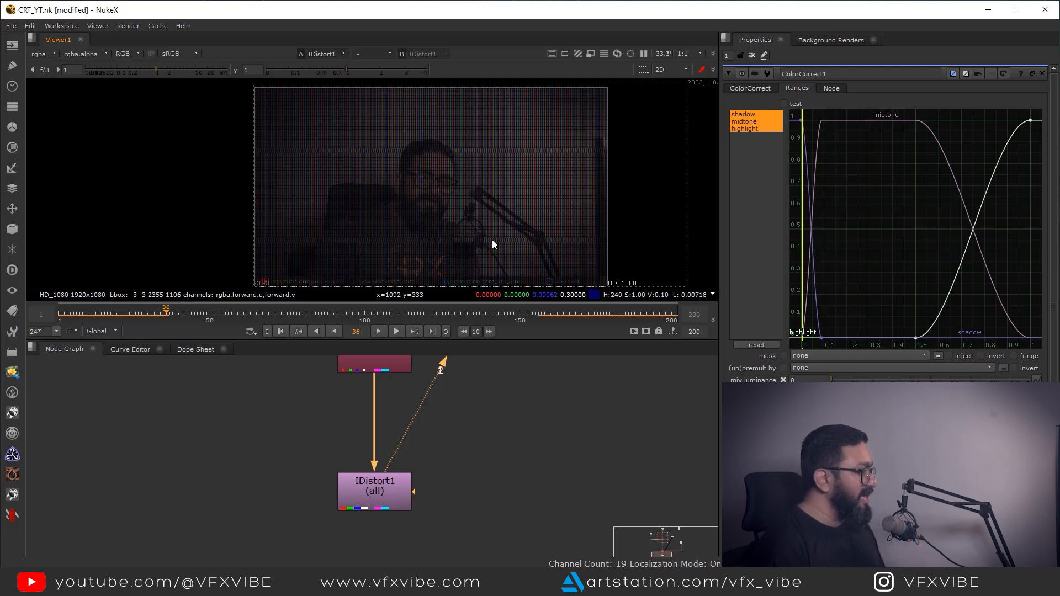
- Create a Constant node in the empty area beside IDistort1
{"action": "scroll", "coordinate": [408, 496], "scroll_direction": "down", "scroll_amount": 4}
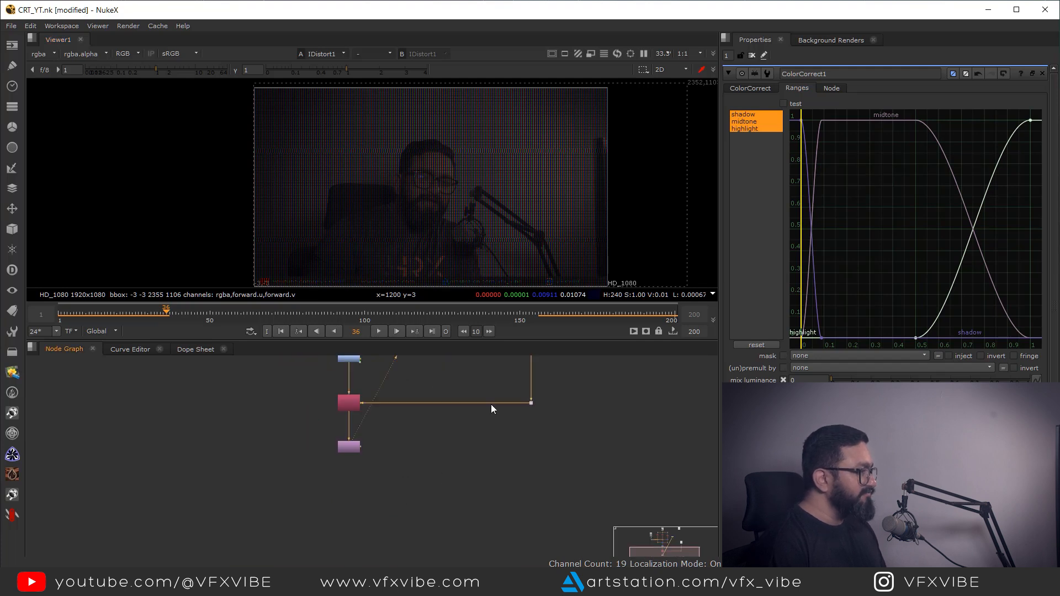
{"action": "scroll", "coordinate": [353, 458], "scroll_direction": "up", "scroll_amount": 4}
{"action": "left_click", "coordinate": [343, 438]}
{"action": "middle_click_drag", "start_coordinate": [654, 416], "coordinate": [547, 439]}
{"action": "left_click", "coordinate": [547, 439]}
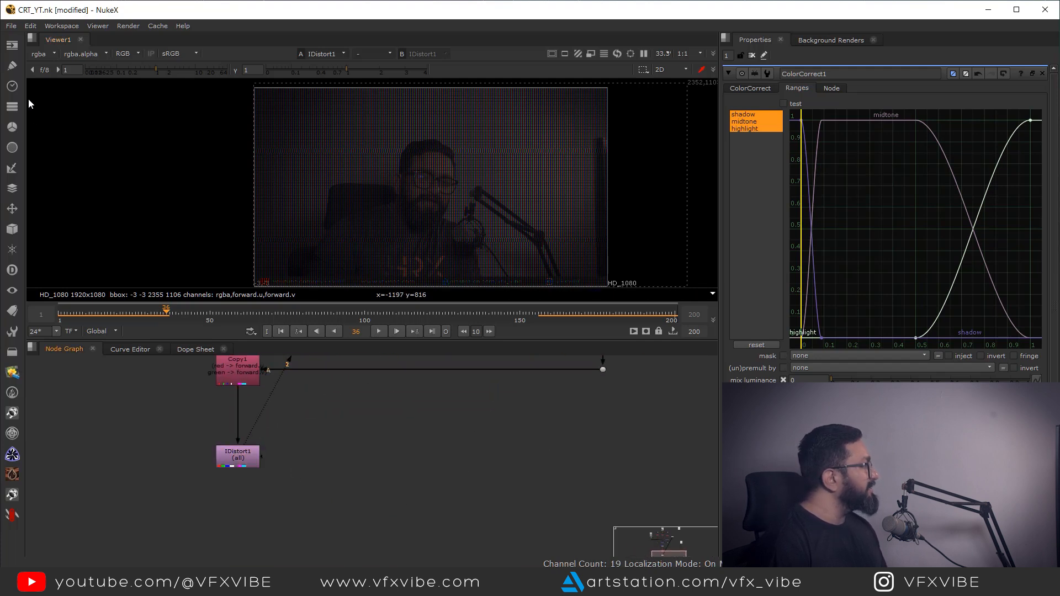
{"action": "left_click", "coordinate": [13, 44]}
{"action": "left_click", "coordinate": [66, 108]}
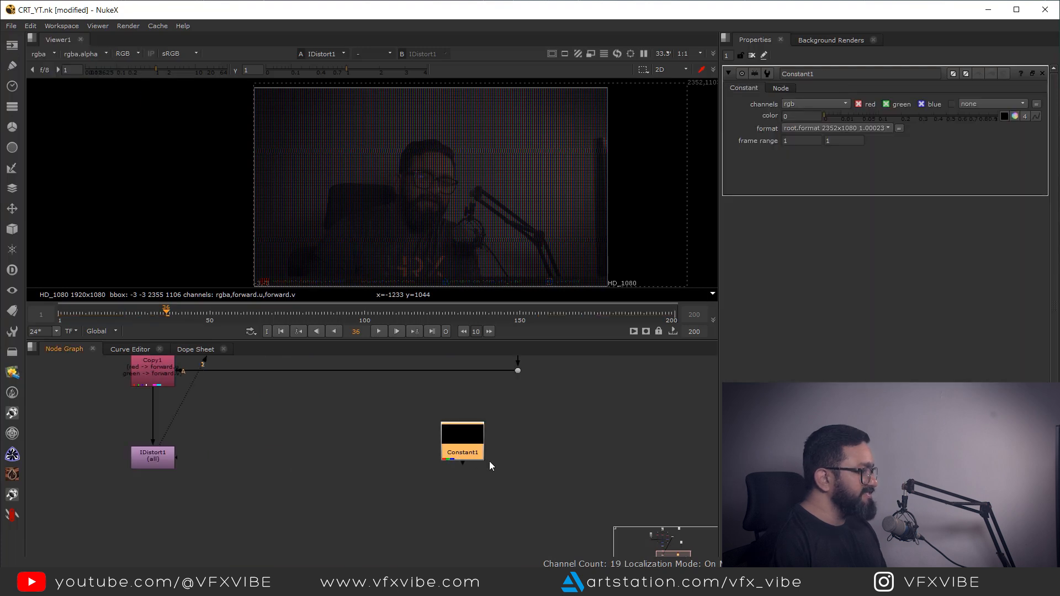
- View the Constant node and set its color to white
{"action": "left_click", "coordinate": [530, 470]}
{"action": "key", "text": "1"}
{"action": "left_click_drag", "start_coordinate": [820, 114], "coordinate": [994, 115]}
- Add a Transform below the Constant and scale it to a wide horizontal band, width about 1.92 and height 0.16
{"action": "key", "text": "t"}
{"action": "left_click_drag", "start_coordinate": [500, 475], "coordinate": [500, 488]}
{"action": "left_click_drag", "start_coordinate": [432, 174], "coordinate": [431, 185]}
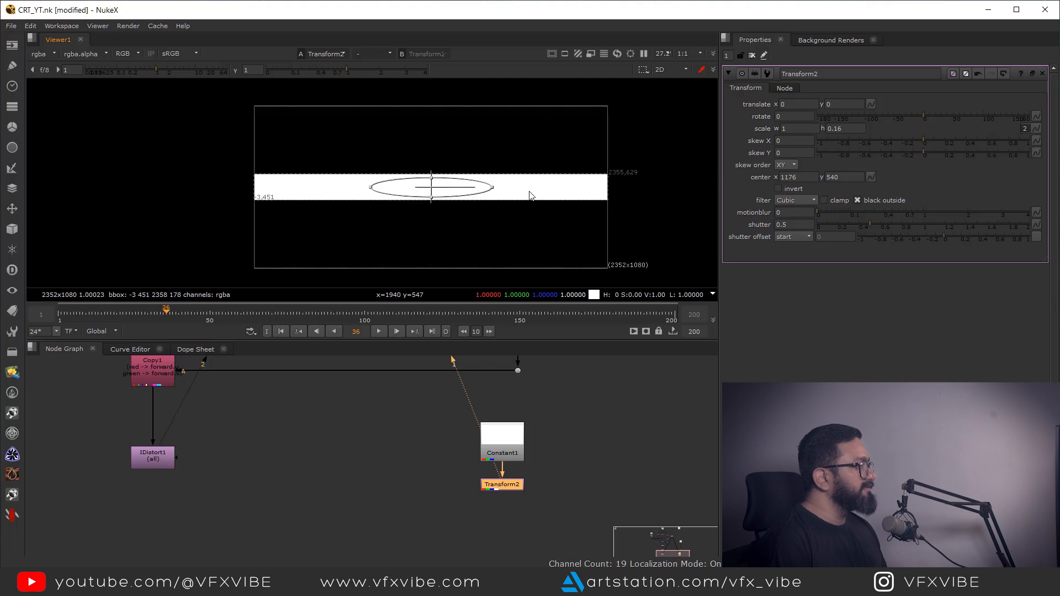
{"action": "scroll", "coordinate": [532, 189], "scroll_direction": "down", "scroll_amount": 3}
{"action": "left_click_drag", "start_coordinate": [530, 189], "coordinate": [551, 189]}
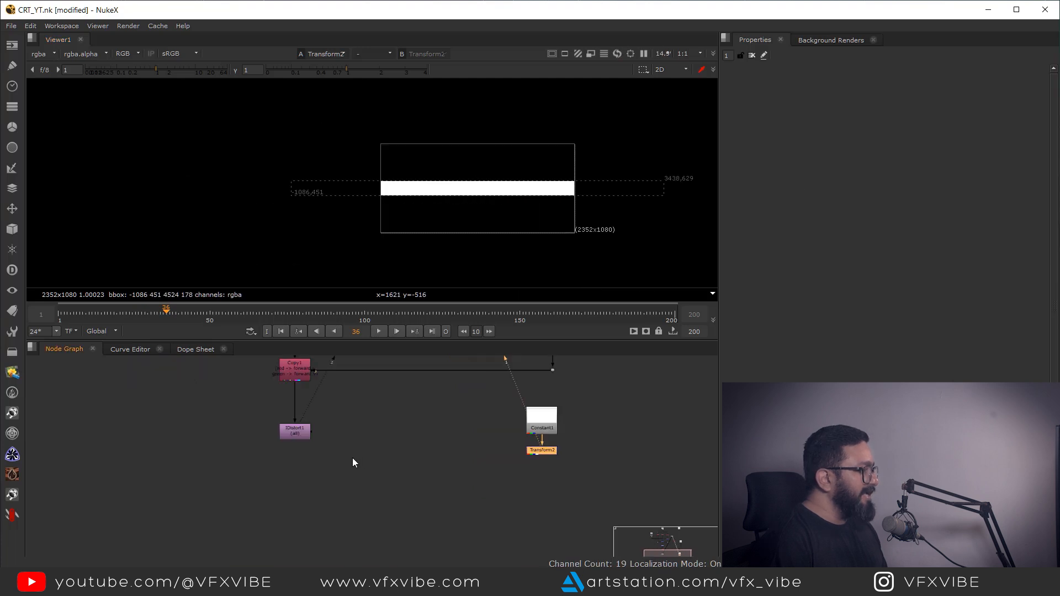
- Add a ColorCorrect below IDistort1, try masking it with Transform2, and view its result
{"action": "middle_click_drag", "start_coordinate": [352, 458], "coordinate": [395, 441]}
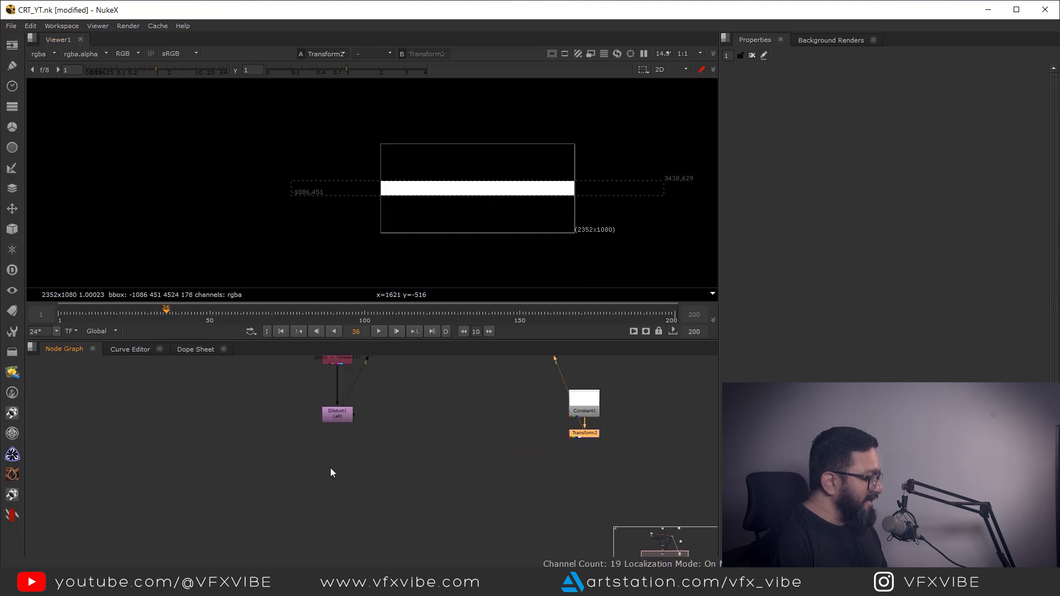
{"action": "key", "text": "c"}
{"action": "scroll", "coordinate": [326, 460], "scroll_direction": "up", "scroll_amount": 3}
{"action": "left_click_drag", "start_coordinate": [321, 455], "coordinate": [345, 386]}
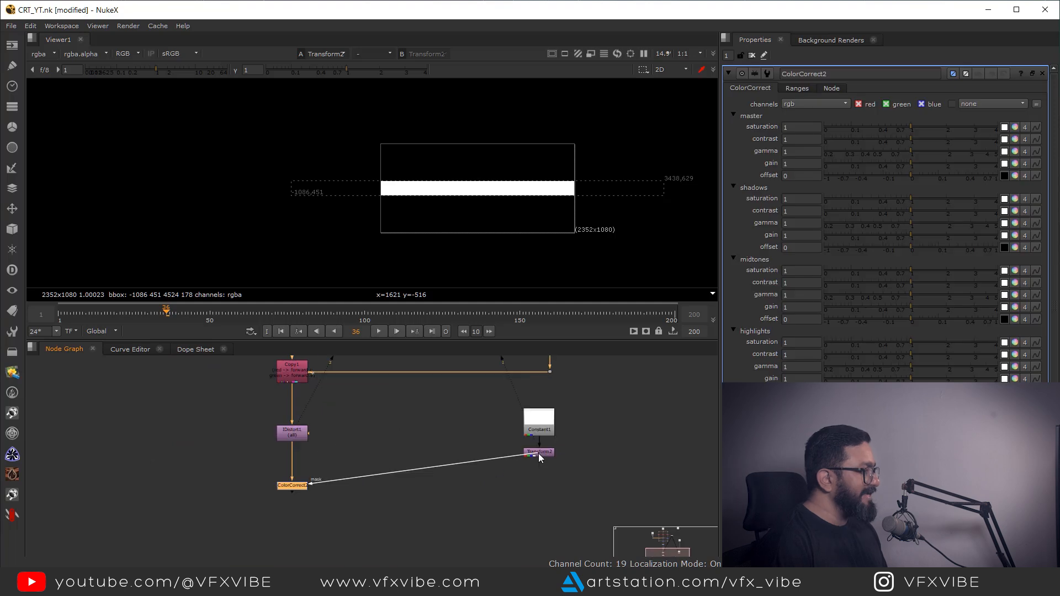
{"action": "left_click_drag", "start_coordinate": [538, 453], "coordinate": [293, 485]}
{"action": "scroll", "coordinate": [293, 486], "scroll_direction": "up", "scroll_amount": 3}
{"action": "key", "text": "1"}
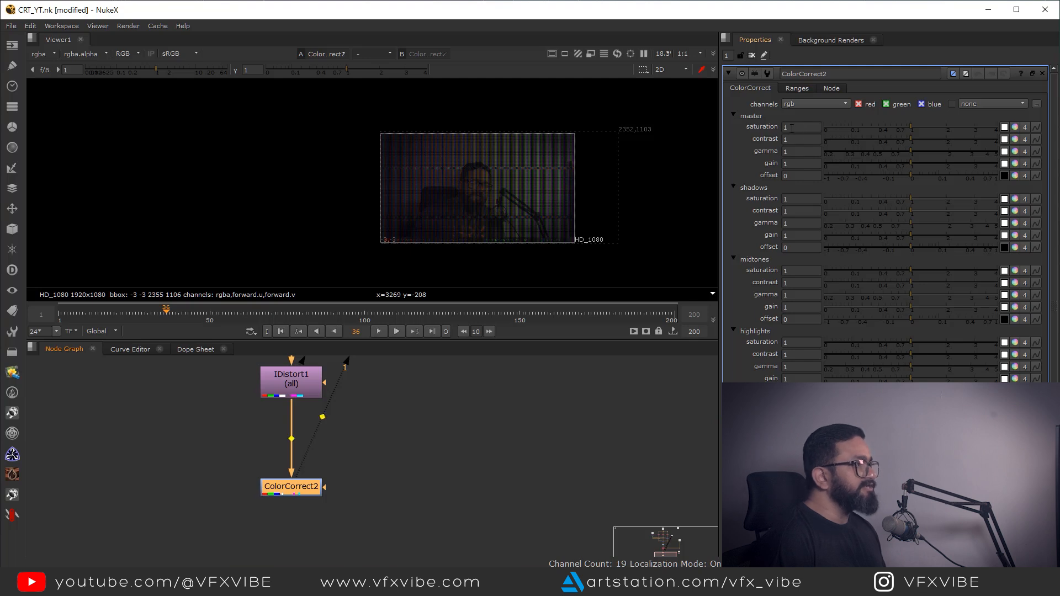
- Drive ColorCorrect2's master saturation with the expression random(40+frame)
{"action": "right_click", "coordinate": [802, 127]}
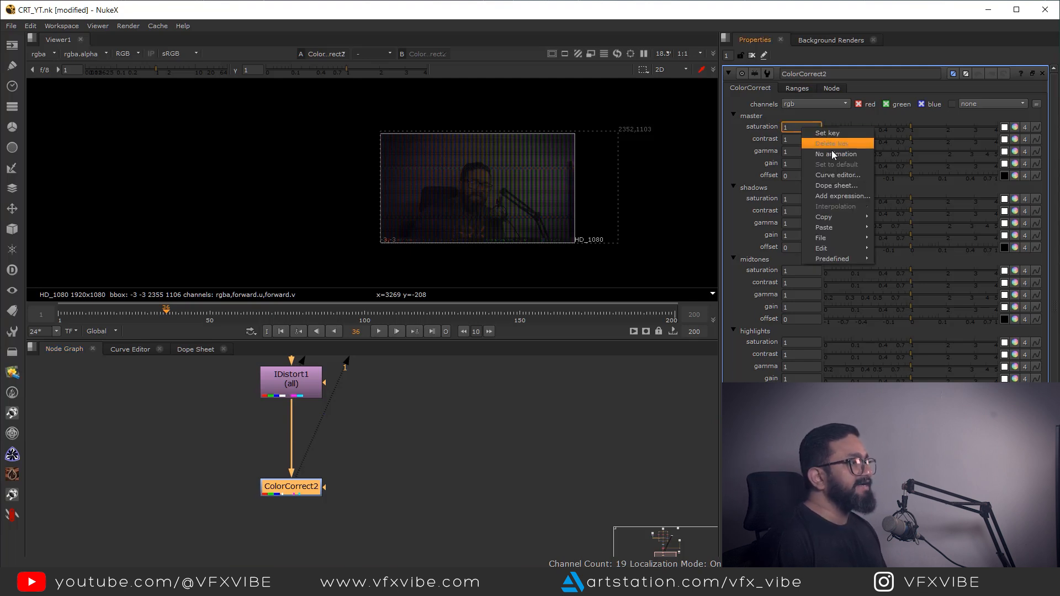
{"action": "left_click", "coordinate": [839, 194]}
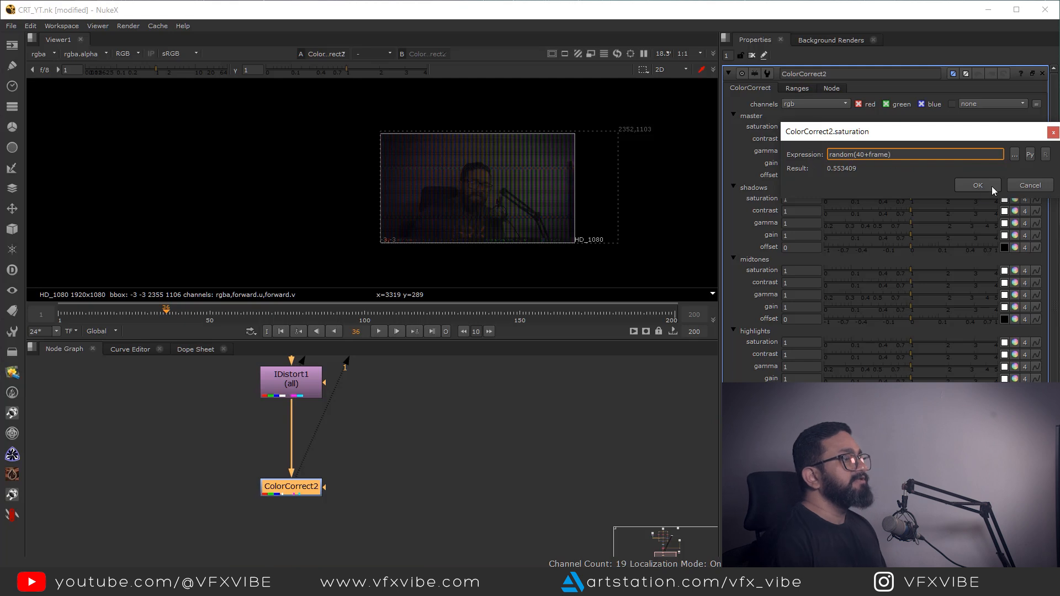
{"action": "left_click", "coordinate": [992, 190]}
{"action": "scroll", "coordinate": [450, 226], "scroll_direction": "up", "scroll_amount": 2}
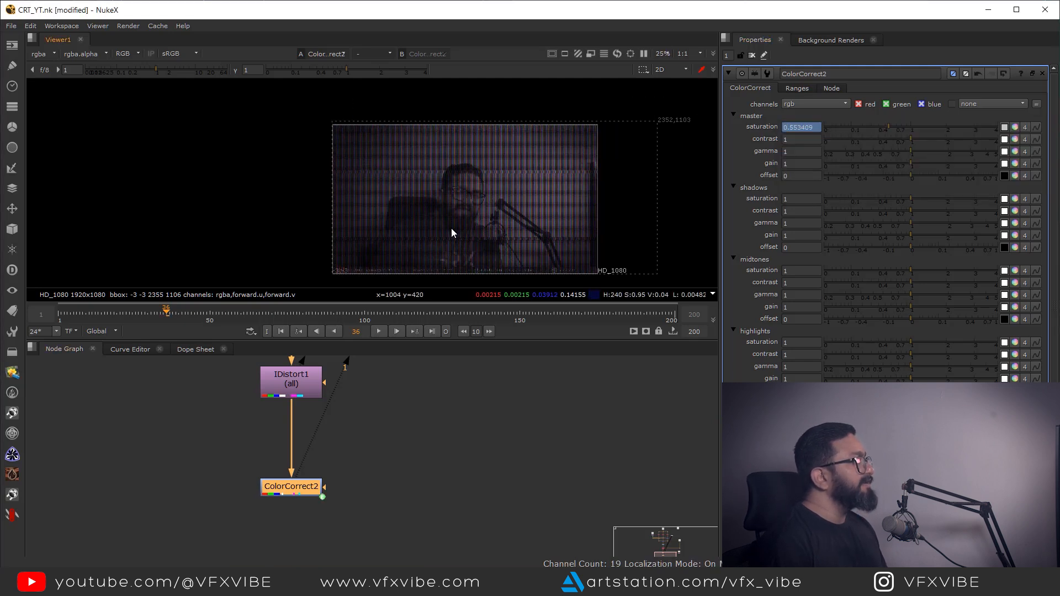
- Check the saturation change up to frame 76, then view Transform2's band and its alpha channel
{"action": "middle_click_drag", "start_coordinate": [492, 186], "coordinate": [472, 199]}
{"action": "scroll", "coordinate": [471, 199], "scroll_direction": "up", "scroll_amount": 3}
{"action": "left_click_drag", "start_coordinate": [402, 314], "coordinate": [290, 323]}
{"action": "scroll", "coordinate": [337, 447], "scroll_direction": "down", "scroll_amount": 4}
{"action": "middle_click_drag", "start_coordinate": [395, 483], "coordinate": [220, 516]}
{"action": "scroll", "coordinate": [258, 506], "scroll_direction": "up", "scroll_amount": 2}
{"action": "left_click_drag", "start_coordinate": [191, 506], "coordinate": [508, 452]}
{"action": "key", "text": "a"}
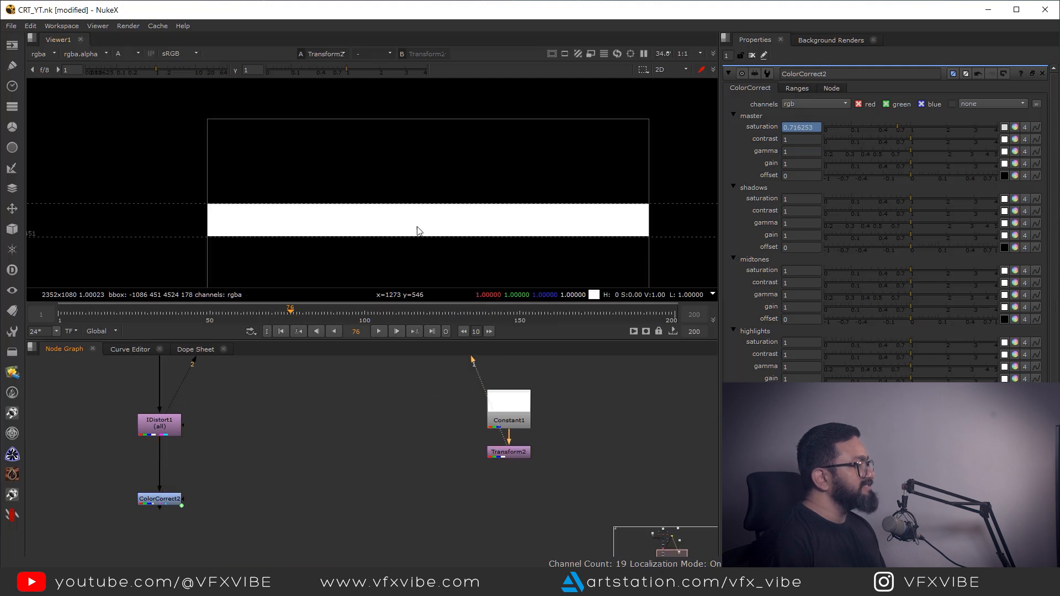
{"action": "key", "text": "a"}
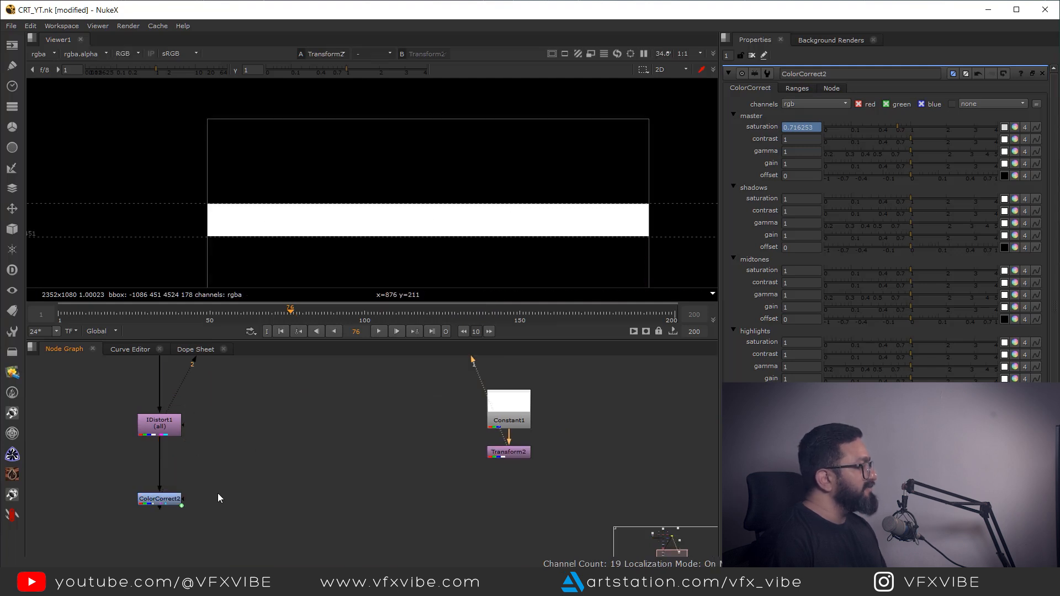
- Connect ColorCorrect2's mask input to Transform2 and route the pipe at a right angle through a dot
{"action": "scroll", "coordinate": [184, 503], "scroll_direction": "up", "scroll_amount": 2}
{"action": "left_click_drag", "start_coordinate": [184, 502], "coordinate": [624, 432]}
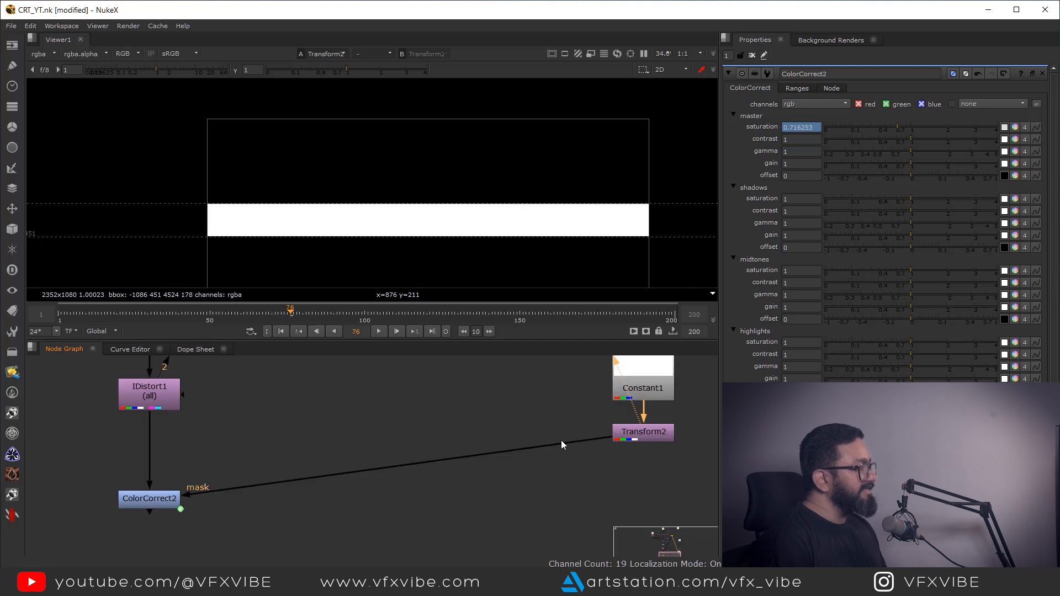
{"action": "scroll", "coordinate": [533, 426], "scroll_direction": "down", "scroll_amount": 3}
{"action": "left_click_drag", "start_coordinate": [452, 449], "coordinate": [600, 469], "text": "ctrl"}
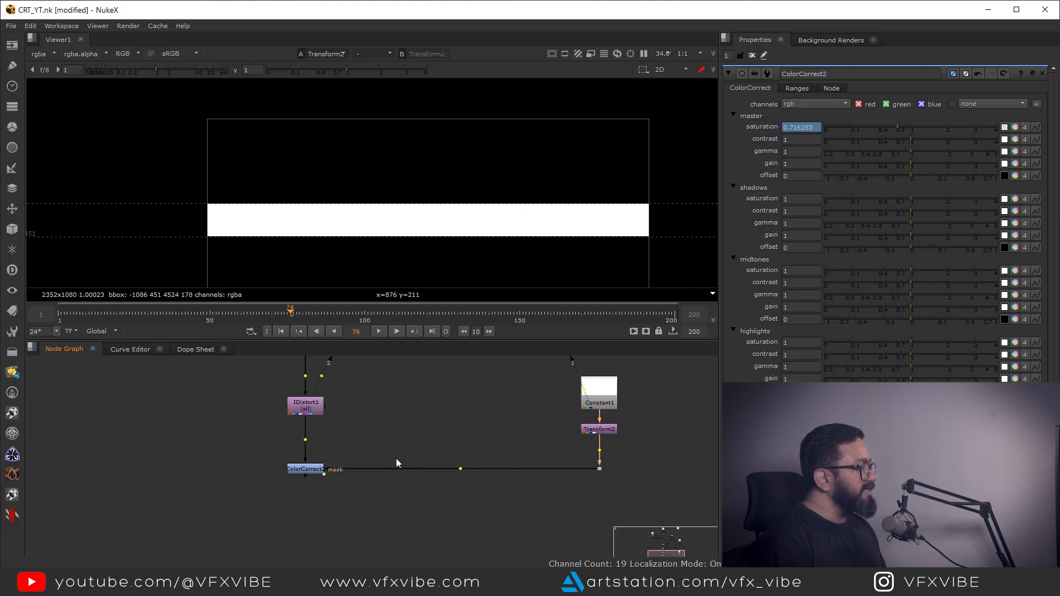
- View ColorCorrect2, move to frame 124, and compare its masked result with Transform2 and IDistort1
{"action": "left_click", "coordinate": [297, 467]}
{"action": "key", "text": "1"}
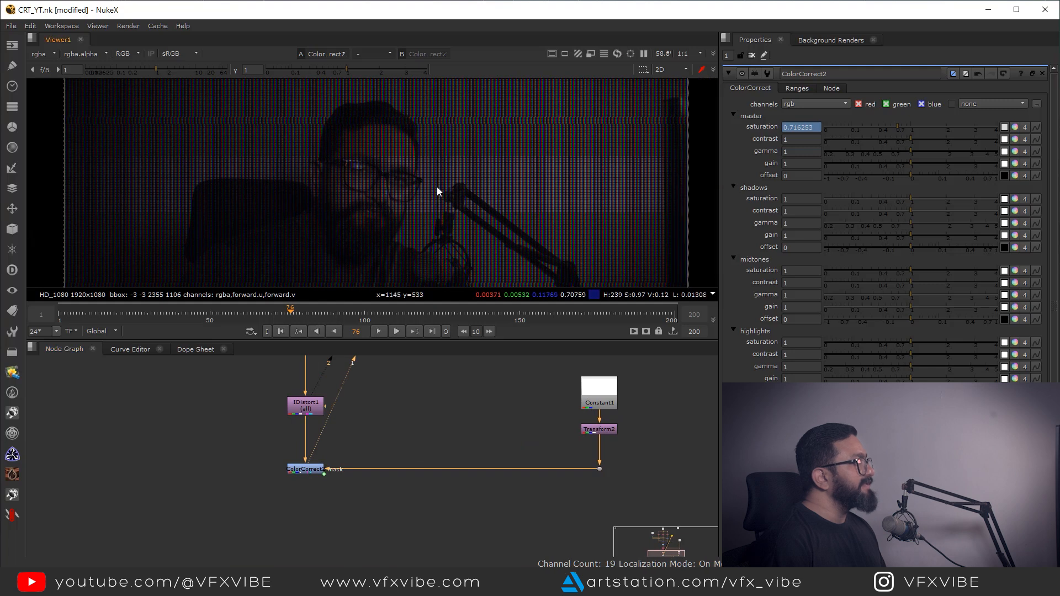
{"action": "scroll", "coordinate": [436, 187], "scroll_direction": "down", "scroll_amount": 2}
{"action": "left_click_drag", "start_coordinate": [413, 313], "coordinate": [466, 316]}
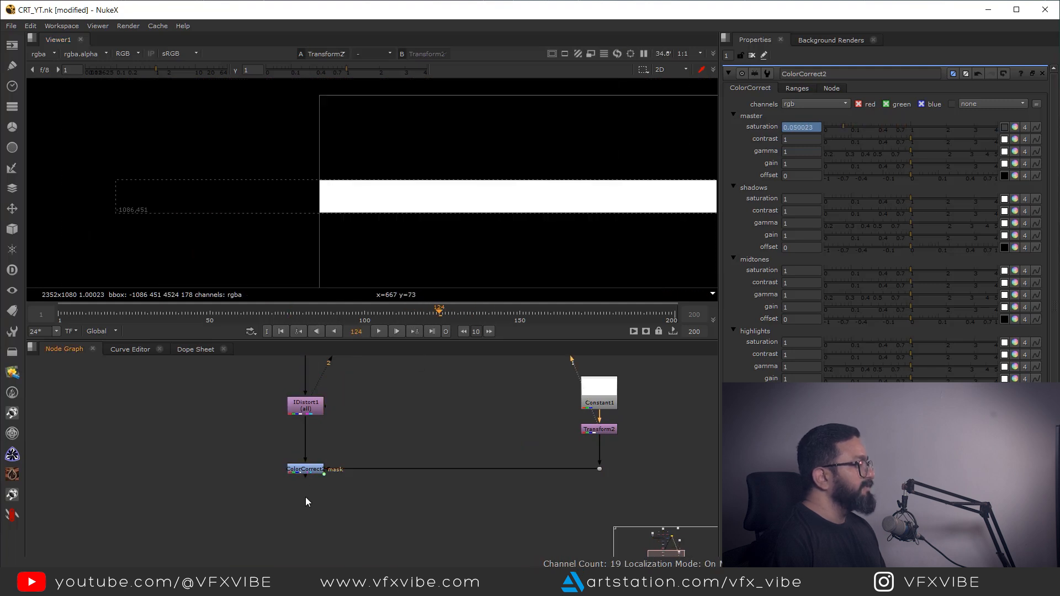
{"action": "left_click", "coordinate": [309, 468]}
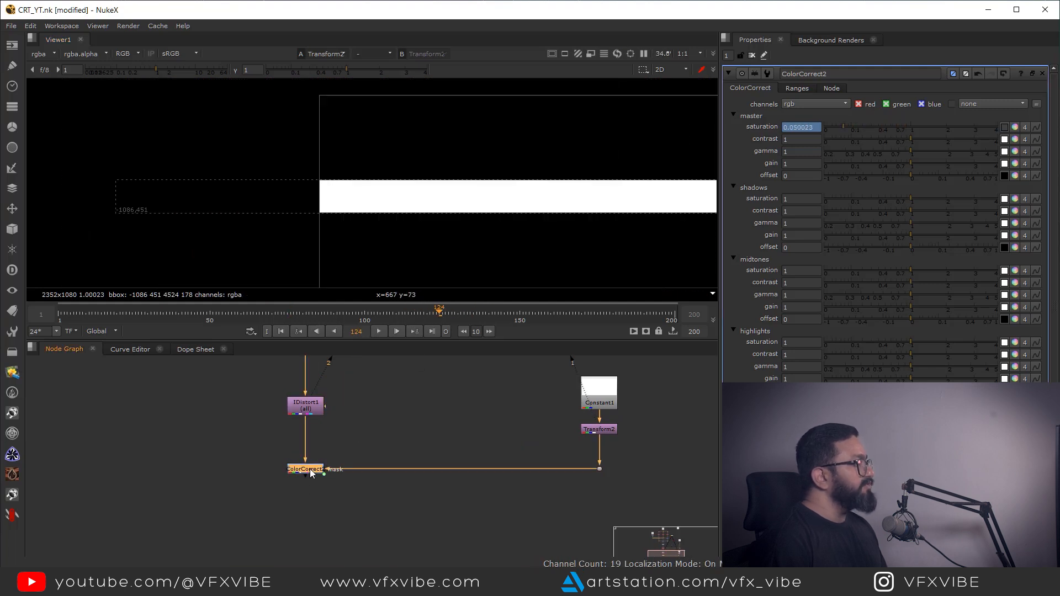
{"action": "key", "text": "1"}
{"action": "scroll", "coordinate": [500, 248], "scroll_direction": "down", "scroll_amount": 1}
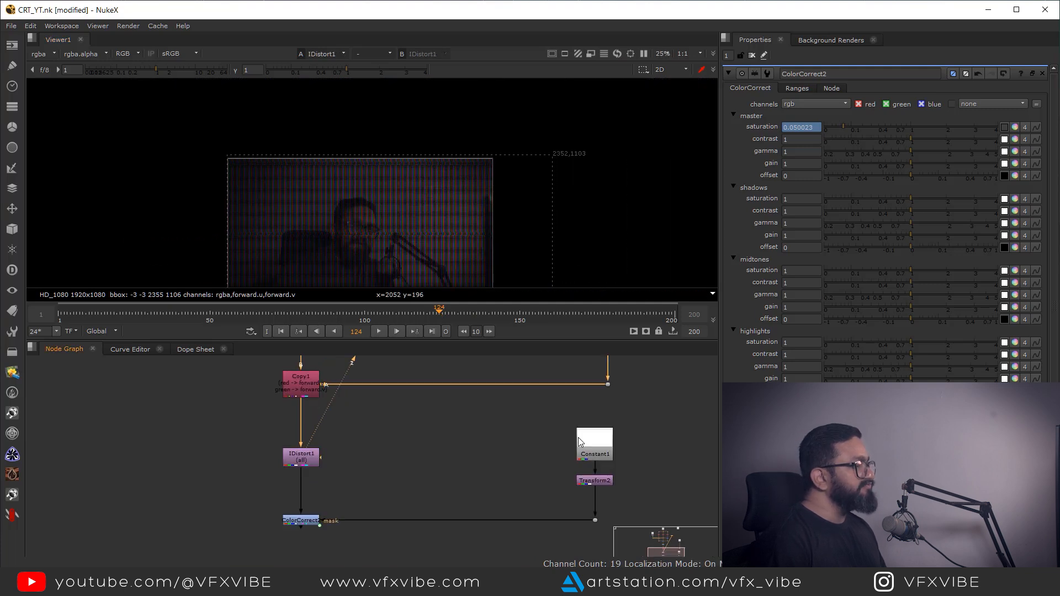
- Move Constant1 up and insert a Reformat node between it and Transform2, then view the reformatted Constant
{"action": "left_click", "coordinate": [590, 430]}
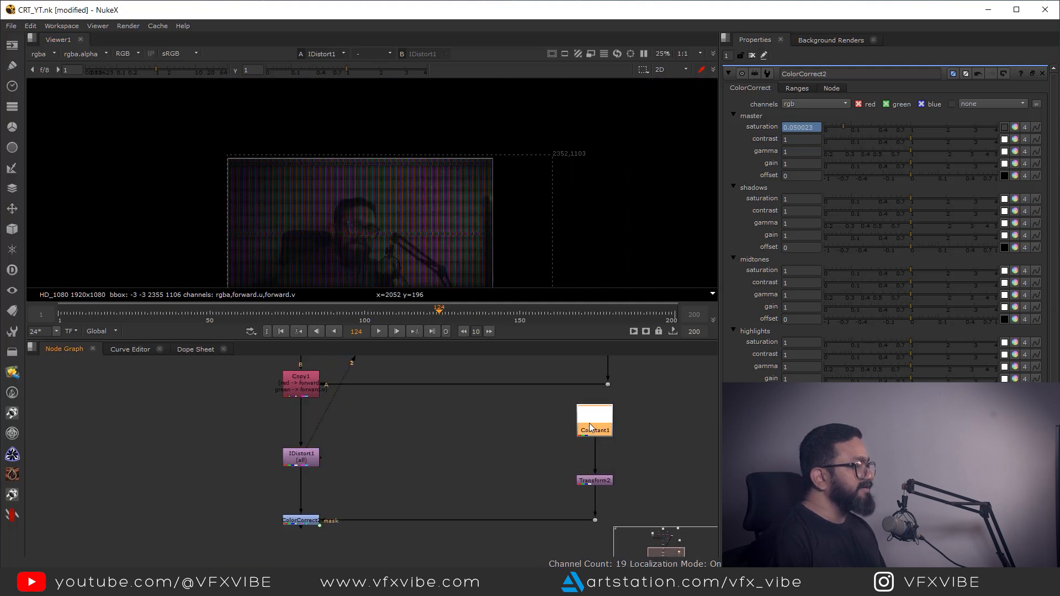
{"action": "scroll", "coordinate": [597, 485], "scroll_direction": "up", "scroll_amount": 1}
{"action": "left_click", "coordinate": [597, 484]}
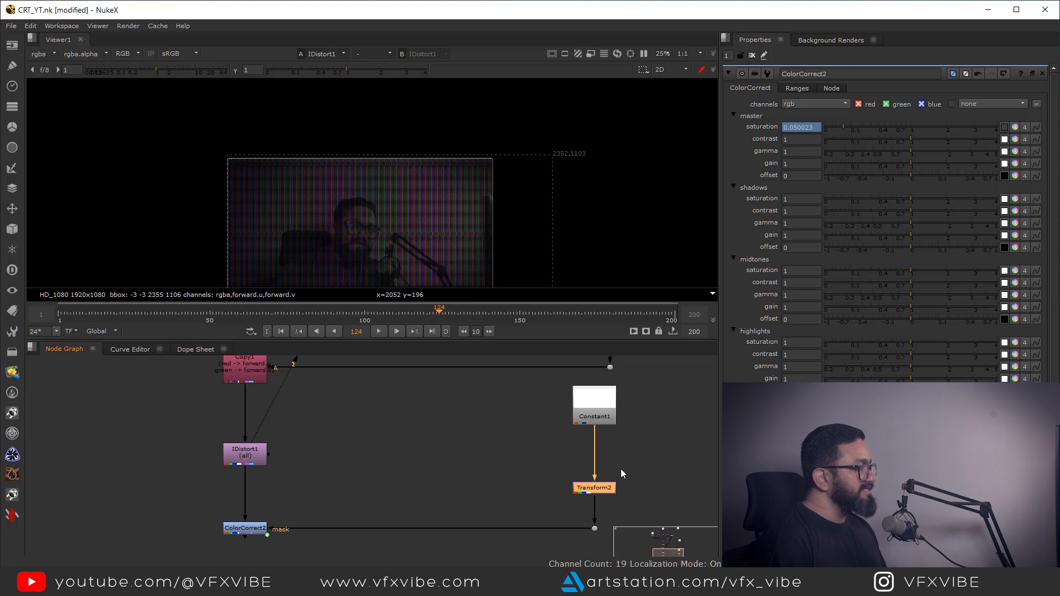
{"action": "key", "text": "Delete"}
{"action": "key", "text": "Tab"}
{"action": "type", "text": "ref"}
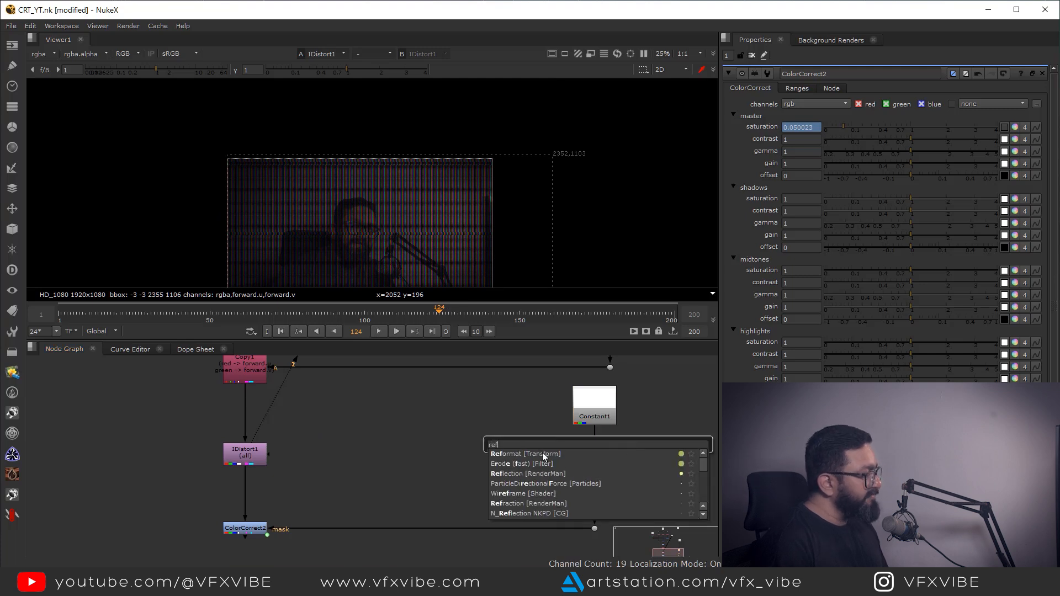
{"action": "left_click", "coordinate": [543, 454]}
{"action": "key", "text": "1"}
{"action": "key", "text": "f"}
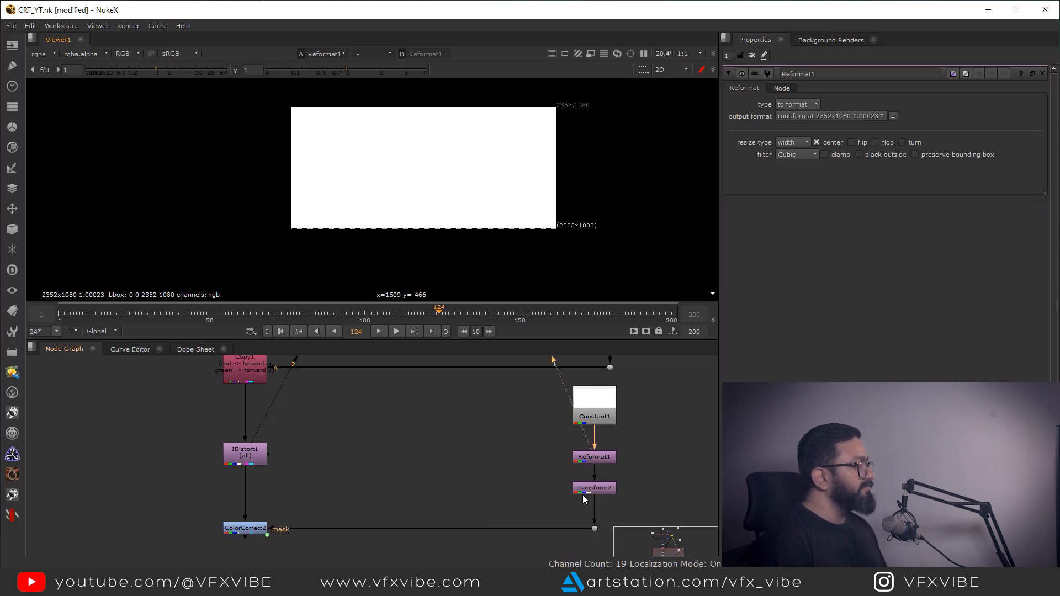
- View ColorCorrect2 again and inspect the masked band across the full image width
{"action": "key", "text": "ctrl+z"}
{"action": "middle_click_drag", "start_coordinate": [319, 200], "coordinate": [468, 200]}
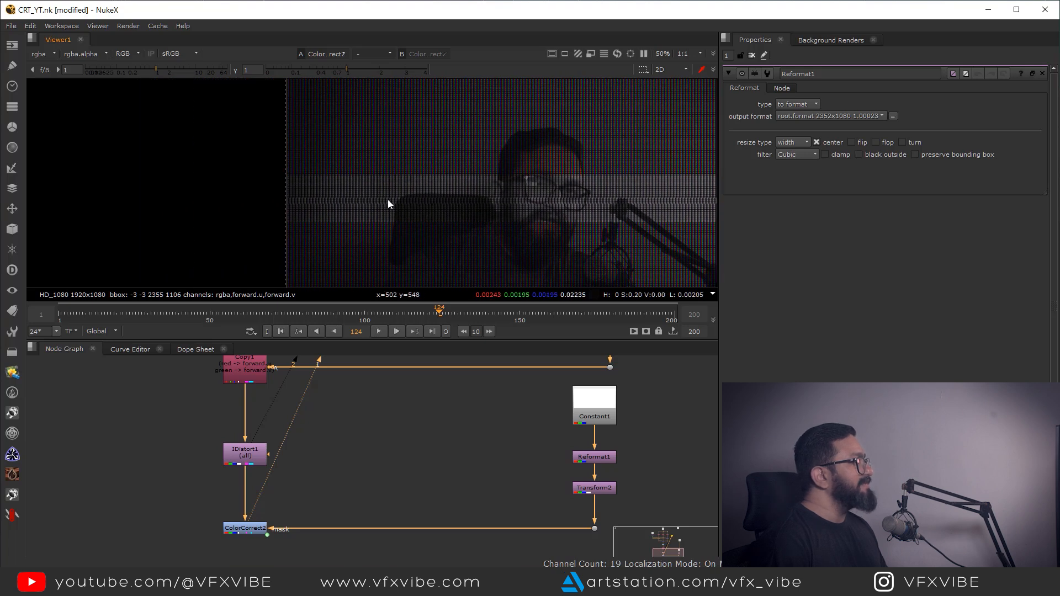
{"action": "middle_click_drag", "start_coordinate": [673, 200], "coordinate": [494, 198]}
{"action": "scroll", "coordinate": [591, 441], "scroll_direction": "down", "scroll_amount": 2}
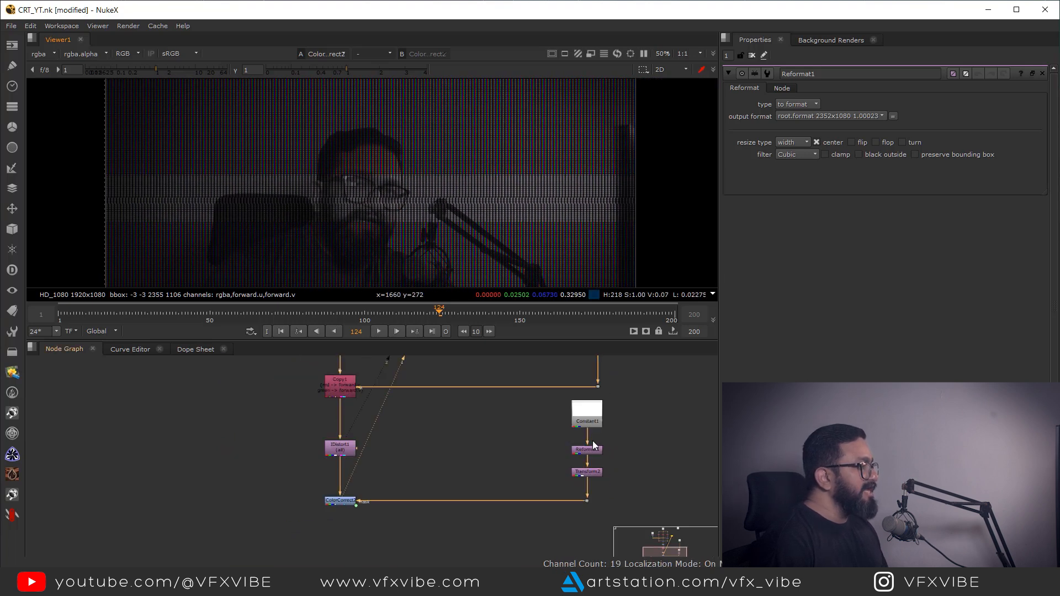
{"action": "scroll", "coordinate": [492, 202], "scroll_direction": "down", "scroll_amount": 5}
{"action": "scroll", "coordinate": [491, 220], "scroll_direction": "up", "scroll_amount": 4}
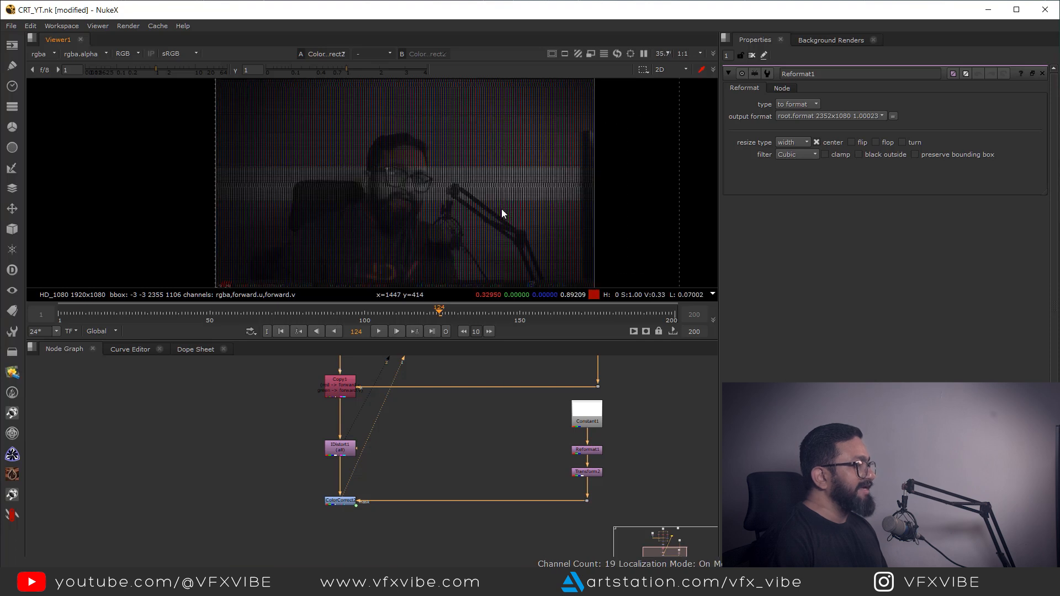
{"action": "scroll", "coordinate": [587, 443], "scroll_direction": "up", "scroll_amount": 3}
- At frame 1, move Transform2's band just above the image to translate -48, 668 and set a translate key
{"action": "left_click", "coordinate": [595, 492]}
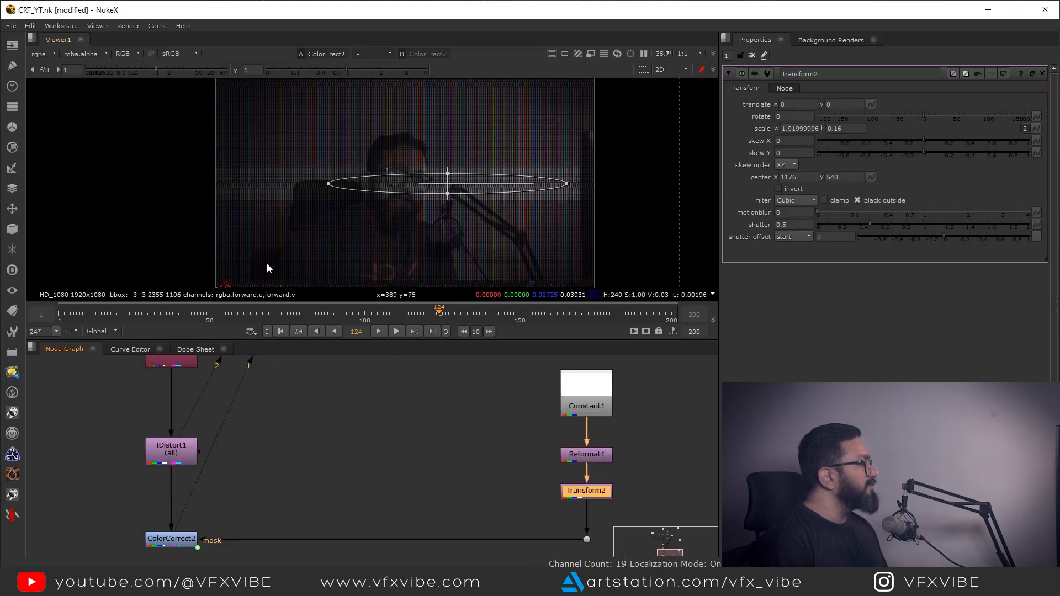
{"action": "left_click", "coordinate": [280, 331]}
{"action": "scroll", "coordinate": [482, 194], "scroll_direction": "down", "scroll_amount": 3}
{"action": "left_click_drag", "start_coordinate": [462, 183], "coordinate": [457, 111]}
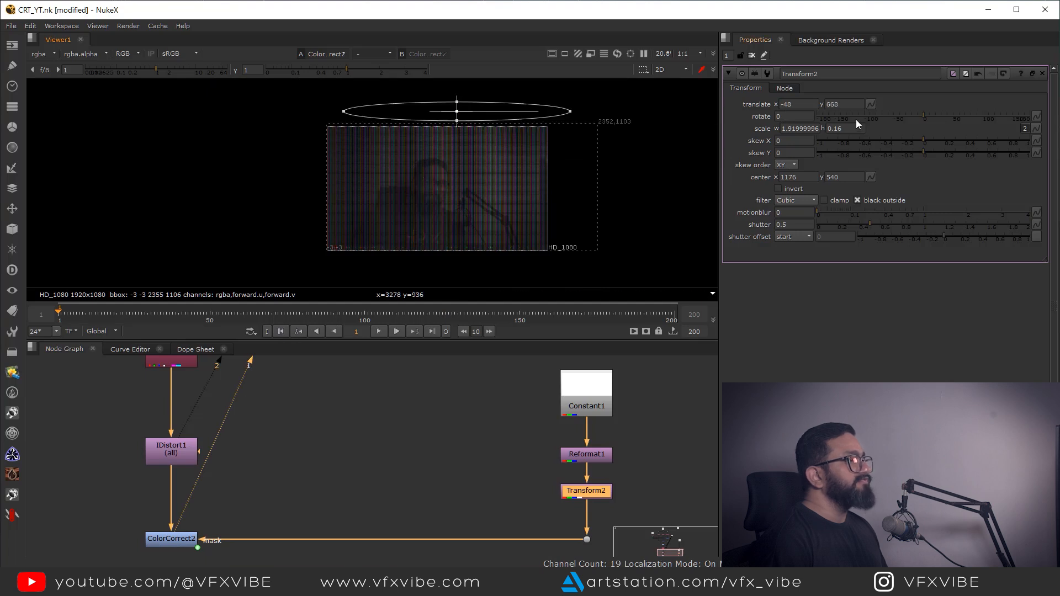
{"action": "left_click", "coordinate": [871, 104]}
{"action": "left_click", "coordinate": [900, 111]}
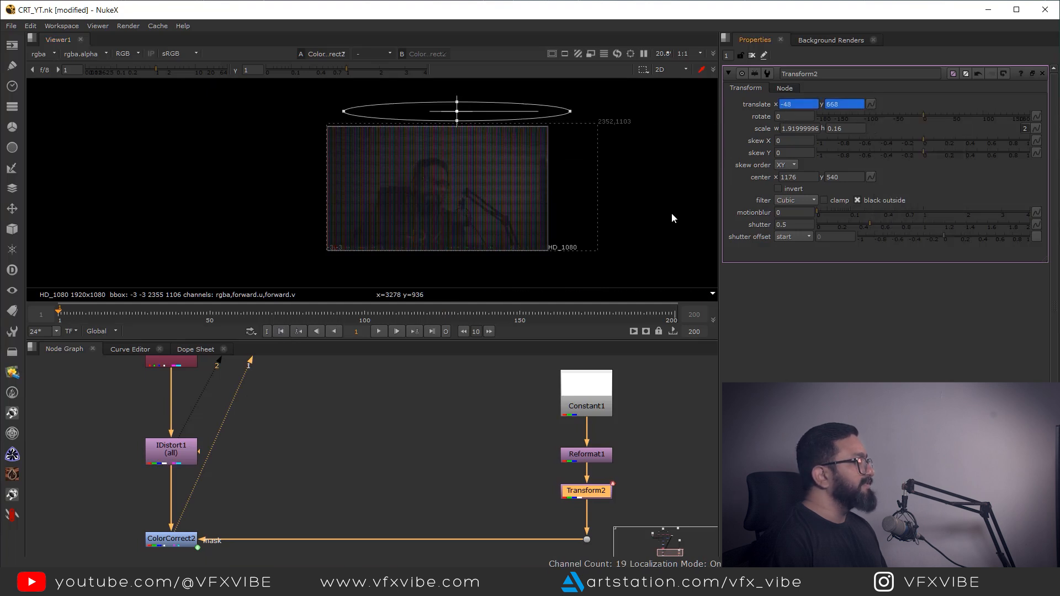
- Key Transform2's translate to -48, -666 below the image at frame 32 and back above it to -62, 654 at frame 33
{"action": "left_click_drag", "start_coordinate": [90, 319], "coordinate": [154, 325]}
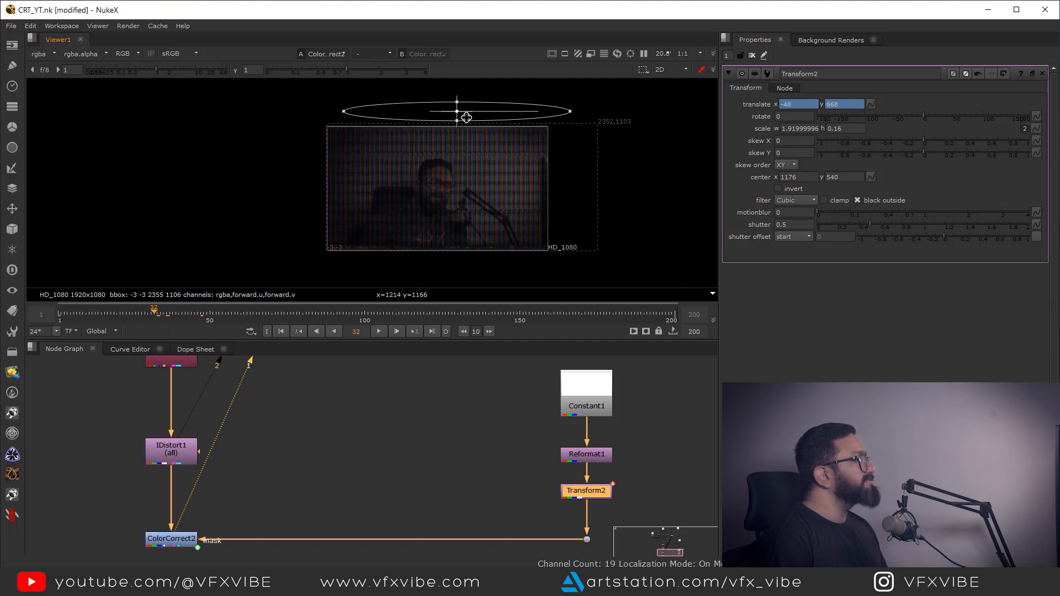
{"action": "left_click_drag", "start_coordinate": [457, 111], "coordinate": [457, 268]}
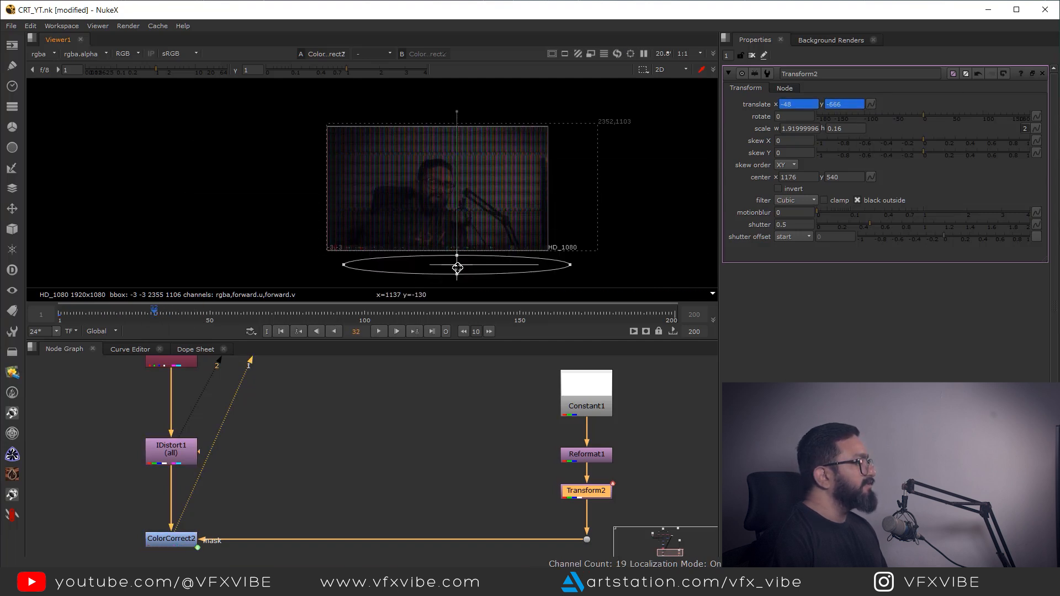
{"action": "key", "text": "Right"}
{"action": "left_click_drag", "start_coordinate": [458, 265], "coordinate": [458, 112]}
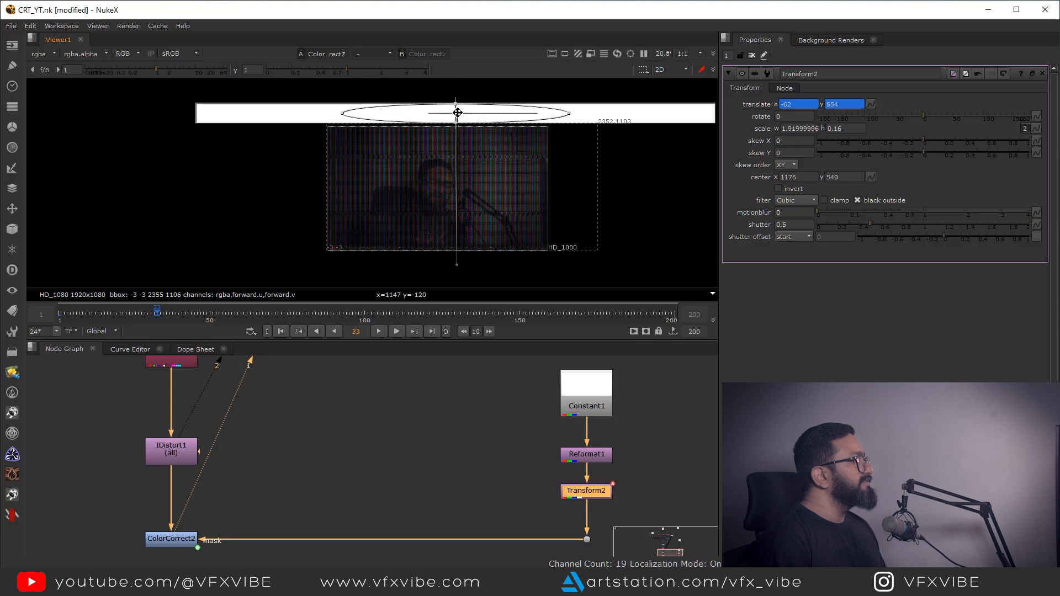
- At frame 56, move Transform2's band below the image again to key a second, faster pass
{"action": "left_click", "coordinate": [201, 313]}
{"action": "left_click_drag", "start_coordinate": [218, 318], "coordinate": [228, 316]}
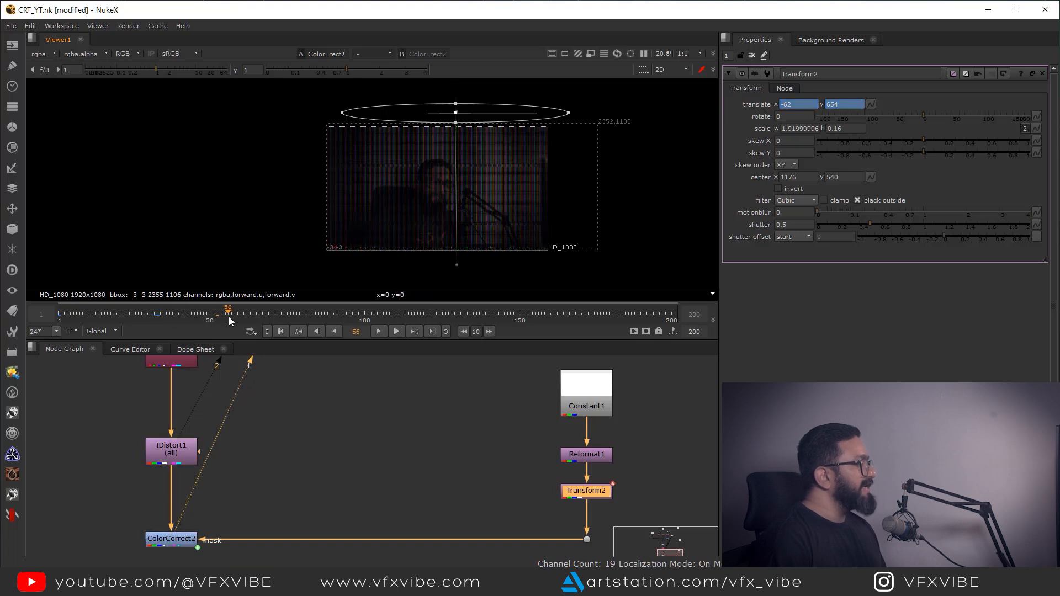
{"action": "left_click_drag", "start_coordinate": [457, 139], "coordinate": [451, 294]}
- Play the animation from the first frame to check the moving band, and close the open node properties
{"action": "left_click", "coordinate": [281, 331]}
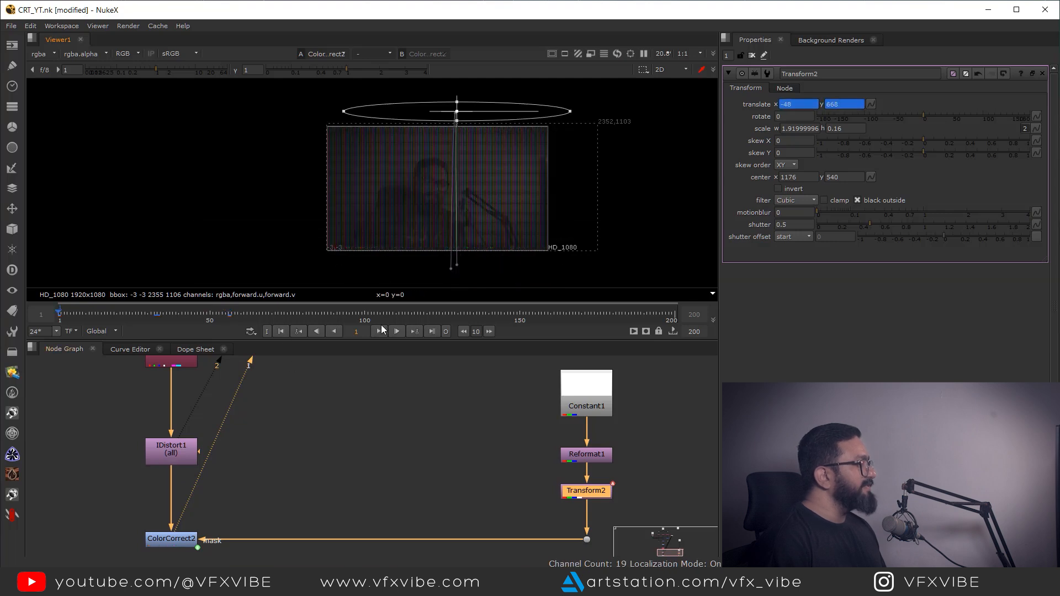
{"action": "key", "text": "l"}
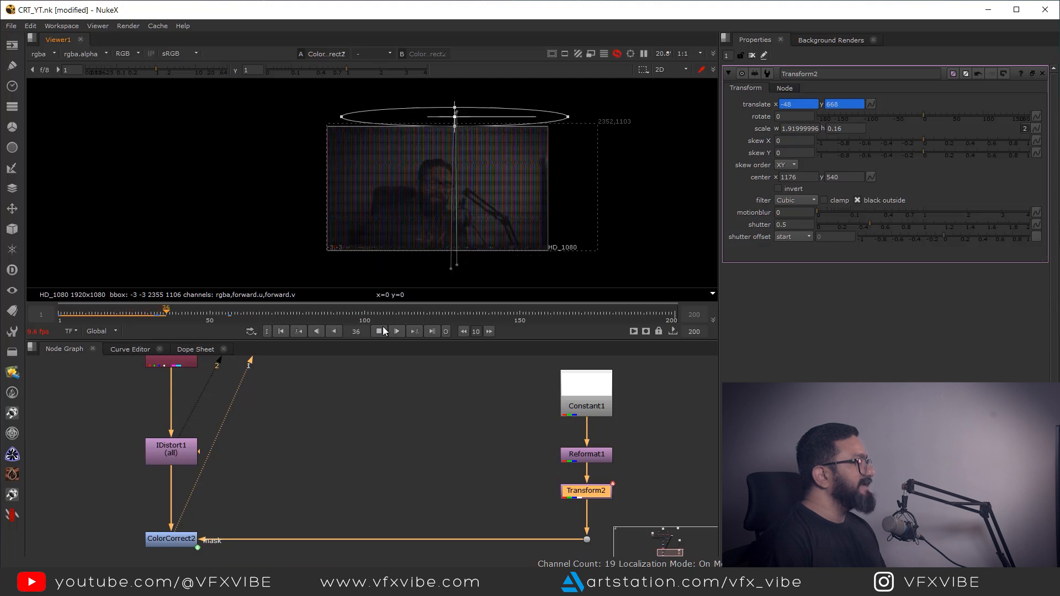
{"action": "left_click", "coordinate": [382, 330]}
{"action": "middle_click_drag", "start_coordinate": [458, 416], "coordinate": [571, 348]}
{"action": "left_click", "coordinate": [286, 471]}
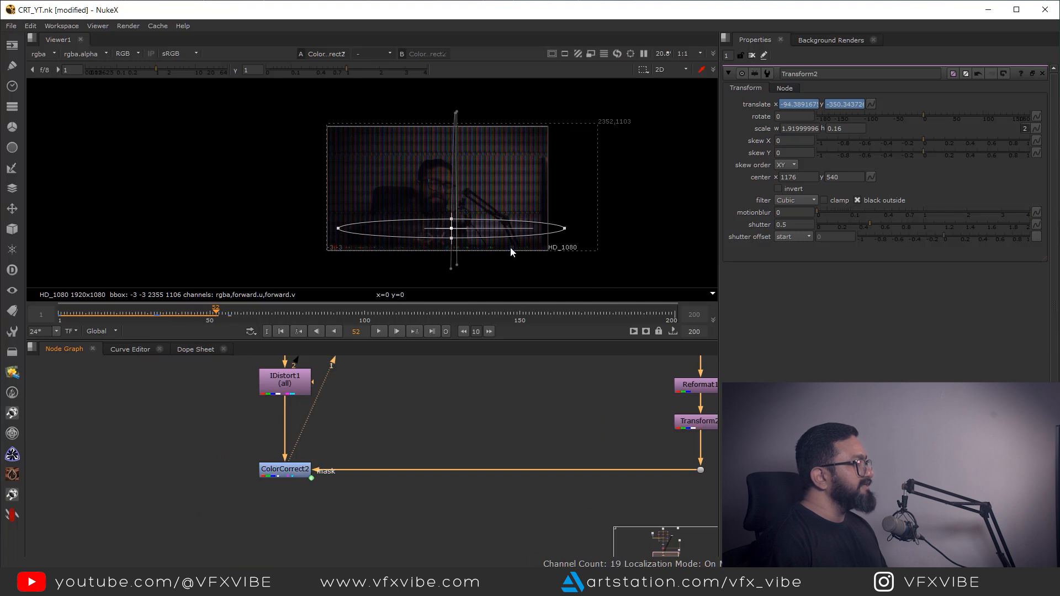
{"action": "left_click", "coordinate": [752, 55]}
- Scrub back to around frame 24 and inspect the moving saturation band up close
{"action": "scroll", "coordinate": [529, 221], "scroll_direction": "up", "scroll_amount": 2}
{"action": "left_click_drag", "start_coordinate": [249, 318], "coordinate": [130, 315]}
{"action": "middle_click_drag", "start_coordinate": [391, 232], "coordinate": [395, 246]}
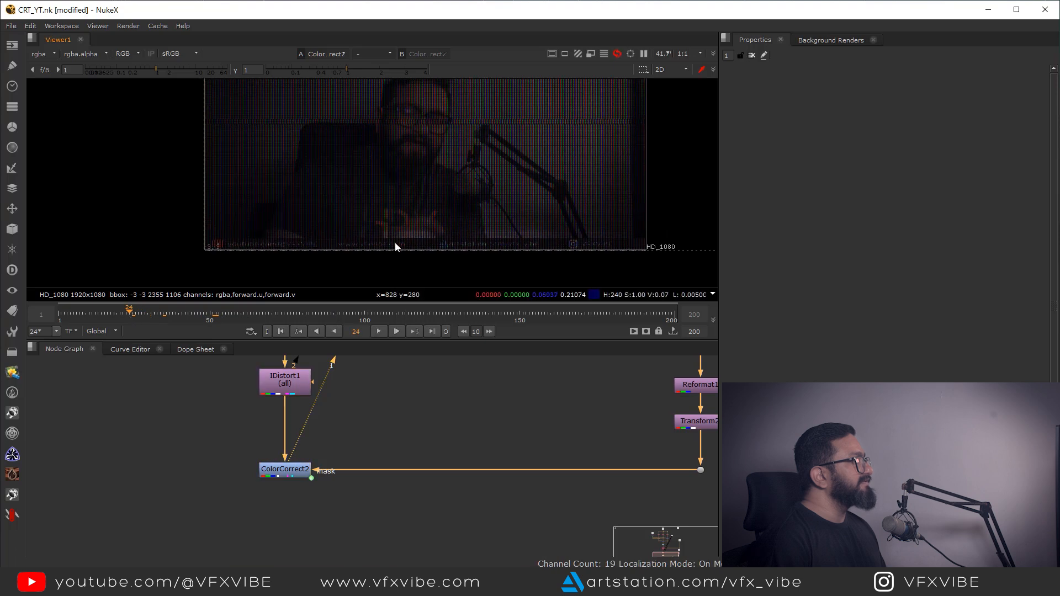
{"action": "scroll", "coordinate": [461, 188], "scroll_direction": "up", "scroll_amount": 2}
{"action": "scroll", "coordinate": [462, 195], "scroll_direction": "down", "scroll_amount": 4}
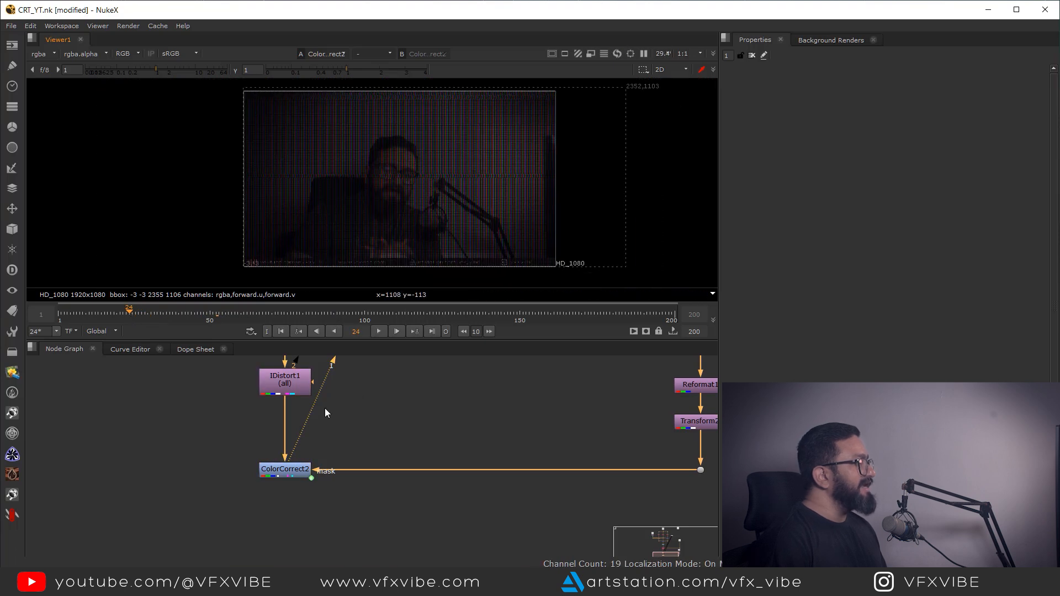
{"action": "left_click_drag", "start_coordinate": [129, 314], "coordinate": [162, 314]}
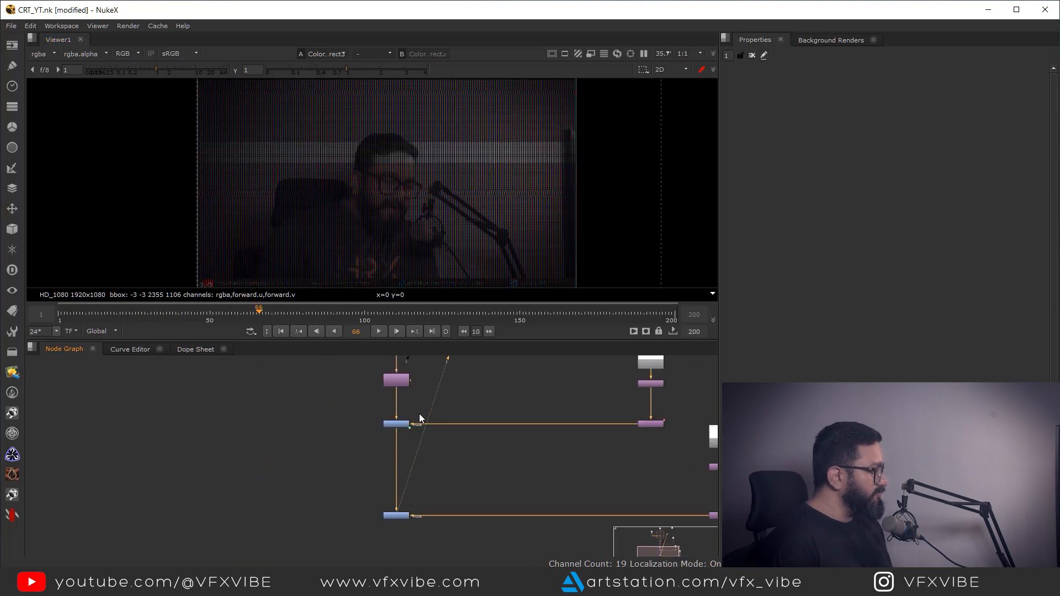
- View ColorCorrect2's result at frame 66 and inspect its band up close
{"action": "middle_click_drag", "start_coordinate": [419, 414], "coordinate": [453, 394]}
{"action": "scroll", "coordinate": [399, 425], "scroll_direction": "up", "scroll_amount": 1}
{"action": "left_click", "coordinate": [401, 427]}
{"action": "key", "text": "1"}
{"action": "left_click_drag", "start_coordinate": [445, 420], "coordinate": [349, 458]}
{"action": "key", "text": "1"}
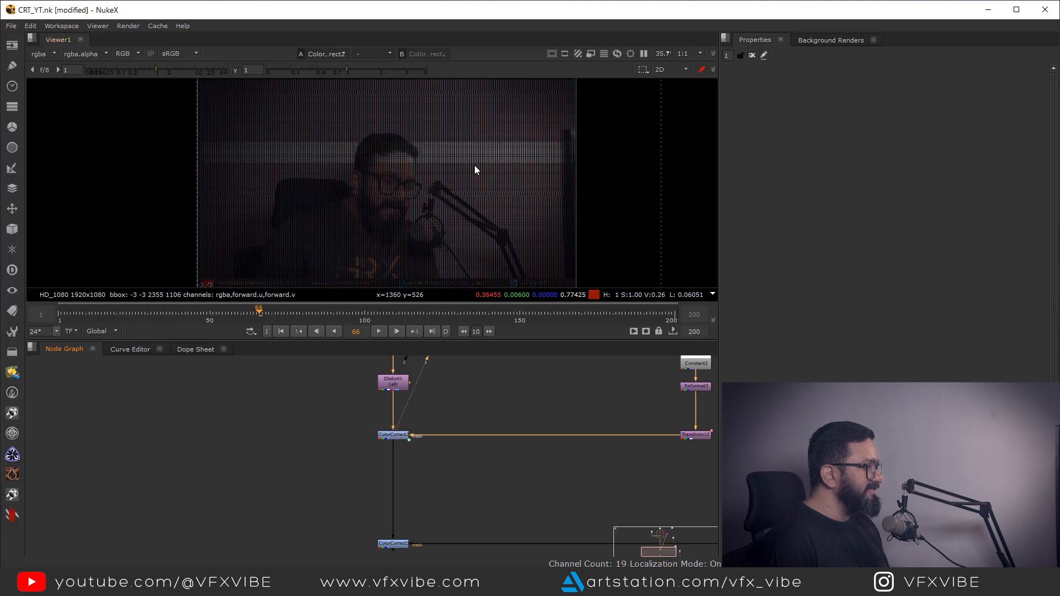
{"action": "scroll", "coordinate": [472, 210], "scroll_direction": "up", "scroll_amount": 1}
{"action": "scroll", "coordinate": [472, 212], "scroll_direction": "up", "scroll_amount": 1}
- Raise the viewer gain to 1.7 and view ColorCorrect3 at the end of the node tree
{"action": "left_click_drag", "start_coordinate": [155, 72], "coordinate": [165, 71]}
{"action": "middle_click_drag", "start_coordinate": [433, 383], "coordinate": [324, 309]}
{"action": "left_click_drag", "start_coordinate": [368, 433], "coordinate": [236, 490]}
{"action": "key", "text": "1"}
{"action": "scroll", "coordinate": [441, 429], "scroll_direction": "down", "scroll_amount": 3}
{"action": "scroll", "coordinate": [442, 429], "scroll_direction": "down", "scroll_amount": 1}
- View the second branch's Transform band, move to frame 86, and inspect ColorCorrect3's result
{"action": "left_click", "coordinate": [554, 448]}
{"action": "key", "text": "1"}
{"action": "left_click_drag", "start_coordinate": [274, 310], "coordinate": [321, 313]}
{"action": "left_click_drag", "start_coordinate": [397, 426], "coordinate": [335, 467]}
{"action": "key", "text": "1"}
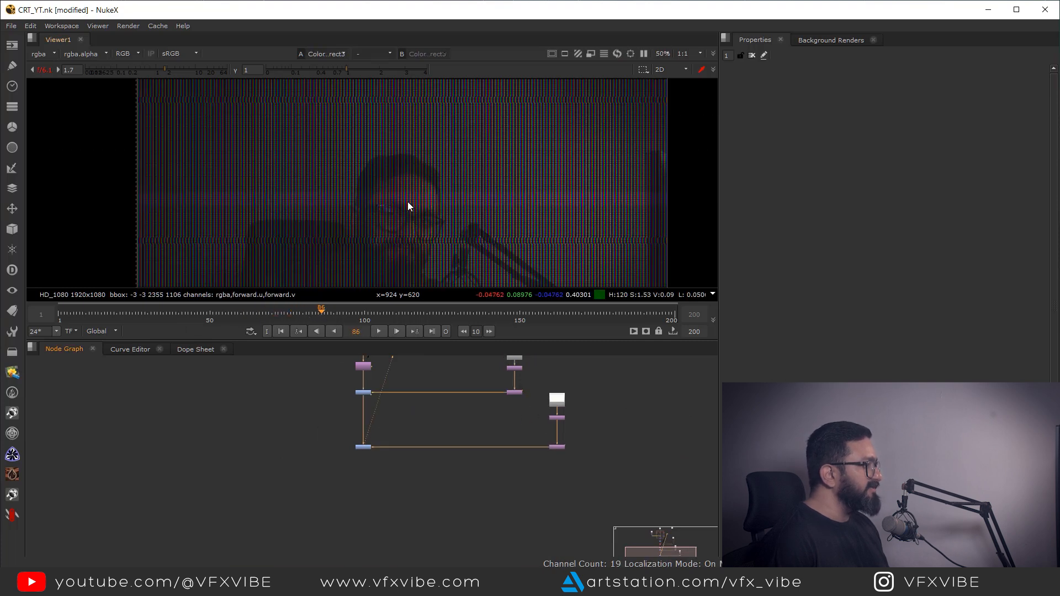
{"action": "middle_click_drag", "start_coordinate": [407, 201], "coordinate": [473, 192]}
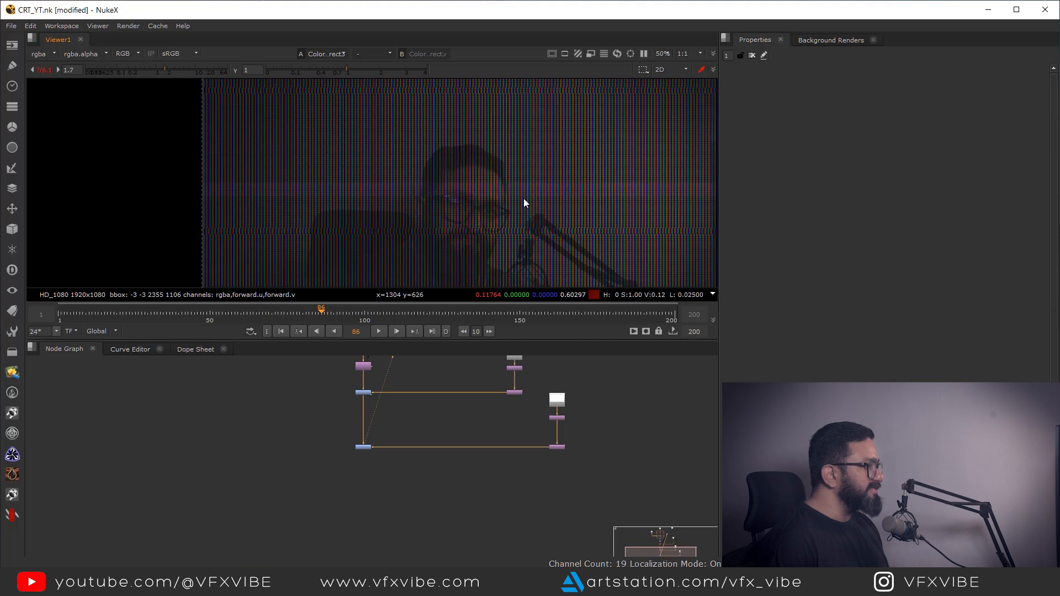
{"action": "scroll", "coordinate": [522, 200], "scroll_direction": "down", "scroll_amount": 4}
{"action": "scroll", "coordinate": [522, 200], "scroll_direction": "up", "scroll_amount": 3}
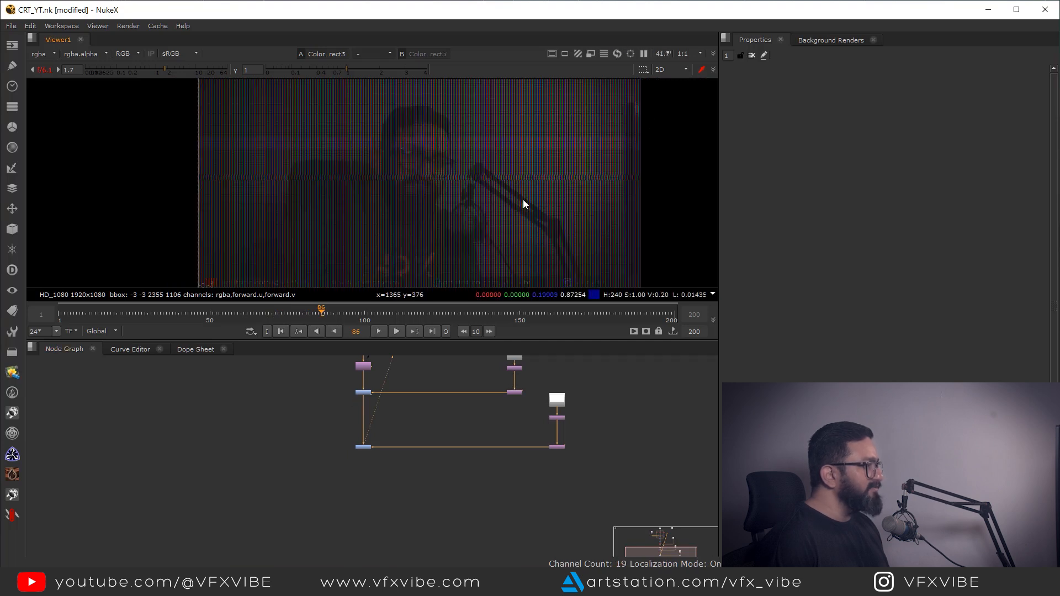
- Play back the CRT scan-line effect in the enlarged viewer from frame 66 to check its look
{"action": "mouse_move", "coordinate": [260, 313]}
{"action": "left_mouse_down"}
{"action": "mouse_move", "coordinate": [232, 313]}
{"action": "mouse_move", "coordinate": [260, 313]}
{"action": "left_mouse_up"}
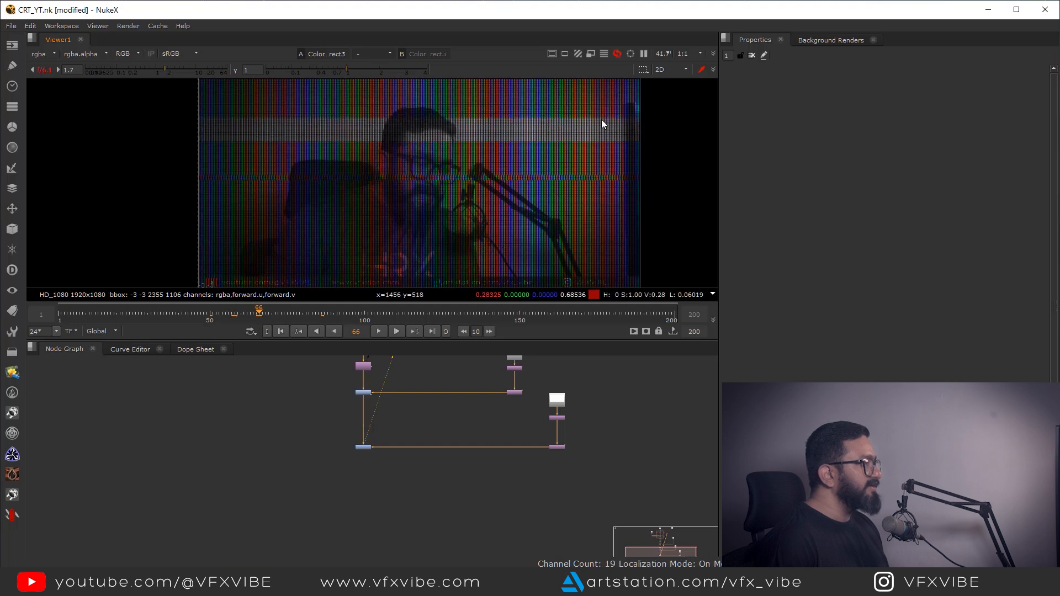
{"action": "scroll", "coordinate": [492, 180], "scroll_direction": "down", "scroll_amount": 2}
{"action": "scroll", "coordinate": [508, 201], "scroll_direction": "up", "scroll_amount": 1}
{"action": "key", "text": "space"}
{"action": "scroll", "coordinate": [525, 253], "scroll_direction": "up", "scroll_amount": 3}
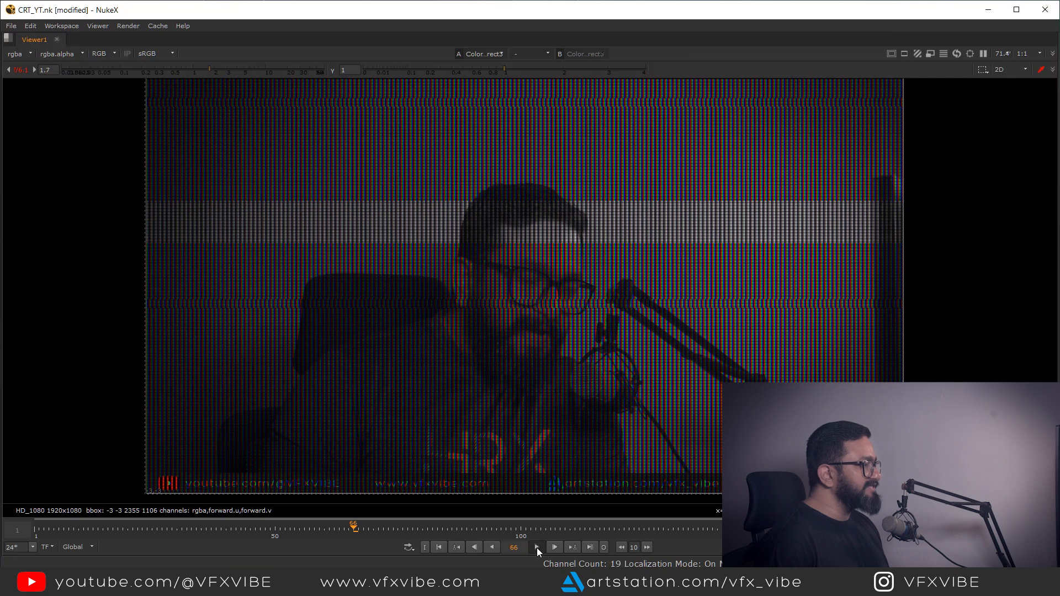
{"action": "left_click", "coordinate": [536, 547]}
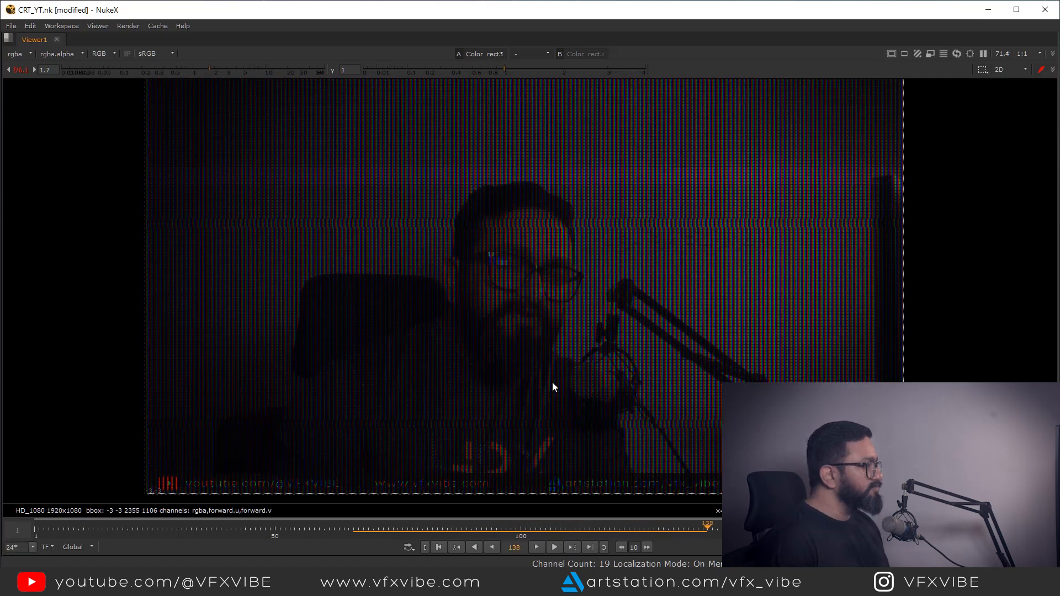
{"action": "key", "text": "space"}
- Select the two side branches fed by white constants in the node graph and nudge them slightly sideways
{"action": "middle_click_drag", "start_coordinate": [507, 376], "coordinate": [501, 492]}
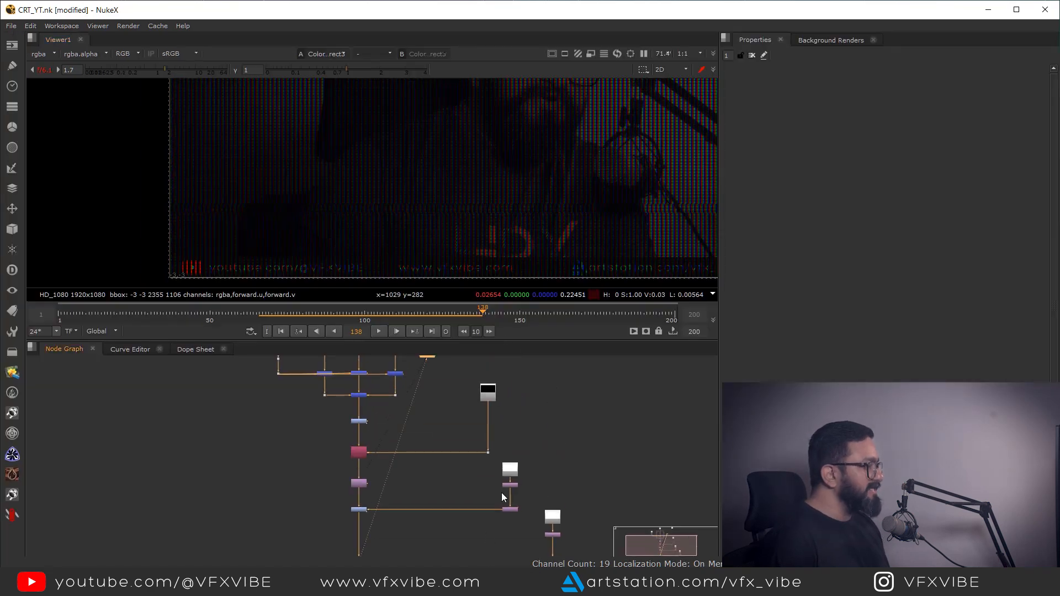
{"action": "scroll", "coordinate": [501, 481], "scroll_direction": "down", "scroll_amount": 2}
{"action": "middle_click_drag", "start_coordinate": [490, 448], "coordinate": [471, 417]}
{"action": "left_click_drag", "start_coordinate": [471, 417], "coordinate": [542, 517]}
{"action": "left_click_drag", "start_coordinate": [518, 471], "coordinate": [526, 472]}
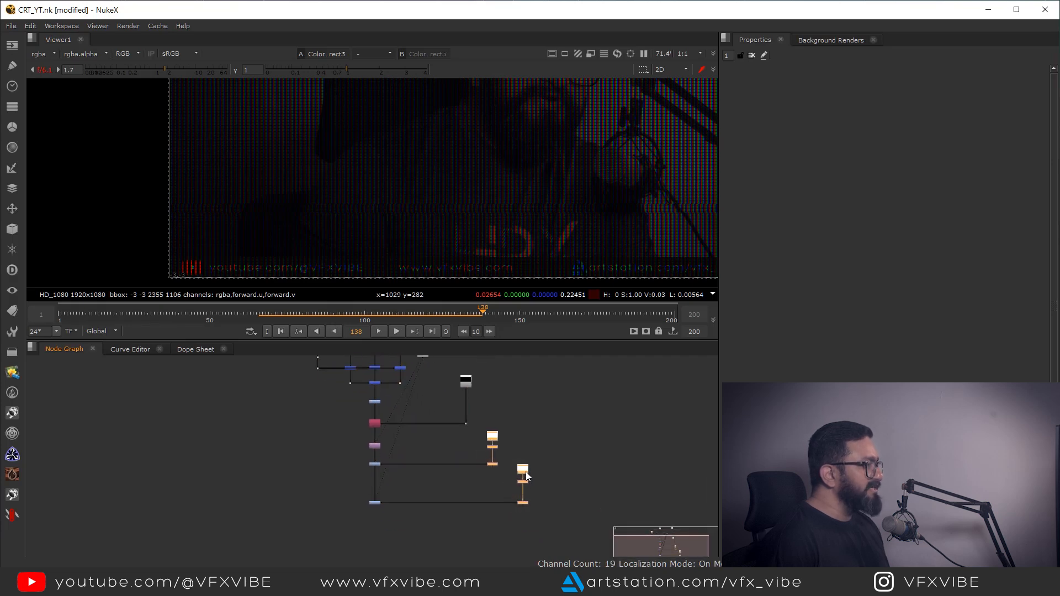
{"action": "scroll", "coordinate": [481, 210], "scroll_direction": "down", "scroll_amount": 3}
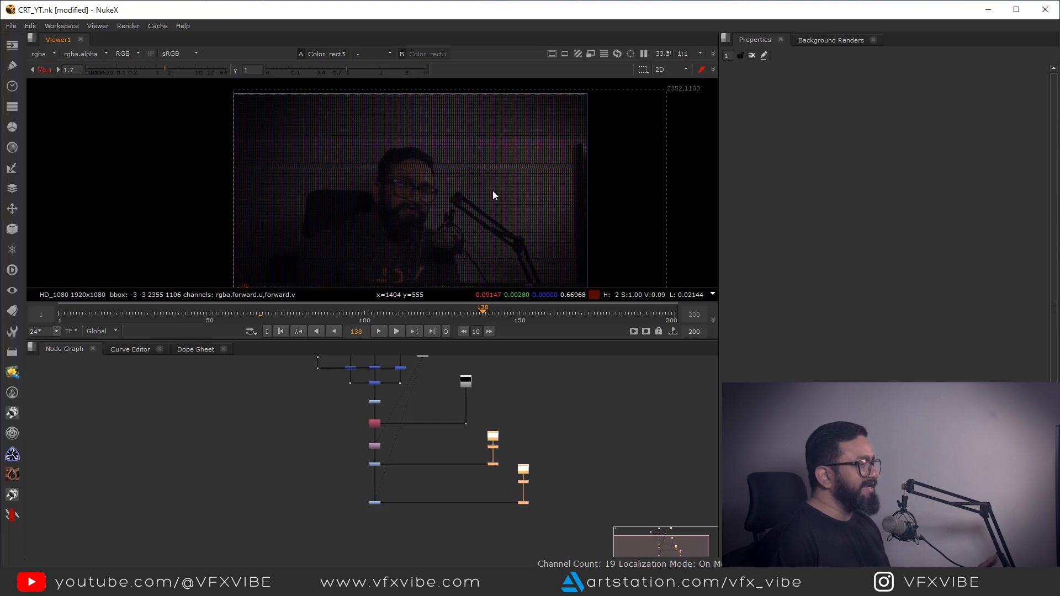
- Move the television footage's Read2 node to an empty area of the node graph and view its output
{"action": "middle_click_drag", "start_coordinate": [416, 461], "coordinate": [531, 530]}
{"action": "scroll", "coordinate": [484, 391], "scroll_direction": "up", "scroll_amount": 3}
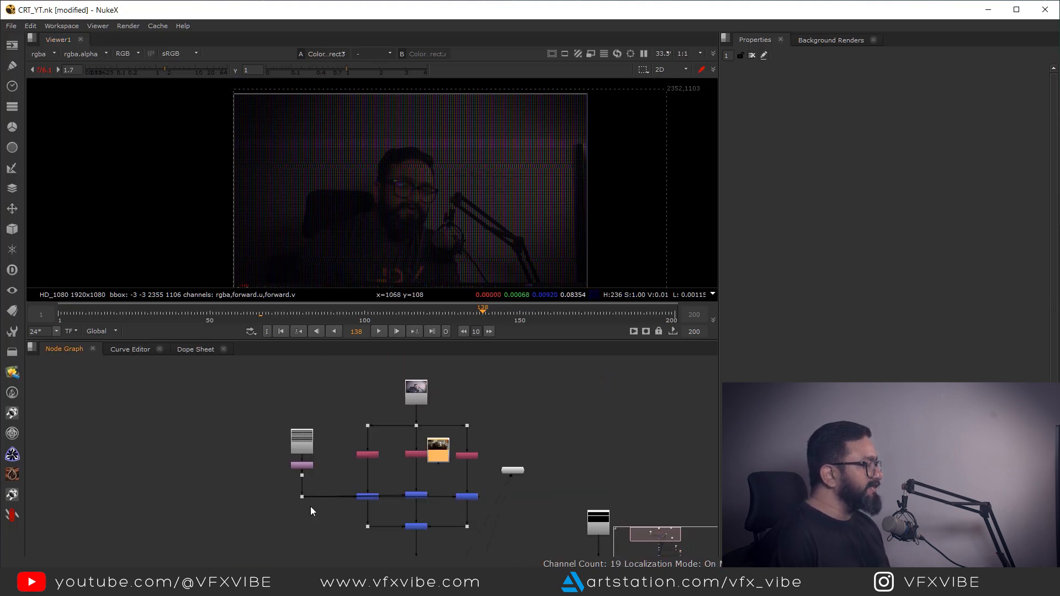
{"action": "left_click_drag", "start_coordinate": [310, 506], "coordinate": [251, 523]}
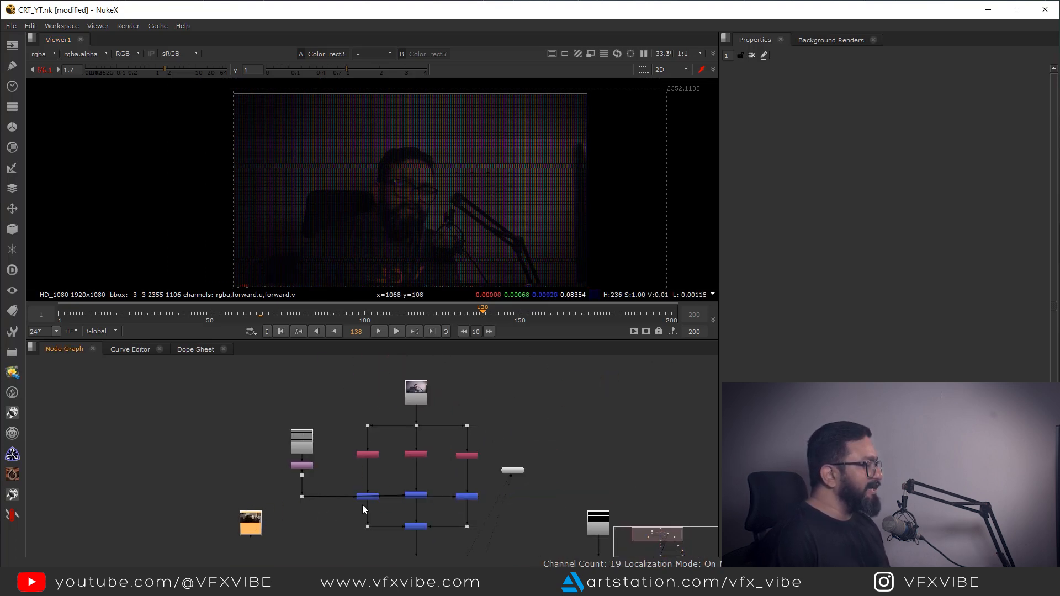
{"action": "middle_click_drag", "start_coordinate": [362, 504], "coordinate": [575, 400]}
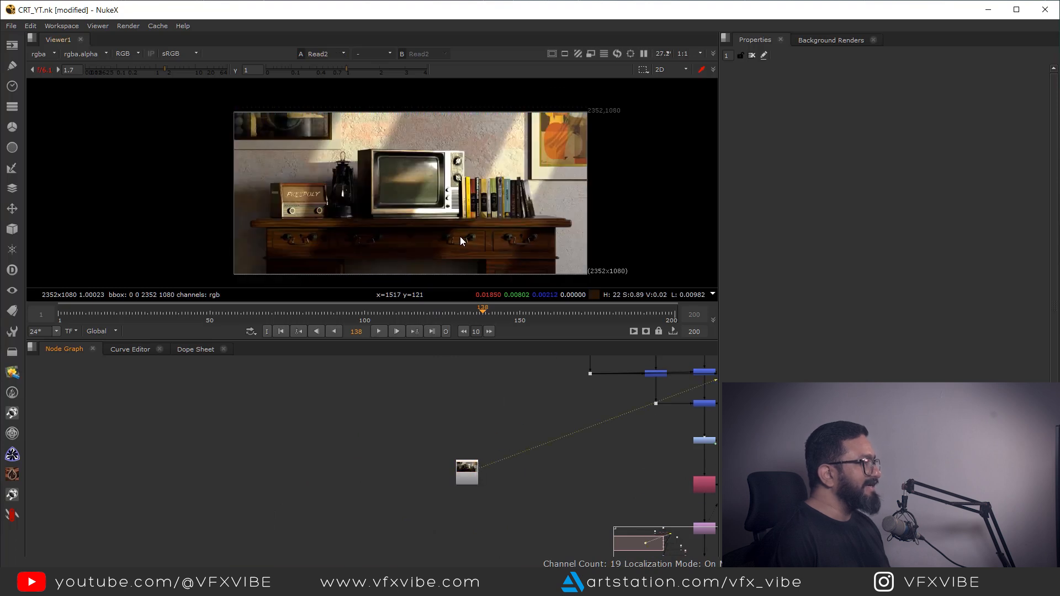
{"action": "middle_click_drag", "start_coordinate": [460, 238], "coordinate": [480, 264]}
{"action": "scroll", "coordinate": [478, 228], "scroll_direction": "up", "scroll_amount": 2}
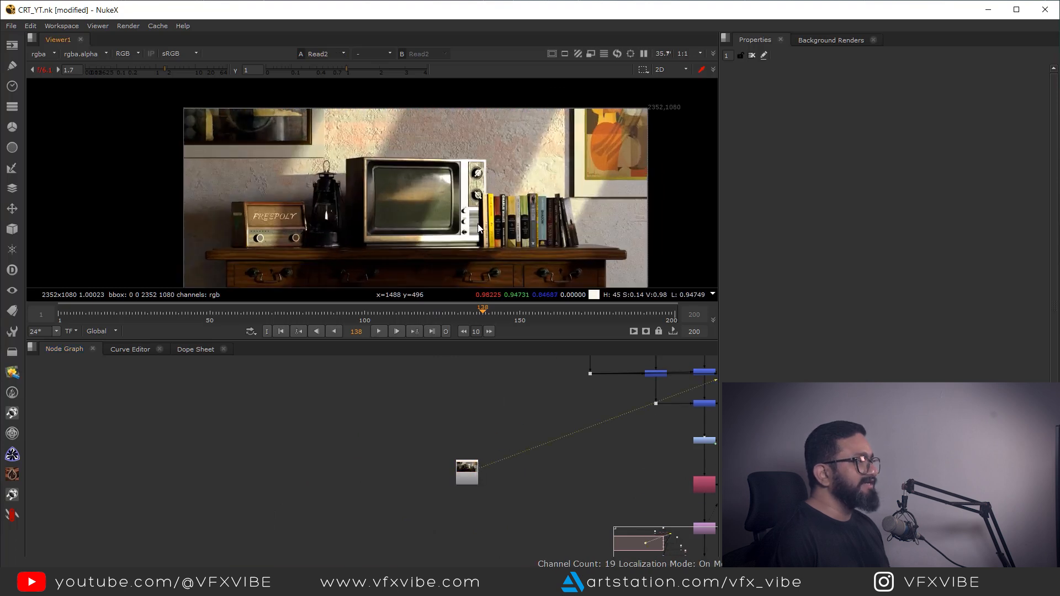
- Scrub through the television footage to review its camera movement, and return to frame 1
{"action": "left_click", "coordinate": [279, 332]}
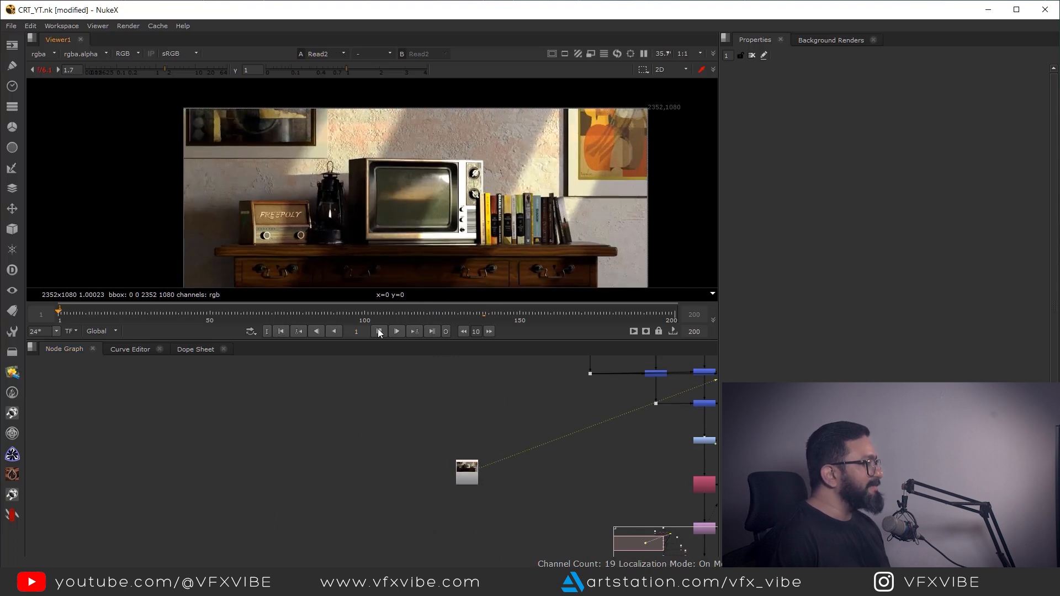
{"action": "mouse_move", "coordinate": [322, 319]}
{"action": "left_mouse_down"}
{"action": "mouse_move", "coordinate": [555, 316]}
{"action": "mouse_move", "coordinate": [269, 318]}
{"action": "mouse_move", "coordinate": [309, 319]}
{"action": "left_mouse_up"}
{"action": "left_click", "coordinate": [281, 331]}
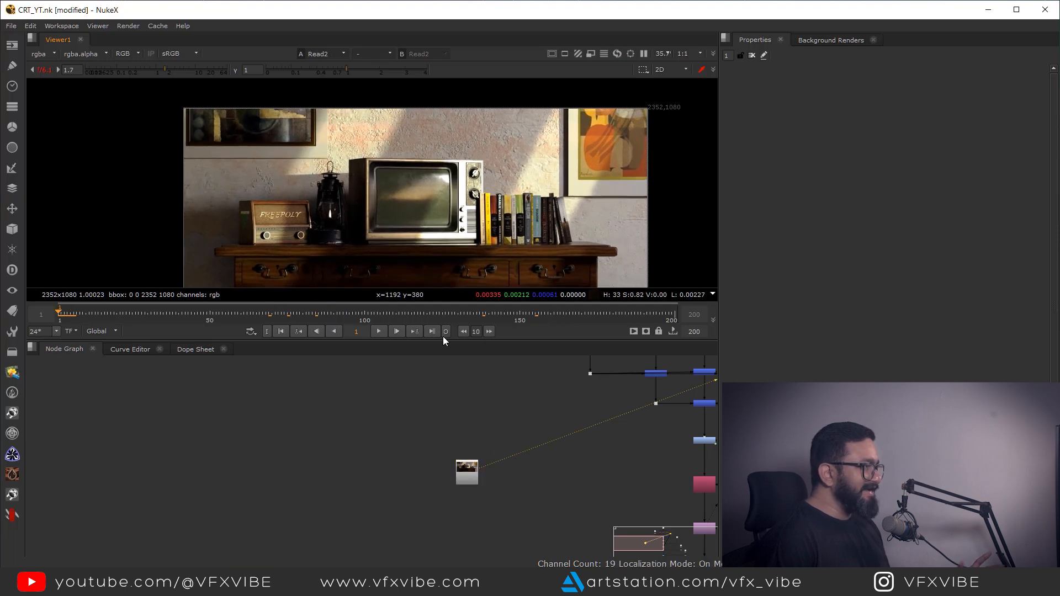
- Add a PlanarTracker node, connect it below Read2 and view its output
{"action": "middle_click_drag", "start_coordinate": [474, 490], "coordinate": [475, 453]}
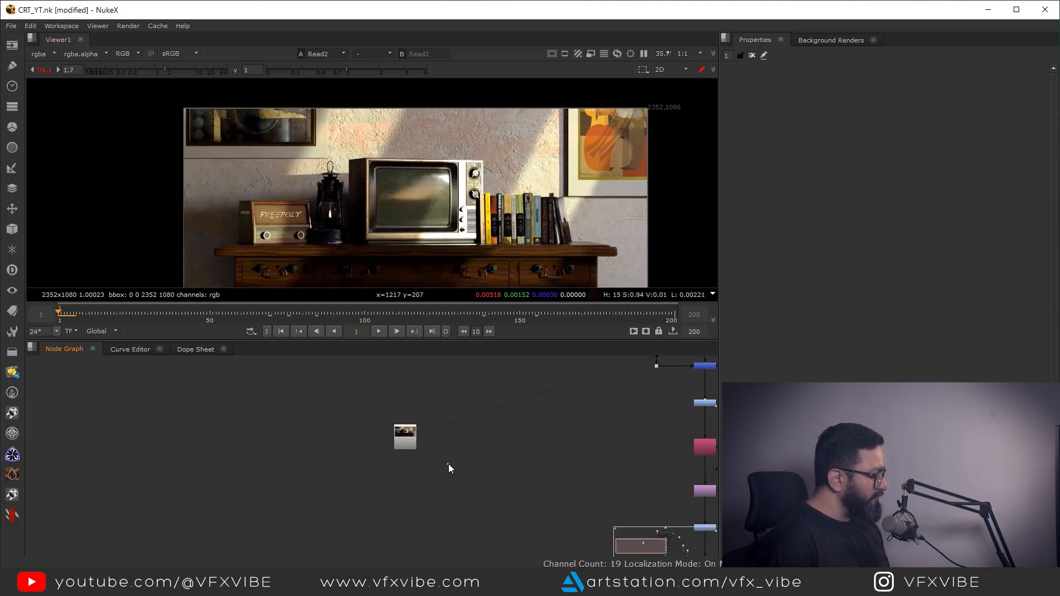
{"action": "key", "text": "Tab"}
{"action": "type", "text": "plana"}
{"action": "left_click", "coordinate": [376, 471]}
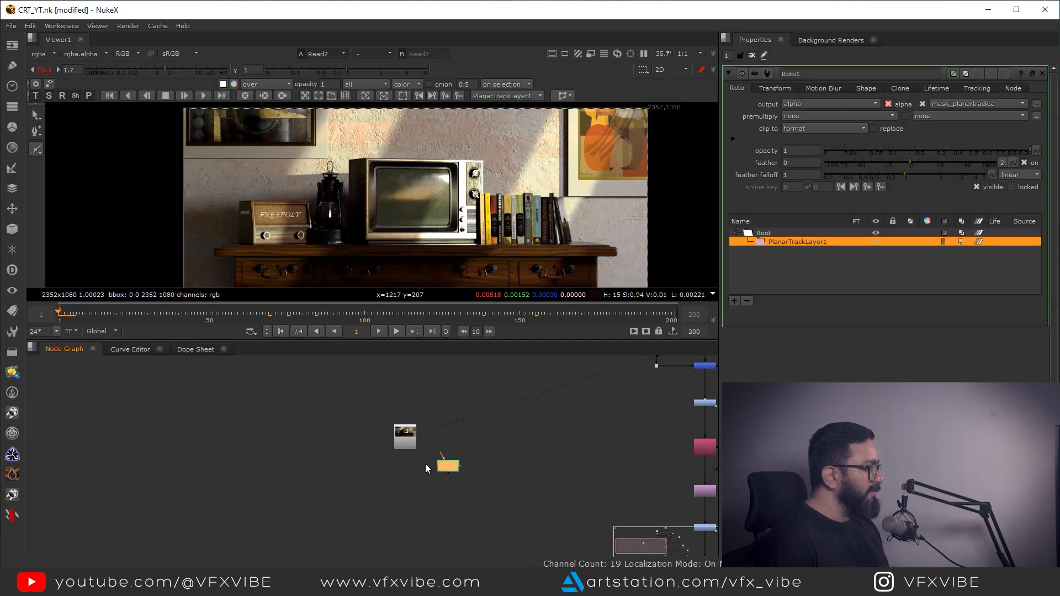
{"action": "scroll", "coordinate": [390, 472], "scroll_direction": "up", "scroll_amount": 2}
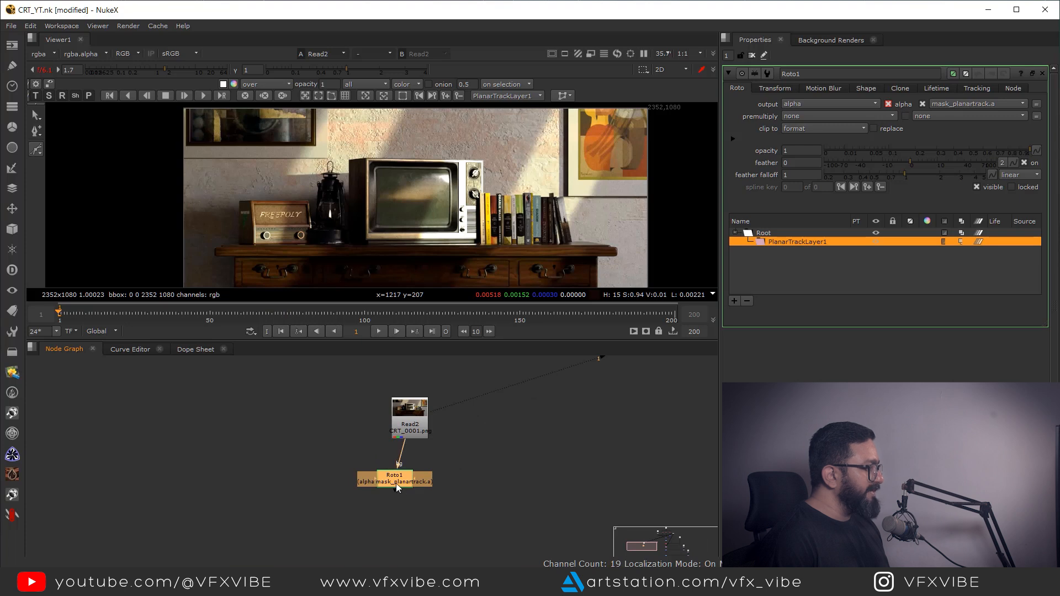
{"action": "key", "text": "1"}
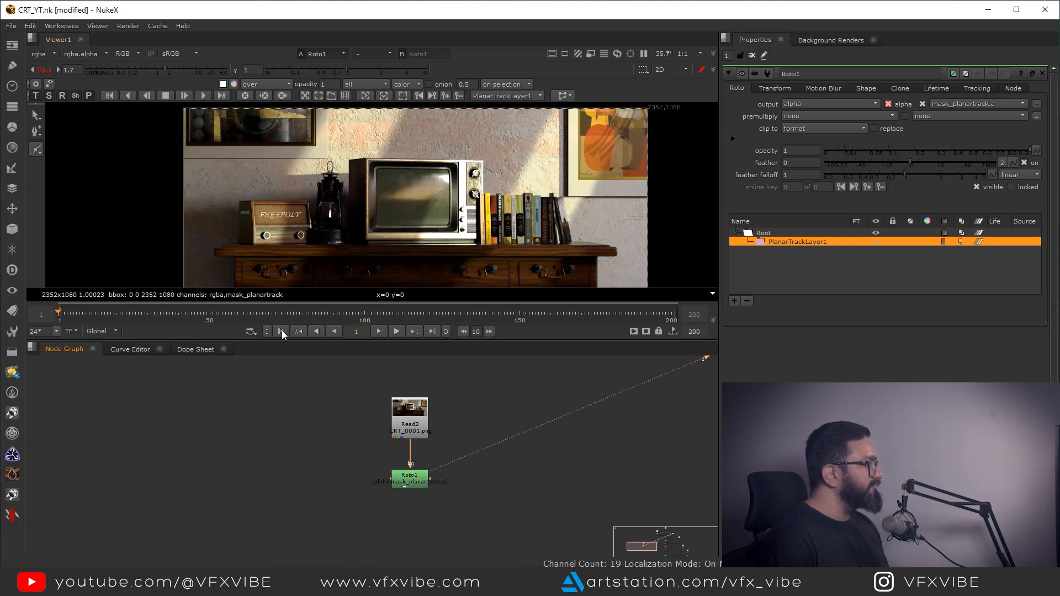
- Draw a four-point Bezier tracking shape around the television body on frame 1
{"action": "key", "text": "space"}
{"action": "scroll", "coordinate": [542, 267], "scroll_direction": "up", "scroll_amount": 4}
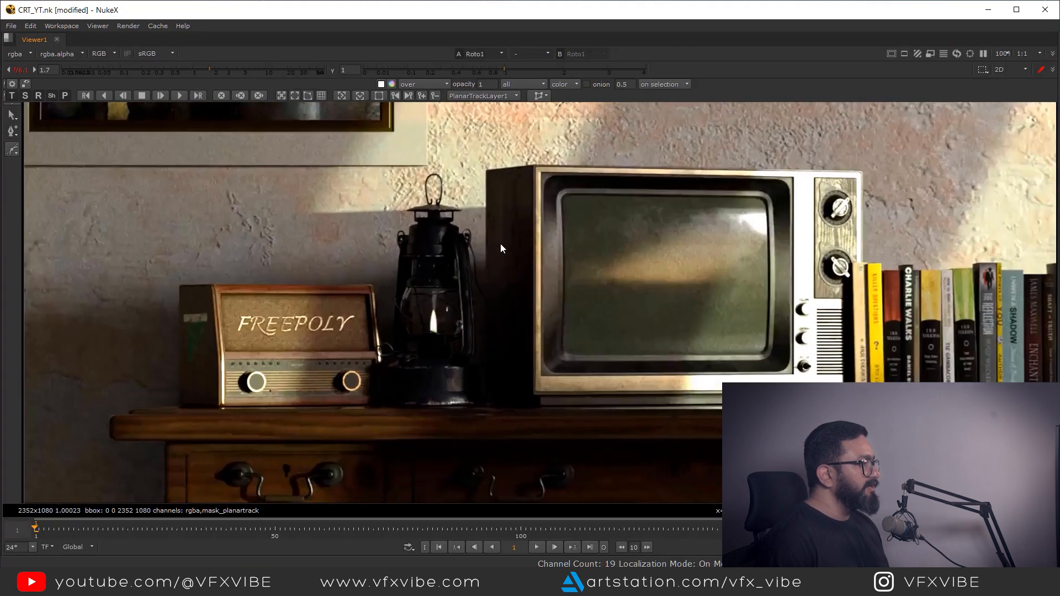
{"action": "left_click", "coordinate": [487, 170]}
{"action": "middle_click_drag", "start_coordinate": [517, 415], "coordinate": [491, 355]}
{"action": "left_click", "coordinate": [483, 348]}
{"action": "left_click", "coordinate": [813, 353]}
{"action": "middle_click_drag", "start_coordinate": [823, 215], "coordinate": [786, 366]}
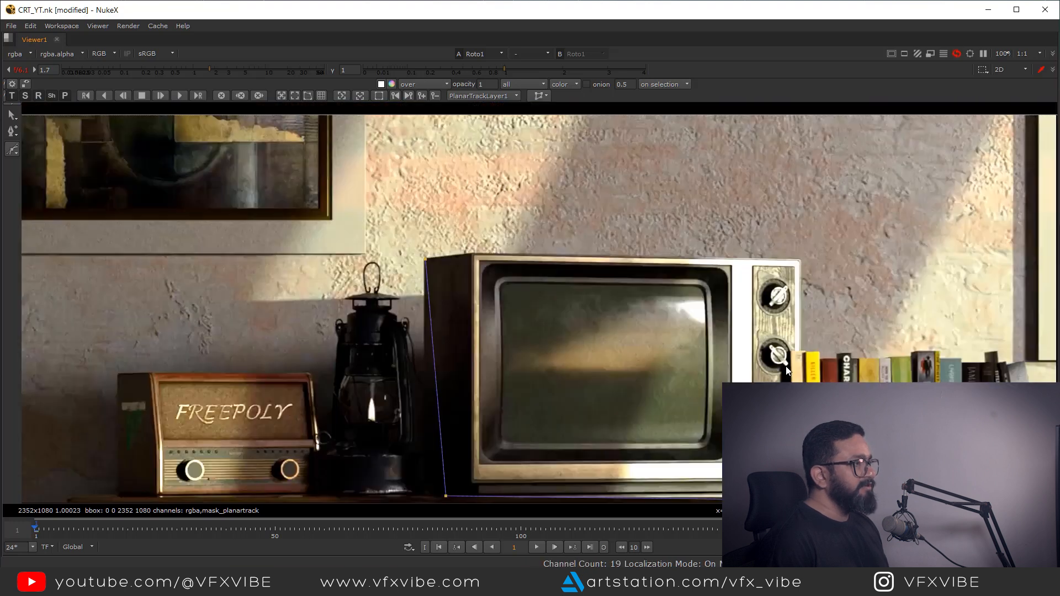
{"action": "left_click", "coordinate": [796, 265]}
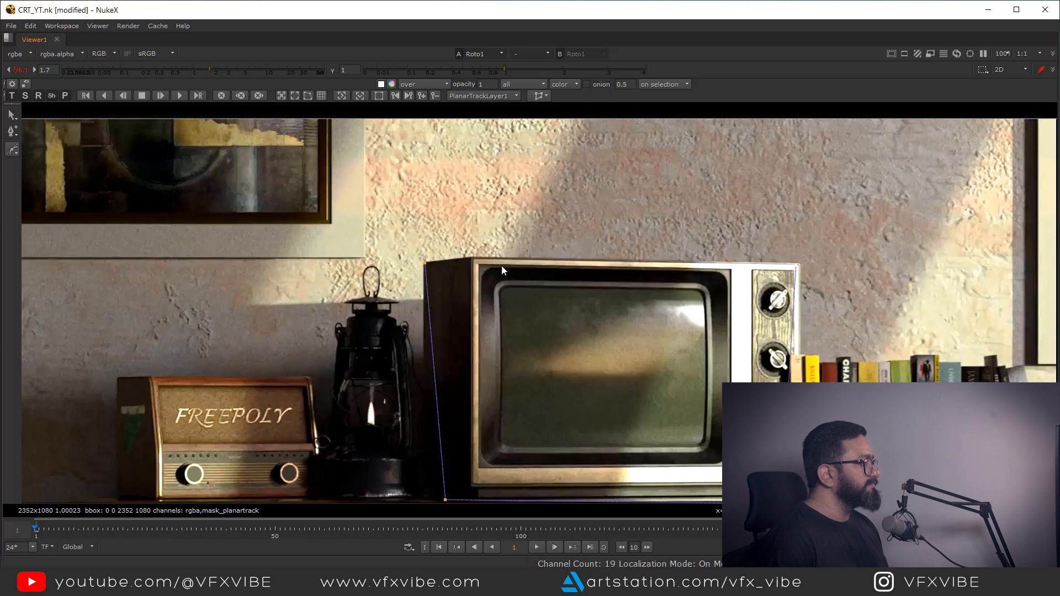
- Move the tracking shape's two left corner points inward along the television's side
{"action": "left_click_drag", "start_coordinate": [427, 263], "coordinate": [445, 262]}
{"action": "middle_click_drag", "start_coordinate": [638, 312], "coordinate": [489, 258]}
{"action": "scroll", "coordinate": [676, 400], "scroll_direction": "up", "scroll_amount": 2}
{"action": "left_click_drag", "start_coordinate": [579, 397], "coordinate": [591, 396]}
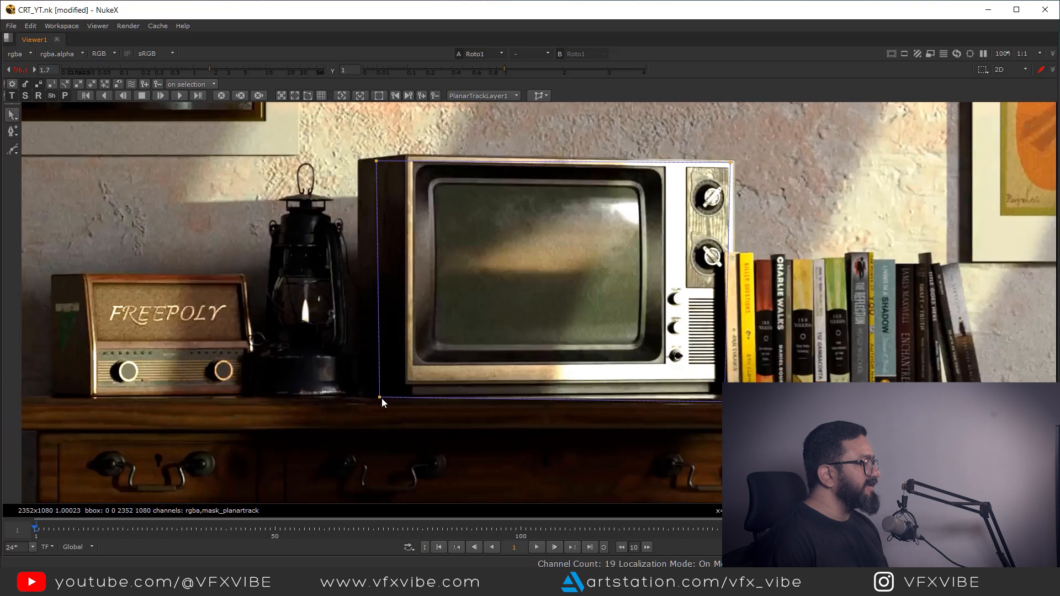
{"action": "left_click_drag", "start_coordinate": [382, 398], "coordinate": [379, 396]}
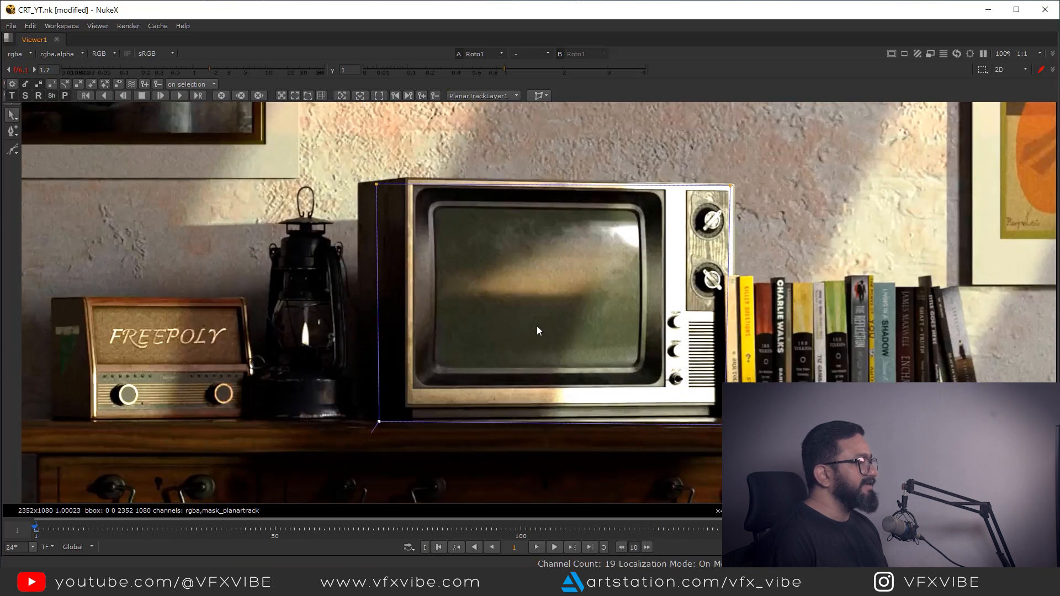
{"action": "middle_click_drag", "start_coordinate": [536, 326], "coordinate": [501, 307]}
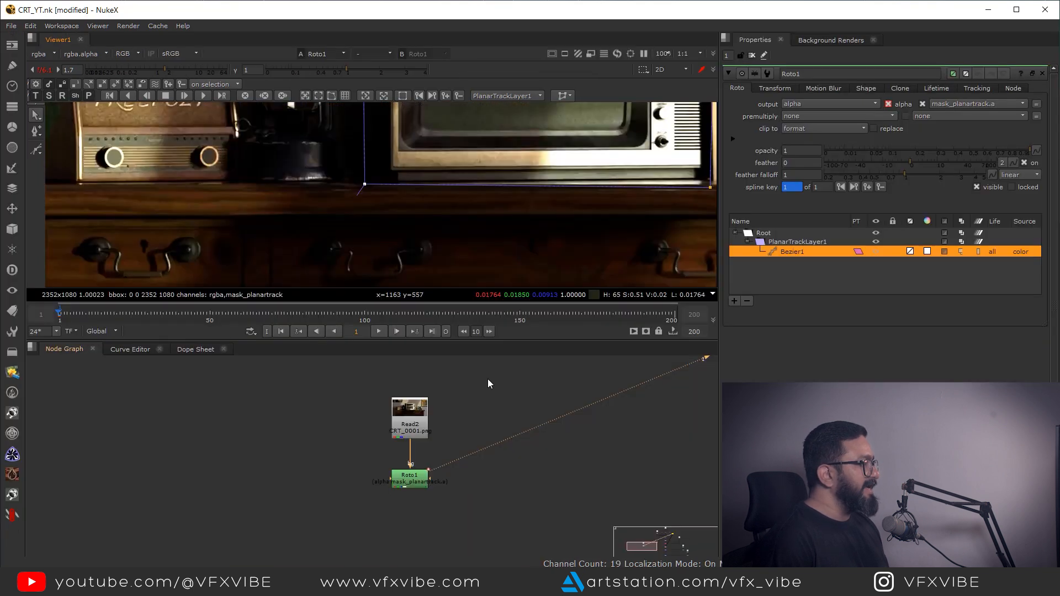
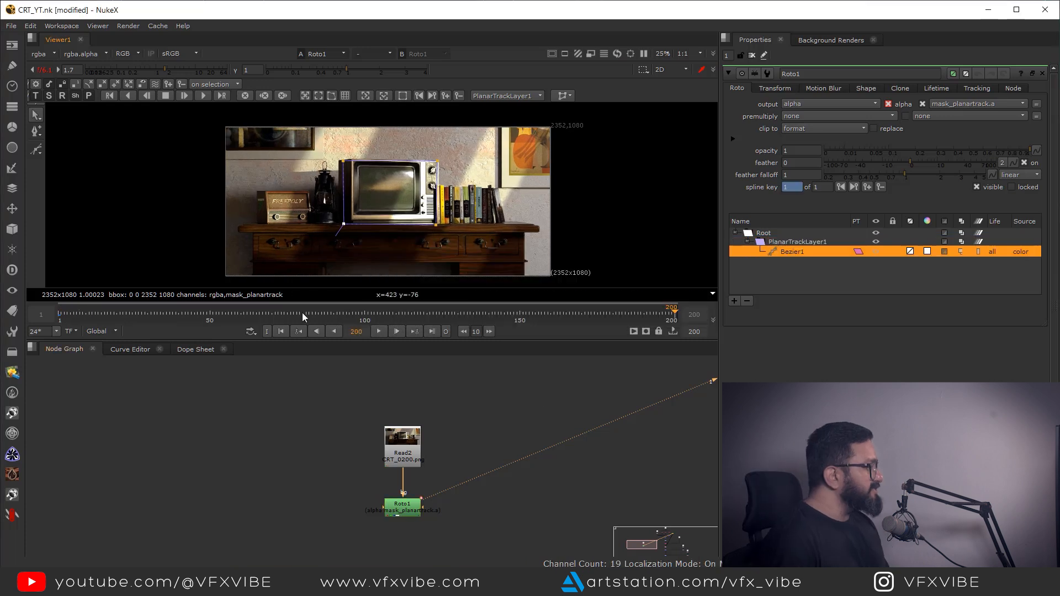
- Scrub the shot to check the tracking shape, return to frame 1 and display the planar surface
{"action": "left_click_drag", "start_coordinate": [303, 314], "coordinate": [229, 321]}
{"action": "left_click_drag", "start_coordinate": [139, 317], "coordinate": [111, 318]}
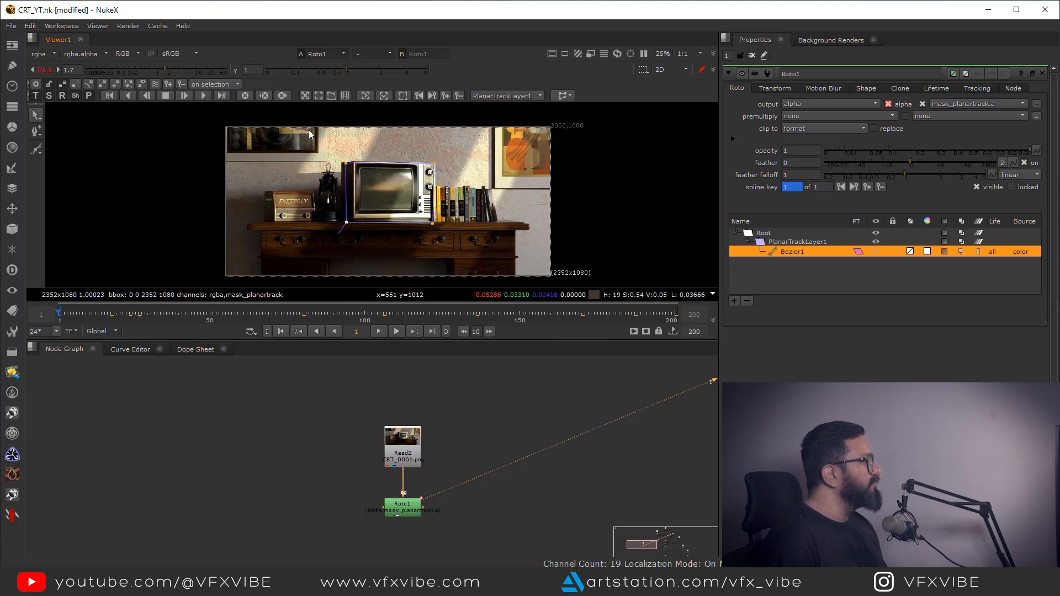
{"action": "left_click", "coordinate": [331, 96]}
- Place the planar surface's two upper corners on the upper inner corners of the television's screen frame
{"action": "scroll", "coordinate": [317, 185], "scroll_direction": "up", "scroll_amount": 6}
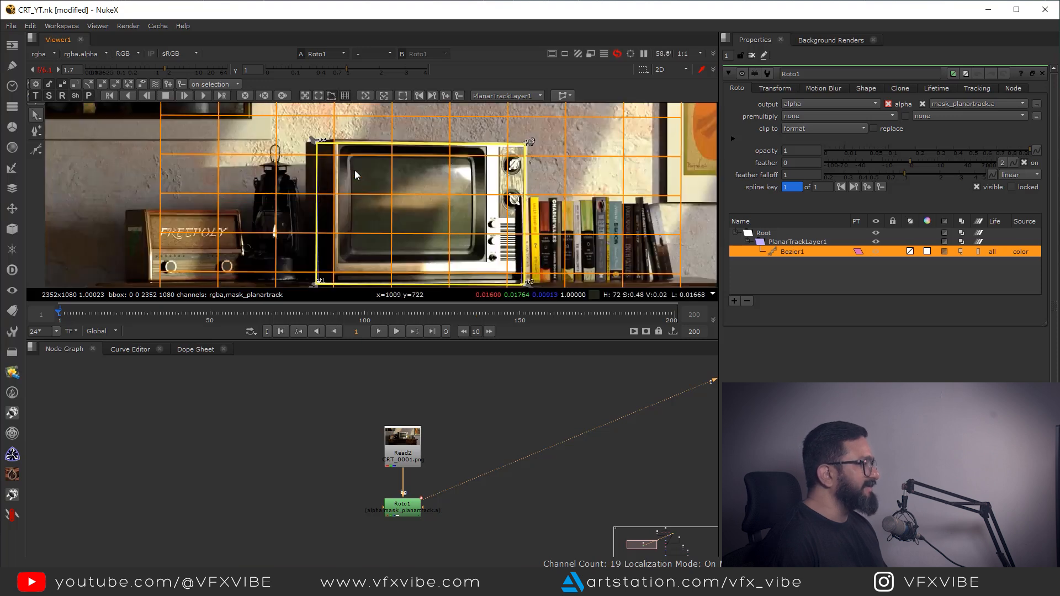
{"action": "scroll", "coordinate": [315, 193], "scroll_direction": "up", "scroll_amount": 5}
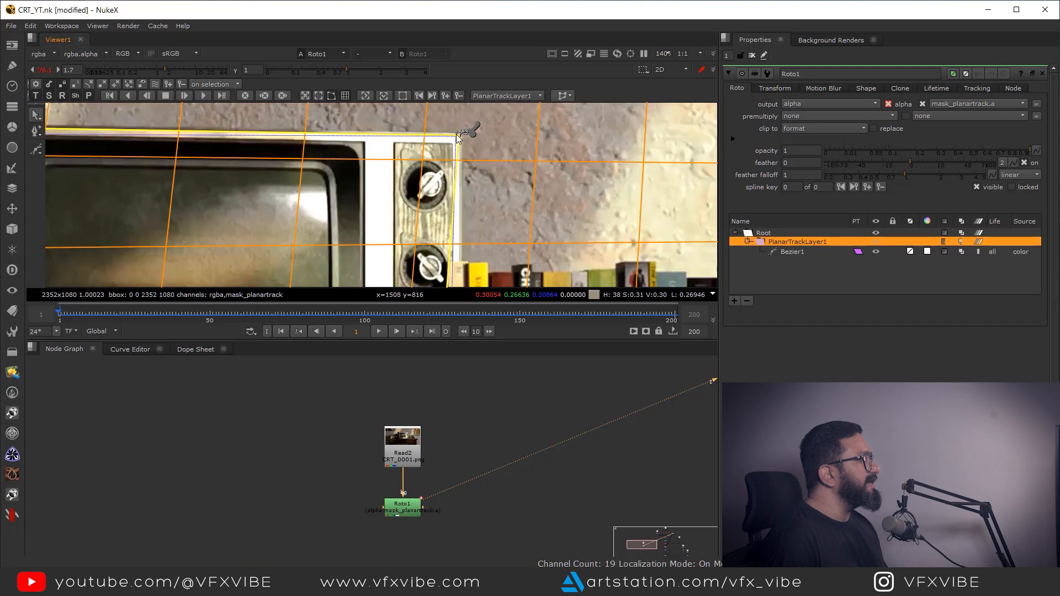
{"action": "left_click_drag", "start_coordinate": [449, 136], "coordinate": [369, 144]}
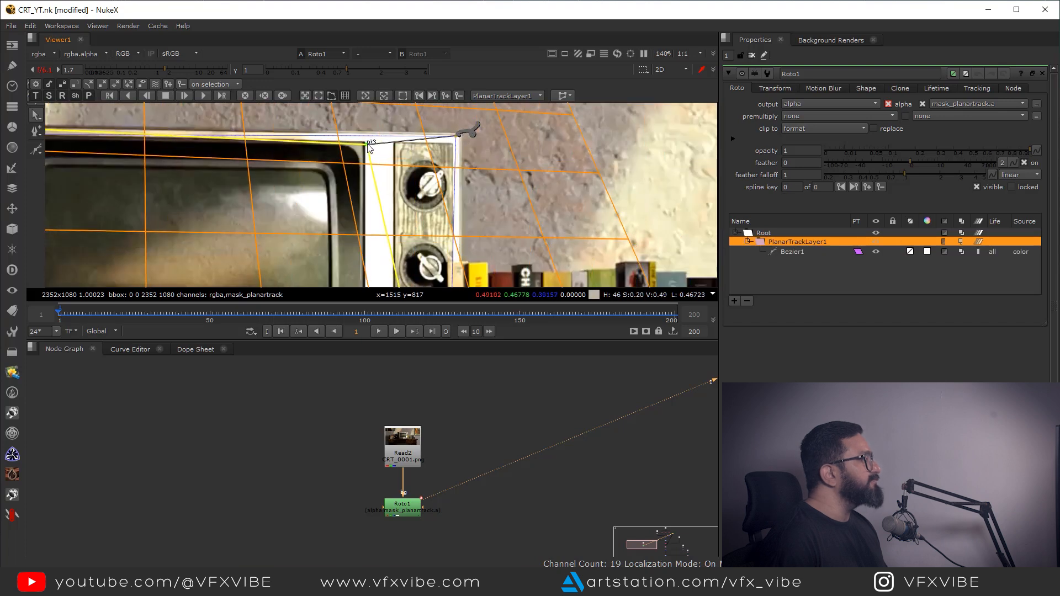
{"action": "scroll", "coordinate": [368, 146], "scroll_direction": "up", "scroll_amount": 5}
{"action": "scroll", "coordinate": [368, 146], "scroll_direction": "up", "scroll_amount": 6}
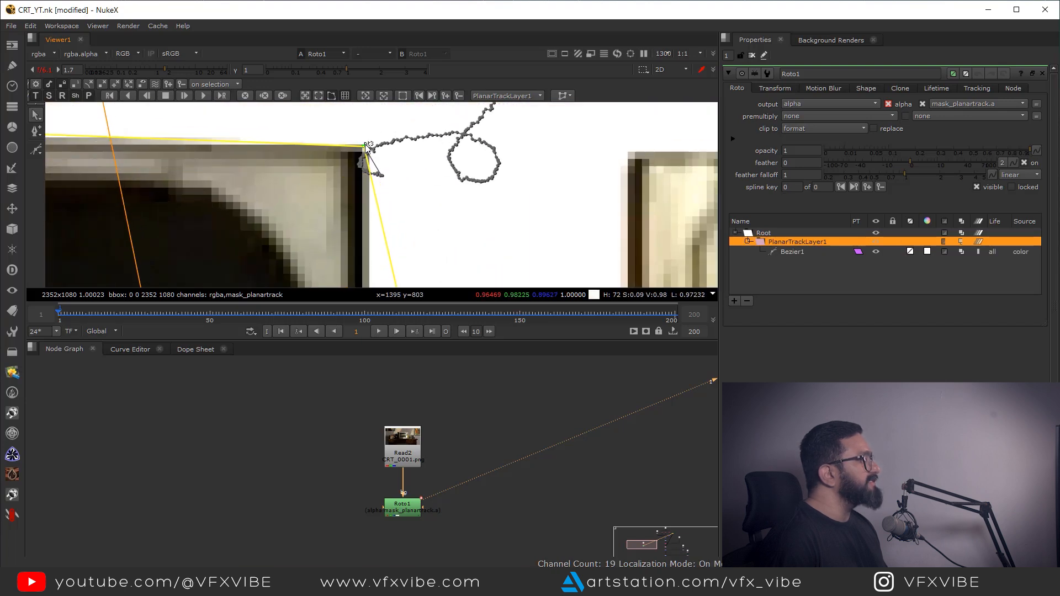
{"action": "scroll", "coordinate": [369, 147], "scroll_direction": "down", "scroll_amount": 6}
{"action": "scroll", "coordinate": [291, 166], "scroll_direction": "up", "scroll_amount": 4}
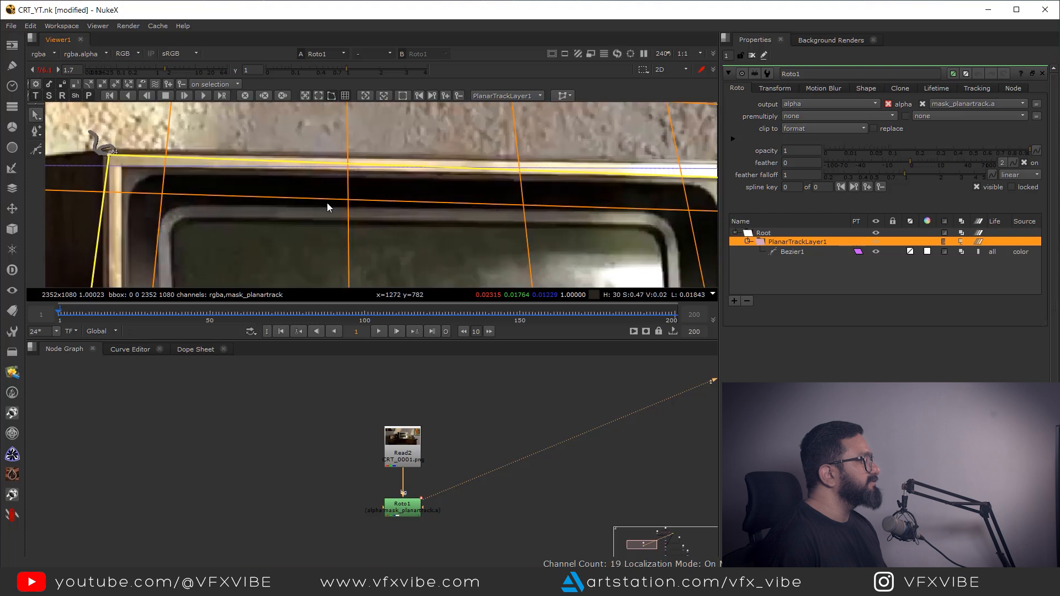
{"action": "scroll", "coordinate": [291, 167], "scroll_direction": "up", "scroll_amount": 6}
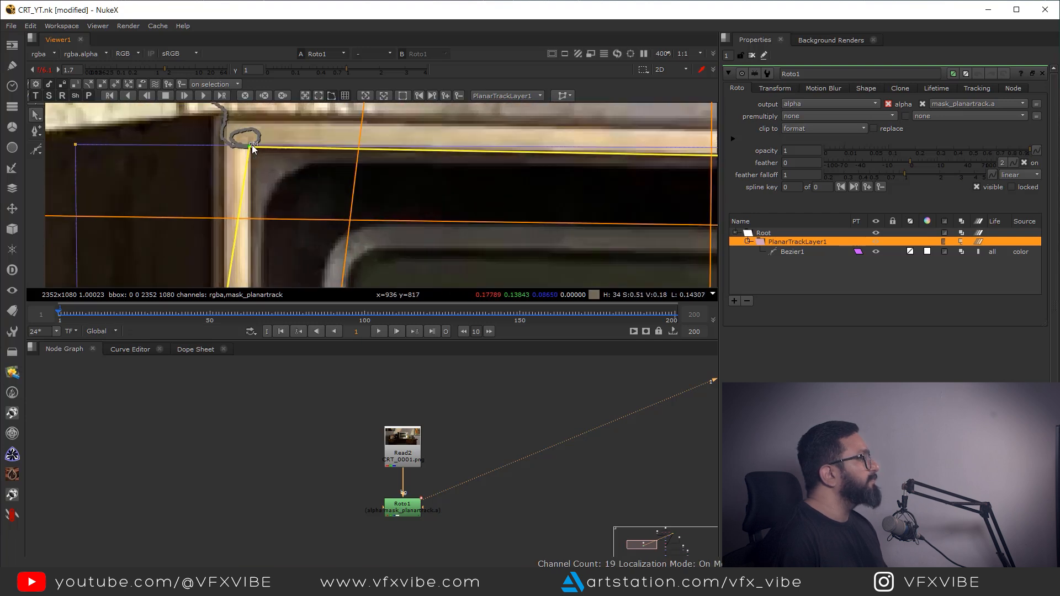
{"action": "left_click_drag", "start_coordinate": [247, 145], "coordinate": [247, 143]}
{"action": "scroll", "coordinate": [323, 186], "scroll_direction": "down", "scroll_amount": 12}
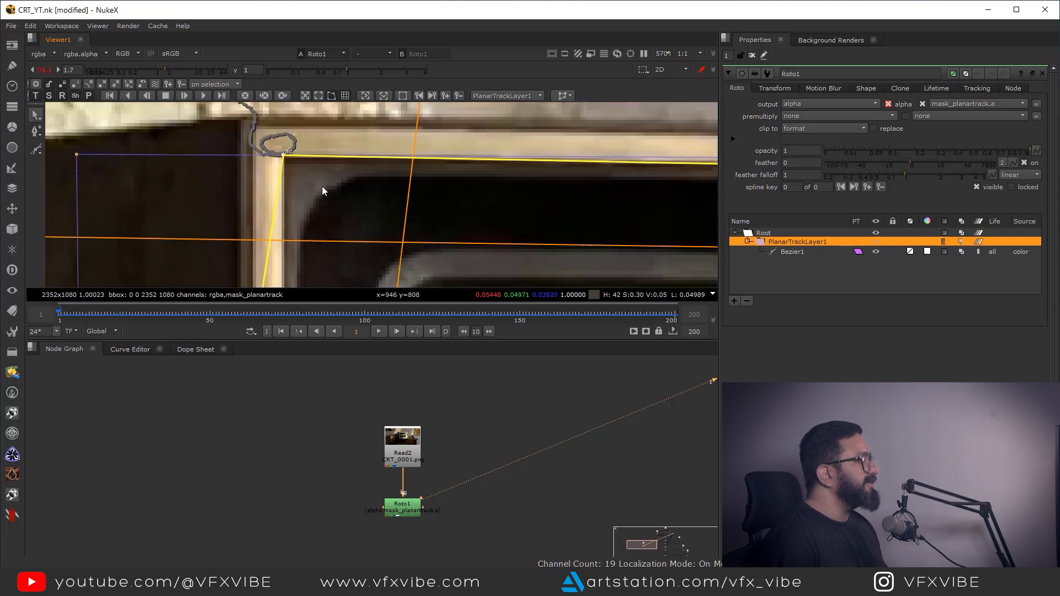
- Place the planar surface's two lower corners on the screen frame's lower inner corners and check the fit up to frame 183
{"action": "scroll", "coordinate": [312, 197], "scroll_direction": "up", "scroll_amount": 10}
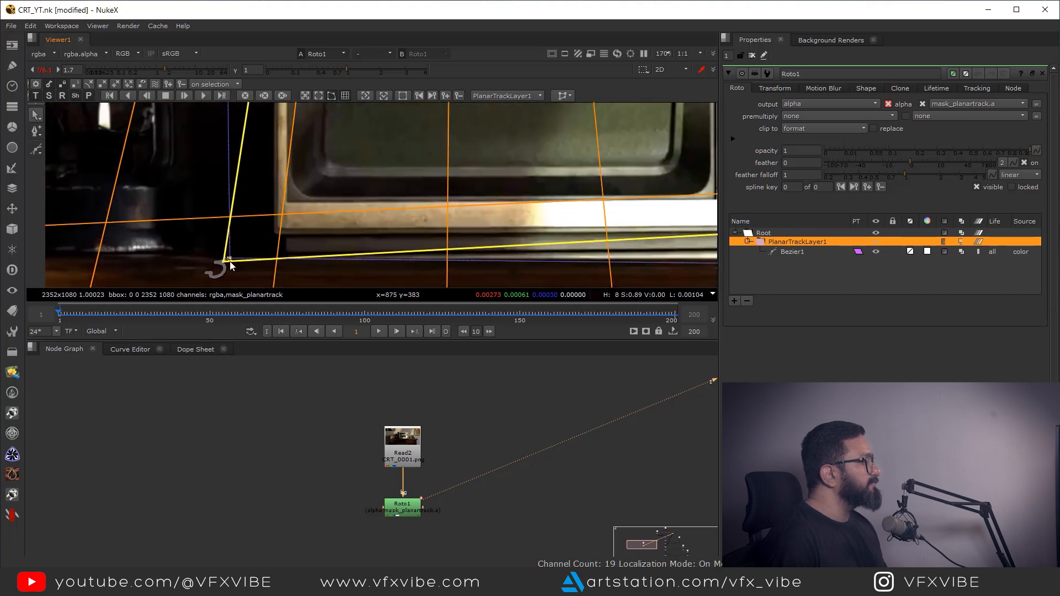
{"action": "scroll", "coordinate": [281, 193], "scroll_direction": "down", "scroll_amount": 15}
{"action": "scroll", "coordinate": [474, 217], "scroll_direction": "up", "scroll_amount": 8}
{"action": "scroll", "coordinate": [313, 156], "scroll_direction": "up", "scroll_amount": 7}
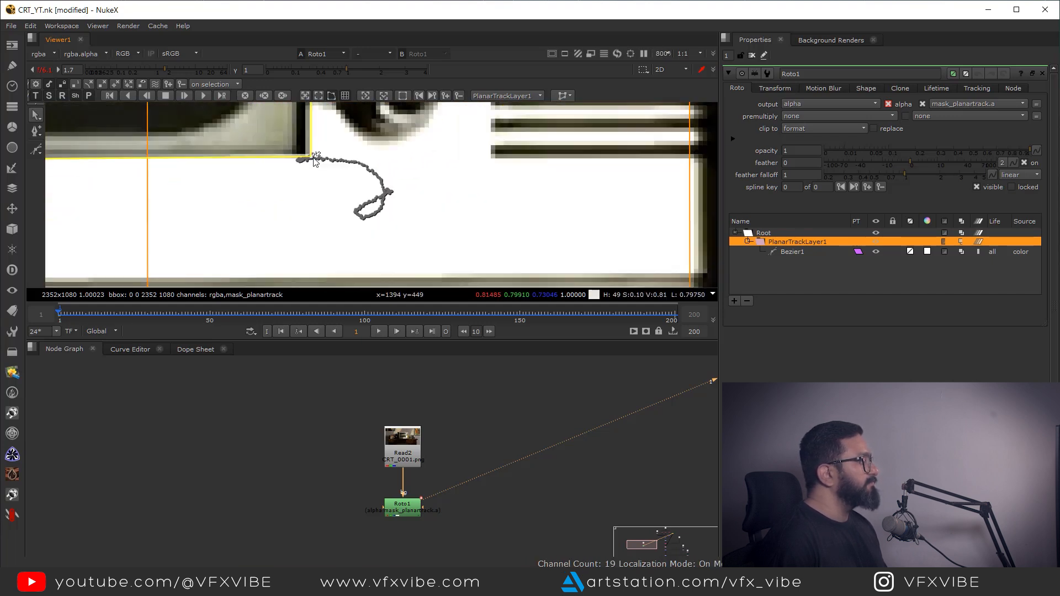
{"action": "scroll", "coordinate": [386, 194], "scroll_direction": "down", "scroll_amount": 15}
{"action": "scroll", "coordinate": [487, 213], "scroll_direction": "down", "scroll_amount": 3}
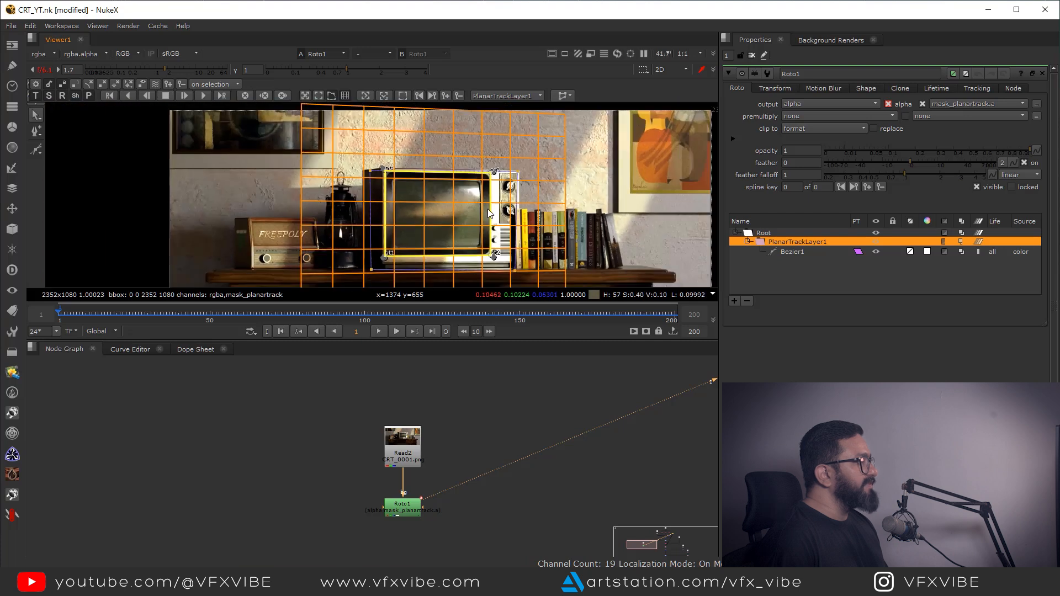
{"action": "left_click_drag", "start_coordinate": [465, 309], "coordinate": [620, 319]}
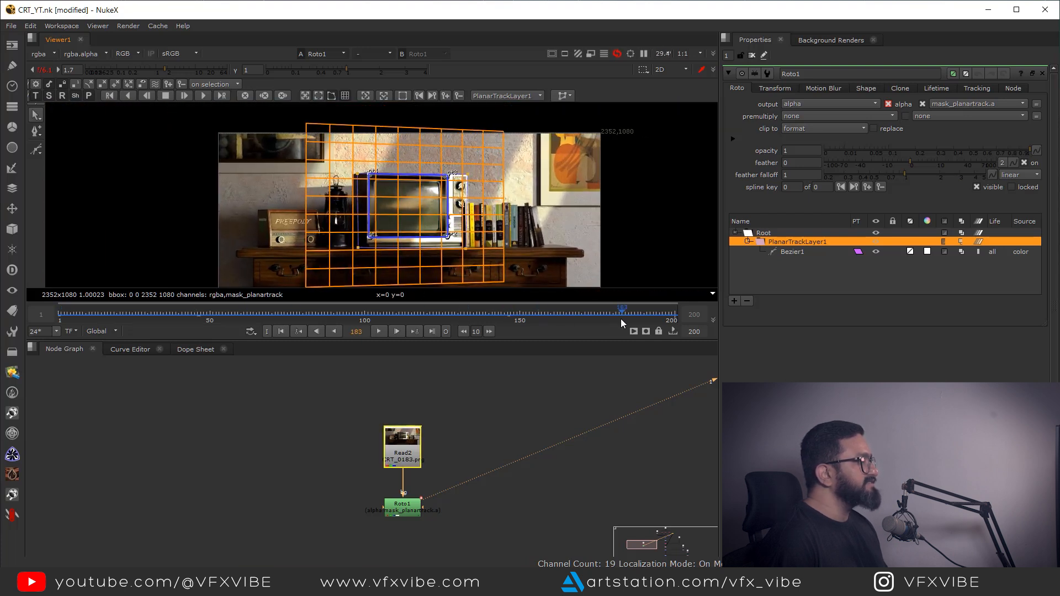
- Return to frame 1 and move the Read2 and Roto1 nodes down beside the end of the CRT composite
{"action": "left_click", "coordinate": [281, 332]}
{"action": "scroll", "coordinate": [469, 448], "scroll_direction": "down", "scroll_amount": 7}
{"action": "middle_click_drag", "start_coordinate": [470, 467], "coordinate": [412, 437]}
{"action": "left_click_drag", "start_coordinate": [411, 409], "coordinate": [404, 492]}
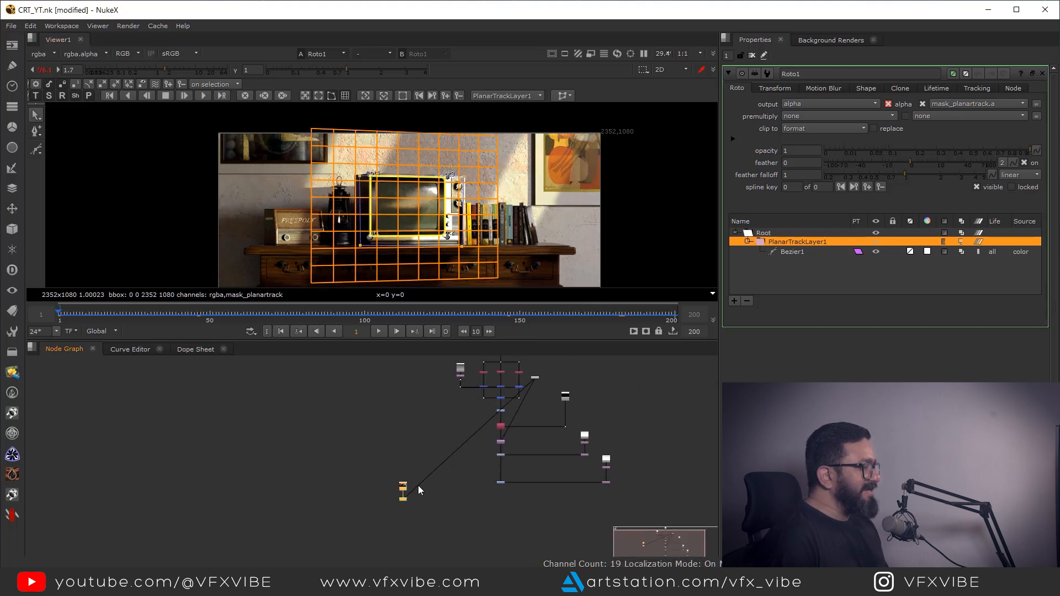
- Merge the CRT composite over the room footage below the last ColorCorrect node and view the merged result
{"action": "scroll", "coordinate": [532, 514], "scroll_direction": "up", "scroll_amount": 4}
{"action": "double_click", "coordinate": [454, 455]}
{"action": "scroll", "coordinate": [460, 456], "scroll_direction": "up", "scroll_amount": 3}
{"action": "left_click_drag", "start_coordinate": [91, 404], "coordinate": [89, 408]}
{"action": "left_click_drag", "start_coordinate": [440, 441], "coordinate": [455, 390]}
{"action": "left_click_drag", "start_coordinate": [449, 449], "coordinate": [456, 500]}
{"action": "key", "text": "1"}
{"action": "left_click", "coordinate": [440, 419]}
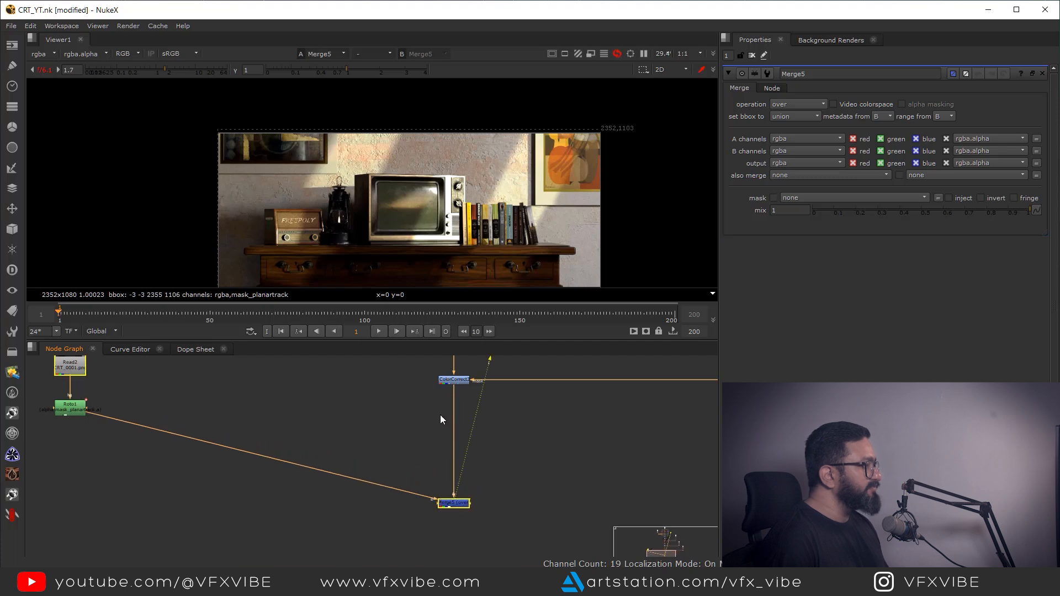
- Compare the frame formats of the merge, the last ColorCorrect node and the room footage
{"action": "scroll", "coordinate": [413, 200], "scroll_direction": "down", "scroll_amount": 4}
{"action": "middle_click_drag", "start_coordinate": [438, 224], "coordinate": [458, 224]}
{"action": "left_click_drag", "start_coordinate": [300, 141], "coordinate": [565, 269]}
{"action": "middle_click_drag", "start_coordinate": [104, 441], "coordinate": [209, 469]}
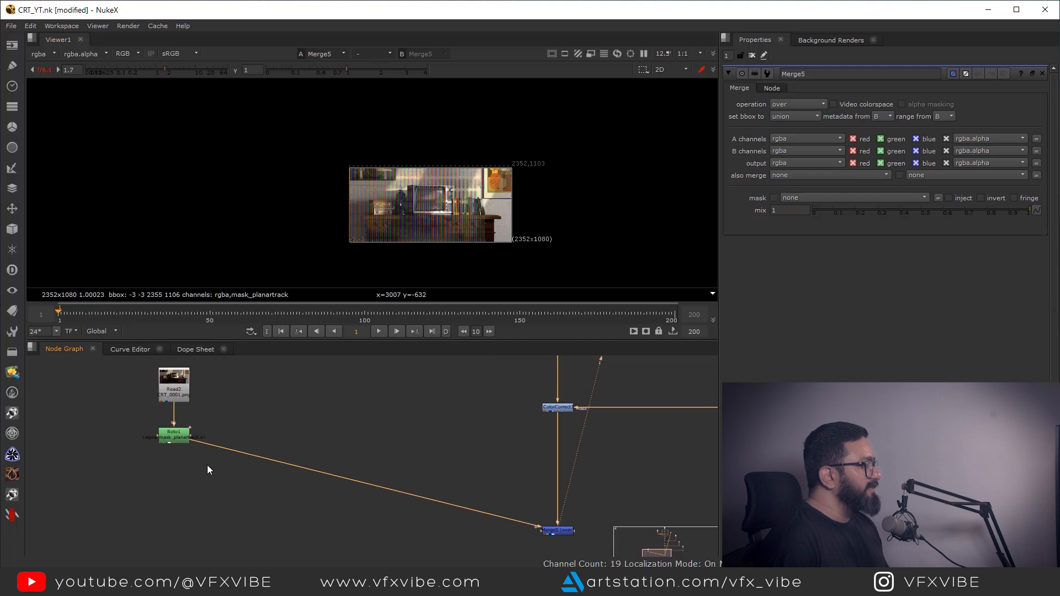
{"action": "middle_click_drag", "start_coordinate": [499, 436], "coordinate": [389, 464]}
{"action": "left_click", "coordinate": [450, 439]}
{"action": "key", "text": "1"}
{"action": "left_click_drag", "start_coordinate": [580, 223], "coordinate": [452, 283]}
{"action": "middle_click_drag", "start_coordinate": [173, 463], "coordinate": [273, 422]}
{"action": "left_click", "coordinate": [194, 422]}
{"action": "key", "text": "1"}
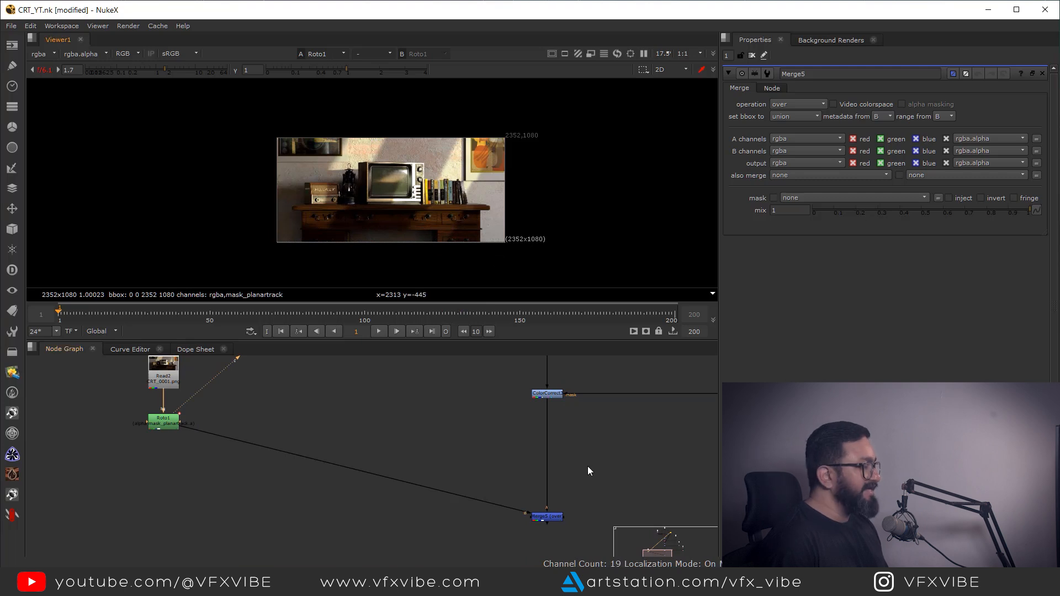
- Insert a Reformat node between the last ColorCorrect node and Merge5, and view its output
{"action": "middle_click_drag", "start_coordinate": [589, 470], "coordinate": [506, 440]}
{"action": "key", "text": "Tab"}
{"action": "type", "text": "ref"}
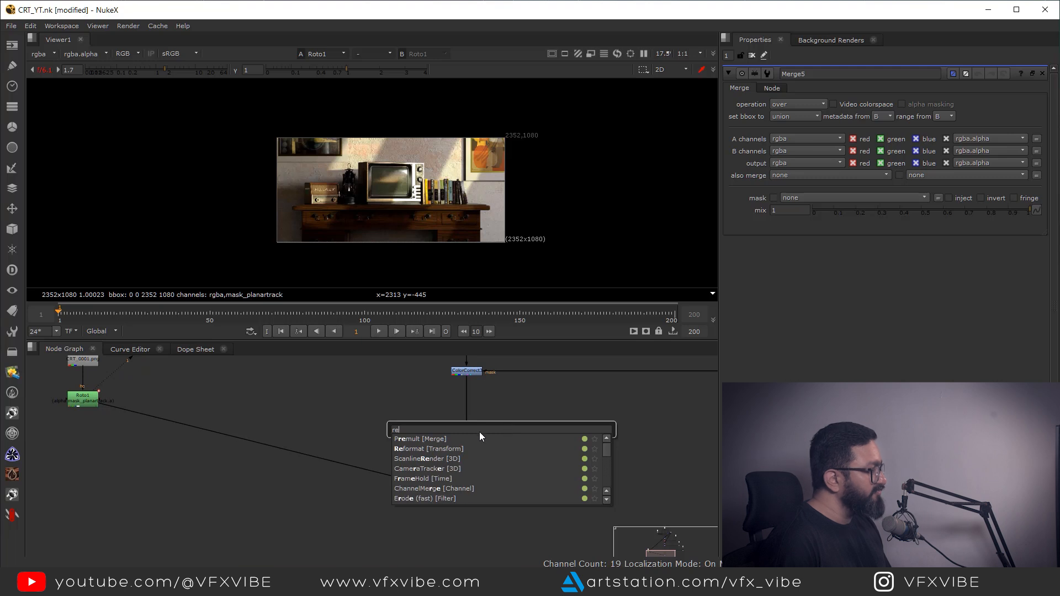
{"action": "key", "text": "Return"}
{"action": "left_click_drag", "start_coordinate": [510, 429], "coordinate": [475, 426]}
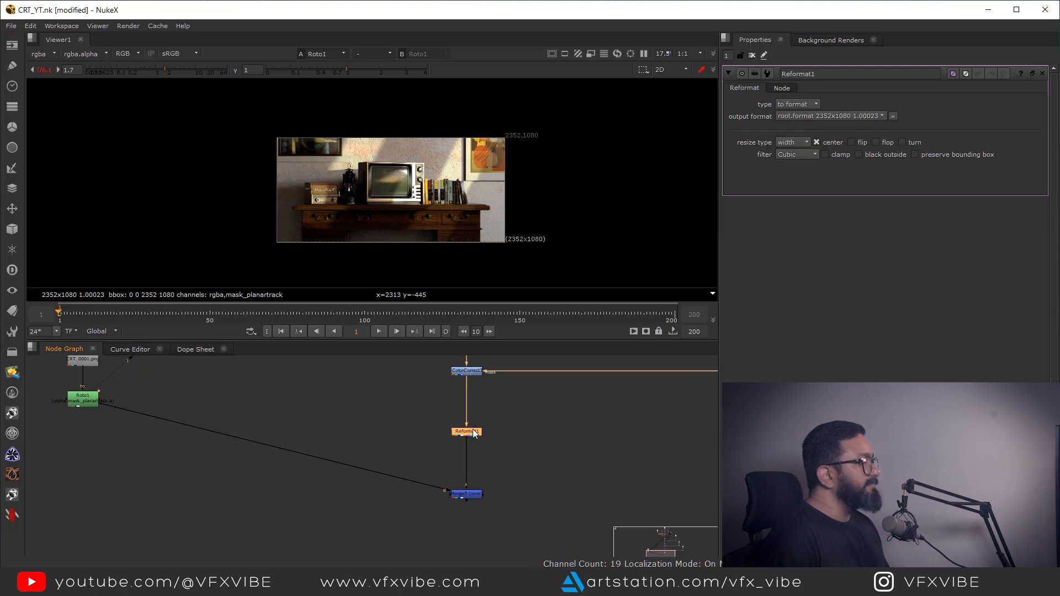
{"action": "key", "text": "1"}
{"action": "left_click_drag", "start_coordinate": [581, 229], "coordinate": [481, 264]}
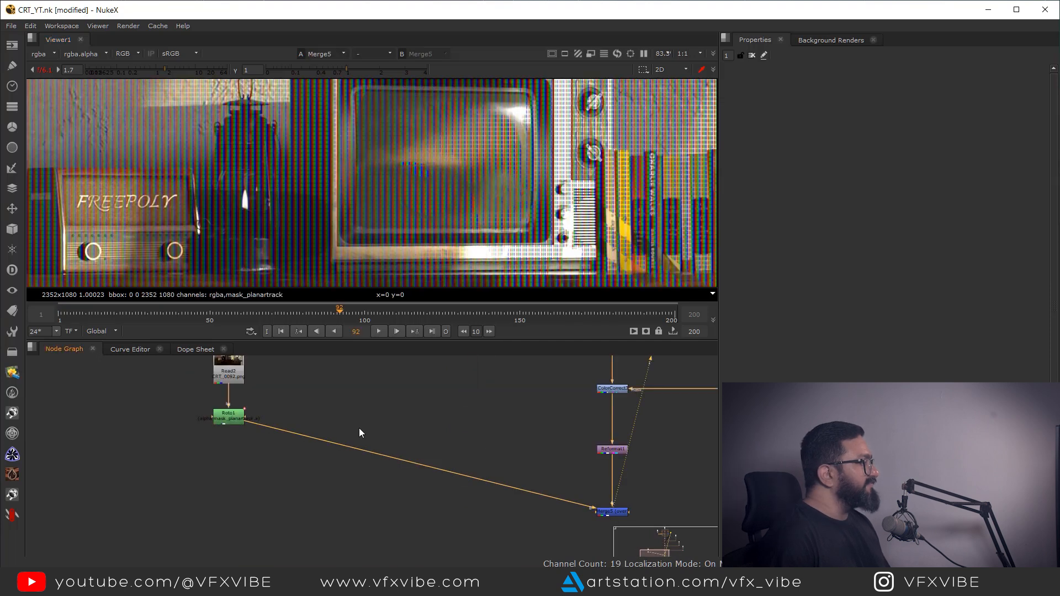
- Export PlanarTrackLayer1 of Roto1 as a CornerPin2D (absolute, baked) node
{"action": "double_click", "coordinate": [280, 449]}
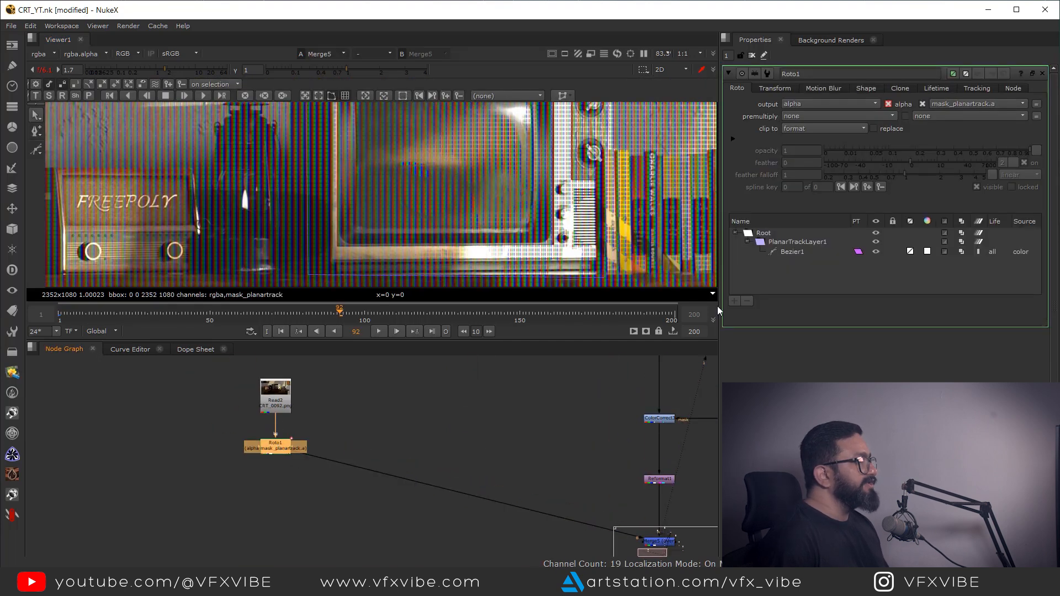
{"action": "left_click", "coordinate": [797, 241]}
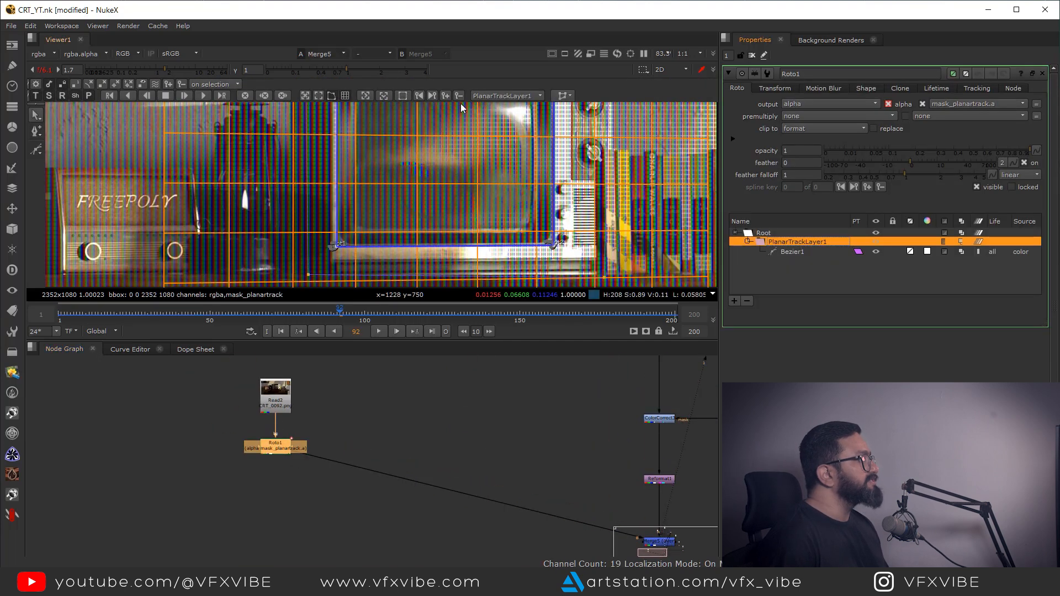
{"action": "left_click", "coordinate": [569, 97]}
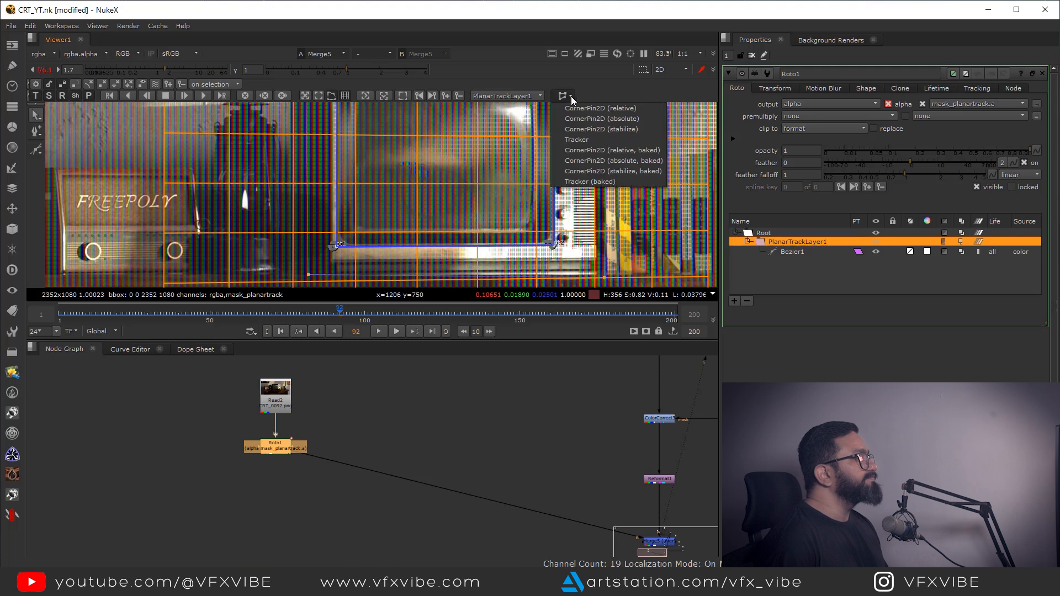
{"action": "left_click", "coordinate": [634, 161]}
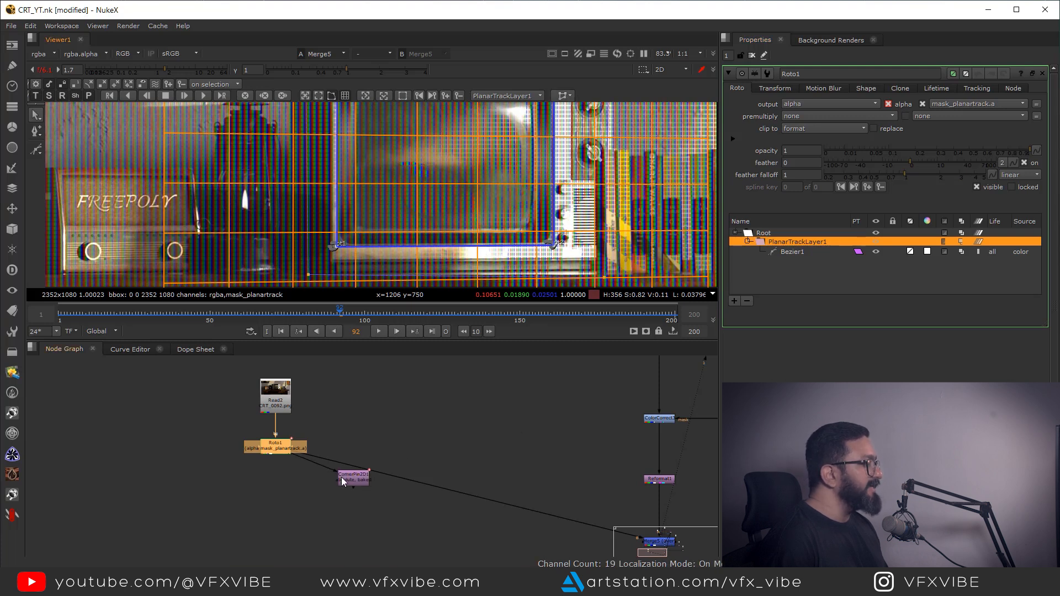
- Detach the exported corner pin from Roto1, insert it between Reformat1 and Merge5, and view its output
{"action": "left_click_drag", "start_coordinate": [357, 480], "coordinate": [400, 522]}
{"action": "middle_click_drag", "start_coordinate": [455, 499], "coordinate": [374, 412]}
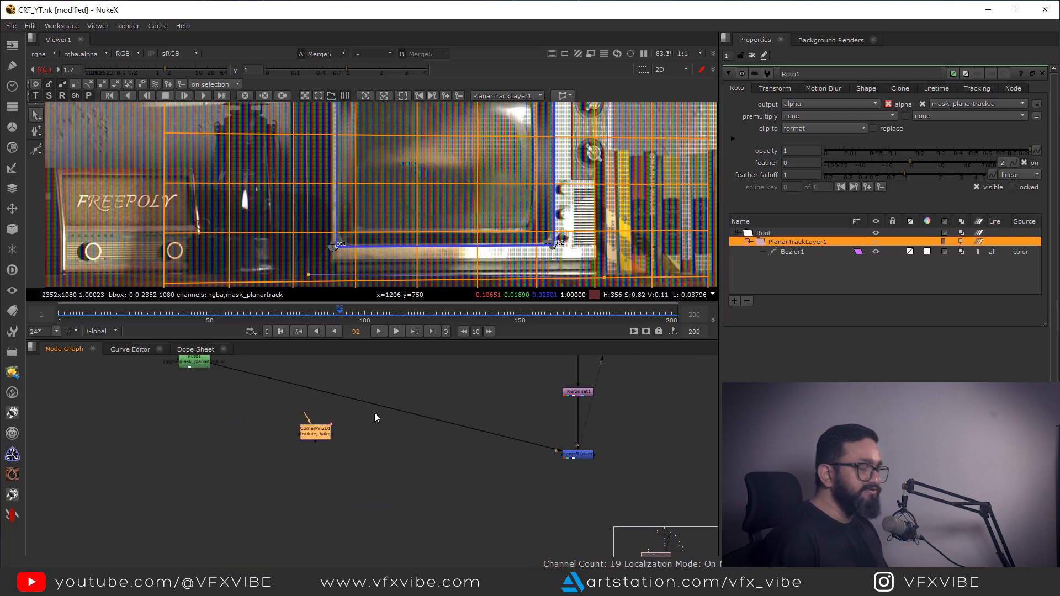
{"action": "middle_click_drag", "start_coordinate": [348, 456], "coordinate": [277, 452]}
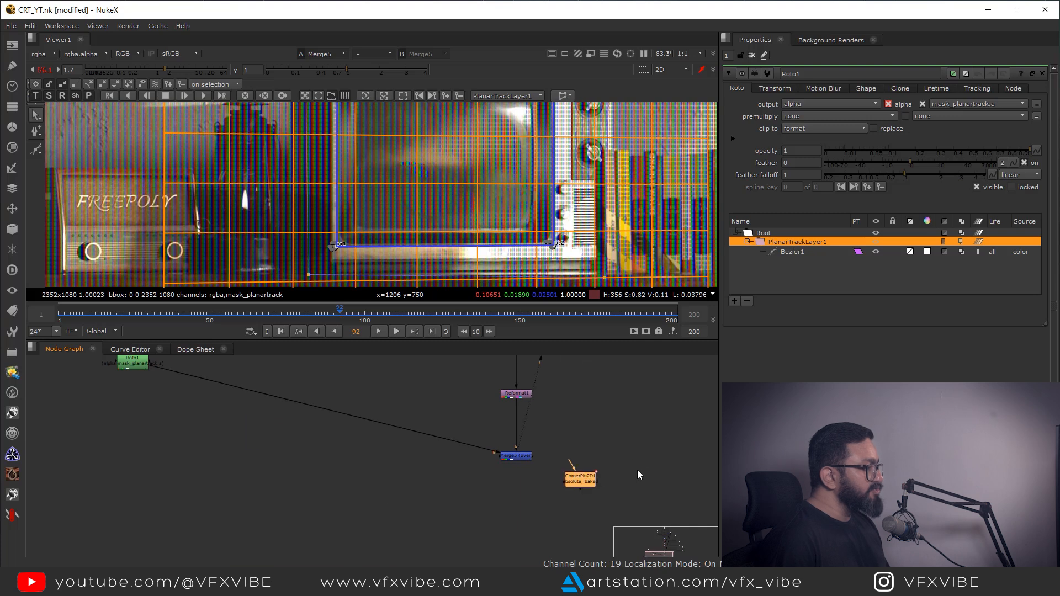
{"action": "scroll", "coordinate": [571, 431], "scroll_direction": "up", "scroll_amount": 3}
{"action": "left_click_drag", "start_coordinate": [574, 445], "coordinate": [489, 449]}
{"action": "key", "text": "1"}
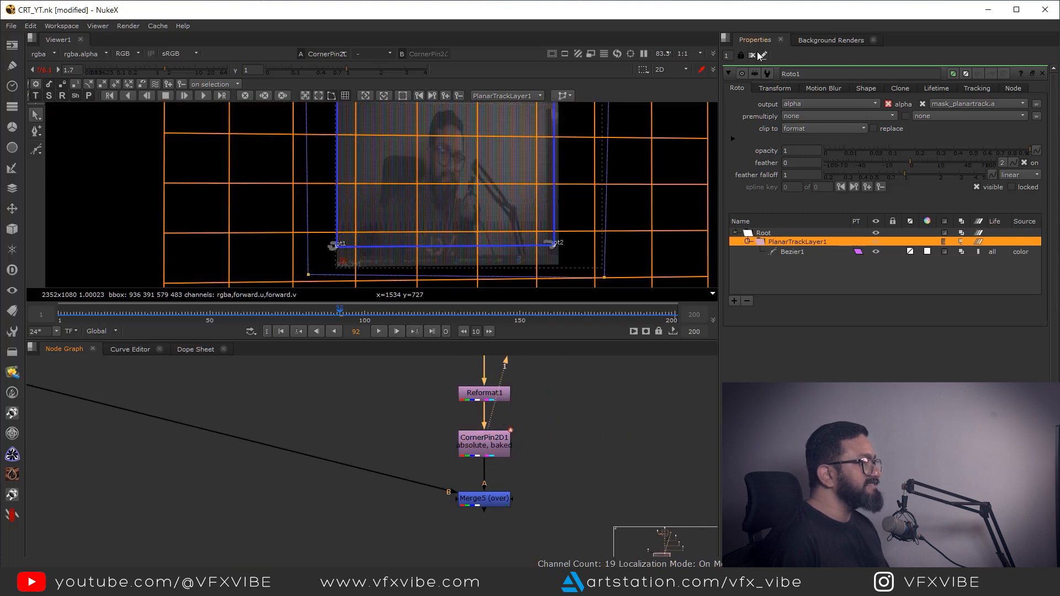
- Close the open node properties and examine how the CRT image sits on the television in the Merge5 output
{"action": "left_click", "coordinate": [752, 56]}
{"action": "left_click", "coordinate": [480, 497]}
{"action": "key", "text": "1"}
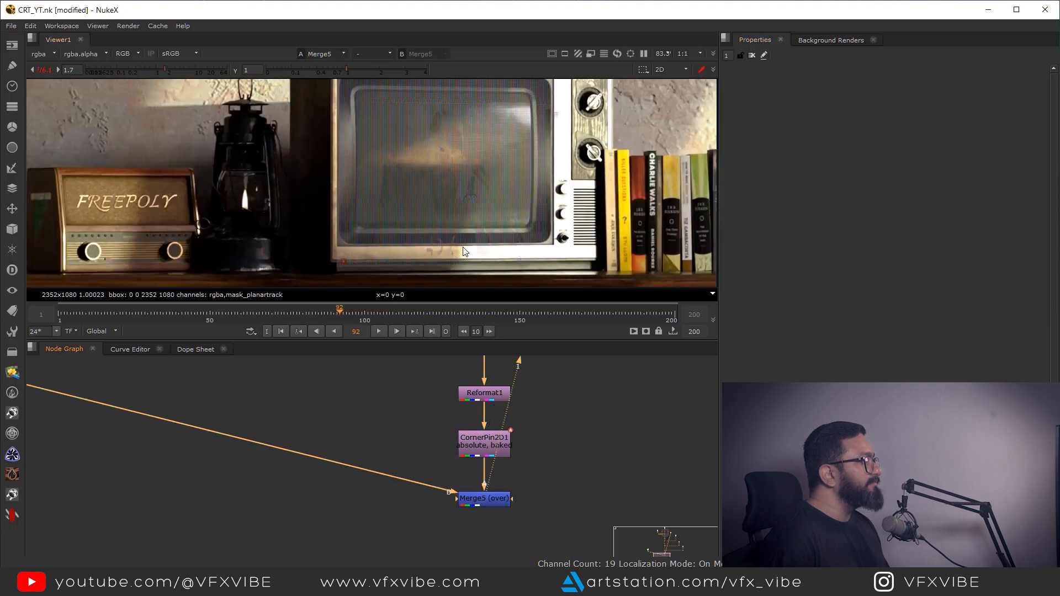
{"action": "scroll", "coordinate": [422, 147], "scroll_direction": "up", "scroll_amount": 3}
{"action": "middle_click_drag", "start_coordinate": [535, 141], "coordinate": [472, 86]}
{"action": "scroll", "coordinate": [472, 86], "scroll_direction": "down", "scroll_amount": 4}
{"action": "middle_click_drag", "start_coordinate": [545, 128], "coordinate": [549, 193]}
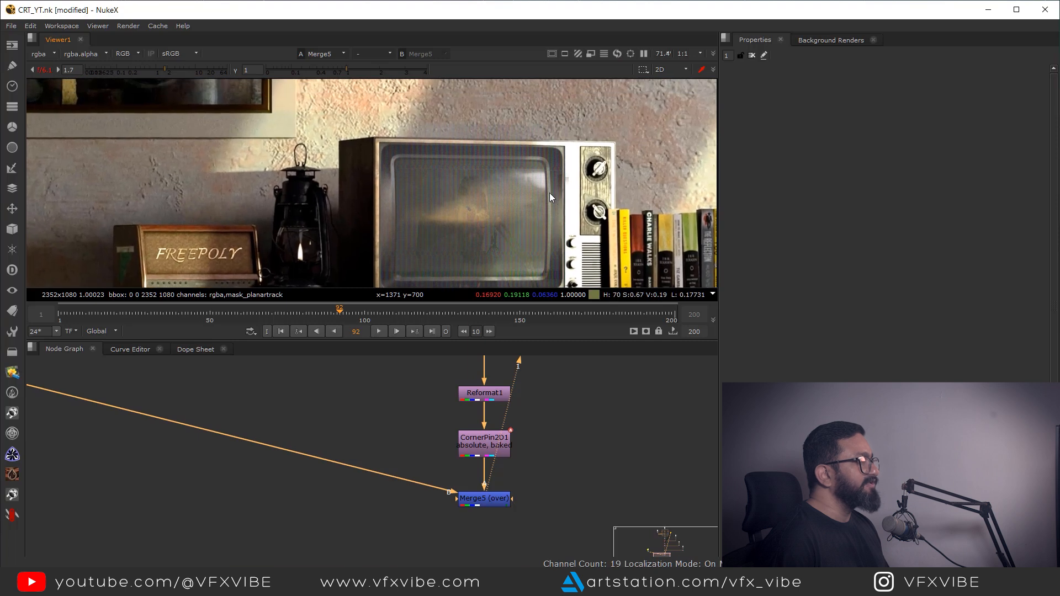
{"action": "scroll", "coordinate": [499, 458], "scroll_direction": "down", "scroll_amount": 5}
{"action": "scroll", "coordinate": [359, 433], "scroll_direction": "up", "scroll_amount": 5}
- Branch Roto1 off beside Read2 so the footage feeds Merge5 directly, and route that connection squarely with a Dot
{"action": "left_click_drag", "start_coordinate": [270, 428], "coordinate": [183, 448]}
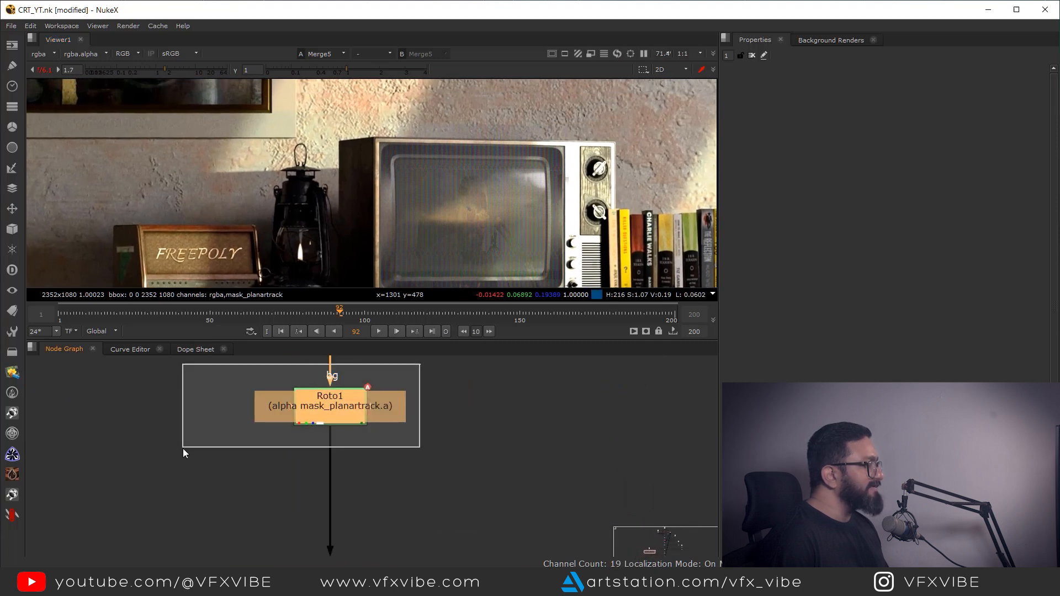
{"action": "scroll", "coordinate": [500, 456], "scroll_direction": "down", "scroll_amount": 4}
{"action": "middle_click_drag", "start_coordinate": [588, 487], "coordinate": [377, 386]}
{"action": "key", "text": "f"}
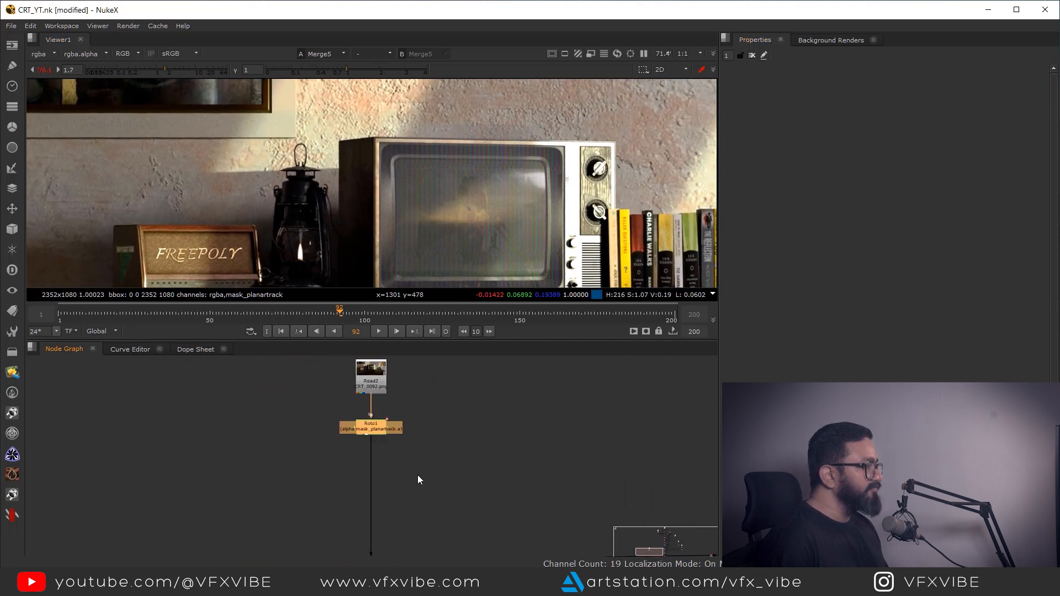
{"action": "left_click_drag", "start_coordinate": [371, 425], "coordinate": [295, 414]}
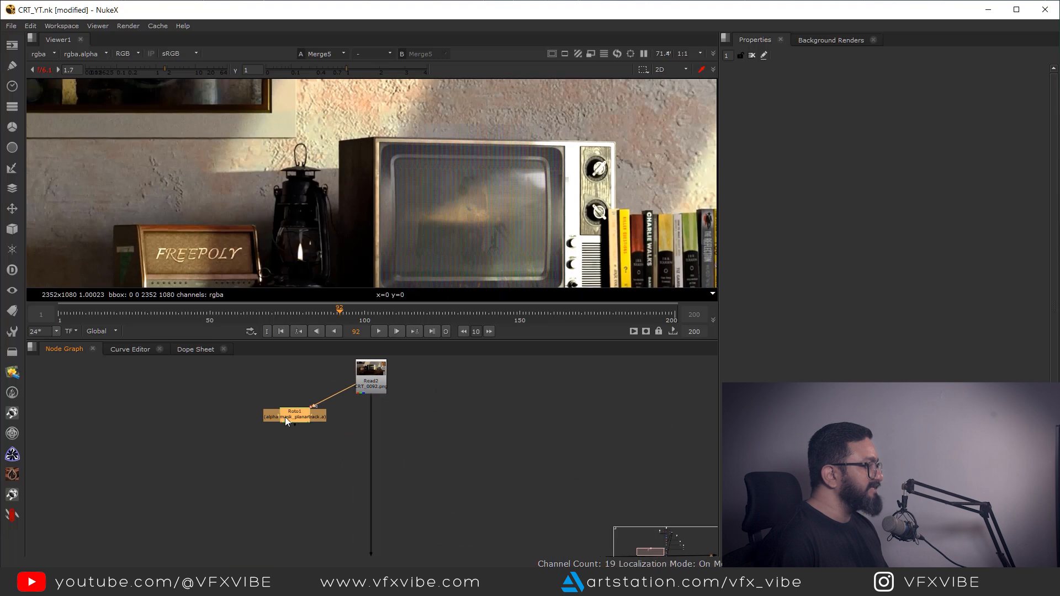
{"action": "scroll", "coordinate": [369, 433], "scroll_direction": "down", "scroll_amount": 3}
{"action": "middle_click_drag", "start_coordinate": [507, 494], "coordinate": [440, 462]}
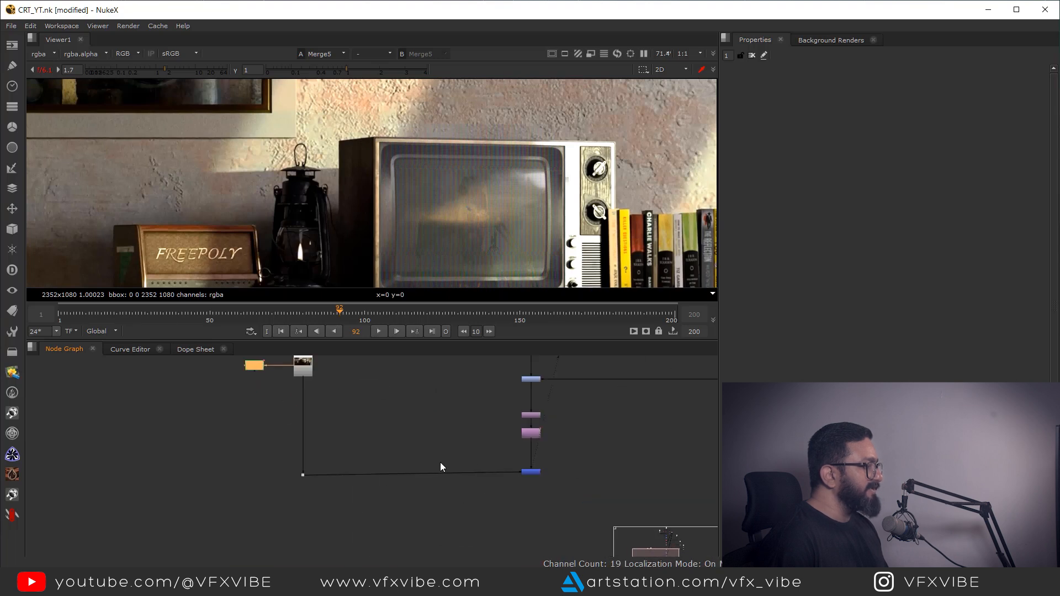
- View the corner-pinned CRT image on its own and check its luminance
{"action": "left_click", "coordinate": [530, 473]}
{"action": "scroll", "coordinate": [535, 436], "scroll_direction": "up", "scroll_amount": 3}
{"action": "left_click", "coordinate": [536, 434]}
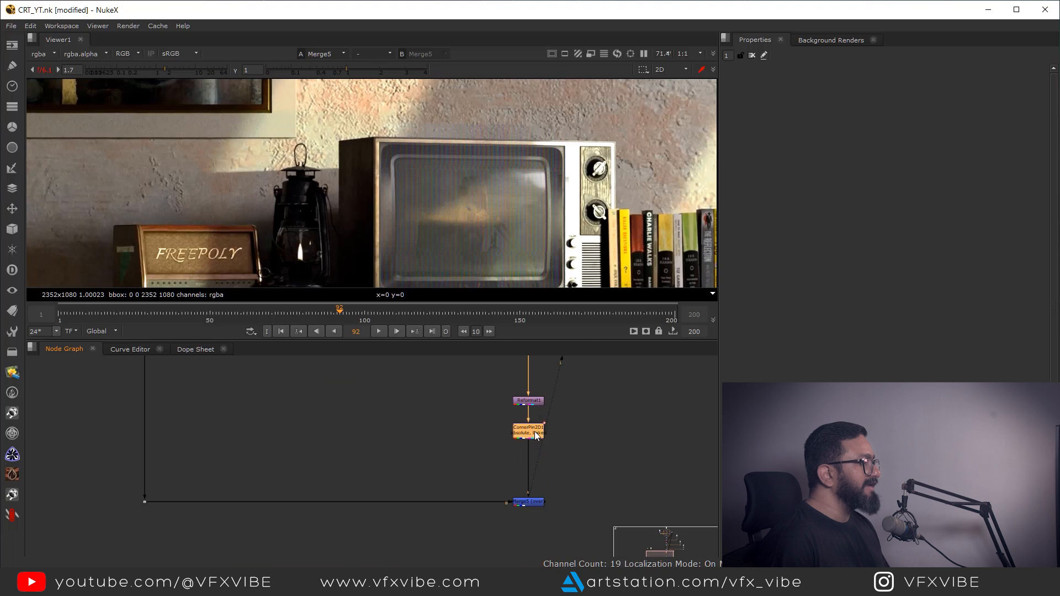
{"action": "key", "text": "1"}
{"action": "scroll", "coordinate": [485, 236], "scroll_direction": "up", "scroll_amount": 4}
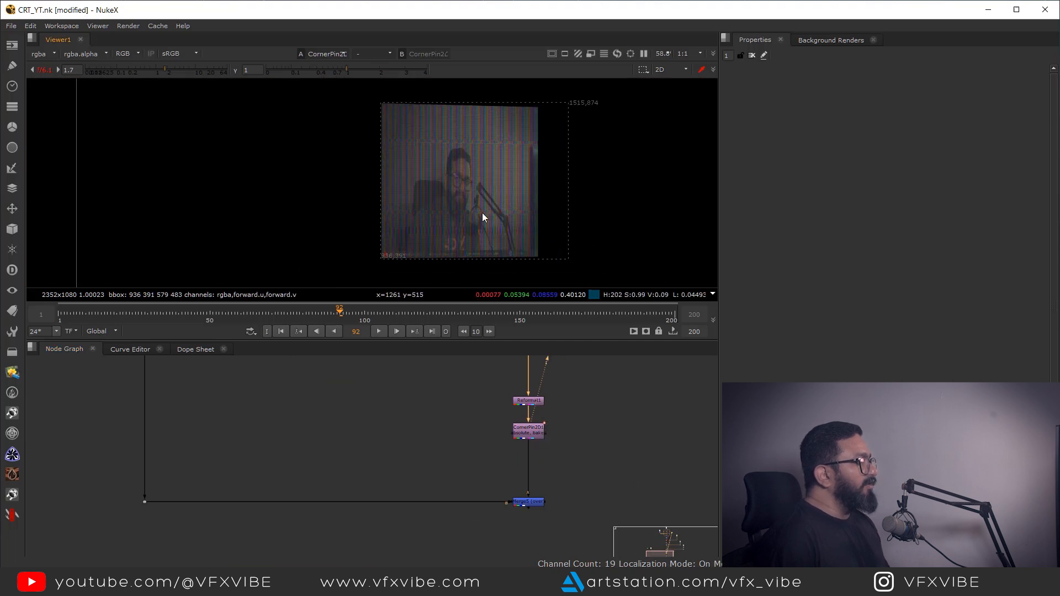
{"action": "key", "text": "y"}
{"action": "key", "text": "y"}
- View the last ColorCorrect node and move the Reformat, corner pin and merge nodes down to make room below it
{"action": "scroll", "coordinate": [509, 190], "scroll_direction": "down", "scroll_amount": 1}
{"action": "middle_click_drag", "start_coordinate": [527, 430], "coordinate": [515, 489]}
{"action": "middle_click_drag", "start_coordinate": [537, 451], "coordinate": [532, 418]}
{"action": "scroll", "coordinate": [537, 418], "scroll_direction": "down", "scroll_amount": 2}
{"action": "scroll", "coordinate": [534, 418], "scroll_direction": "up", "scroll_amount": 3}
{"action": "middle_click_drag", "start_coordinate": [524, 371], "coordinate": [523, 449]}
{"action": "left_click", "coordinate": [518, 443]}
{"action": "key", "text": "1"}
{"action": "scroll", "coordinate": [520, 397], "scroll_direction": "down", "scroll_amount": 3}
{"action": "left_click_drag", "start_coordinate": [238, 422], "coordinate": [527, 493]}
{"action": "left_click_drag", "start_coordinate": [482, 438], "coordinate": [479, 484]}
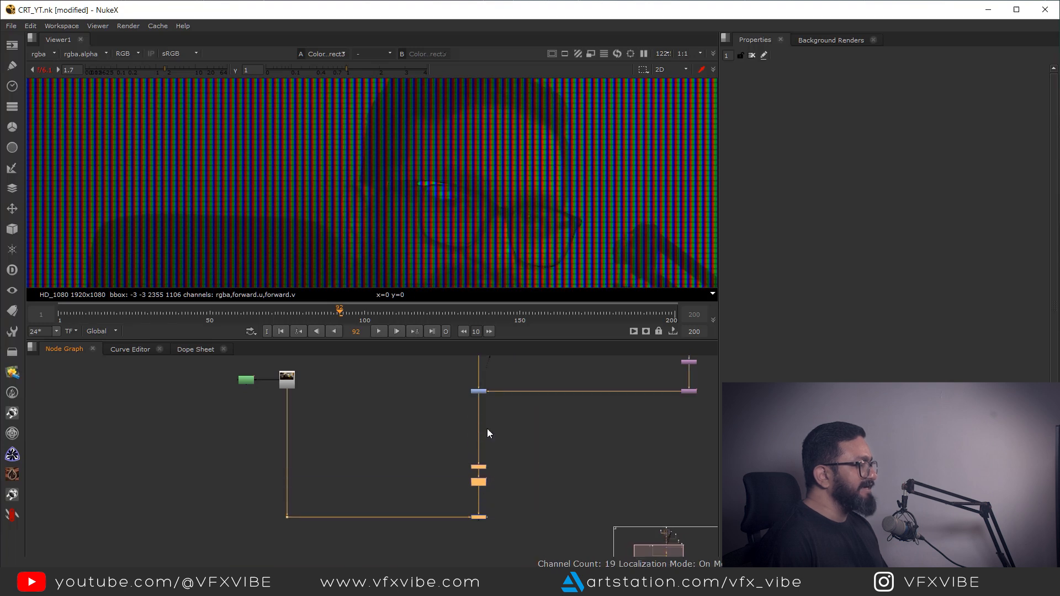
- Add a Grade node after the last ColorCorrect with gain 1.82, and check the brightened CRT image up to frame 53
{"action": "scroll", "coordinate": [489, 421], "scroll_direction": "up", "scroll_amount": 3}
{"action": "left_click", "coordinate": [498, 410]}
{"action": "key", "text": "g"}
{"action": "left_click_drag", "start_coordinate": [494, 408], "coordinate": [470, 412]}
{"action": "left_click_drag", "start_coordinate": [909, 152], "coordinate": [940, 155]}
{"action": "left_click_drag", "start_coordinate": [527, 393], "coordinate": [356, 448]}
{"action": "key", "text": "1"}
{"action": "left_click", "coordinate": [356, 448]}
{"action": "key", "text": "f"}
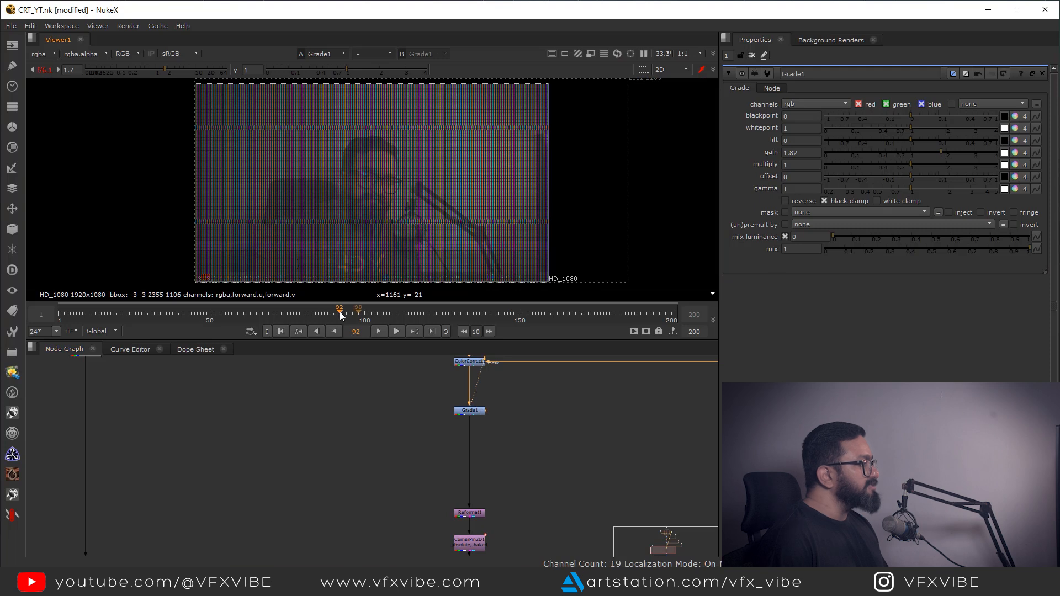
{"action": "left_click_drag", "start_coordinate": [326, 317], "coordinate": [219, 322]}
- Insert a Dot on the connection just below Grade1
{"action": "left_click", "coordinate": [469, 421]}
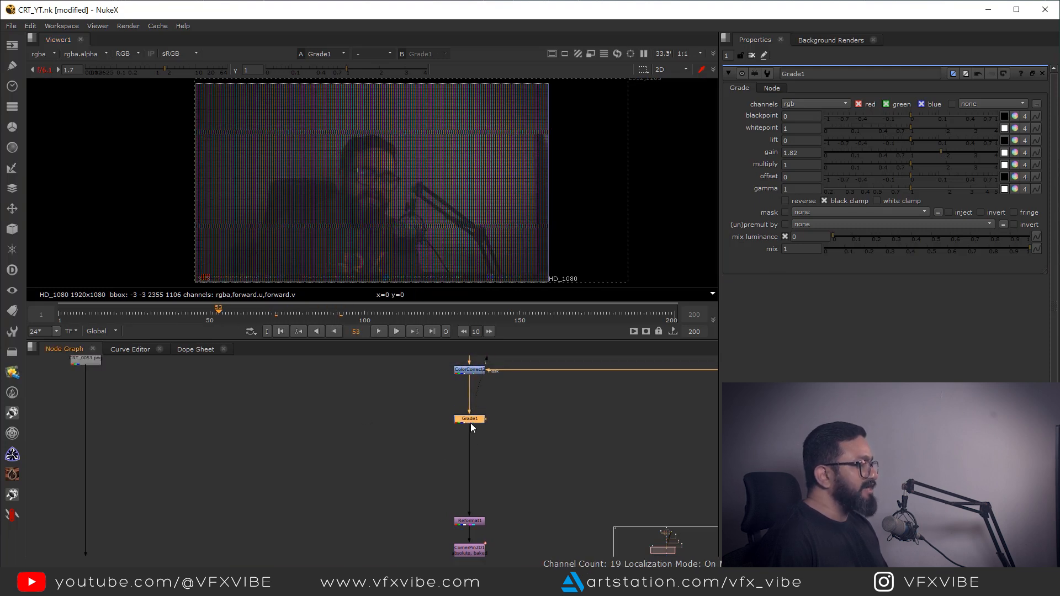
{"action": "scroll", "coordinate": [483, 443], "scroll_direction": "up", "scroll_amount": 3}
{"action": "left_click", "coordinate": [450, 477], "text": "ctrl"}
{"action": "left_click_drag", "start_coordinate": [449, 479], "coordinate": [453, 455]}
{"action": "left_click", "coordinate": [519, 439]}
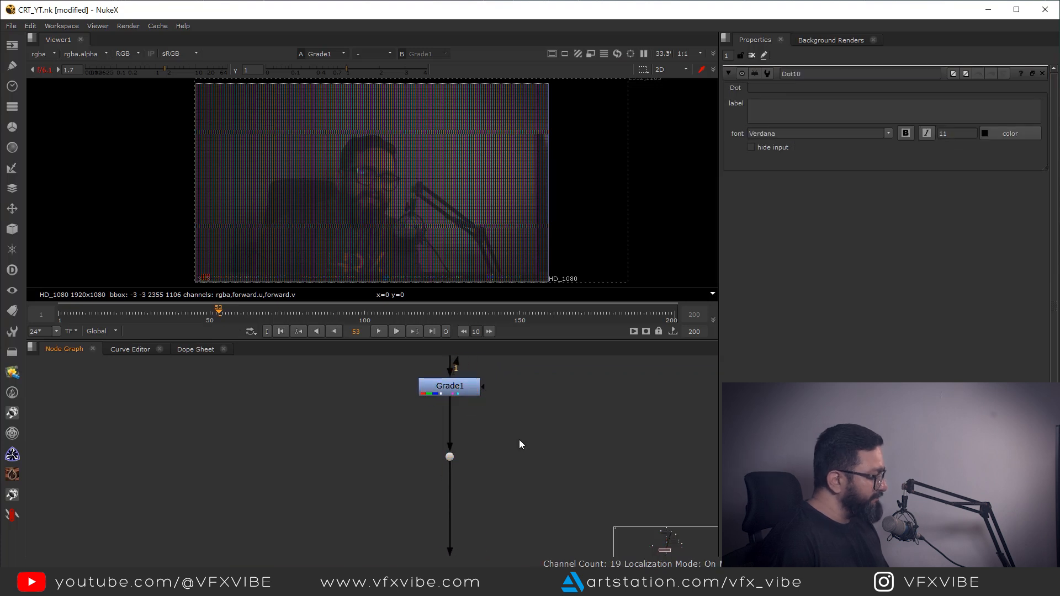
- Add a Glow node beside the main branch, connect it to the Dot below Grade1 and view it
{"action": "key", "text": "Tab"}
{"action": "type", "text": "glow"}
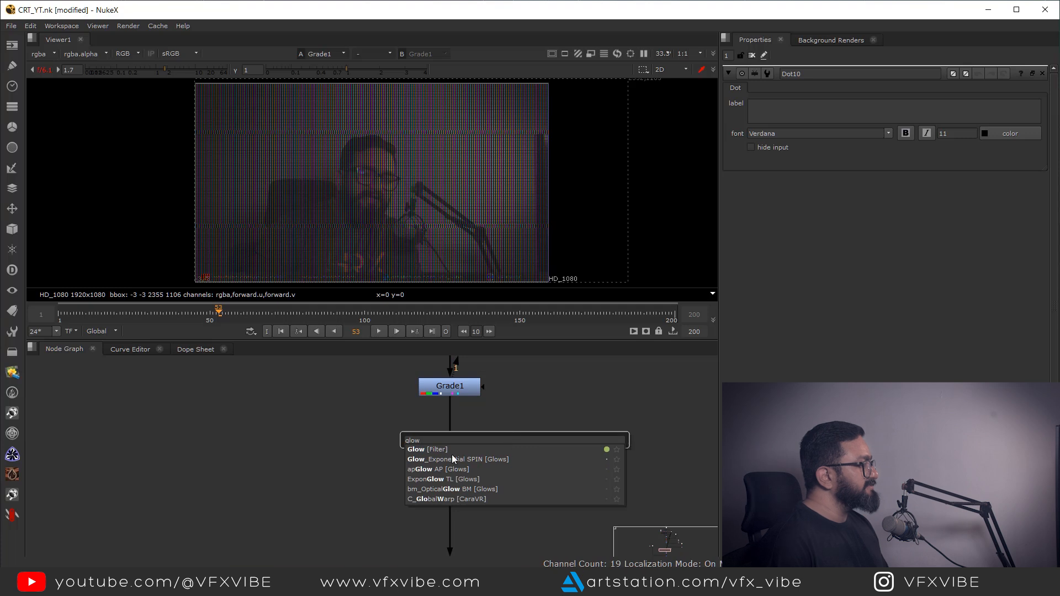
{"action": "left_click", "coordinate": [432, 449]}
{"action": "left_click", "coordinate": [619, 473]}
{"action": "left_click_drag", "start_coordinate": [607, 456], "coordinate": [452, 458]}
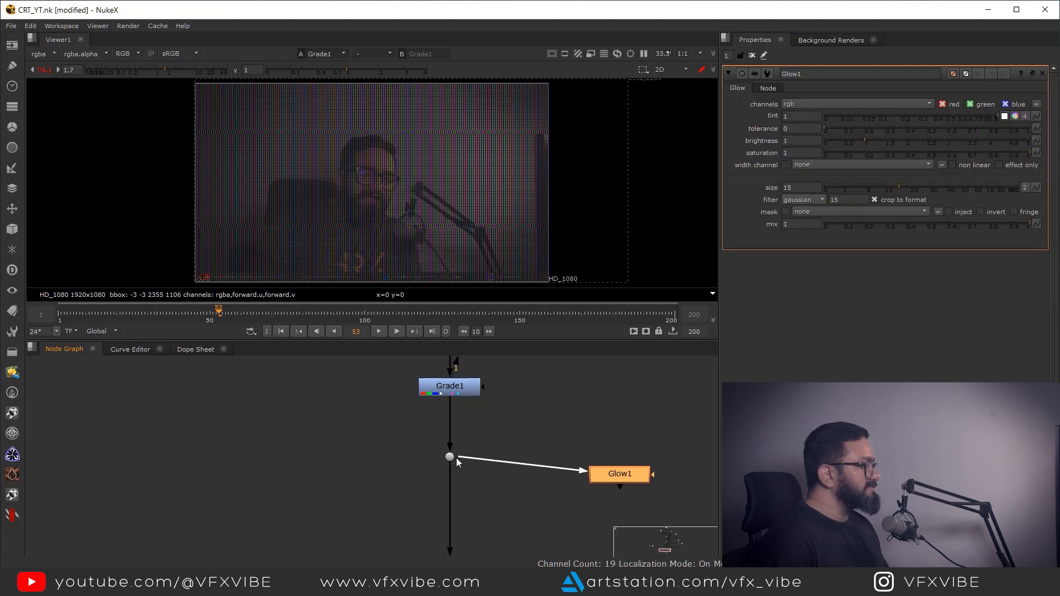
{"action": "left_click_drag", "start_coordinate": [588, 475], "coordinate": [608, 456]}
{"action": "key", "text": "1"}
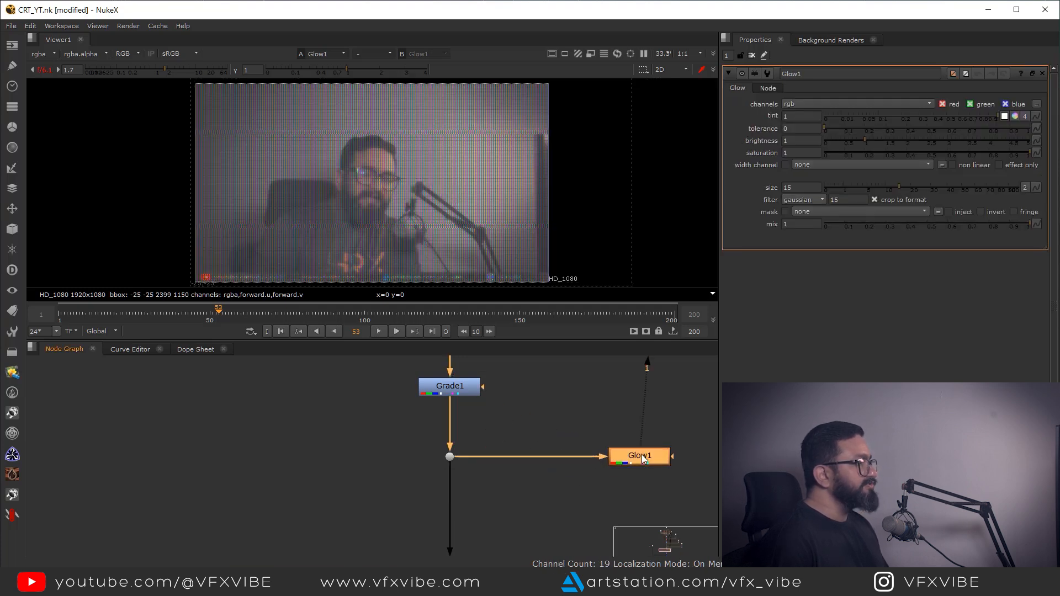
- Make Glow1 output the effect only and increase the glow size
{"action": "left_click", "coordinate": [998, 165]}
{"action": "middle_click_drag", "start_coordinate": [653, 479], "coordinate": [603, 427]}
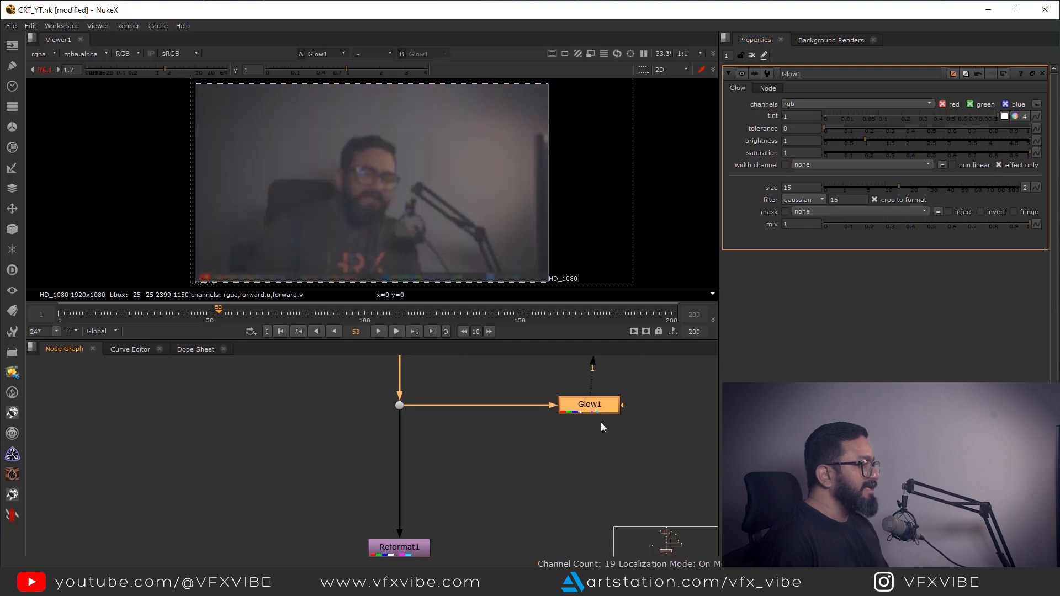
{"action": "left_click_drag", "start_coordinate": [900, 188], "coordinate": [926, 189]}
- Merge Glow1 back into the main branch above Reformat1 through a corner Dot, using the plus operation
{"action": "middle_click_drag", "start_coordinate": [515, 443], "coordinate": [517, 421]}
{"action": "left_click", "coordinate": [473, 435]}
{"action": "key", "text": "m"}
{"action": "left_click_drag", "start_coordinate": [424, 434], "coordinate": [576, 386]}
{"action": "left_click_drag", "start_coordinate": [504, 419], "coordinate": [596, 455], "text": "ctrl"}
{"action": "left_click", "coordinate": [408, 453]}
{"action": "key", "text": "1"}
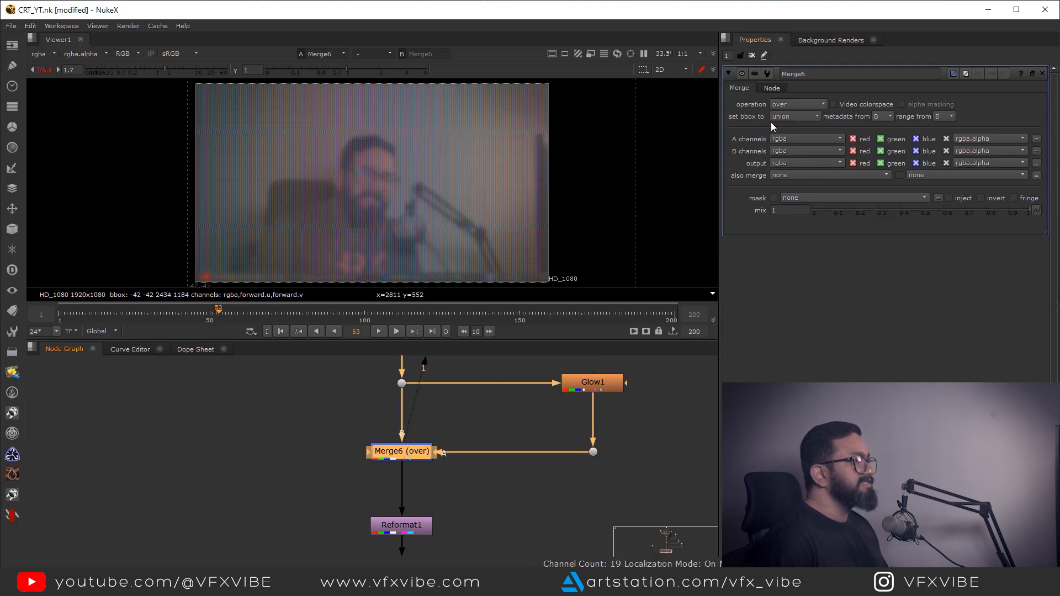
{"action": "left_click", "coordinate": [797, 105]}
{"action": "left_click", "coordinate": [793, 258]}
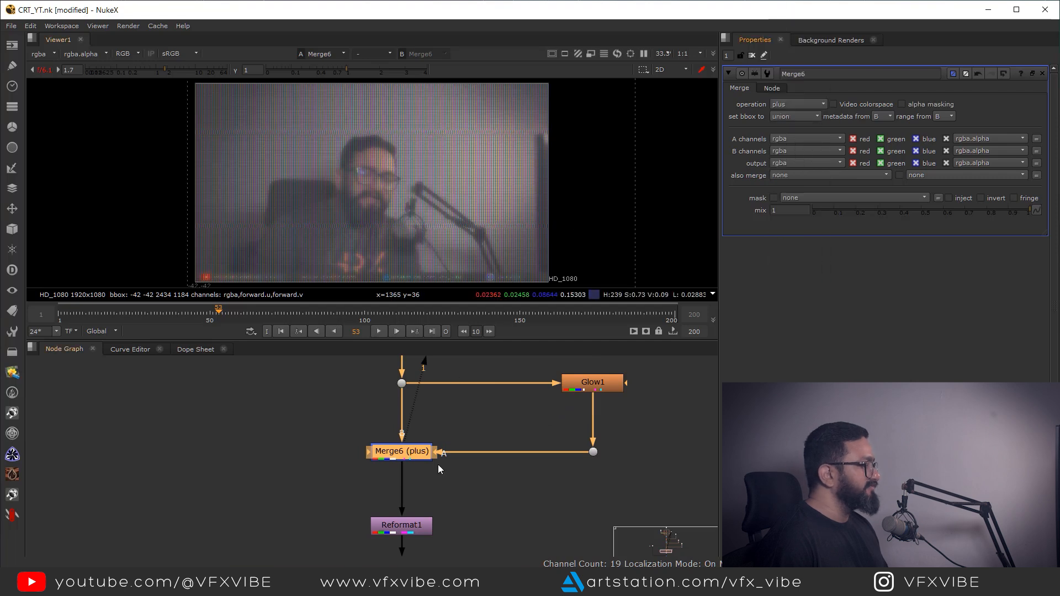
- Move Reformat1 and the corner pin down close to Merge5, and shift the glow branch farther from the main branch
{"action": "scroll", "coordinate": [385, 448], "scroll_direction": "down", "scroll_amount": 5}
{"action": "left_click_drag", "start_coordinate": [390, 432], "coordinate": [424, 471]}
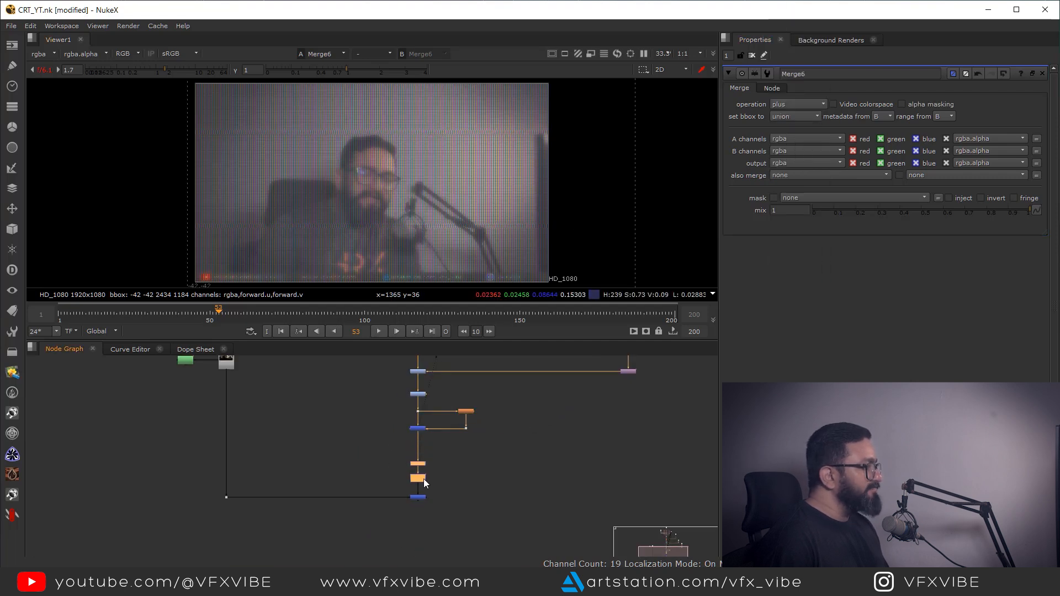
{"action": "scroll", "coordinate": [463, 432], "scroll_direction": "up", "scroll_amount": 3}
{"action": "left_click_drag", "start_coordinate": [447, 376], "coordinate": [502, 461]}
{"action": "left_click_drag", "start_coordinate": [470, 398], "coordinate": [495, 398]}
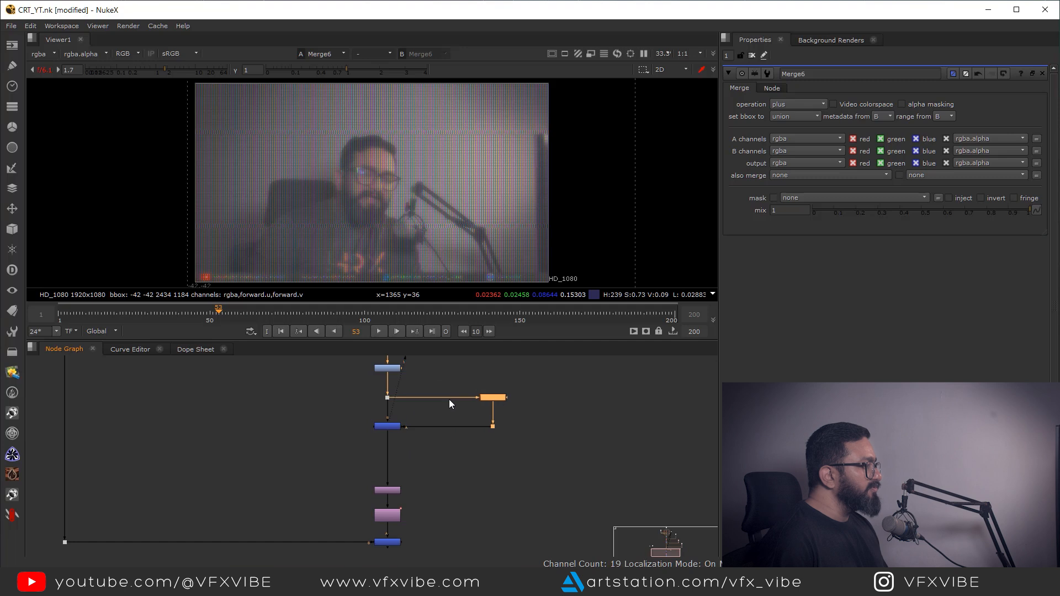
- Insert another Dot on the connection leading into Glow1
{"action": "scroll", "coordinate": [449, 404], "scroll_direction": "up", "scroll_amount": 3}
{"action": "left_click", "coordinate": [444, 404]}
{"action": "left_click", "coordinate": [421, 397], "text": "ctrl"}
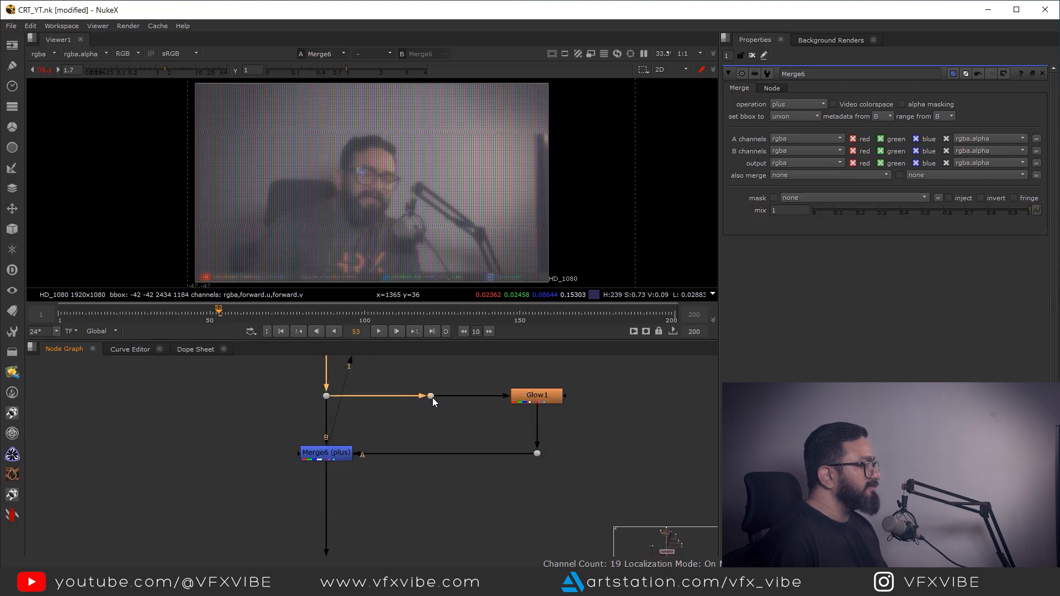
- Add a second Glow node, connect its input to the new Dot, and place it below the existing glow branch
{"action": "key", "text": "Tab"}
{"action": "type", "text": "glow"}
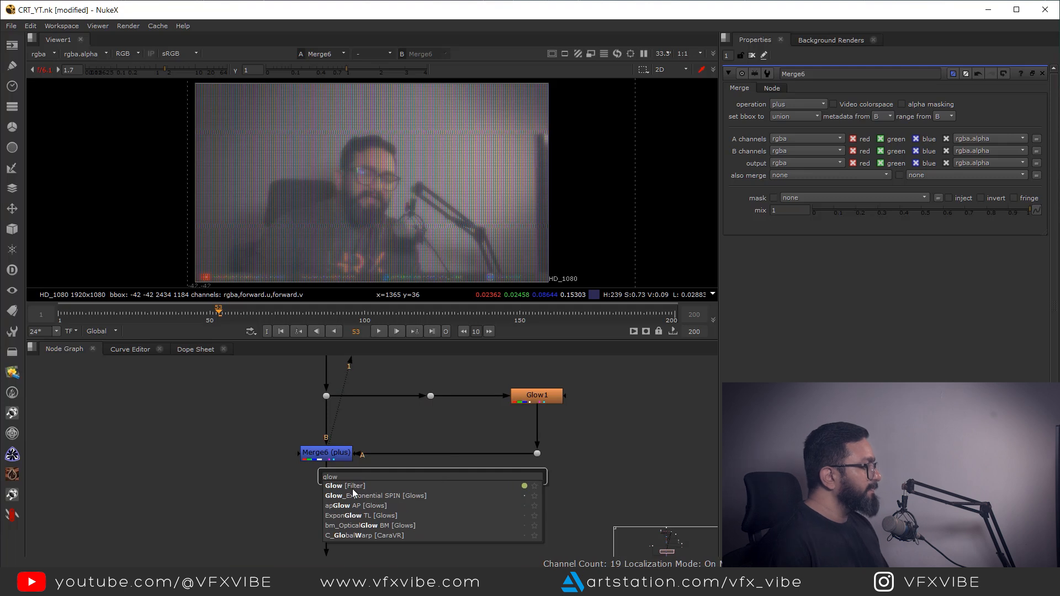
{"action": "key", "text": "Return"}
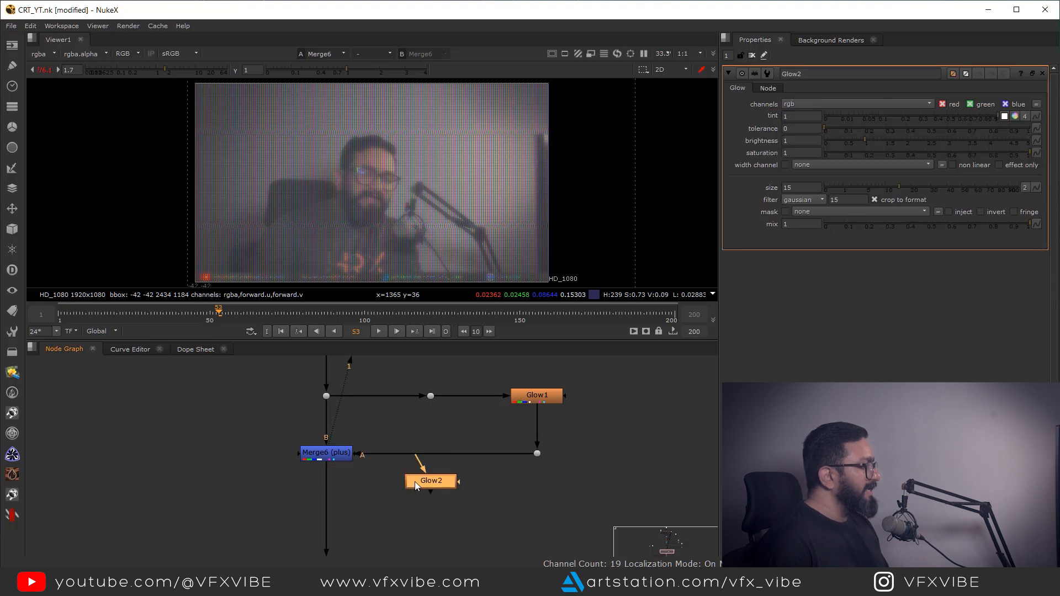
{"action": "left_click_drag", "start_coordinate": [420, 459], "coordinate": [430, 396]}
{"action": "left_click_drag", "start_coordinate": [434, 483], "coordinate": [434, 502]}
- View Glow2, make it output the effect only, and set its tolerance to 0.205 and size to 11
{"action": "key", "text": "1"}
{"action": "left_click", "coordinate": [999, 164]}
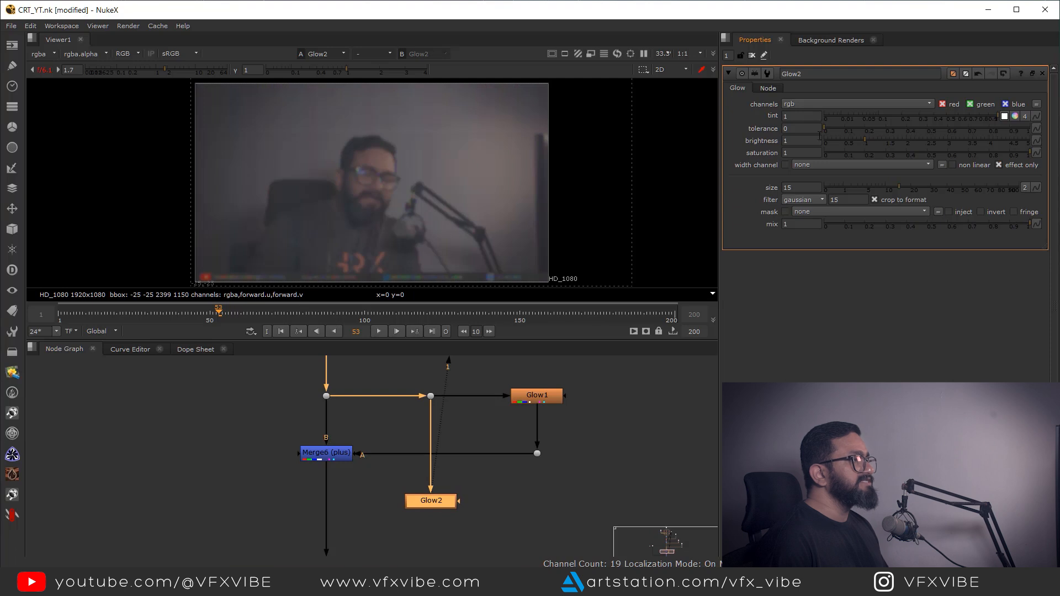
{"action": "left_click_drag", "start_coordinate": [828, 131], "coordinate": [865, 133]}
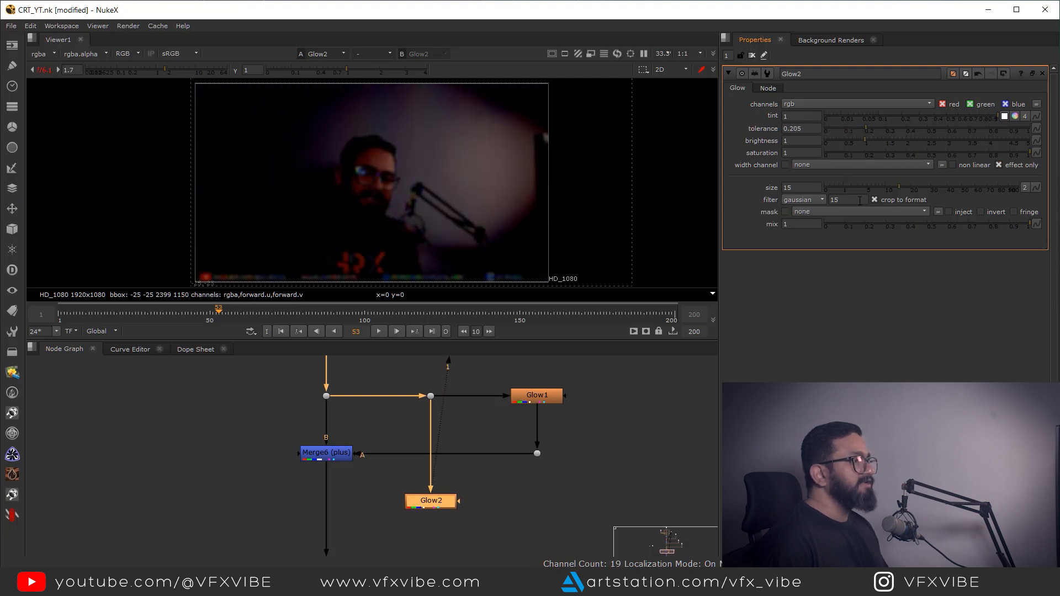
{"action": "left_click_drag", "start_coordinate": [896, 190], "coordinate": [888, 190]}
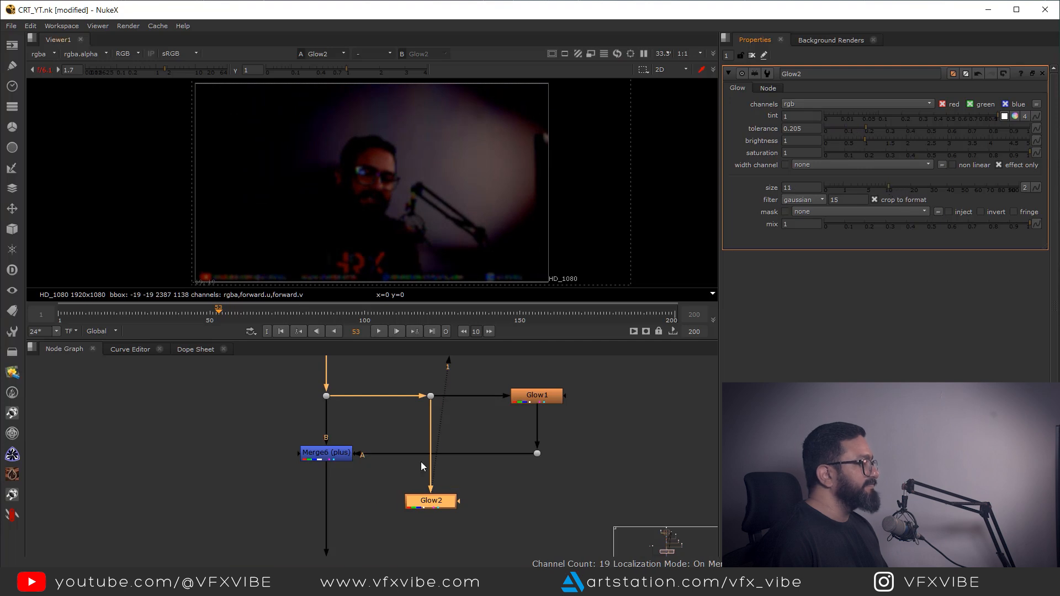
- Merge Glow2 into the main branch between Merge6 and Reformat1, using the plus operation
{"action": "middle_click_drag", "start_coordinate": [365, 506], "coordinate": [428, 449]}
{"action": "left_click", "coordinate": [425, 448]}
{"action": "key", "text": "m"}
{"action": "left_click_drag", "start_coordinate": [425, 445], "coordinate": [379, 444]}
{"action": "left_click_drag", "start_coordinate": [488, 450], "coordinate": [489, 449]}
{"action": "left_click_drag", "start_coordinate": [393, 462], "coordinate": [395, 450]}
{"action": "key", "text": "1"}
{"action": "left_click", "coordinate": [791, 110]}
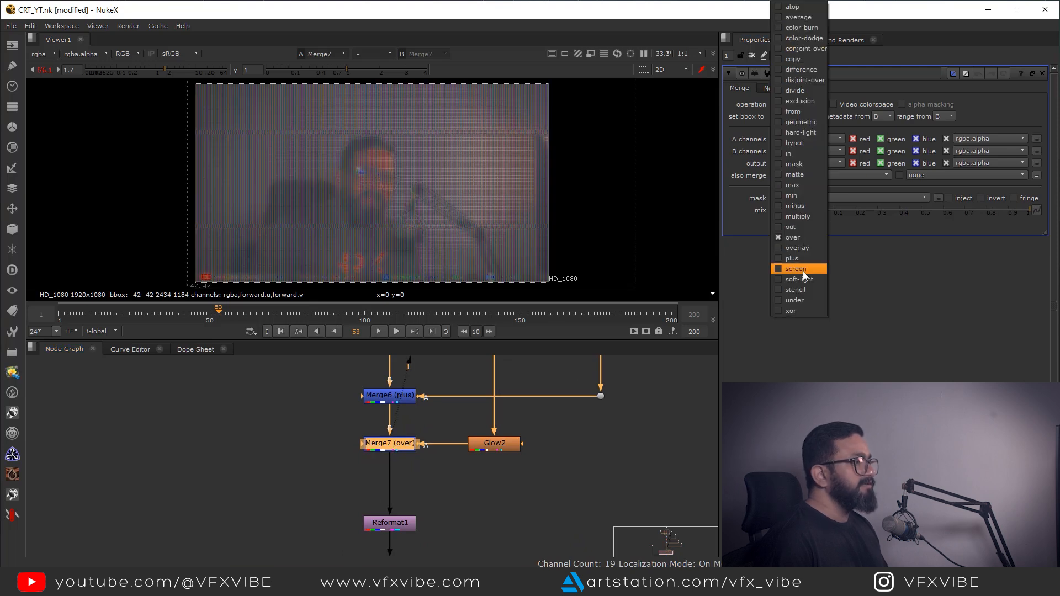
{"action": "left_click", "coordinate": [795, 258]}
- Reset the viewer gain to 1 and inspect the Merge7 result up close
{"action": "scroll", "coordinate": [405, 192], "scroll_direction": "up", "scroll_amount": 1}
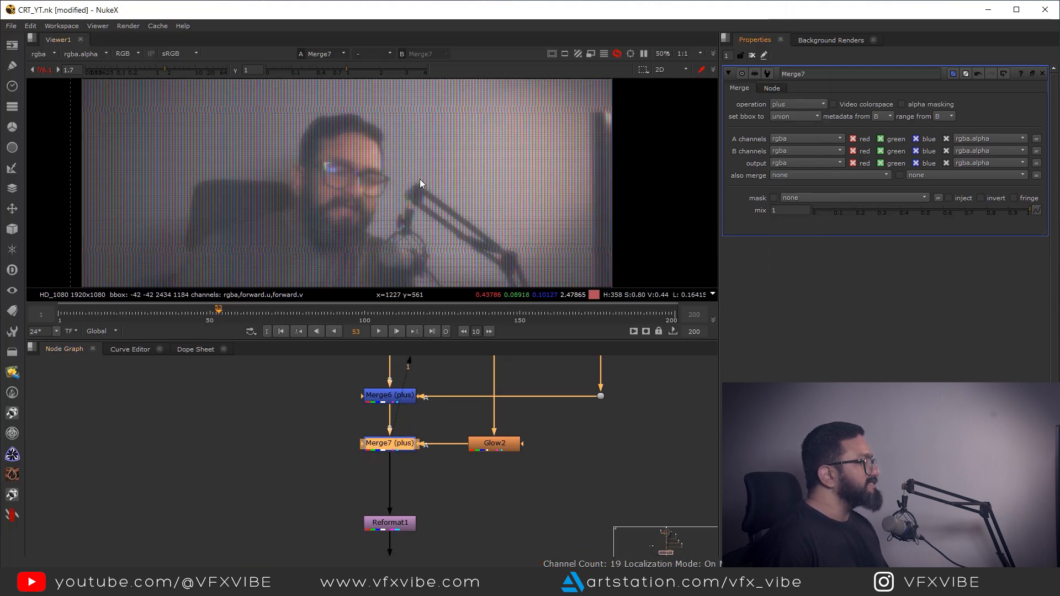
{"action": "middle_click_drag", "start_coordinate": [421, 189], "coordinate": [475, 193]}
{"action": "left_click", "coordinate": [44, 69]}
{"action": "scroll", "coordinate": [356, 206], "scroll_direction": "down", "scroll_amount": 3}
{"action": "middle_click_drag", "start_coordinate": [352, 182], "coordinate": [326, 165]}
{"action": "scroll", "coordinate": [371, 197], "scroll_direction": "up", "scroll_amount": 2}
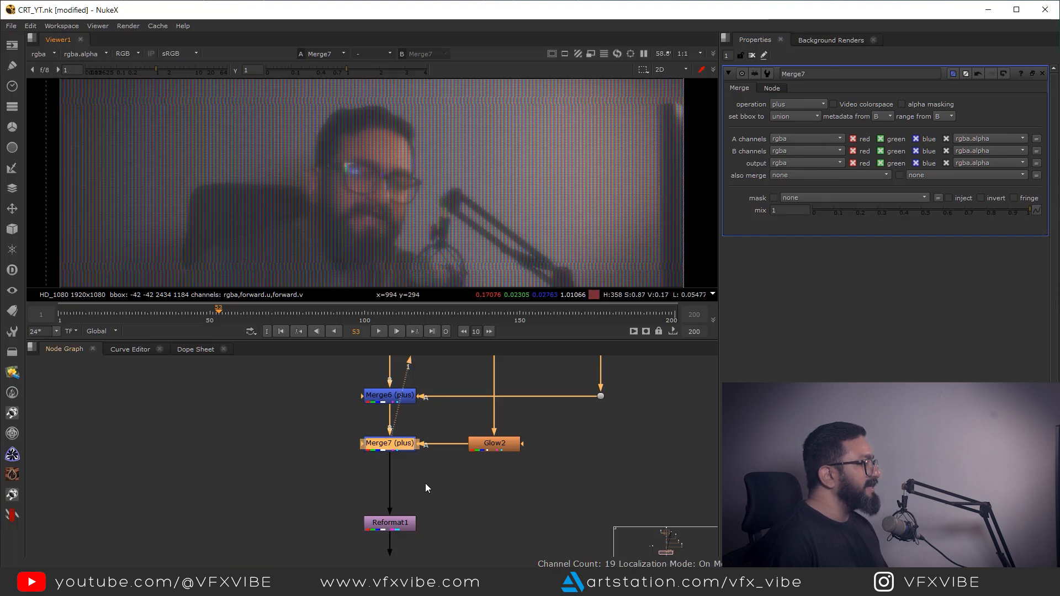
- Compare the Merge5 composite on the television with the Merge7 and Reformat1 outputs, checking for background showing through
{"action": "scroll", "coordinate": [426, 485], "scroll_direction": "down", "scroll_amount": 2}
{"action": "scroll", "coordinate": [474, 480], "scroll_direction": "down", "scroll_amount": 3}
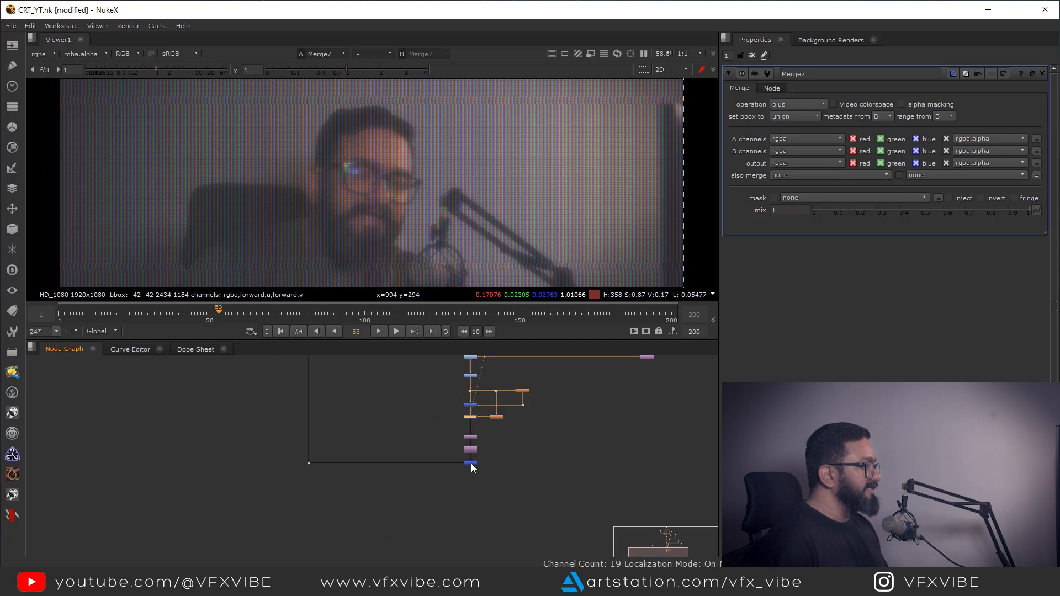
{"action": "scroll", "coordinate": [472, 465], "scroll_direction": "up", "scroll_amount": 2}
{"action": "left_click", "coordinate": [469, 463]}
{"action": "key", "text": "1"}
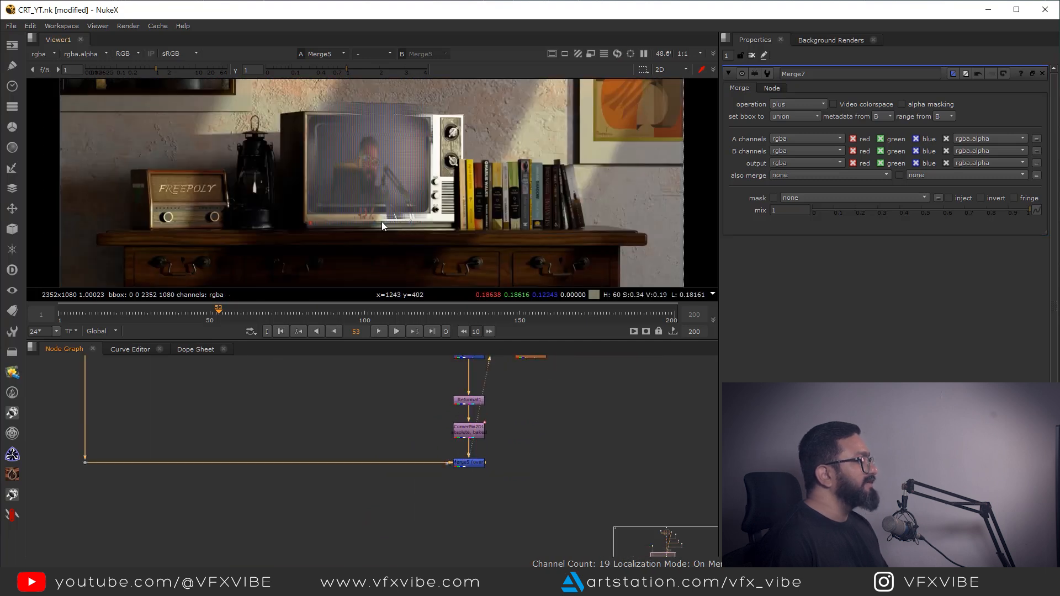
{"action": "scroll", "coordinate": [457, 187], "scroll_direction": "up", "scroll_amount": 3}
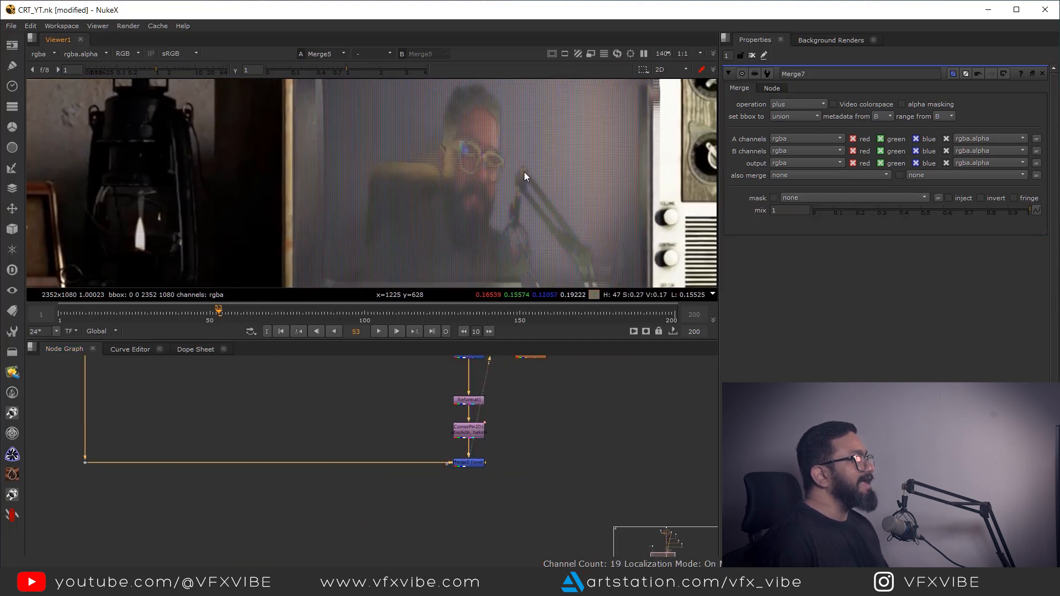
{"action": "scroll", "coordinate": [435, 182], "scroll_direction": "up", "scroll_amount": 2}
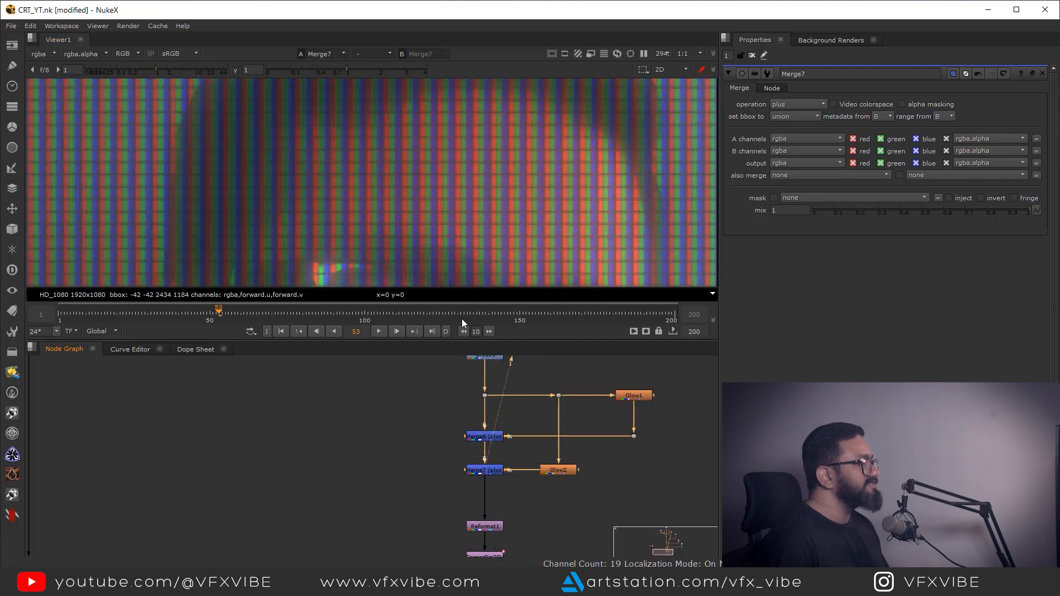
{"action": "key", "text": "f"}
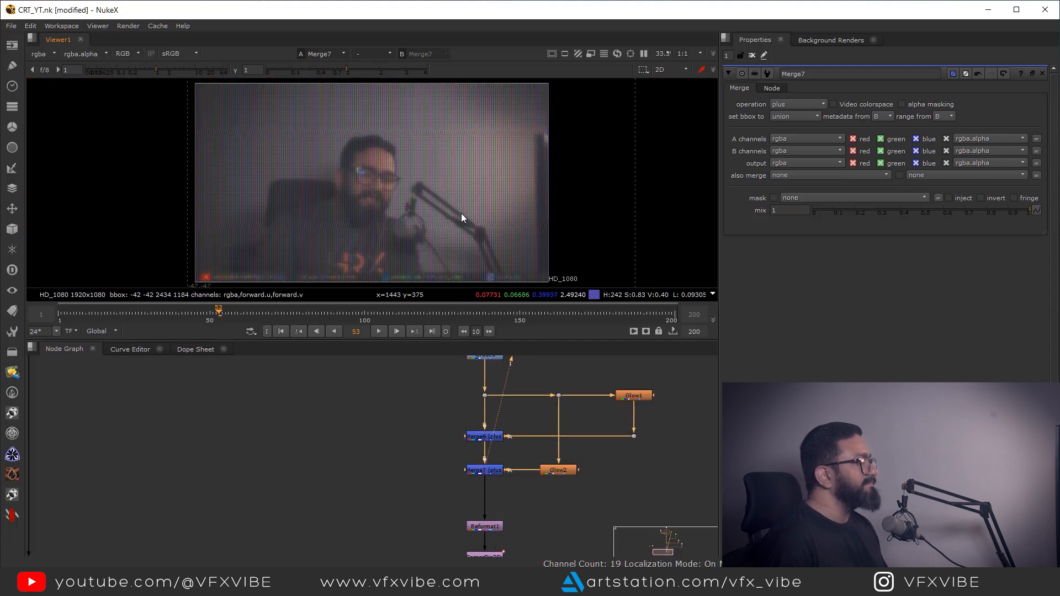
{"action": "middle_click_drag", "start_coordinate": [497, 483], "coordinate": [484, 427]}
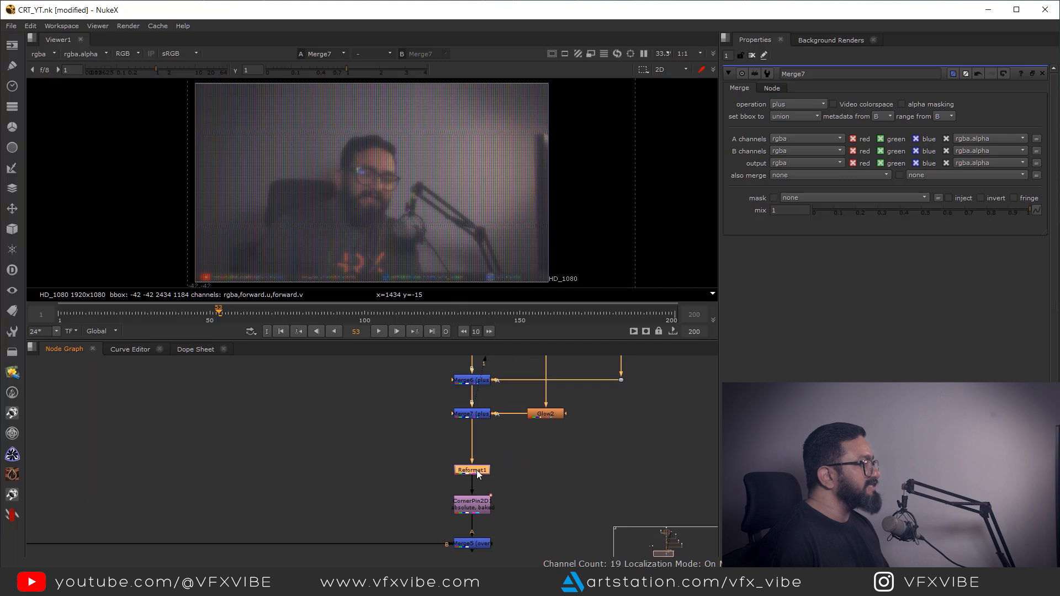
{"action": "key", "text": "1"}
{"action": "middle_click_drag", "start_coordinate": [487, 491], "coordinate": [515, 434]}
{"action": "left_click", "coordinate": [504, 446]}
{"action": "key", "text": "1"}
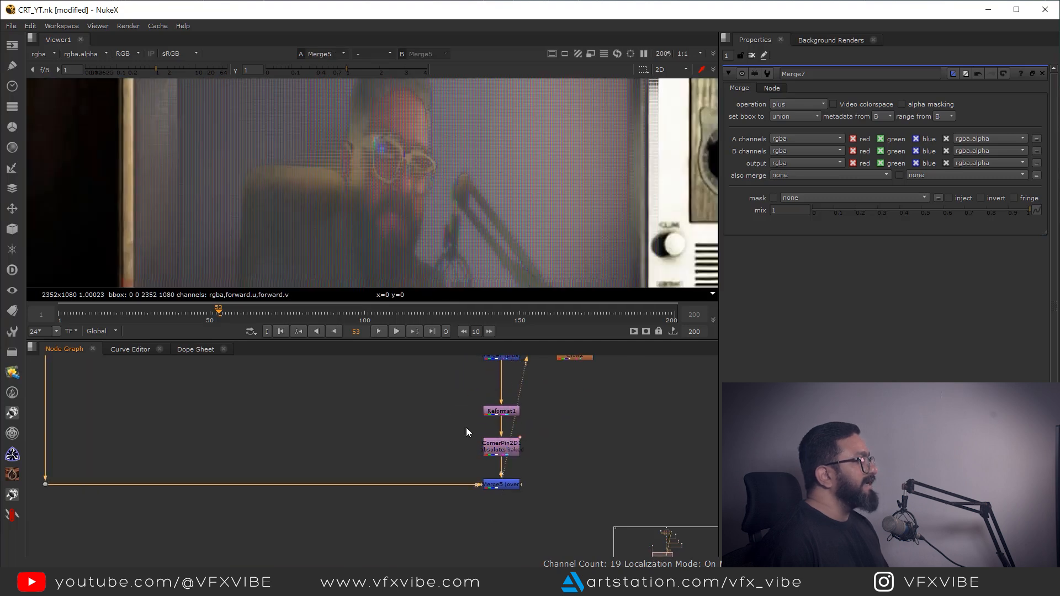
- Inspect the corner-pinned image, switching between its colour and its alpha channel
{"action": "middle_click_drag", "start_coordinate": [333, 208], "coordinate": [438, 209]}
{"action": "left_click", "coordinate": [504, 448]}
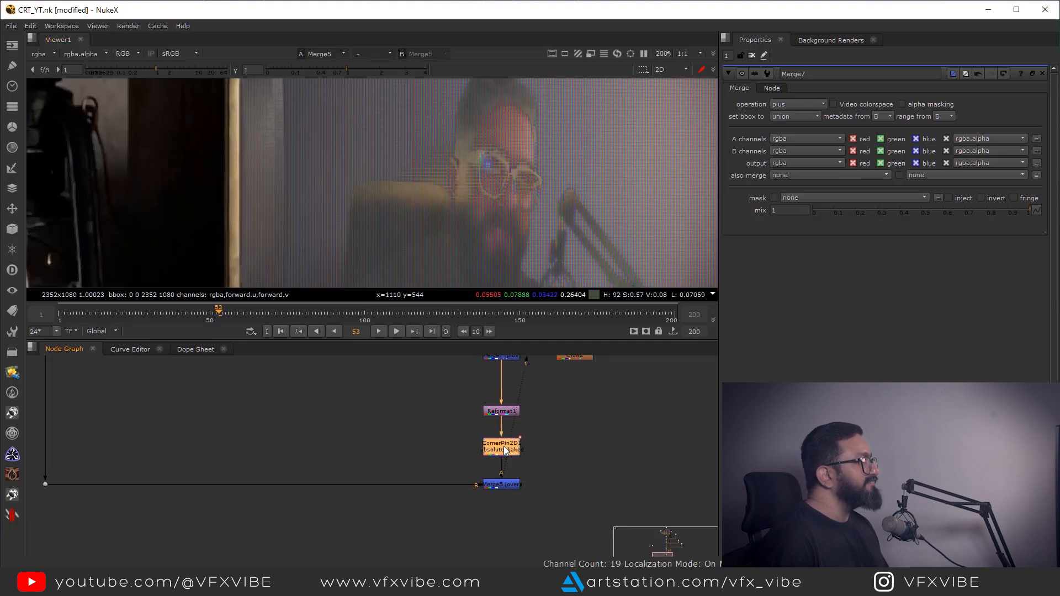
{"action": "key", "text": "1"}
{"action": "key", "text": "a"}
{"action": "key", "text": "a"}
{"action": "key", "text": "a"}
{"action": "key", "text": "a"}
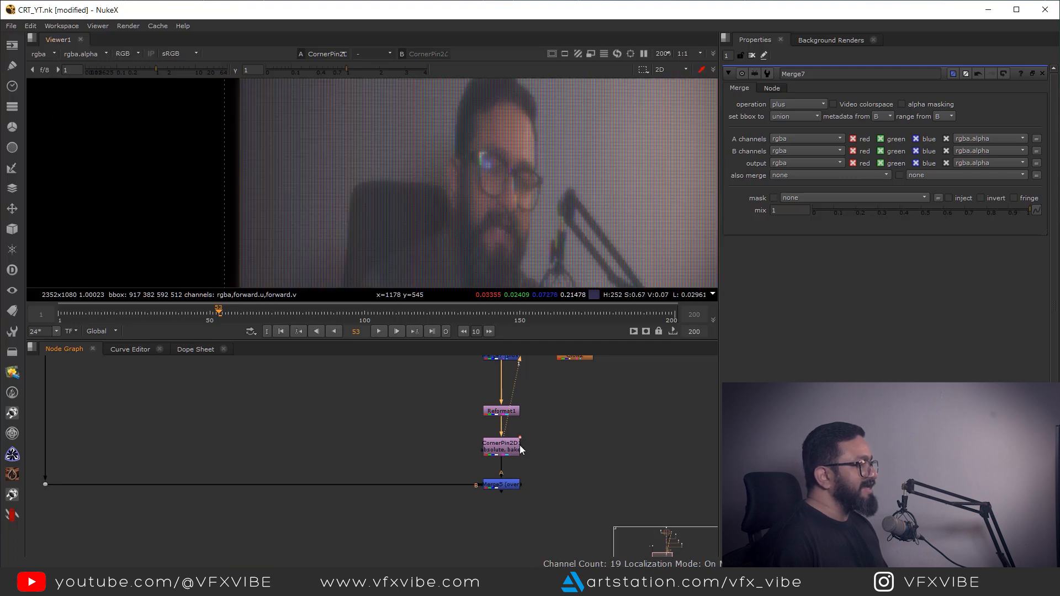
- Move Merge5 and its background Dot farther down the node graph to give the main branch more room
{"action": "scroll", "coordinate": [519, 450], "scroll_direction": "down", "scroll_amount": 3}
{"action": "middle_click_drag", "start_coordinate": [432, 480], "coordinate": [449, 468]}
{"action": "left_click_drag", "start_coordinate": [232, 507], "coordinate": [623, 447]}
{"action": "left_click_drag", "start_coordinate": [530, 457], "coordinate": [532, 493]}
{"action": "scroll", "coordinate": [525, 411], "scroll_direction": "up", "scroll_amount": 3}
{"action": "left_click_drag", "start_coordinate": [491, 412], "coordinate": [542, 501]}
- Insert a Grade node between Merge7 and Reformat1 and restrict its channels to alpha
{"action": "left_click", "coordinate": [564, 415]}
{"action": "key", "text": "g"}
{"action": "left_click_drag", "start_coordinate": [528, 418], "coordinate": [524, 422]}
{"action": "left_click", "coordinate": [834, 105]}
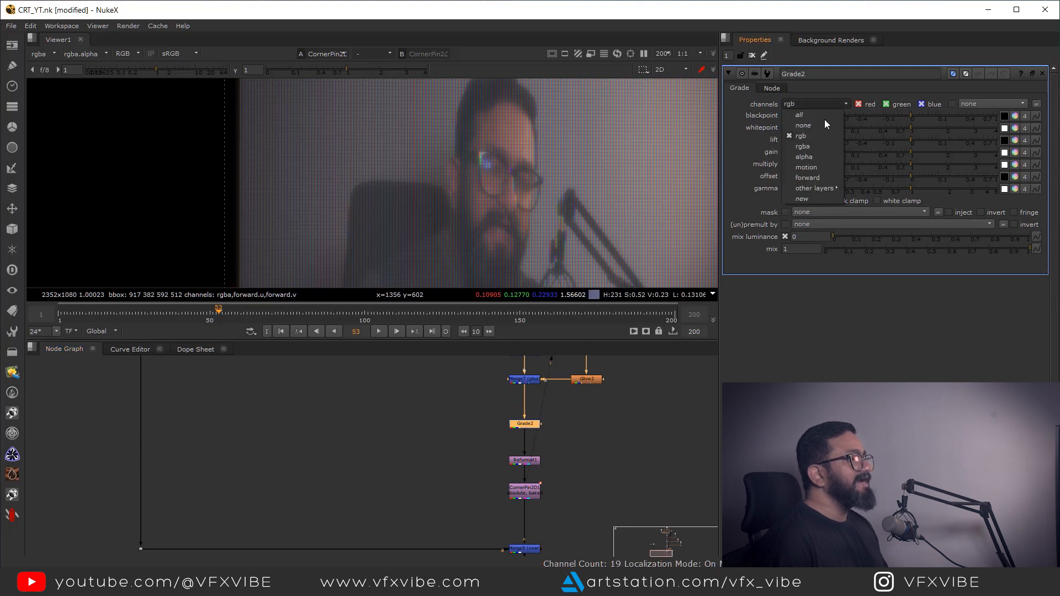
{"action": "left_click", "coordinate": [805, 158]}
- View Grade2's alpha channel and raise its gain to 4
{"action": "key", "text": "1"}
{"action": "key", "text": "a"}
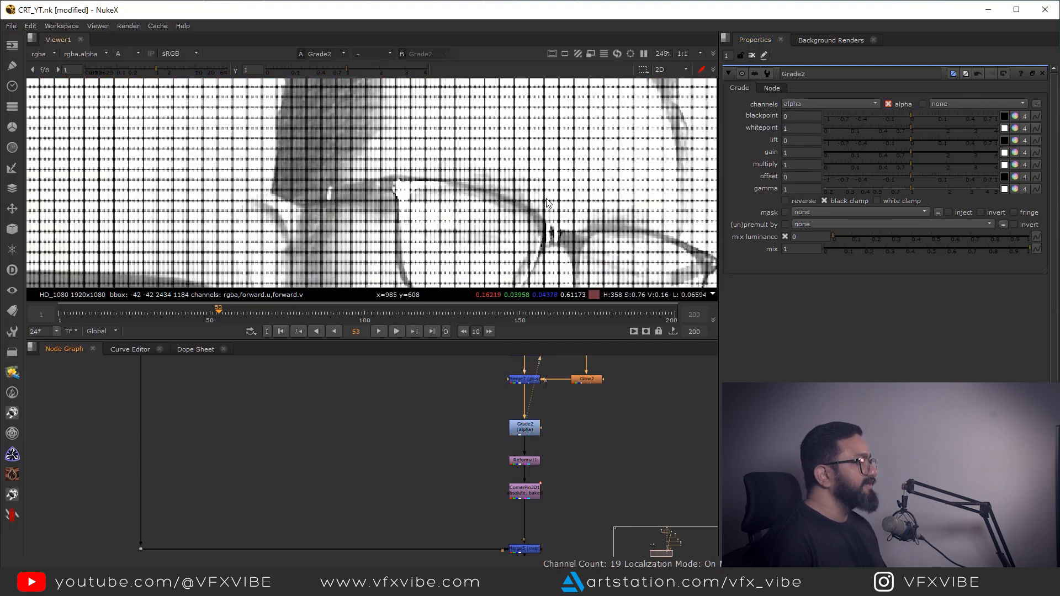
{"action": "scroll", "coordinate": [594, 166], "scroll_direction": "down", "scroll_amount": 4}
{"action": "middle_click_drag", "start_coordinate": [594, 167], "coordinate": [583, 141]}
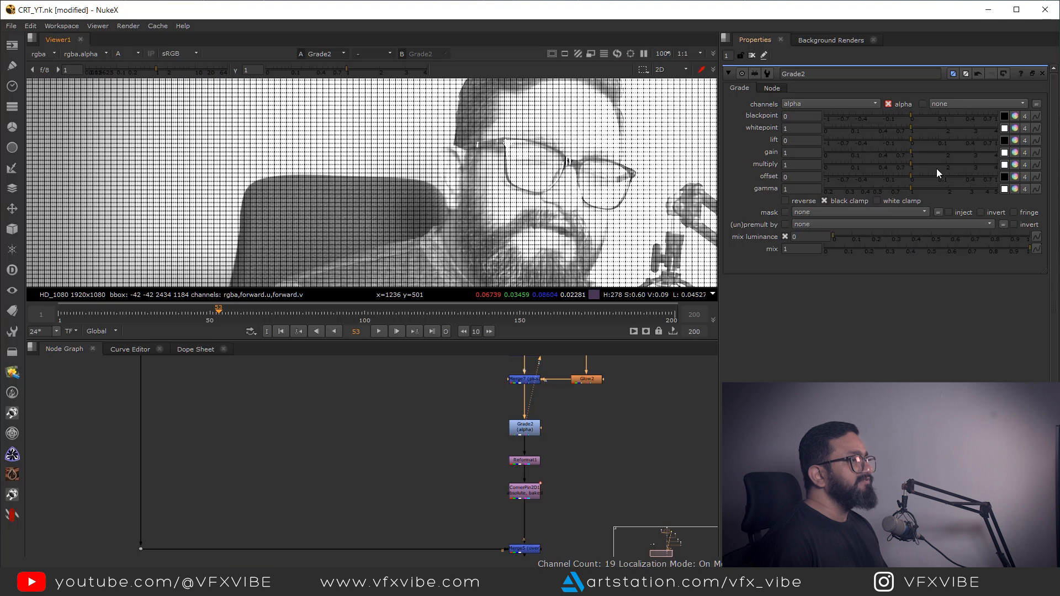
{"action": "left_click_drag", "start_coordinate": [910, 152], "coordinate": [1006, 160]}
{"action": "scroll", "coordinate": [478, 237], "scroll_direction": "down", "scroll_amount": 5}
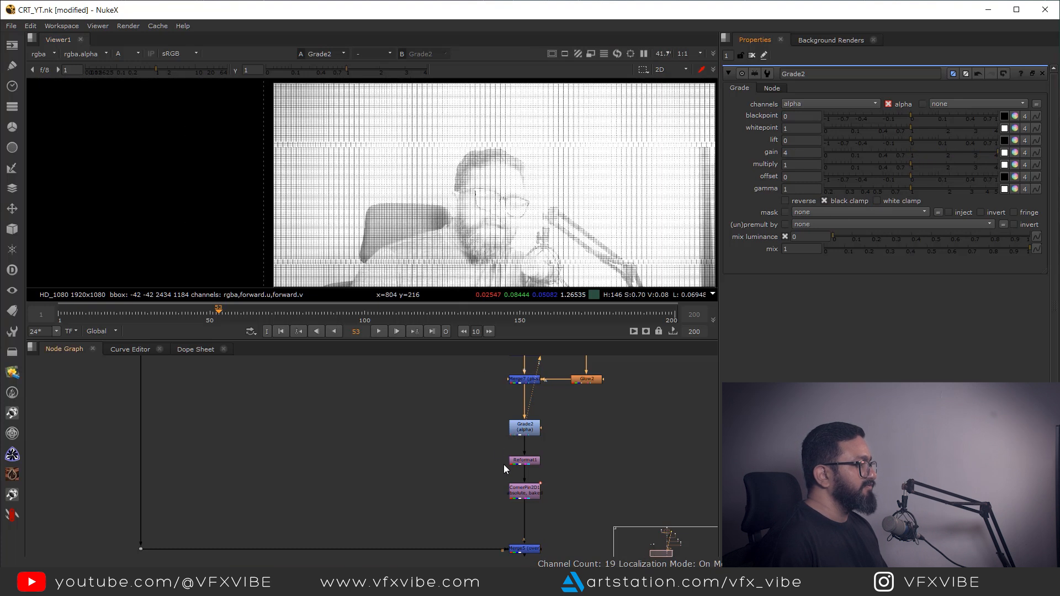
- View the Merge5 composite in colour and examine the television screen for transparency and edge coverage
{"action": "middle_click_drag", "start_coordinate": [520, 535], "coordinate": [528, 460]}
{"action": "left_click", "coordinate": [539, 475]}
{"action": "key", "text": "1"}
{"action": "key", "text": "a"}
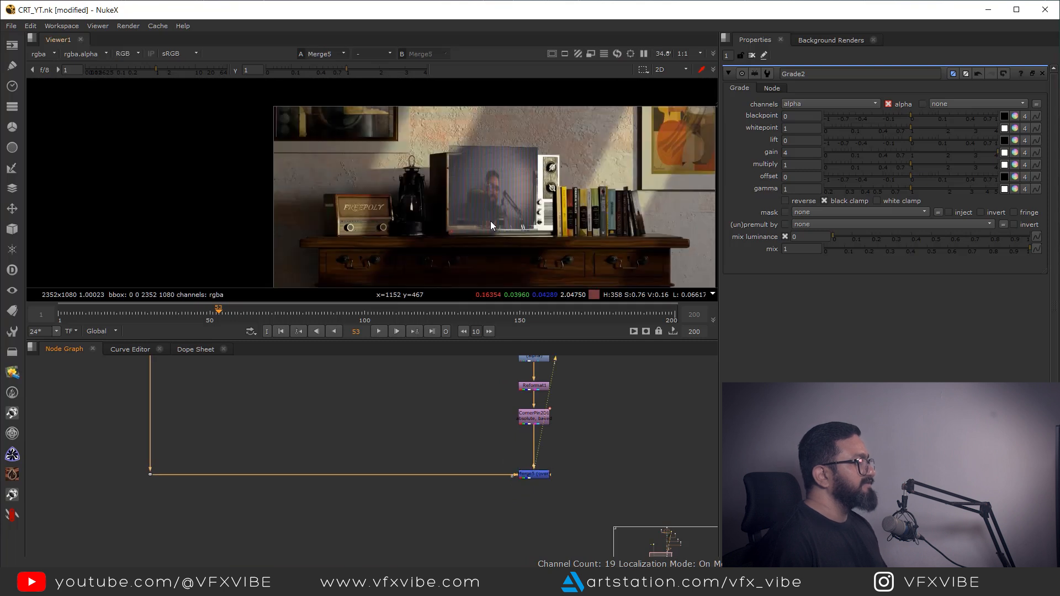
{"action": "scroll", "coordinate": [490, 220], "scroll_direction": "up", "scroll_amount": 6}
{"action": "scroll", "coordinate": [480, 166], "scroll_direction": "up", "scroll_amount": 4}
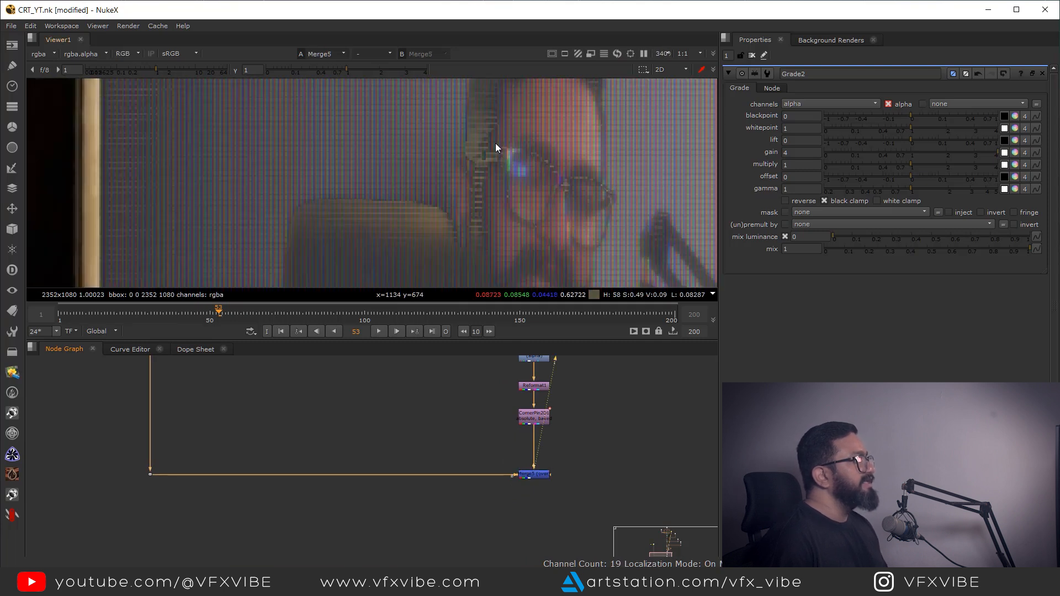
{"action": "middle_click_drag", "start_coordinate": [535, 407], "coordinate": [535, 442]}
{"action": "middle_click_drag", "start_coordinate": [329, 461], "coordinate": [487, 452]}
{"action": "scroll", "coordinate": [429, 418], "scroll_direction": "down", "scroll_amount": 5}
{"action": "scroll", "coordinate": [521, 183], "scroll_direction": "down", "scroll_amount": 4}
{"action": "scroll", "coordinate": [512, 204], "scroll_direction": "down", "scroll_amount": 4}
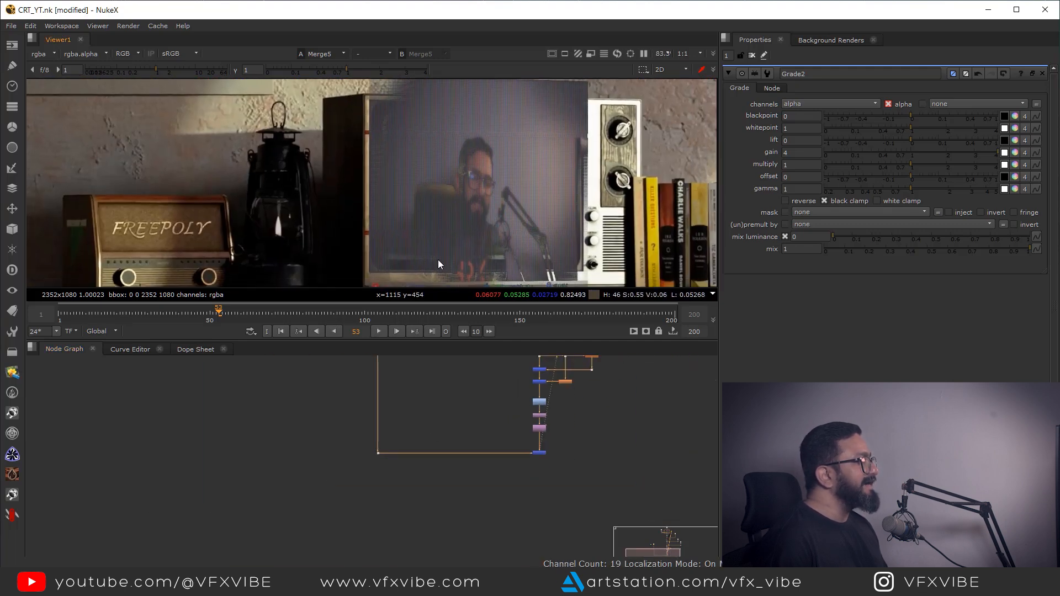
- View the original room footage from Read2 to examine the television's screen borders
{"action": "middle_click_drag", "start_coordinate": [447, 349], "coordinate": [441, 400]}
{"action": "left_click", "coordinate": [442, 398]}
{"action": "key", "text": "1"}
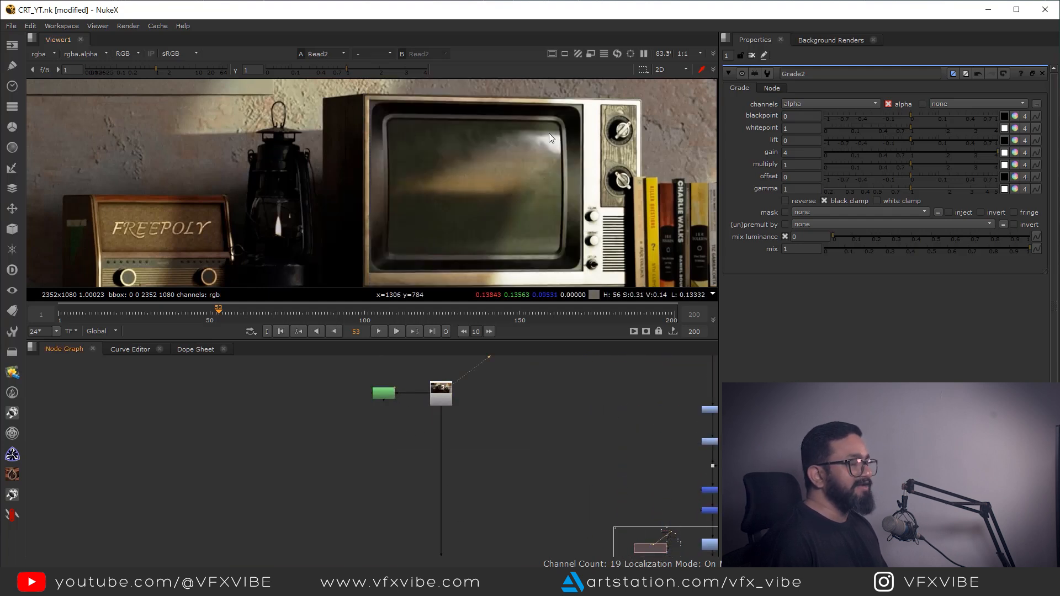
- Go to the first frame and create a new Roto node beside Read2
{"action": "middle_click_drag", "start_coordinate": [508, 427], "coordinate": [466, 436]}
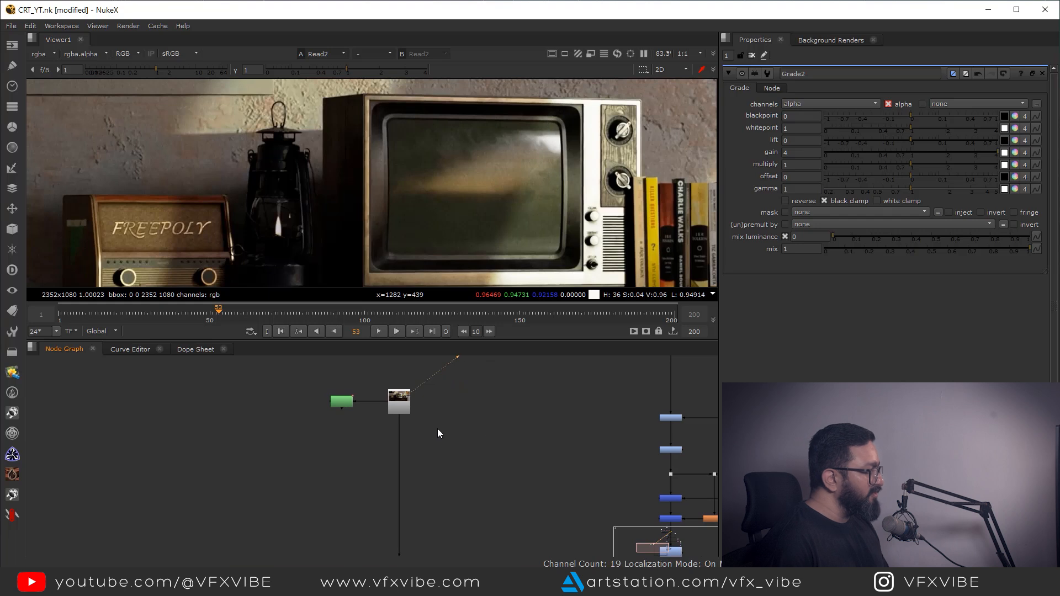
{"action": "left_click", "coordinate": [282, 332]}
{"action": "key", "text": "o"}
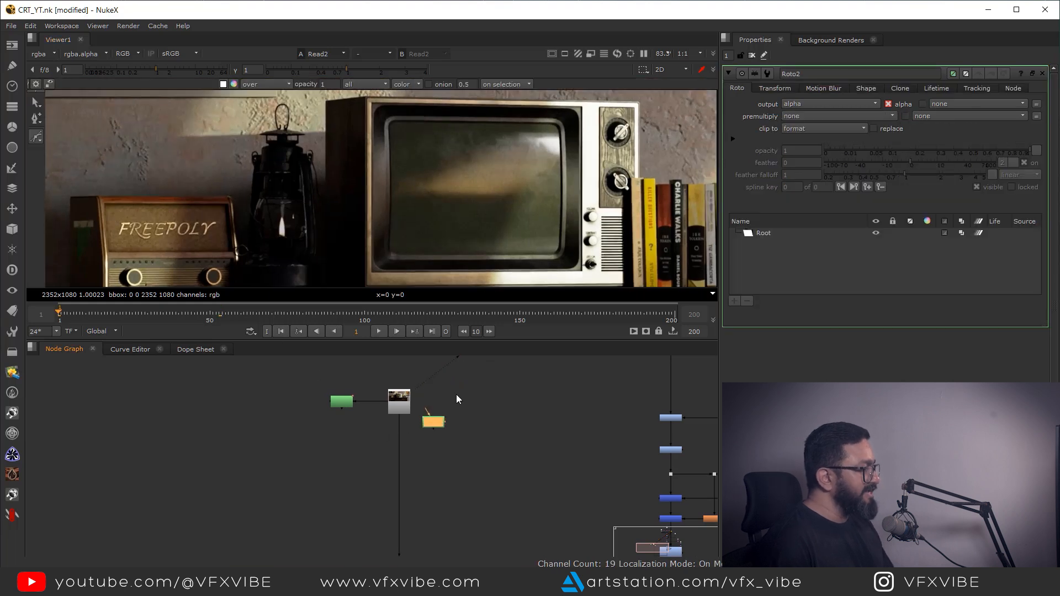
- Draw a Bezier shape along the inner edge of the television screen's frame, following its rounded corners
{"action": "key", "text": "space"}
{"action": "scroll", "coordinate": [422, 201], "scroll_direction": "up", "scroll_amount": 5}
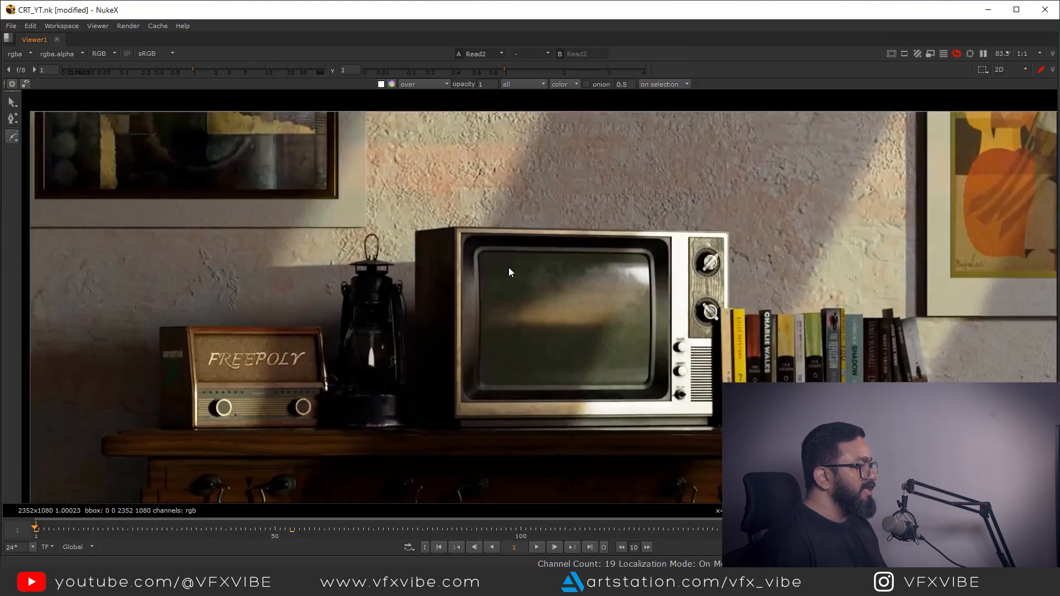
{"action": "scroll", "coordinate": [480, 241], "scroll_direction": "up", "scroll_amount": 6}
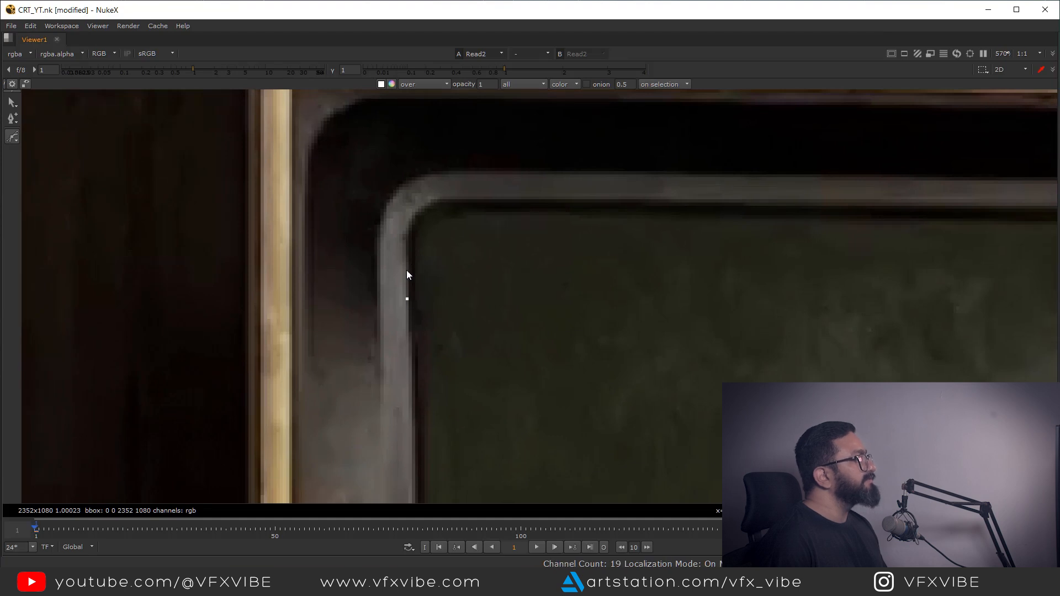
{"action": "left_click", "coordinate": [406, 243]}
{"action": "scroll", "coordinate": [422, 216], "scroll_direction": "up", "scroll_amount": 5}
{"action": "left_click_drag", "start_coordinate": [458, 194], "coordinate": [530, 193]}
{"action": "scroll", "coordinate": [678, 221], "scroll_direction": "down", "scroll_amount": 5}
{"action": "middle_click_drag", "start_coordinate": [822, 221], "coordinate": [582, 217]}
{"action": "scroll", "coordinate": [582, 217], "scroll_direction": "up", "scroll_amount": 5}
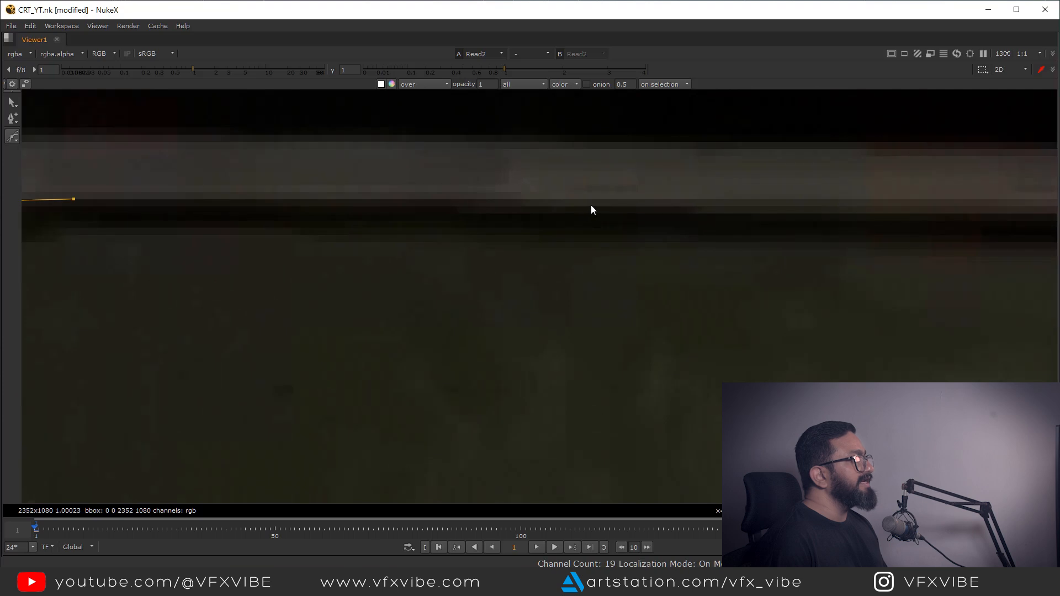
{"action": "left_click", "coordinate": [597, 204]}
{"action": "scroll", "coordinate": [612, 206], "scroll_direction": "down", "scroll_amount": 4}
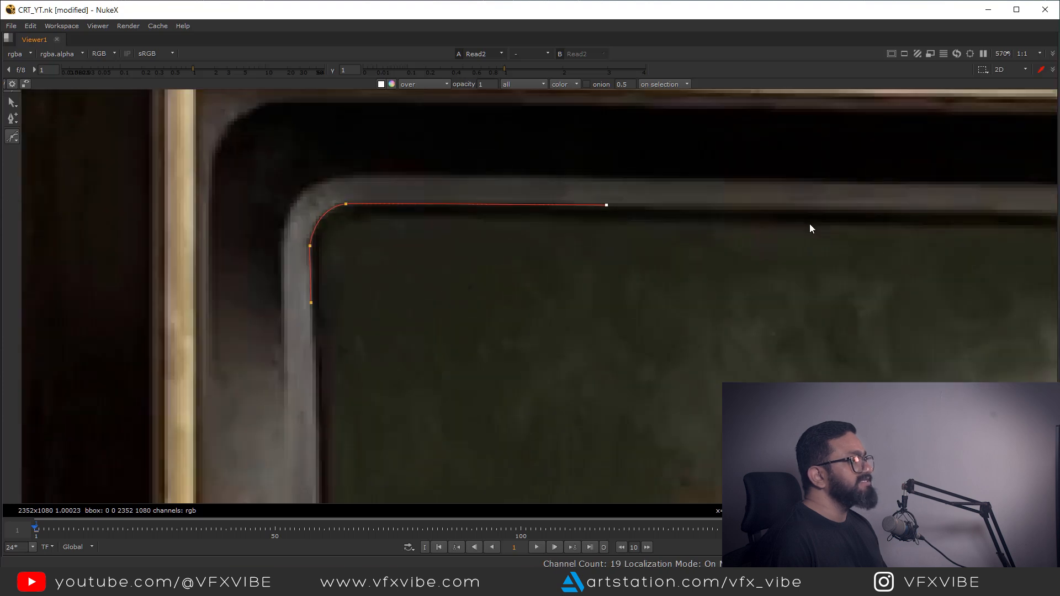
{"action": "middle_click_drag", "start_coordinate": [1043, 234], "coordinate": [635, 246]}
{"action": "scroll", "coordinate": [666, 246], "scroll_direction": "up", "scroll_amount": 3}
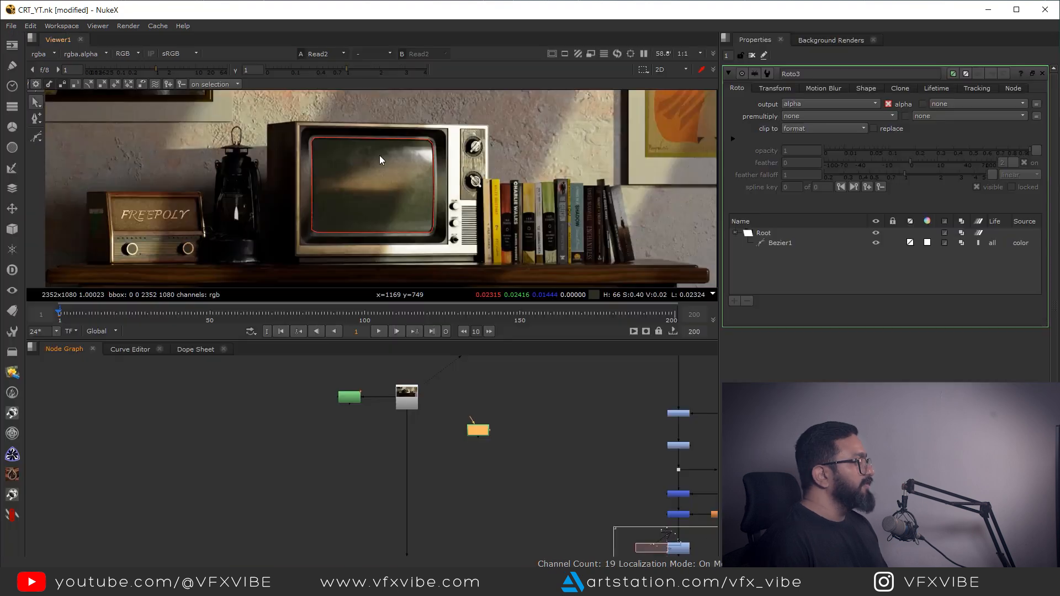
- Scrub through the footage to check the Bezier shape against the moving television, and return to frame 1
{"action": "scroll", "coordinate": [379, 155], "scroll_direction": "up", "scroll_amount": 4}
{"action": "middle_click_drag", "start_coordinate": [379, 154], "coordinate": [472, 175]}
{"action": "scroll", "coordinate": [467, 181], "scroll_direction": "down", "scroll_amount": 2}
{"action": "left_click_drag", "start_coordinate": [368, 313], "coordinate": [569, 313]}
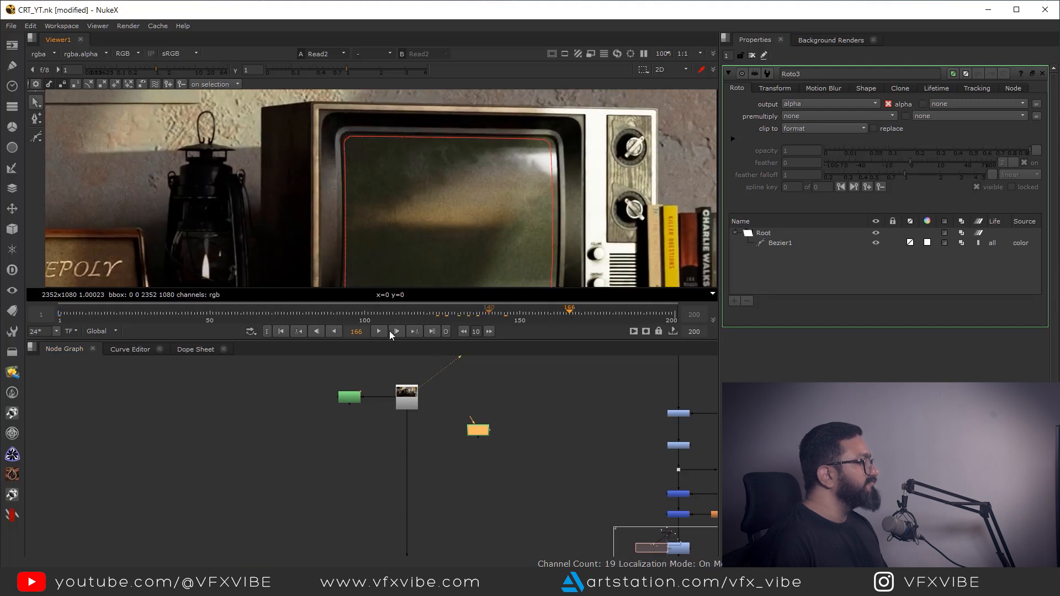
{"action": "left_click", "coordinate": [280, 331]}
- Export a CornerPin2D (relative, baked) from Roto1's PlanarTrackLayer1 and place it below Roto3
{"action": "scroll", "coordinate": [389, 420], "scroll_direction": "up", "scroll_amount": 2}
{"action": "middle_click_drag", "start_coordinate": [389, 419], "coordinate": [289, 386]}
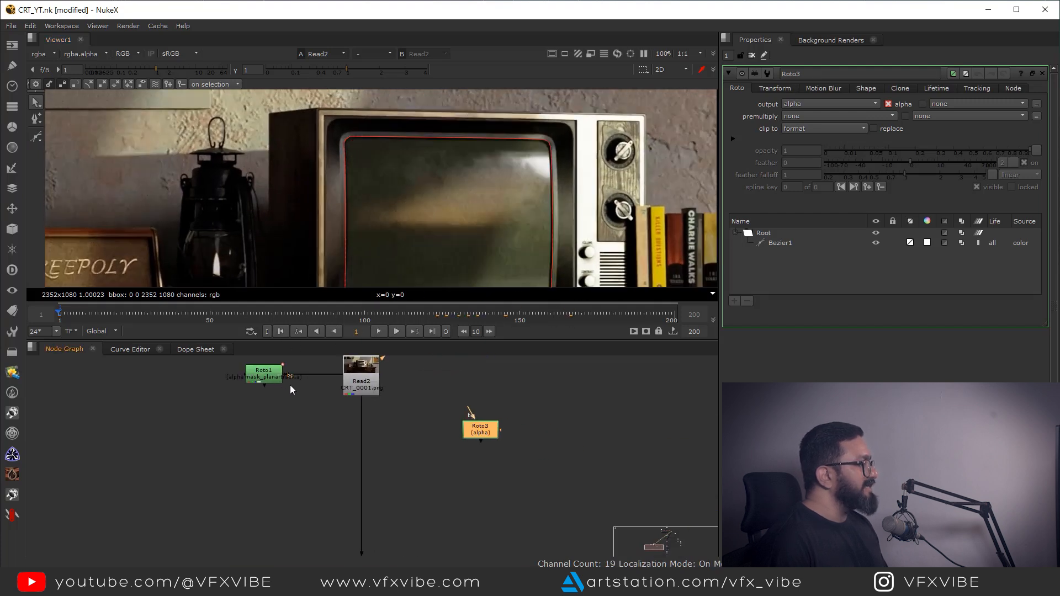
{"action": "double_click", "coordinate": [264, 373]}
{"action": "key", "text": "1"}
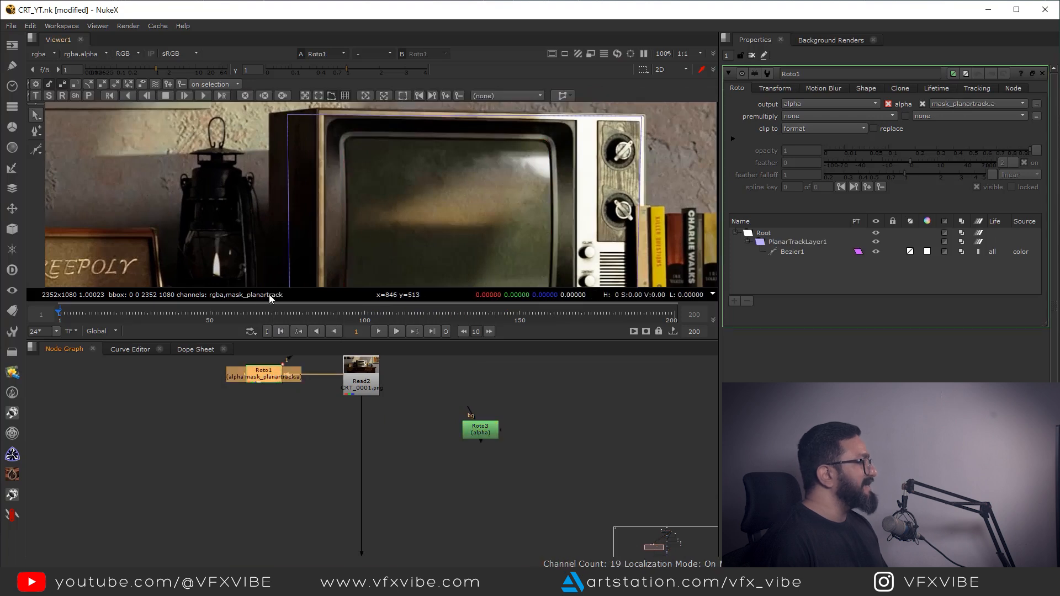
{"action": "scroll", "coordinate": [320, 231], "scroll_direction": "down", "scroll_amount": 4}
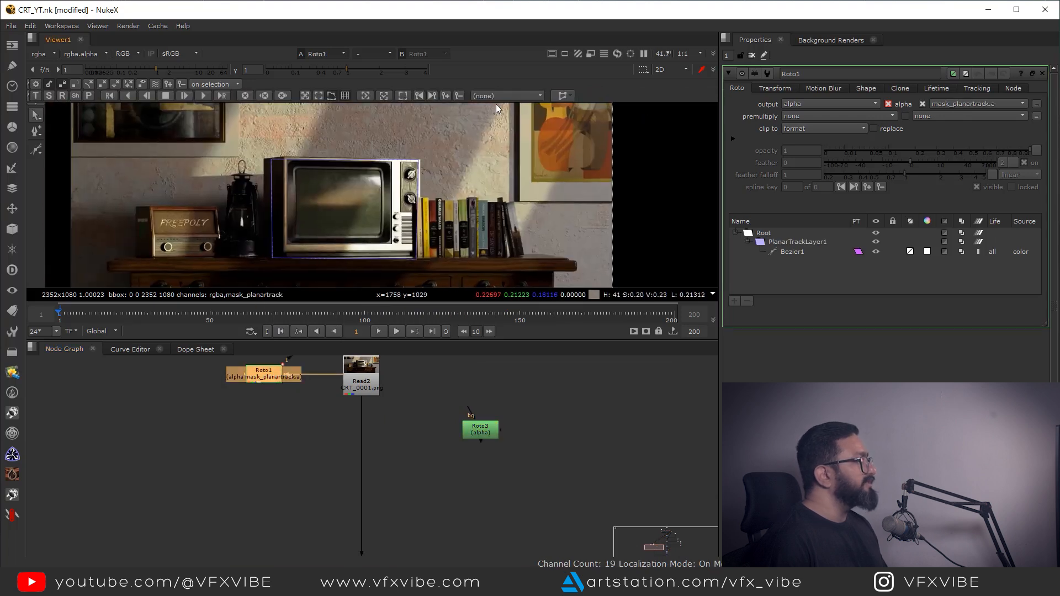
{"action": "left_click", "coordinate": [786, 242]}
{"action": "left_click", "coordinate": [570, 95]}
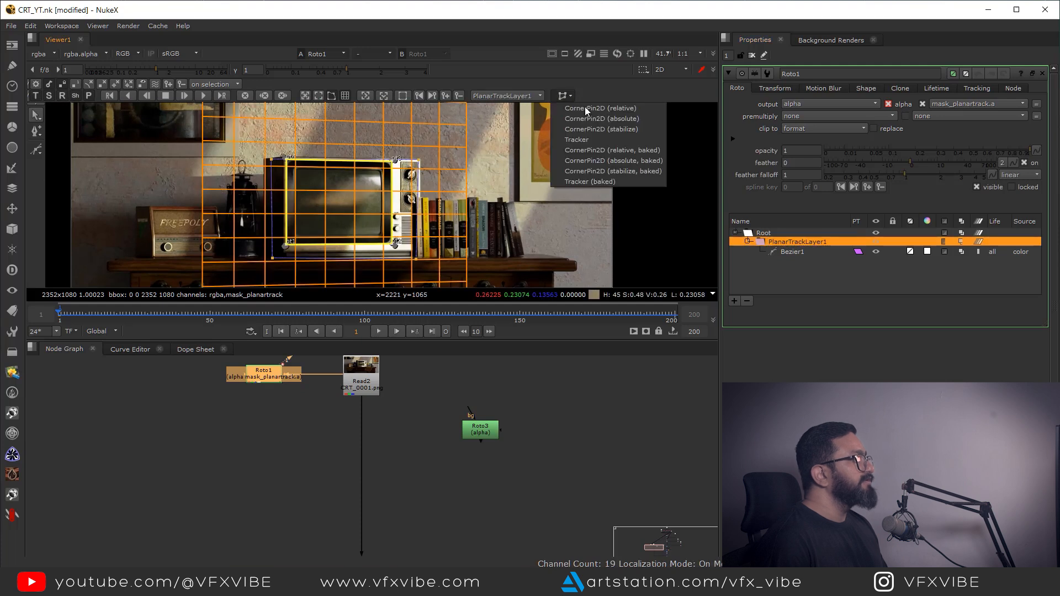
{"action": "left_click", "coordinate": [620, 149]}
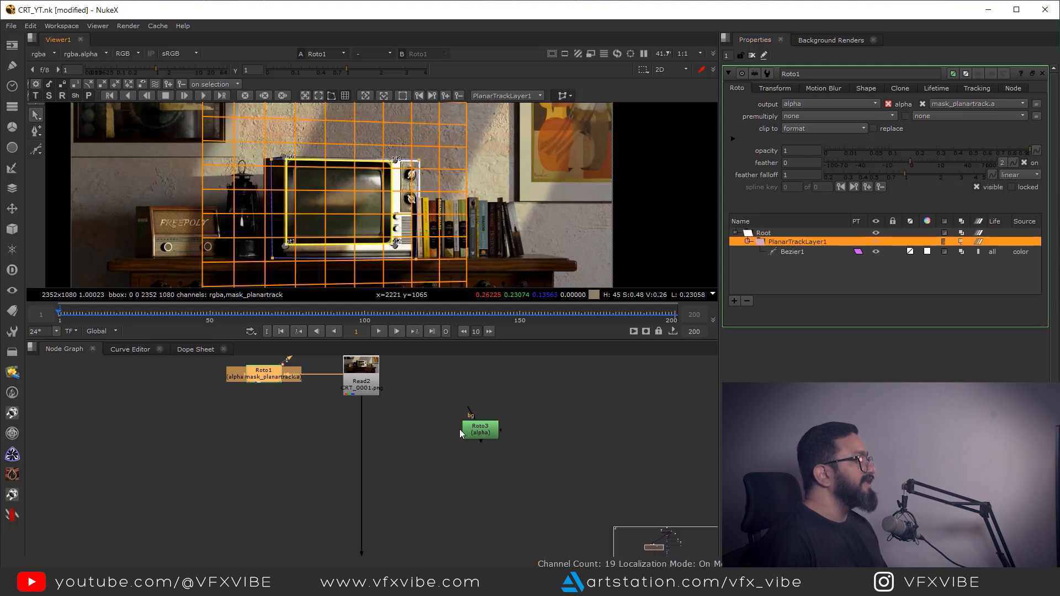
{"action": "left_click_drag", "start_coordinate": [370, 415], "coordinate": [410, 442]}
{"action": "left_click", "coordinate": [452, 458]}
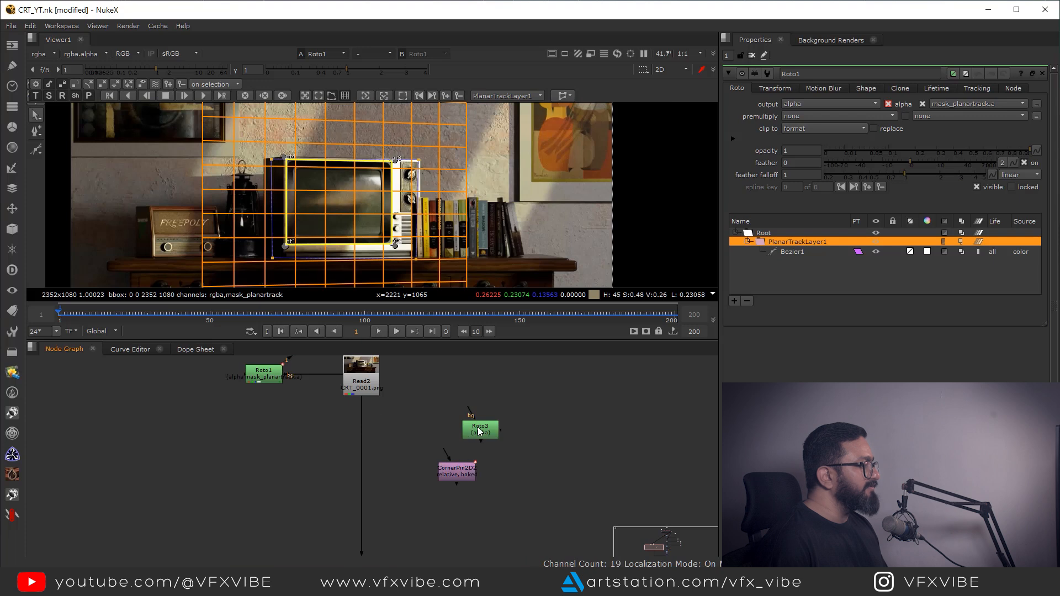
- Connect the new corner pin to Roto3's output, play its alpha to check the tracked shape, and return to frame 1
{"action": "key", "text": "1"}
{"action": "key", "text": "a"}
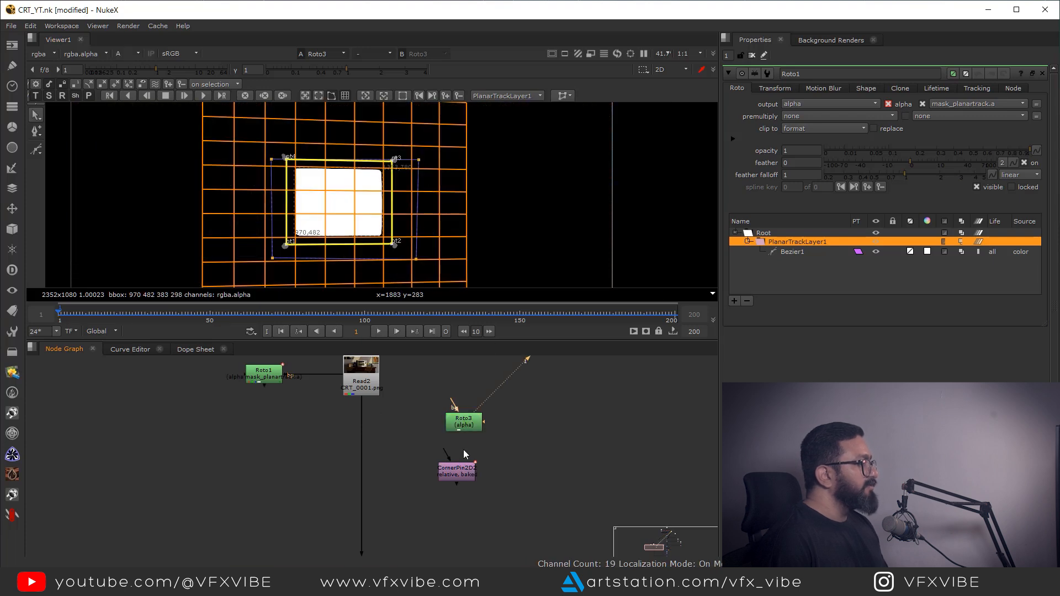
{"action": "left_click_drag", "start_coordinate": [446, 453], "coordinate": [462, 425]}
{"action": "left_click_drag", "start_coordinate": [464, 474], "coordinate": [467, 470]}
{"action": "key", "text": "1"}
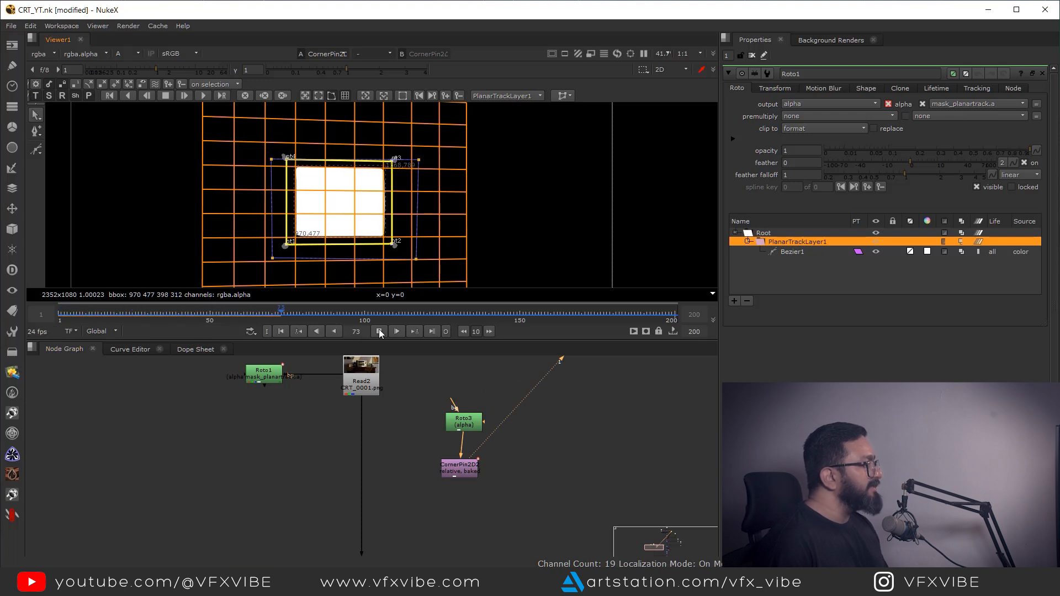
{"action": "left_click", "coordinate": [379, 331]}
{"action": "left_click", "coordinate": [281, 331]}
- Move Roto3 and its corner pin down beside the main branch, and view CornerPin2D1's output in RGB with the node properties closed
{"action": "scroll", "coordinate": [416, 442], "scroll_direction": "down", "scroll_amount": 4}
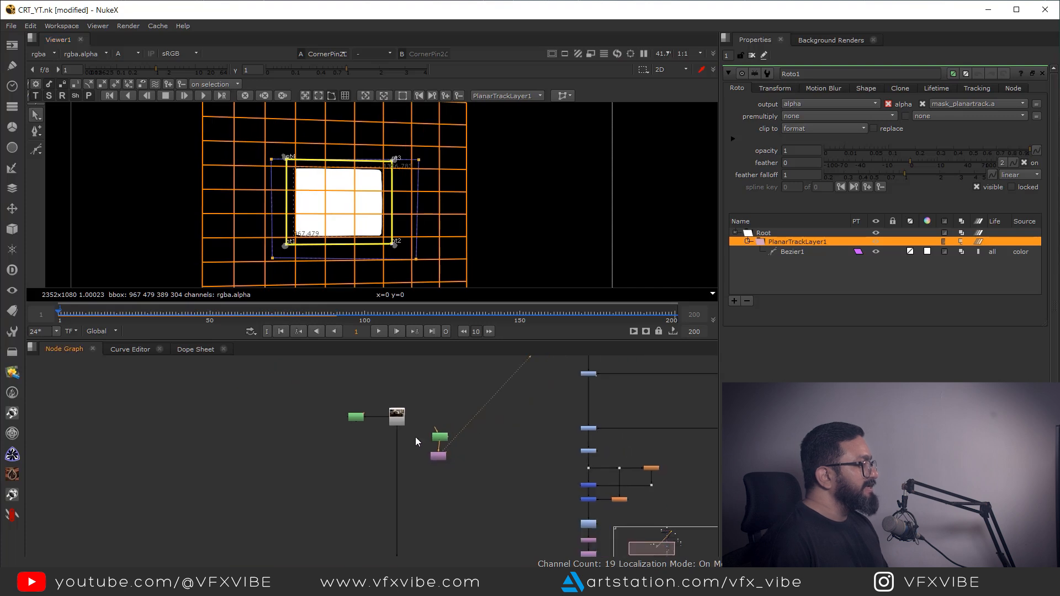
{"action": "middle_click_drag", "start_coordinate": [415, 436], "coordinate": [375, 410]}
{"action": "scroll", "coordinate": [402, 431], "scroll_direction": "down", "scroll_amount": 3}
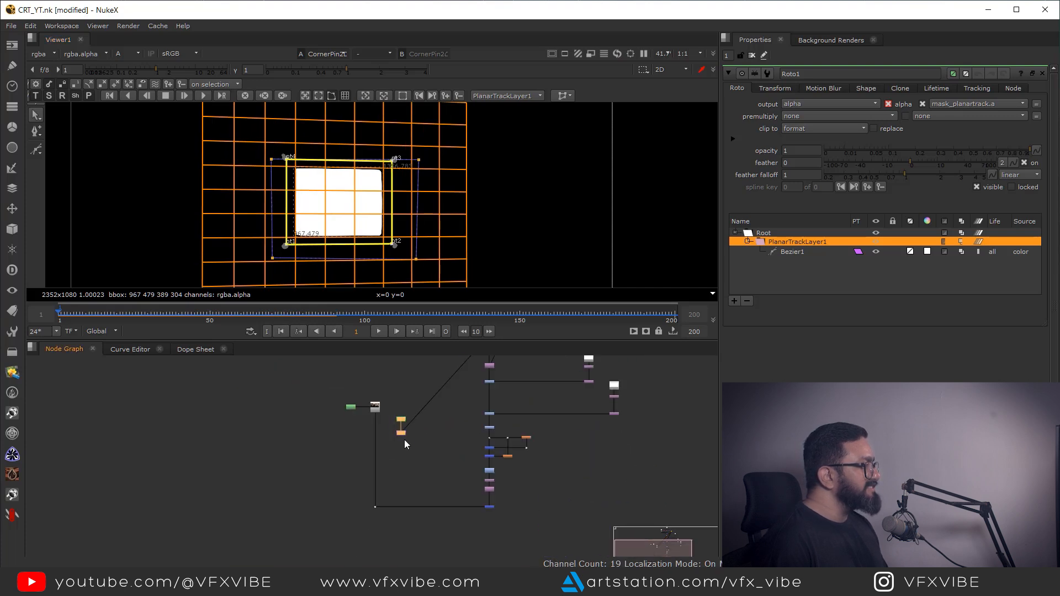
{"action": "scroll", "coordinate": [491, 475], "scroll_direction": "up", "scroll_amount": 5}
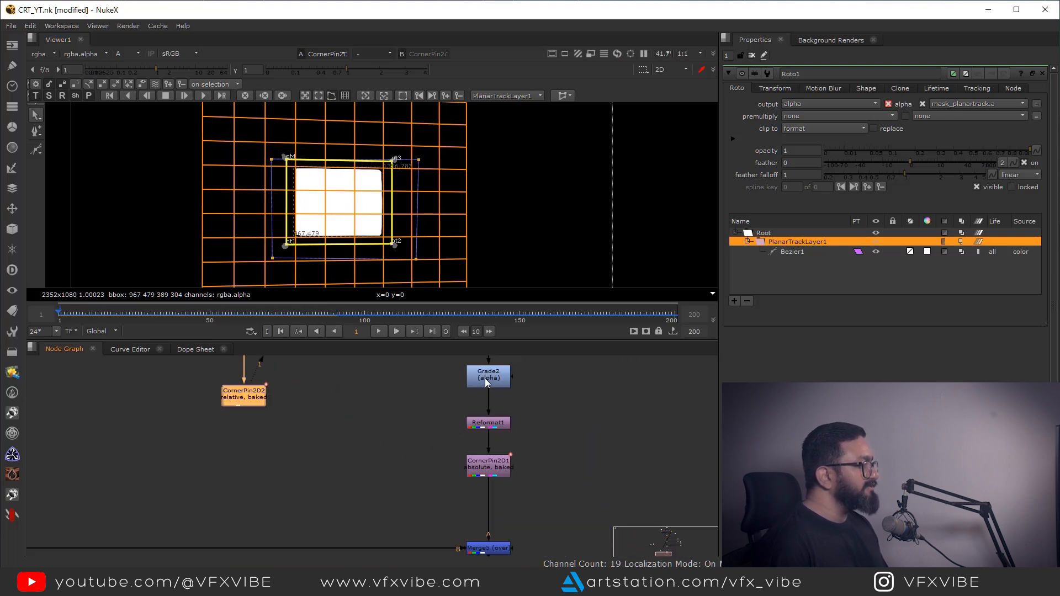
{"action": "left_click", "coordinate": [494, 472]}
{"action": "key", "text": "1"}
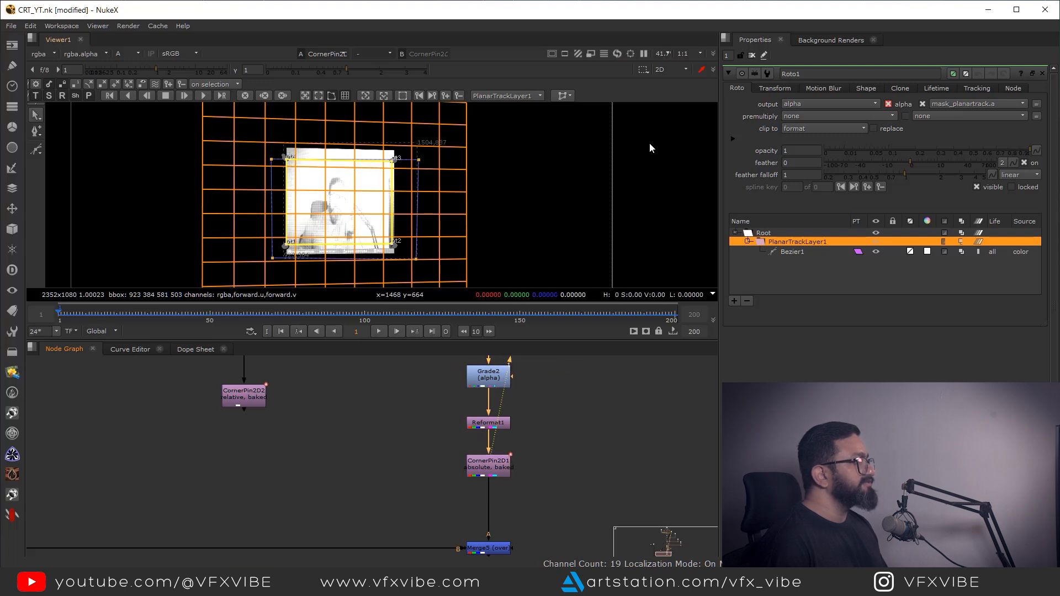
{"action": "left_click", "coordinate": [752, 56]}
{"action": "key", "text": "a"}
- Insert a Merge node between CornerPin2D1 and Merge5, feed the roto's corner pin into its A input, and view it
{"action": "scroll", "coordinate": [473, 439], "scroll_direction": "down", "scroll_amount": 3}
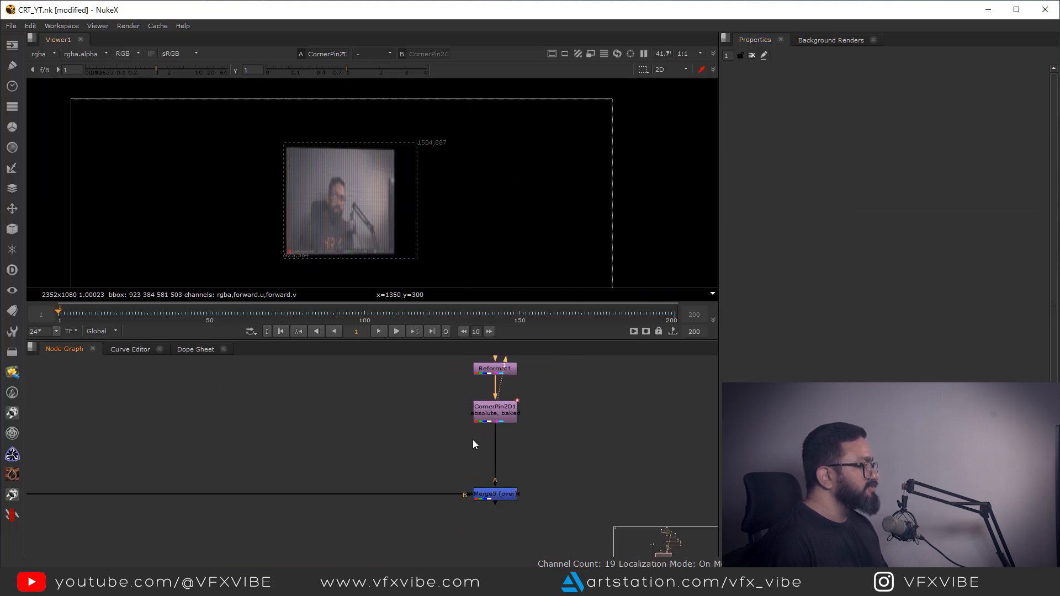
{"action": "scroll", "coordinate": [309, 470], "scroll_direction": "down", "scroll_amount": 3}
{"action": "scroll", "coordinate": [406, 466], "scroll_direction": "up", "scroll_amount": 2}
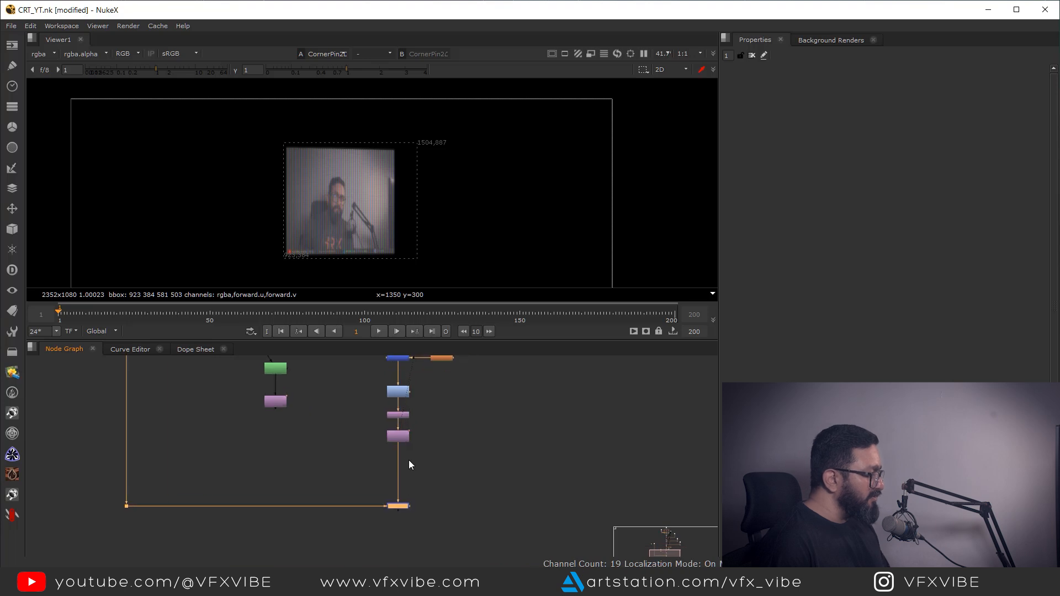
{"action": "key", "text": "m"}
{"action": "left_click_drag", "start_coordinate": [296, 420], "coordinate": [400, 471]}
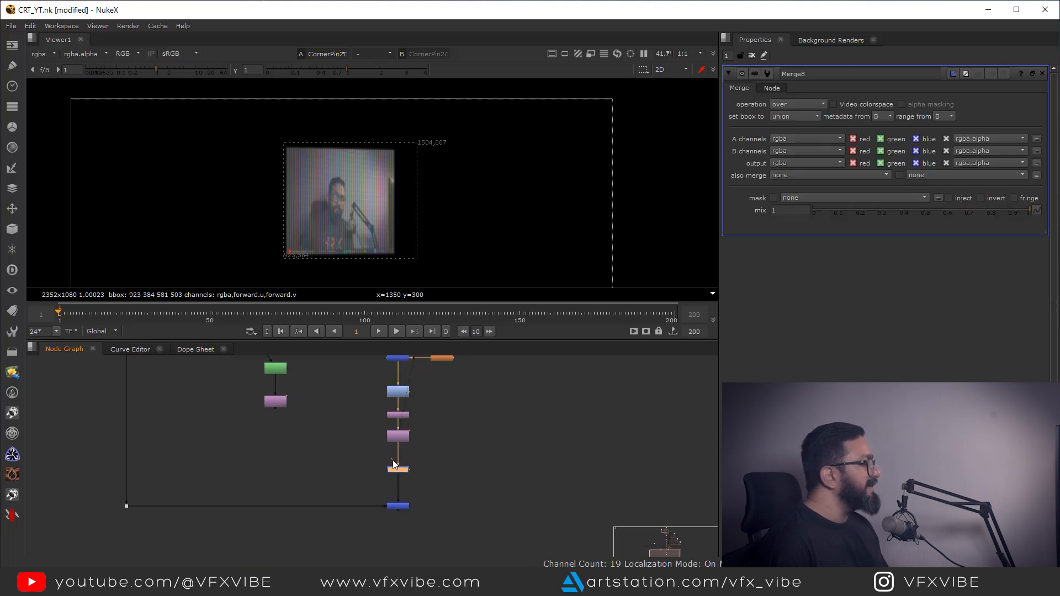
{"action": "key", "text": "1"}
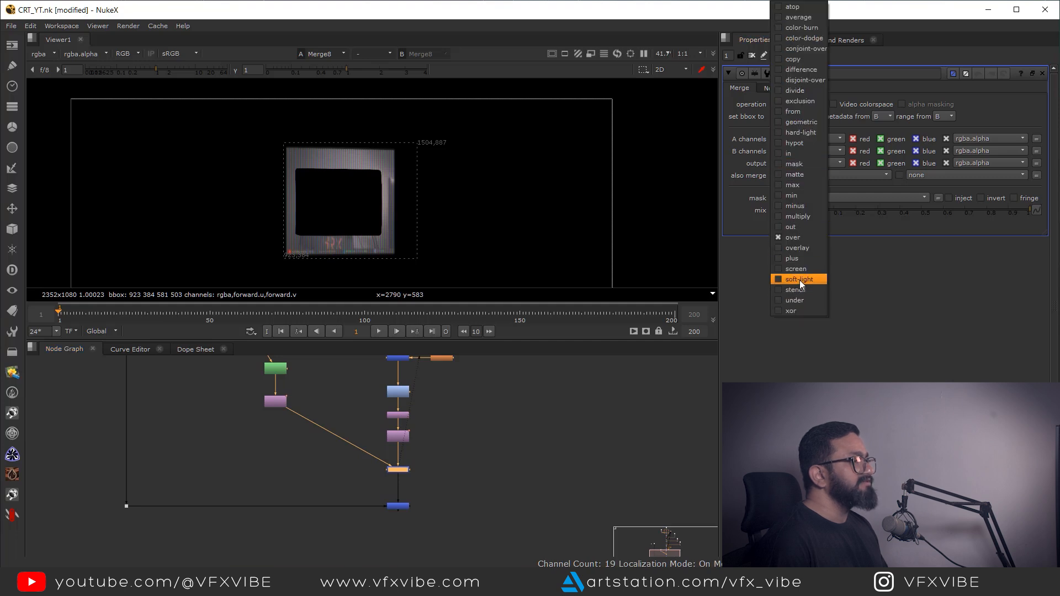
- Try the stencil operation on the new Merge, and set its operation to mask
{"action": "left_click", "coordinate": [799, 290]}
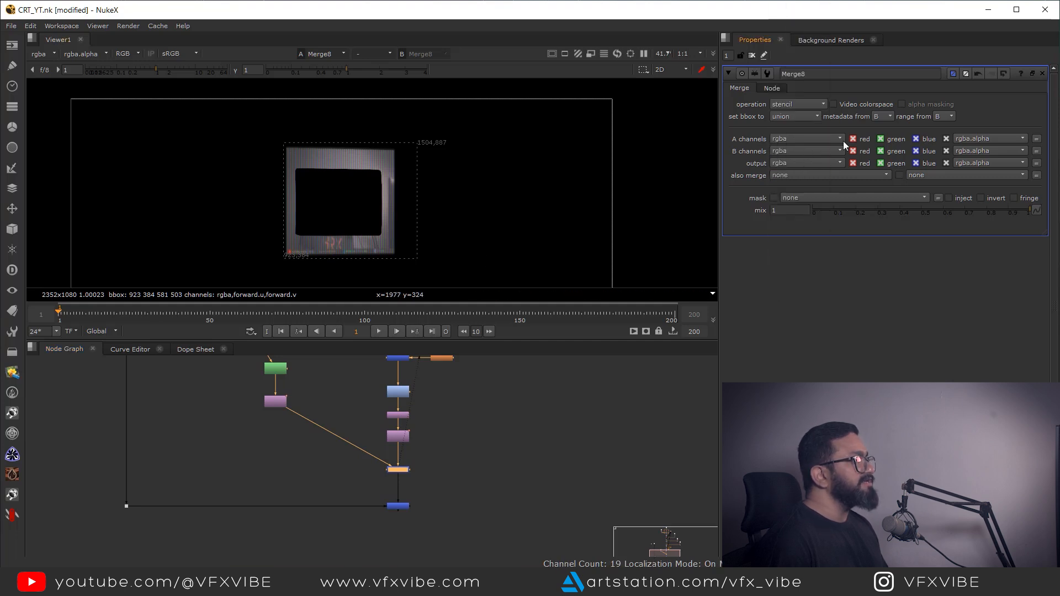
{"action": "left_click", "coordinate": [798, 103]}
{"action": "left_click", "coordinate": [789, 204]}
{"action": "scroll", "coordinate": [440, 196], "scroll_direction": "up", "scroll_amount": 2}
{"action": "middle_click_drag", "start_coordinate": [439, 196], "coordinate": [531, 189]}
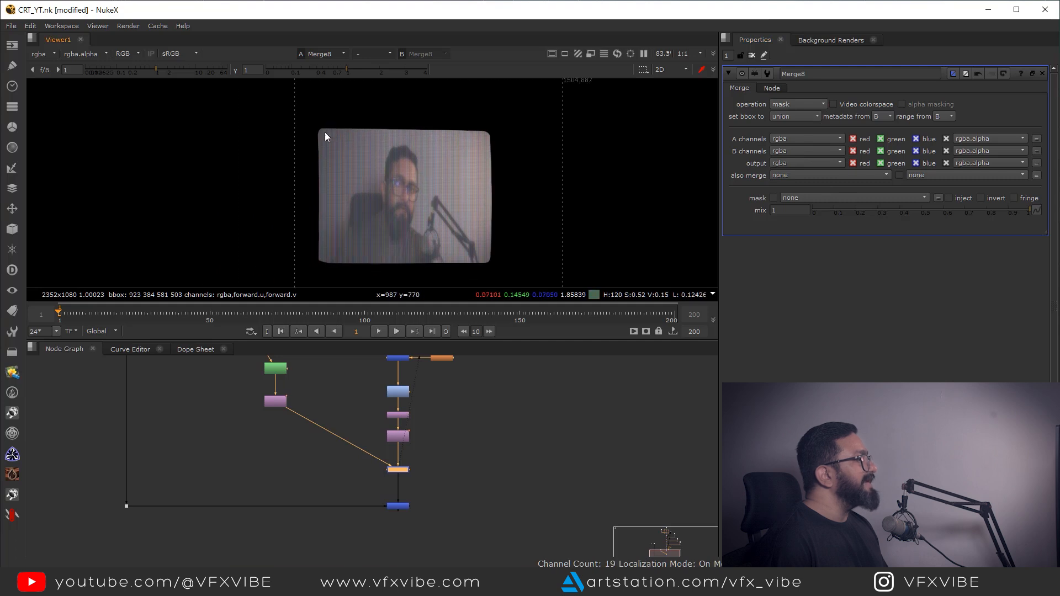
- View the Merge5 composite and play it to check the masked picture inside the moving television frame
{"action": "middle_click_drag", "start_coordinate": [362, 442], "coordinate": [398, 402]}
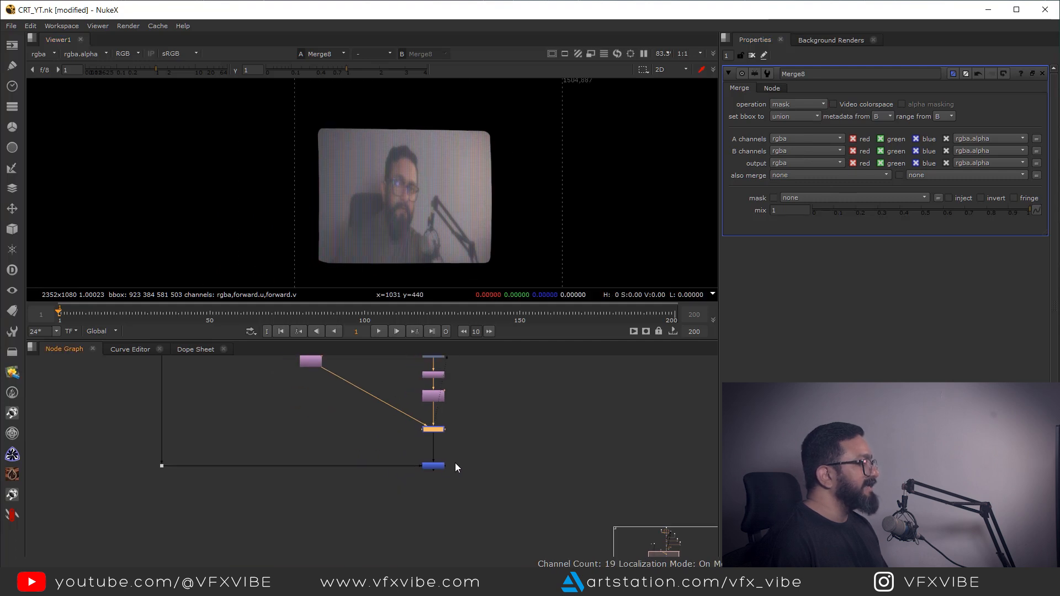
{"action": "left_click", "coordinate": [456, 459]}
{"action": "key", "text": "1"}
{"action": "middle_click_drag", "start_coordinate": [409, 216], "coordinate": [479, 201]}
{"action": "scroll", "coordinate": [479, 202], "scroll_direction": "up", "scroll_amount": 1}
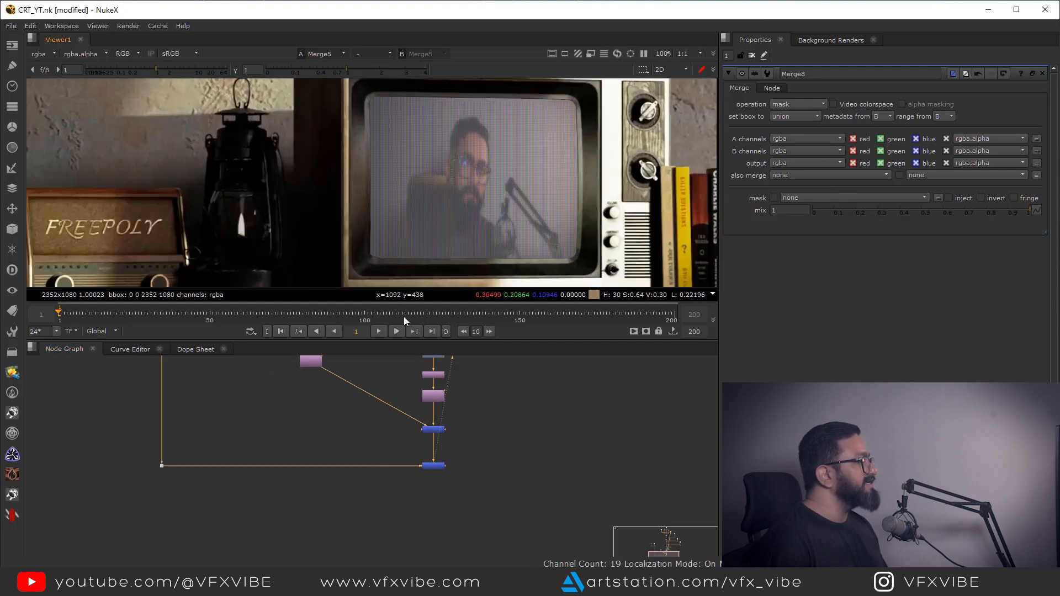
{"action": "left_click", "coordinate": [378, 331]}
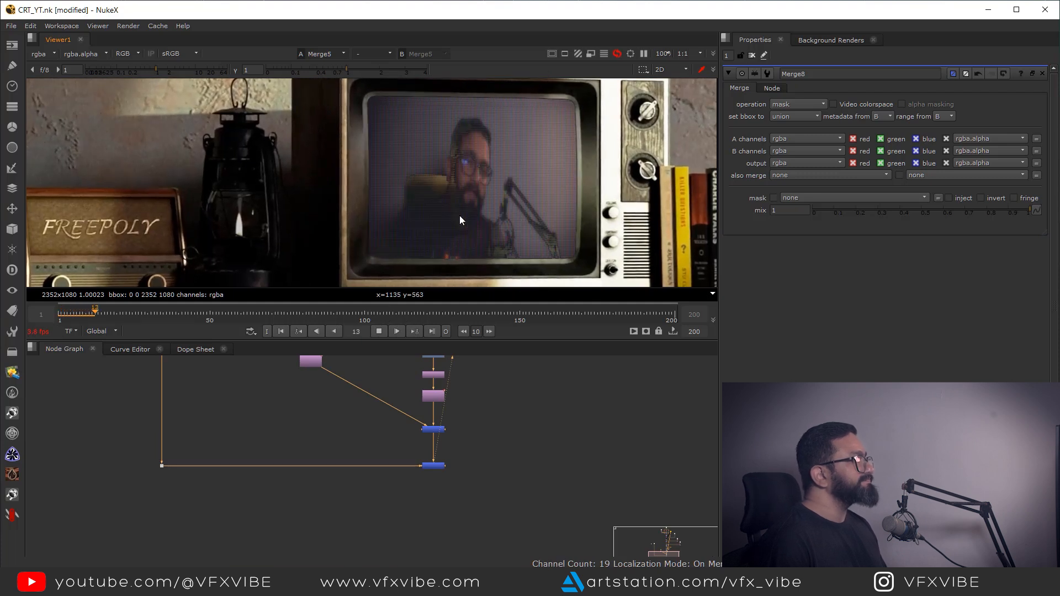
{"action": "left_click", "coordinate": [379, 332]}
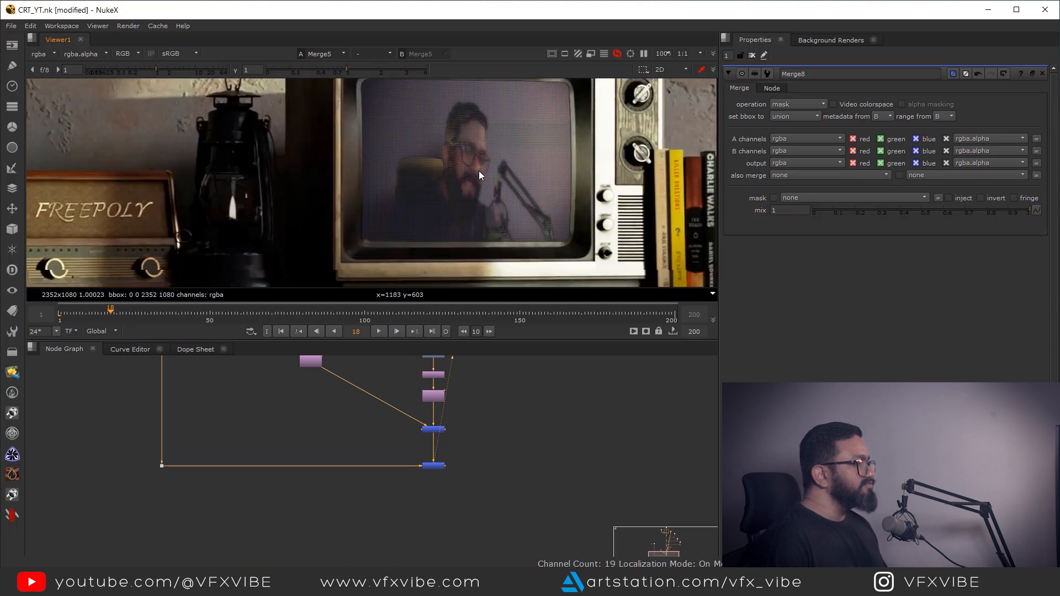
- Add a Dot that squares up the roto branch's connection to the mask Merge, and delete the Grade2 node
{"action": "middle_click_drag", "start_coordinate": [373, 375], "coordinate": [391, 460]}
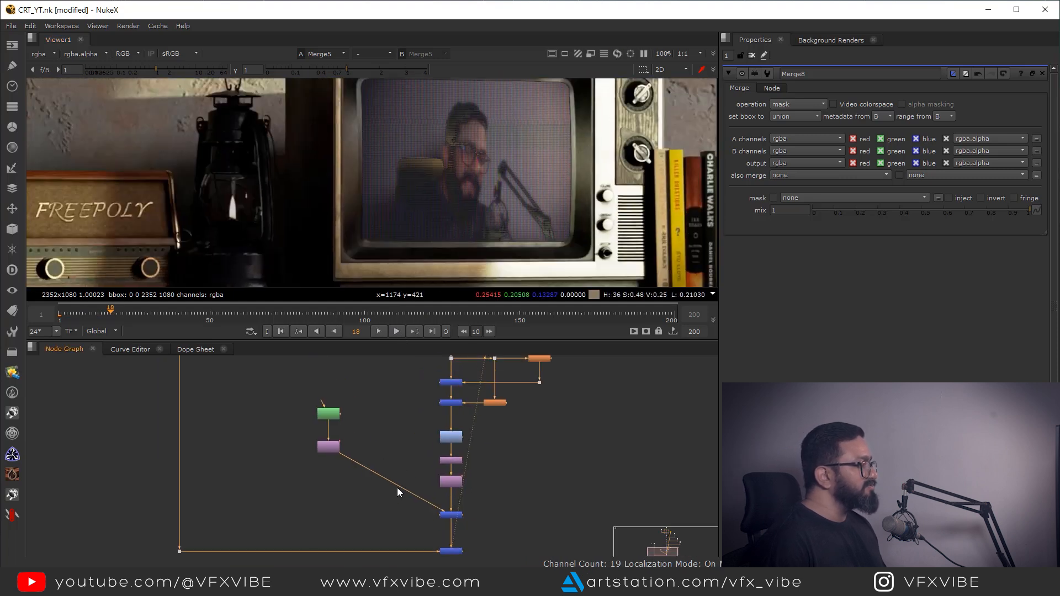
{"action": "left_click_drag", "start_coordinate": [392, 485], "coordinate": [376, 502], "text": "ctrl"}
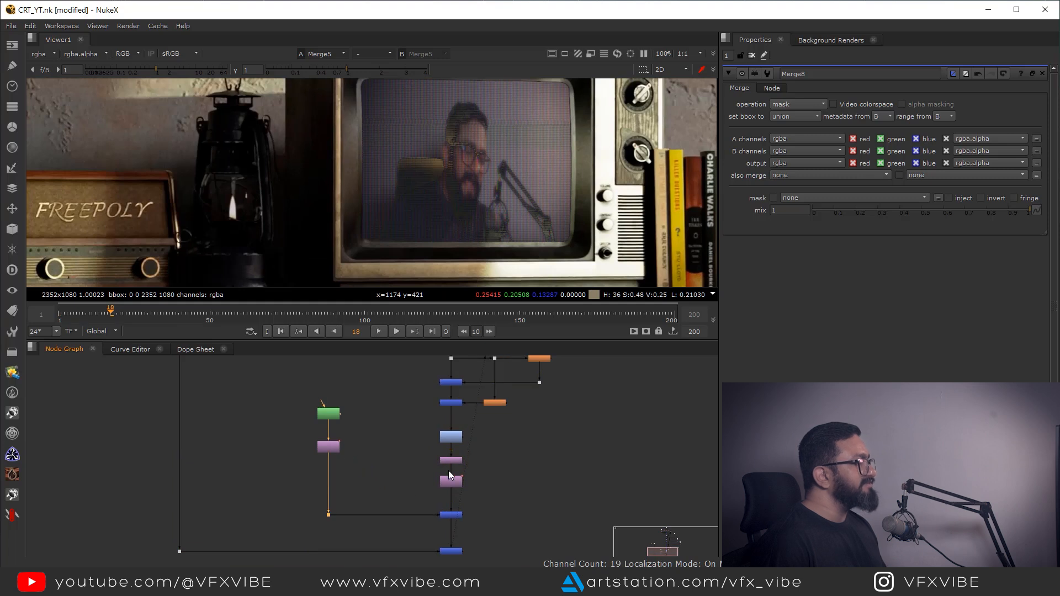
{"action": "scroll", "coordinate": [456, 450], "scroll_direction": "up", "scroll_amount": 3}
{"action": "left_click", "coordinate": [446, 417]}
{"action": "key", "text": "Delete"}
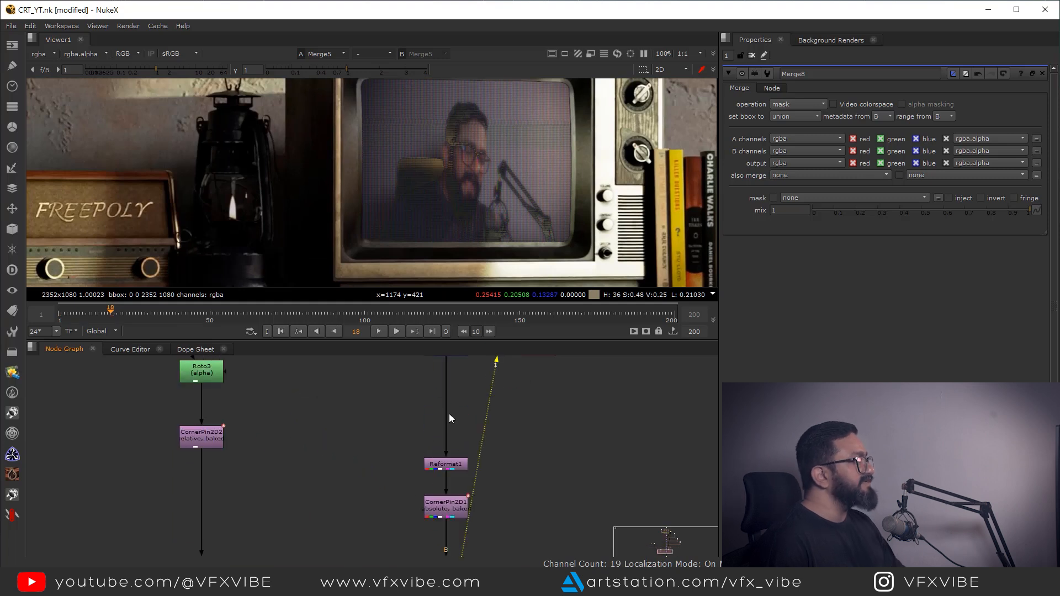
{"action": "middle_click_drag", "start_coordinate": [471, 443], "coordinate": [469, 507]}
{"action": "left_click", "coordinate": [566, 454]}
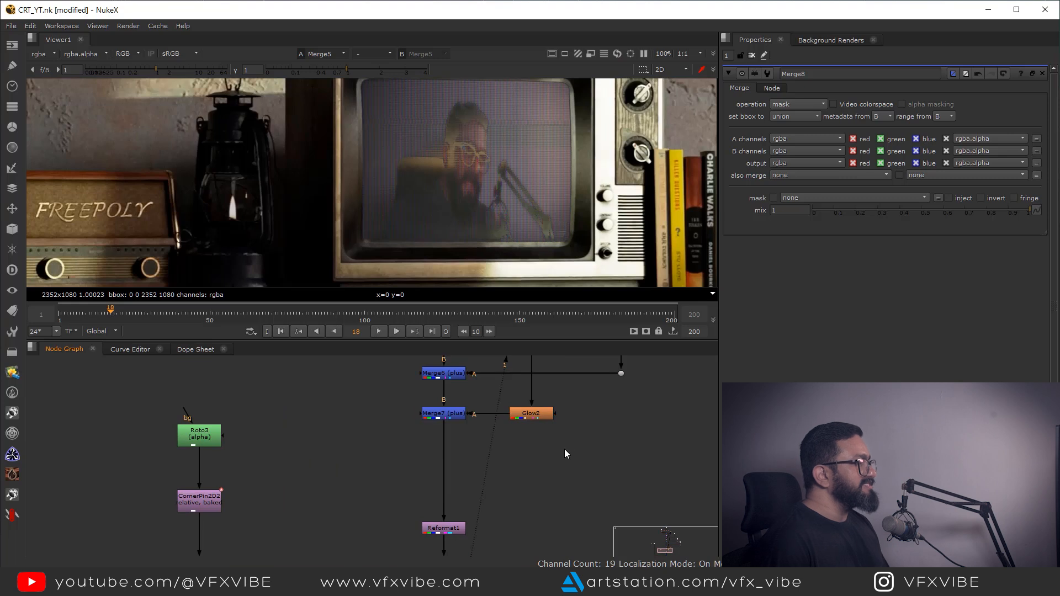
- Create a Constant node beside the main branch with rgba channels and an alpha value of 1
{"action": "scroll", "coordinate": [523, 440], "scroll_direction": "down", "scroll_amount": 3}
{"action": "middle_click_drag", "start_coordinate": [574, 473], "coordinate": [540, 456]}
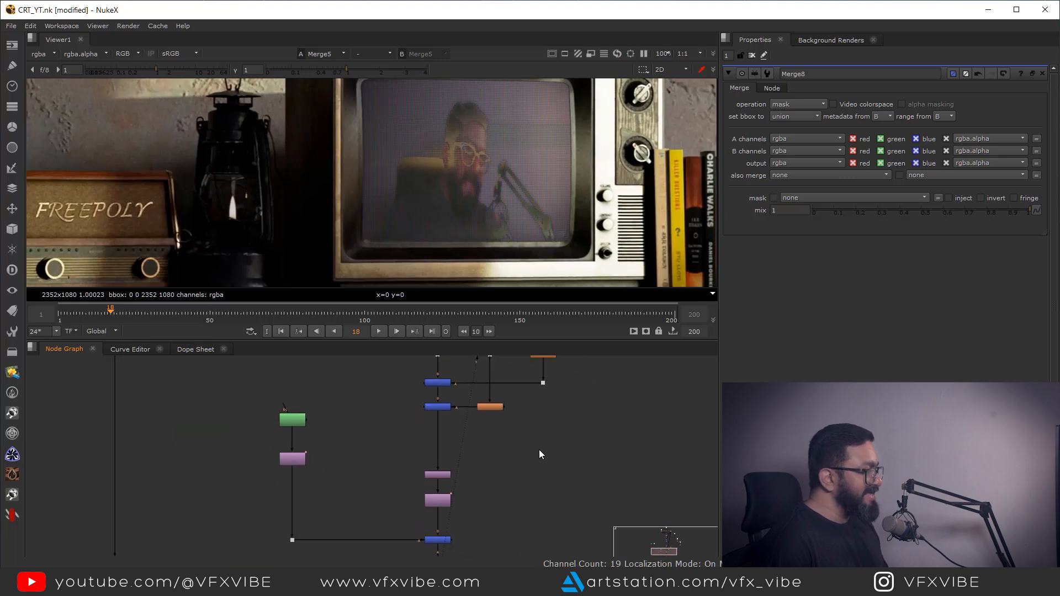
{"action": "key", "text": "s"}
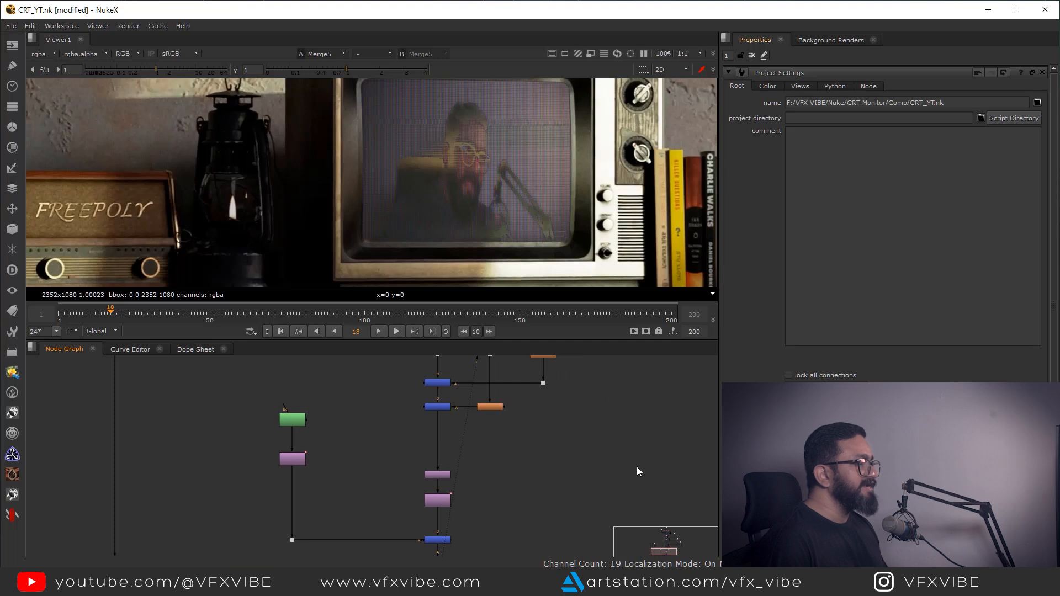
{"action": "middle_click_drag", "start_coordinate": [571, 458], "coordinate": [532, 450]}
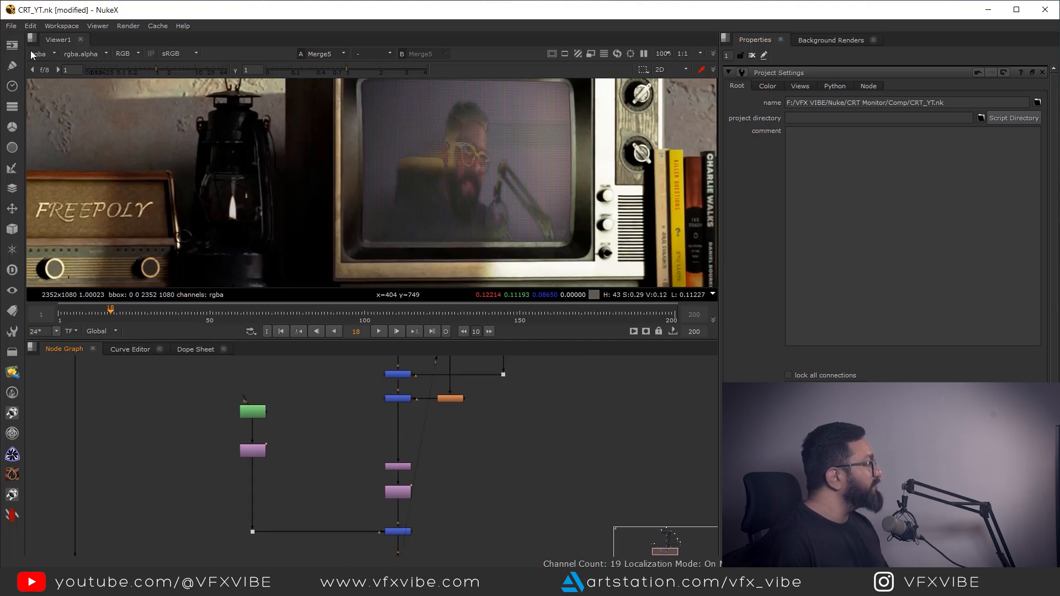
{"action": "left_click", "coordinate": [11, 45]}
{"action": "left_click", "coordinate": [58, 100]}
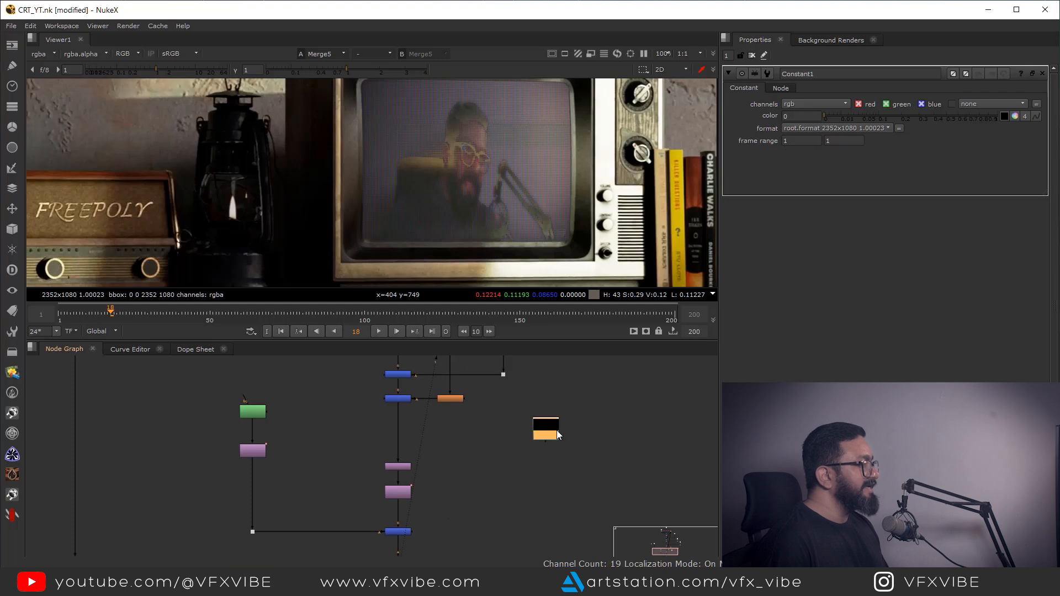
{"action": "left_click", "coordinate": [817, 105]}
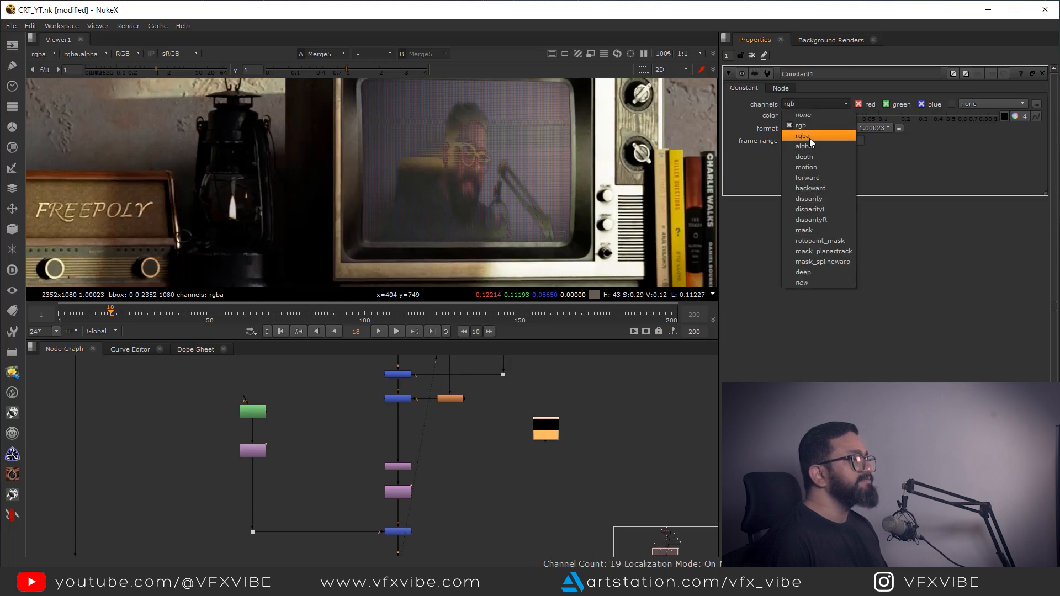
{"action": "left_click", "coordinate": [809, 137]}
{"action": "left_click", "coordinate": [1023, 117]}
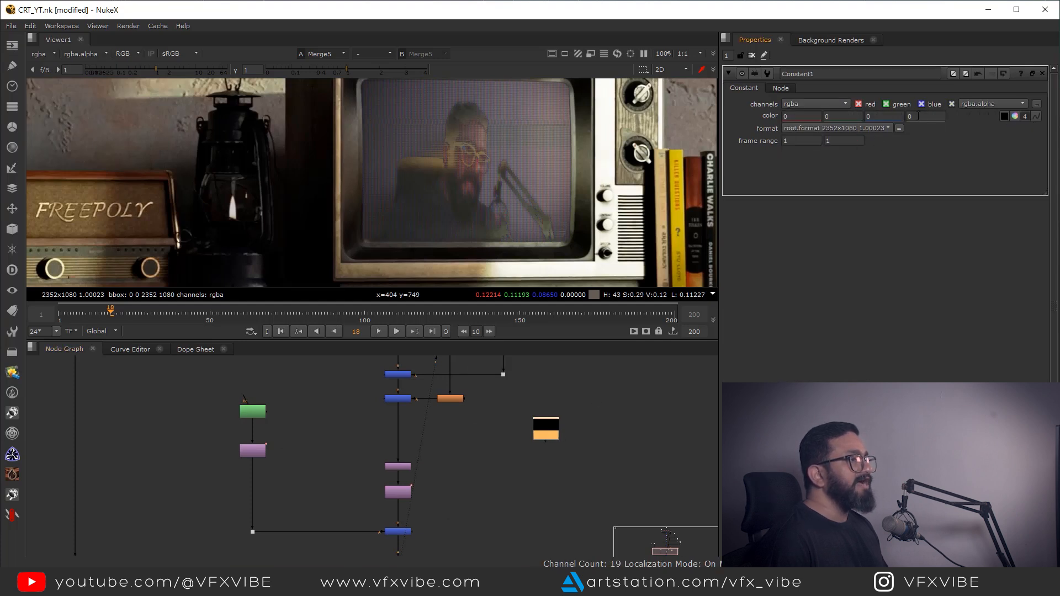
{"action": "type", "text": "1"}
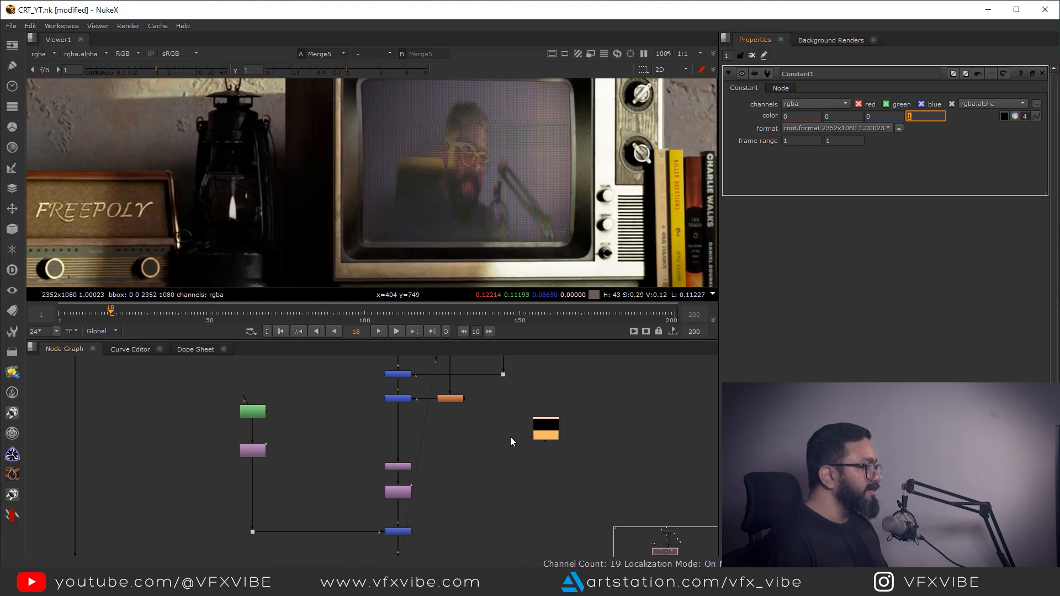
- Insert a Copy node above Reformat1 that copies the Constant's alpha into the main branch, and view the result closer
{"action": "type", "text": "k"}
{"action": "left_click_drag", "start_coordinate": [486, 433], "coordinate": [564, 428]}
{"action": "left_click_drag", "start_coordinate": [565, 430], "coordinate": [578, 443]}
{"action": "scroll", "coordinate": [474, 165], "scroll_direction": "up", "scroll_amount": 3}
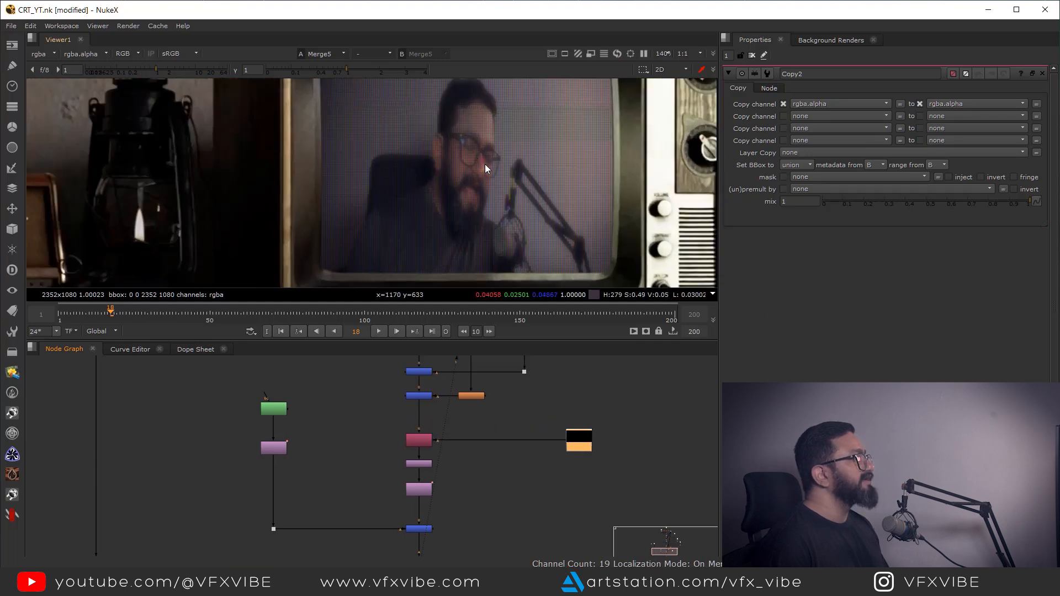
- Disable the two plus Merge nodes that add Glow1 and Glow2 to compare the screen without the glows
{"action": "middle_click_drag", "start_coordinate": [434, 386], "coordinate": [461, 442]}
{"action": "scroll", "coordinate": [462, 442], "scroll_direction": "up", "scroll_amount": 3}
{"action": "left_click_drag", "start_coordinate": [391, 404], "coordinate": [469, 475]}
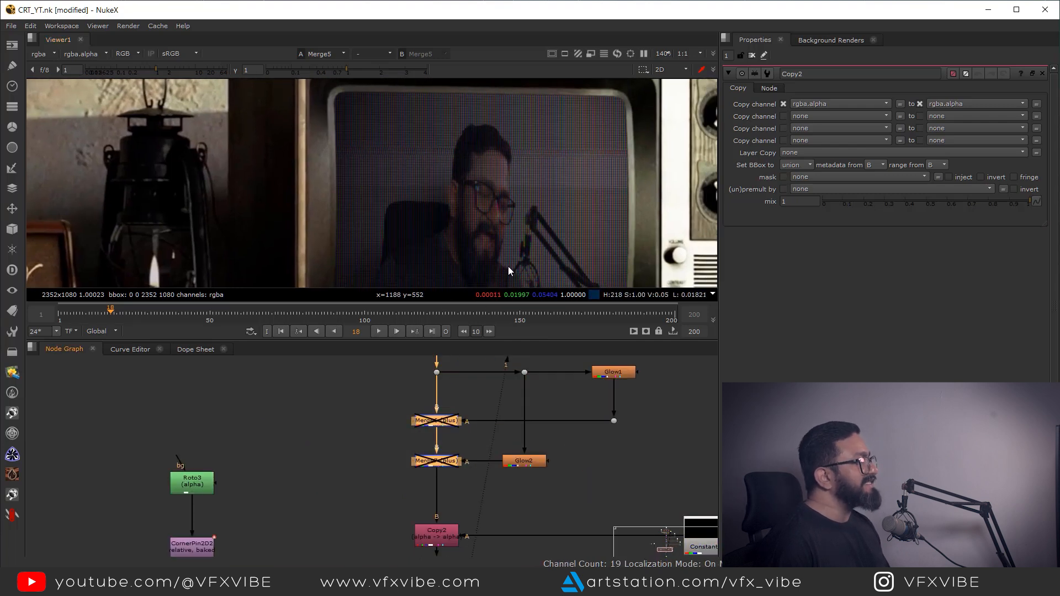
- Re-enable the two plus Merge nodes and set Glow1's brightness to about 2.02
{"action": "left_click", "coordinate": [667, 440]}
{"action": "scroll", "coordinate": [466, 422], "scroll_direction": "up", "scroll_amount": 2}
{"action": "middle_click_drag", "start_coordinate": [465, 423], "coordinate": [445, 445]}
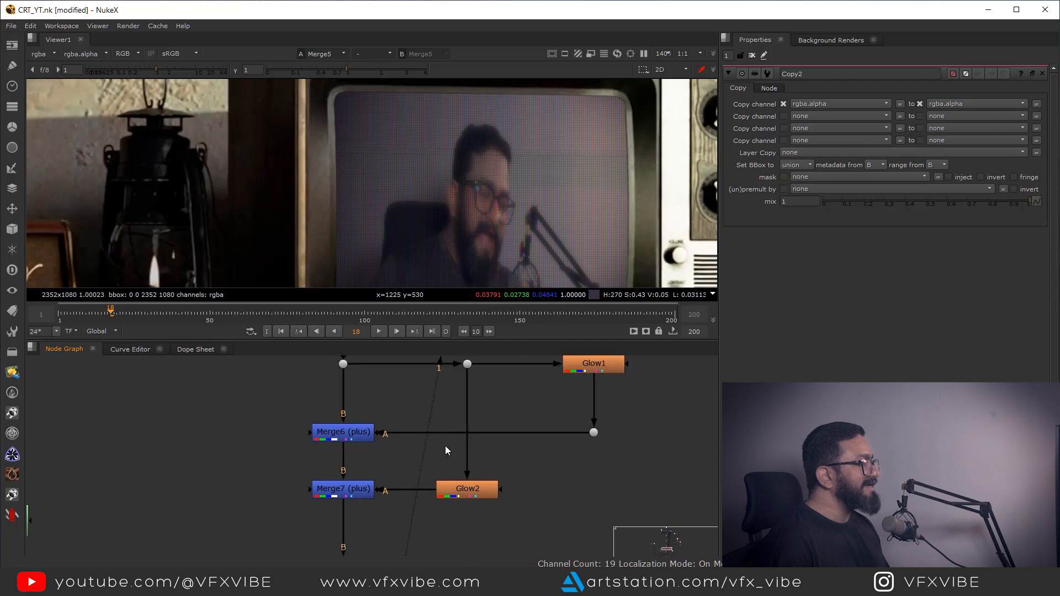
{"action": "left_click", "coordinate": [588, 374]}
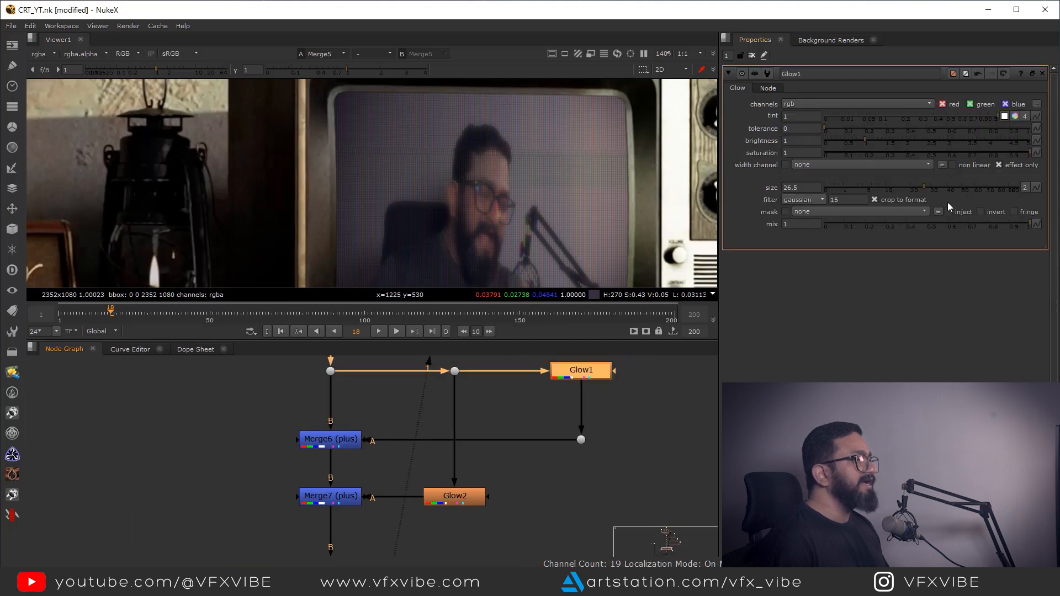
{"action": "left_click_drag", "start_coordinate": [866, 140], "coordinate": [906, 144]}
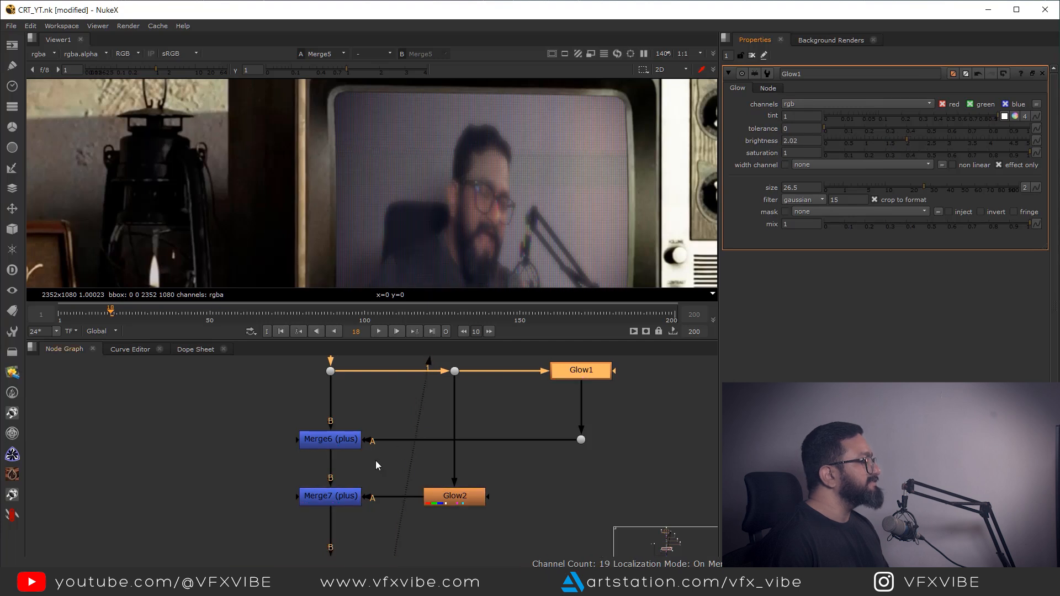
- Set the mix of Merge6, the plus Merge that adds Glow1, to 0.55 and view the whole shot
{"action": "middle_click_drag", "start_coordinate": [376, 465], "coordinate": [400, 452]}
{"action": "left_click", "coordinate": [361, 432]}
{"action": "left_click_drag", "start_coordinate": [1019, 215], "coordinate": [932, 221]}
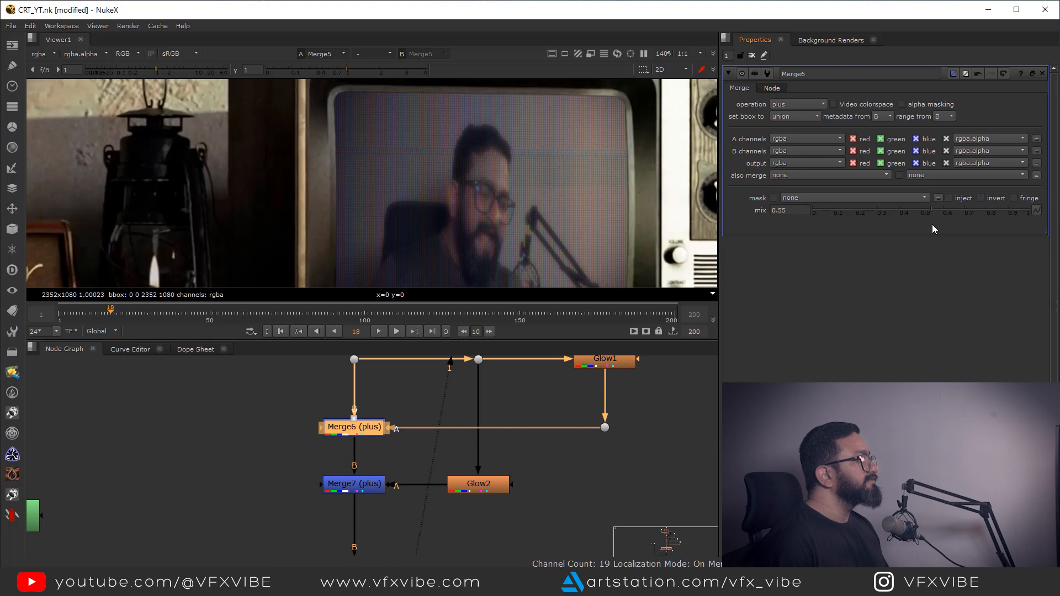
{"action": "scroll", "coordinate": [443, 215], "scroll_direction": "down", "scroll_amount": 5}
{"action": "scroll", "coordinate": [433, 450], "scroll_direction": "down", "scroll_amount": 4}
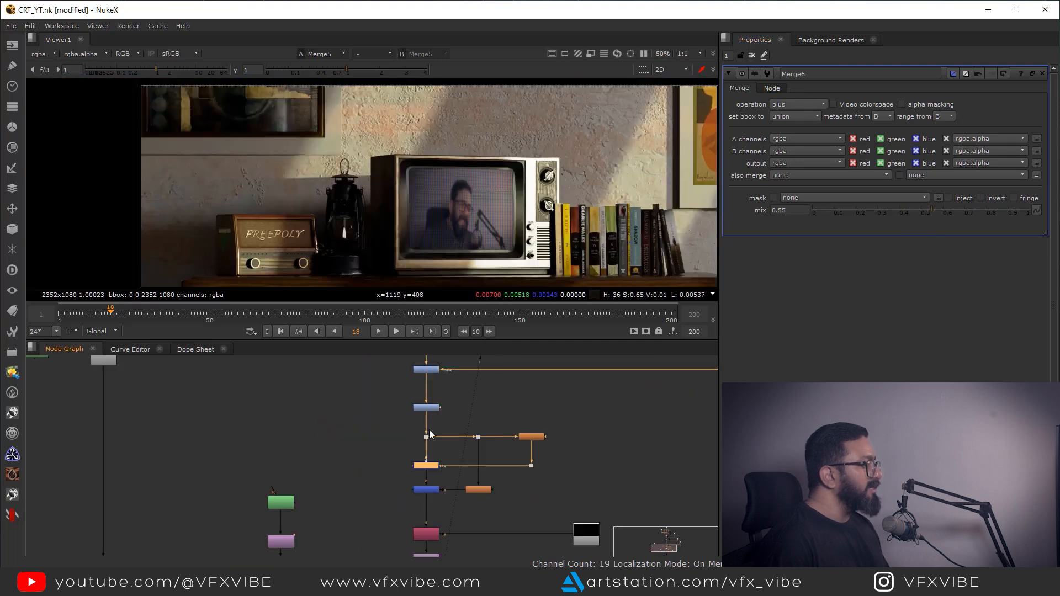
- Set Grade1's gain to about 2.8, comparing the screen brightness at several frames along the shot
{"action": "scroll", "coordinate": [427, 387], "scroll_direction": "up", "scroll_amount": 3}
{"action": "left_click", "coordinate": [429, 444]}
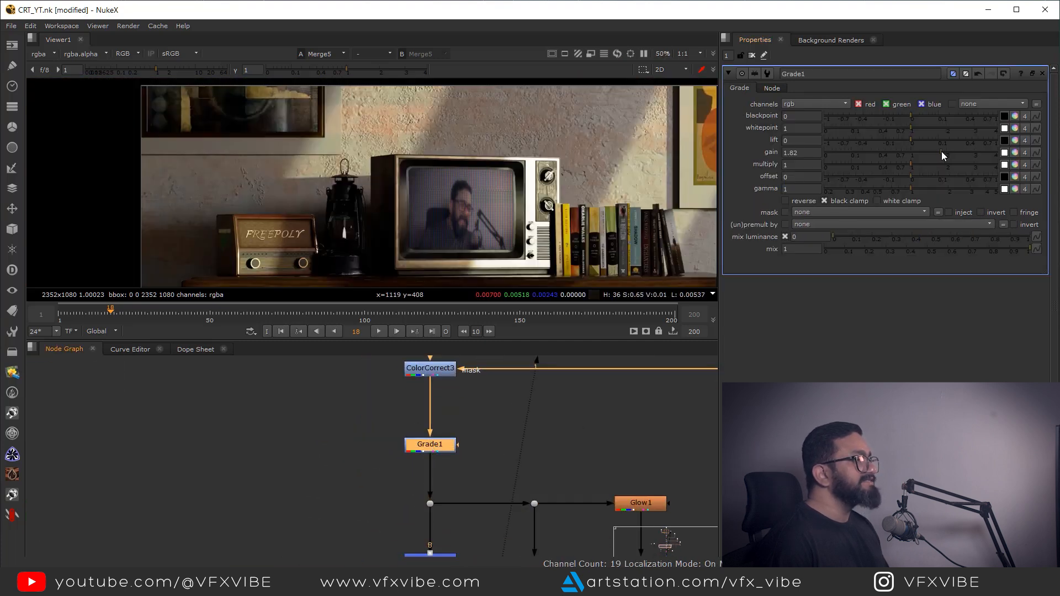
{"action": "left_click_drag", "start_coordinate": [959, 152], "coordinate": [981, 154]}
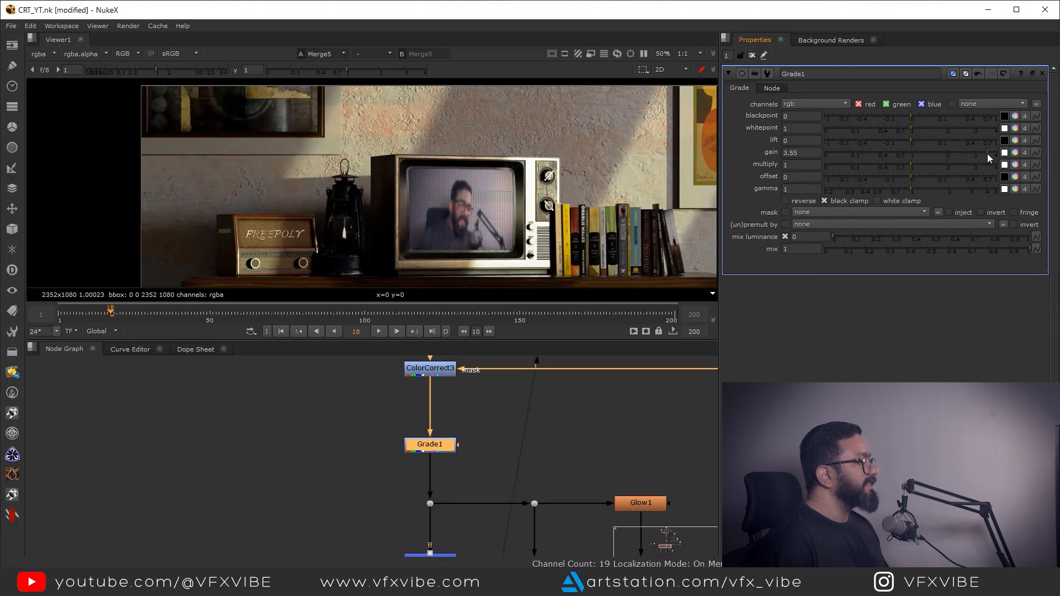
{"action": "left_click", "coordinate": [464, 314]}
{"action": "left_click_drag", "start_coordinate": [552, 313], "coordinate": [568, 316]}
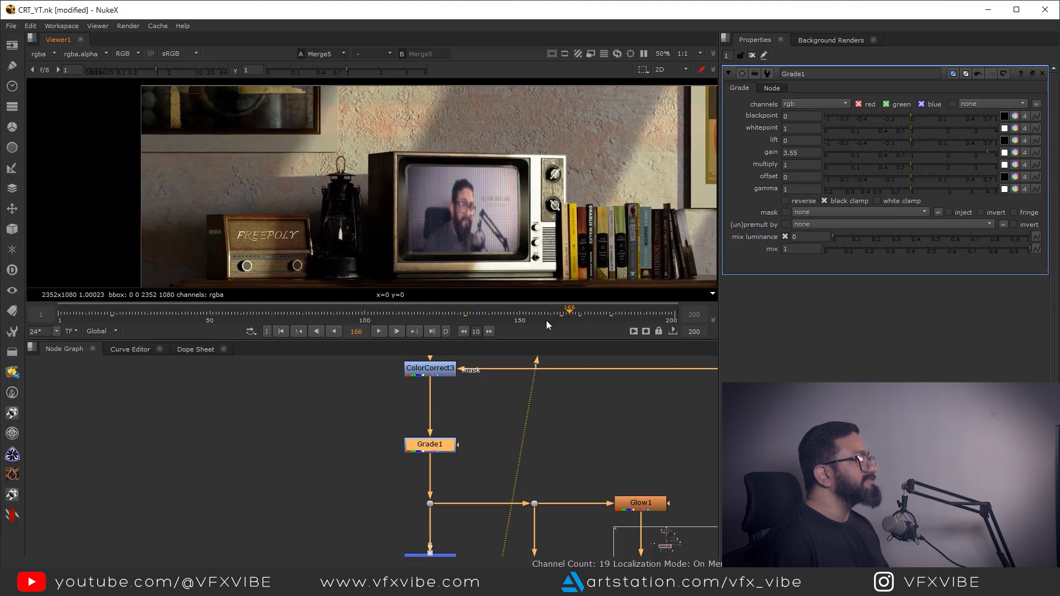
{"action": "left_click_drag", "start_coordinate": [234, 330], "coordinate": [213, 331]}
{"action": "left_click_drag", "start_coordinate": [988, 150], "coordinate": [972, 151]}
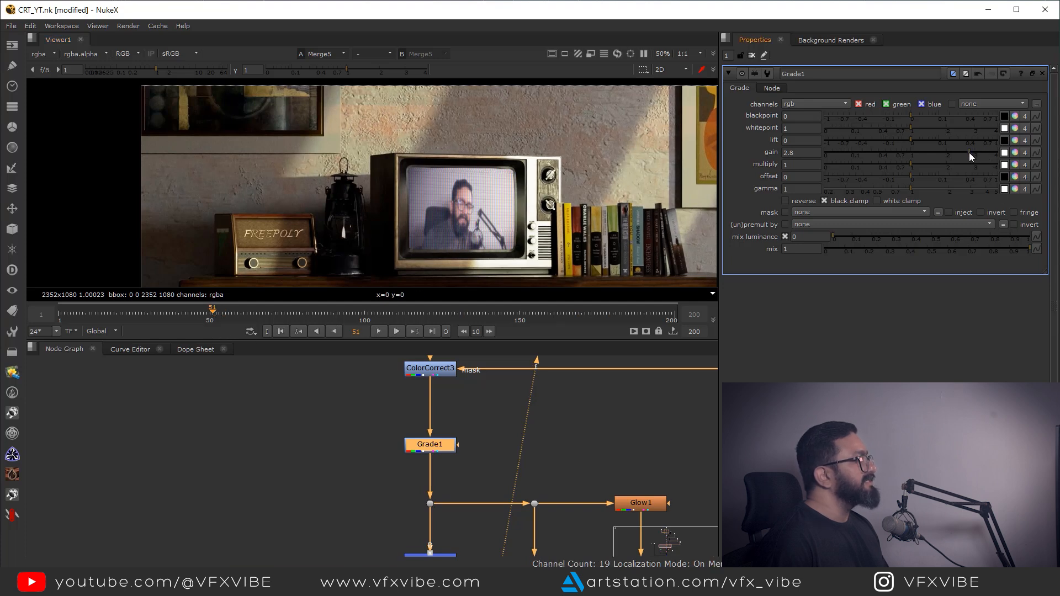
- View the original Read2 plate and examine the dark edge between the television glass and its frame
{"action": "scroll", "coordinate": [425, 453], "scroll_direction": "down", "scroll_amount": 4}
{"action": "scroll", "coordinate": [485, 168], "scroll_direction": "up", "scroll_amount": 2}
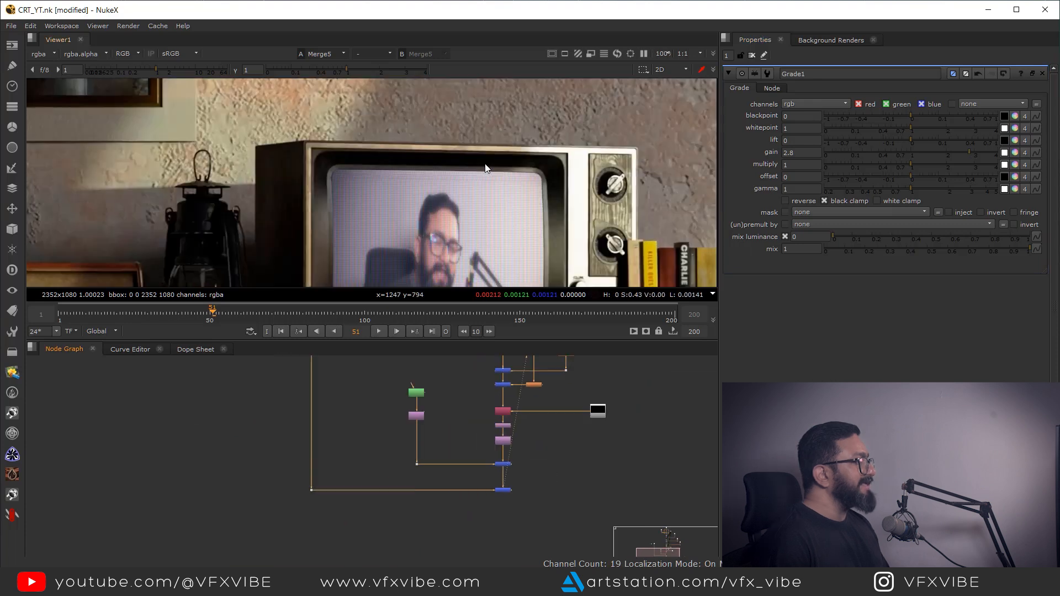
{"action": "scroll", "coordinate": [469, 180], "scroll_direction": "up", "scroll_amount": 2}
{"action": "middle_click_drag", "start_coordinate": [433, 405], "coordinate": [420, 507]}
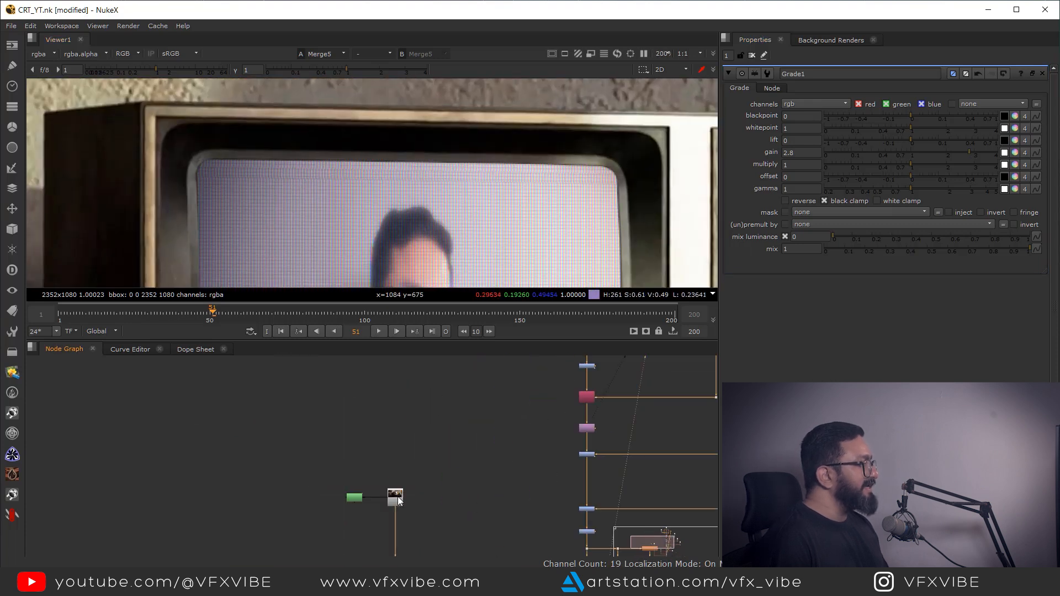
{"action": "key", "text": "1"}
{"action": "scroll", "coordinate": [428, 158], "scroll_direction": "down", "scroll_amount": 2}
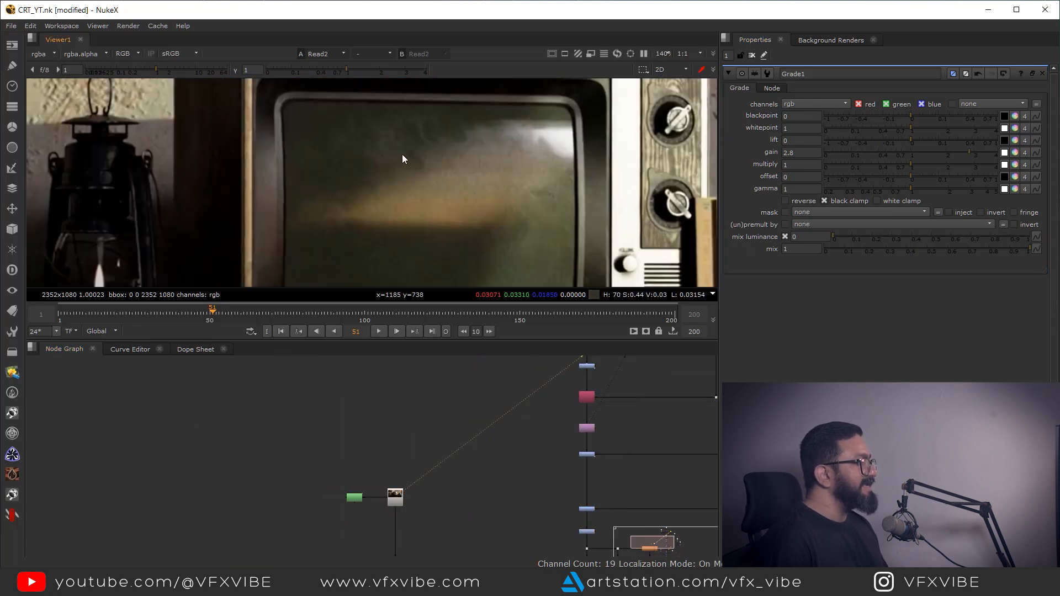
{"action": "scroll", "coordinate": [574, 160], "scroll_direction": "up", "scroll_amount": 2}
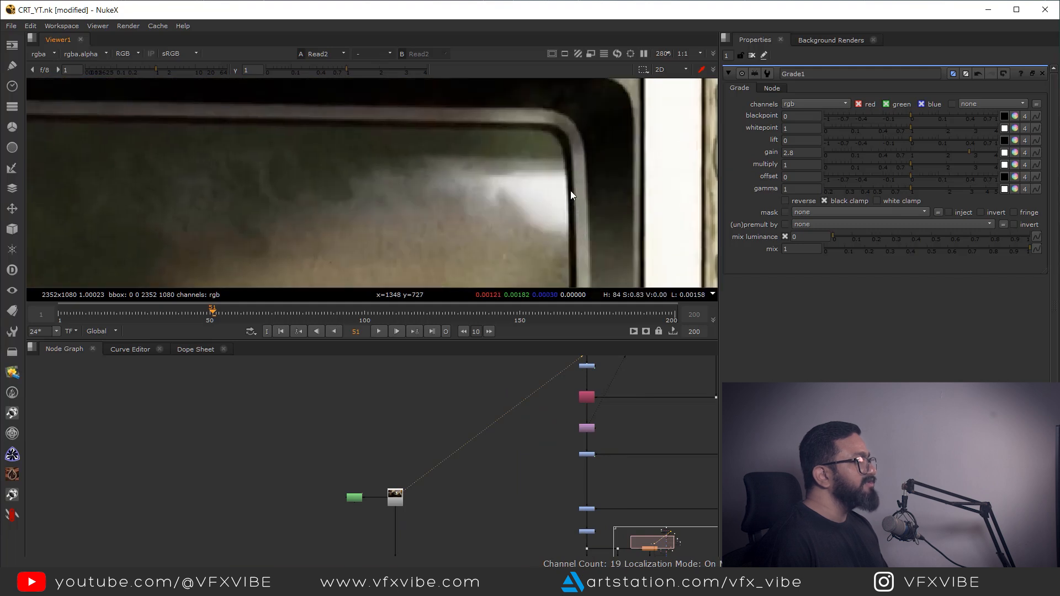
{"action": "middle_click_drag", "start_coordinate": [254, 122], "coordinate": [651, 133]}
{"action": "middle_click_drag", "start_coordinate": [399, 248], "coordinate": [352, 83]}
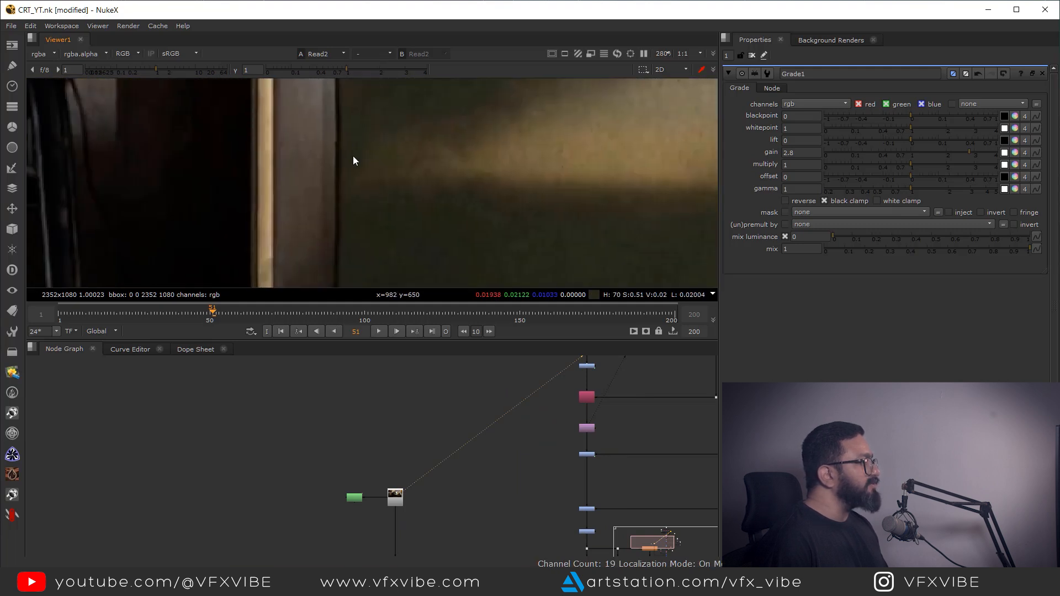
{"action": "scroll", "coordinate": [353, 156], "scroll_direction": "down", "scroll_amount": 3}
{"action": "middle_click_drag", "start_coordinate": [353, 156], "coordinate": [306, 111]}
- Move the final over Merge and its background Dot lower to make room beneath the mask Merge
{"action": "middle_click_drag", "start_coordinate": [514, 481], "coordinate": [483, 431]}
{"action": "scroll", "coordinate": [551, 468], "scroll_direction": "up", "scroll_amount": 3}
{"action": "scroll", "coordinate": [549, 468], "scroll_direction": "down", "scroll_amount": 2}
{"action": "middle_click_drag", "start_coordinate": [589, 549], "coordinate": [504, 440]}
{"action": "scroll", "coordinate": [503, 441], "scroll_direction": "down", "scroll_amount": 1}
{"action": "middle_click_drag", "start_coordinate": [491, 486], "coordinate": [493, 451]}
{"action": "scroll", "coordinate": [493, 456], "scroll_direction": "down", "scroll_amount": 1}
{"action": "left_click_drag", "start_coordinate": [291, 524], "coordinate": [558, 462]}
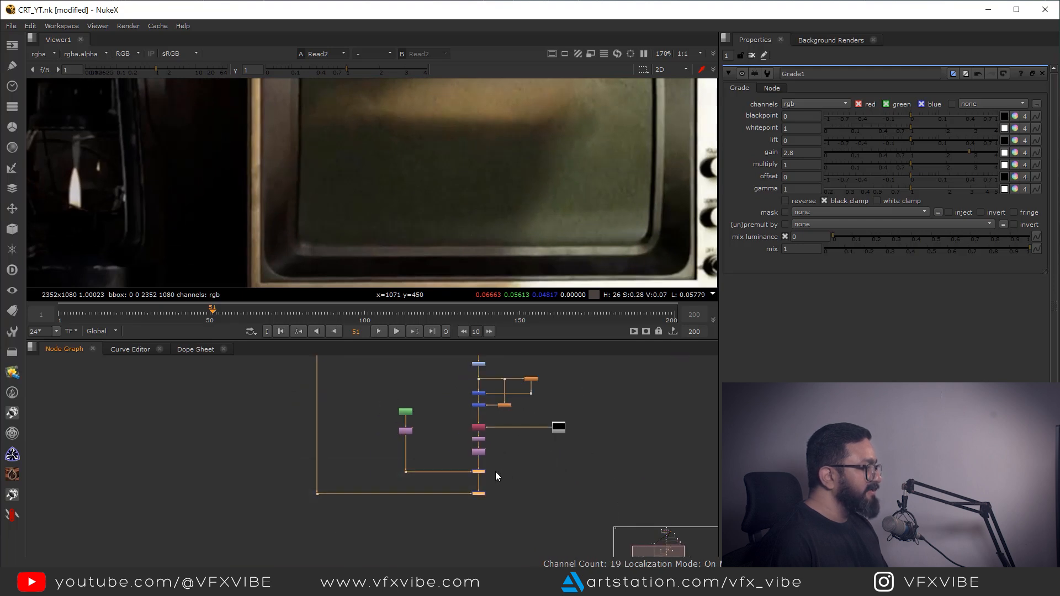
{"action": "left_click_drag", "start_coordinate": [481, 471], "coordinate": [481, 501]}
{"action": "left_click_drag", "start_coordinate": [359, 485], "coordinate": [478, 468]}
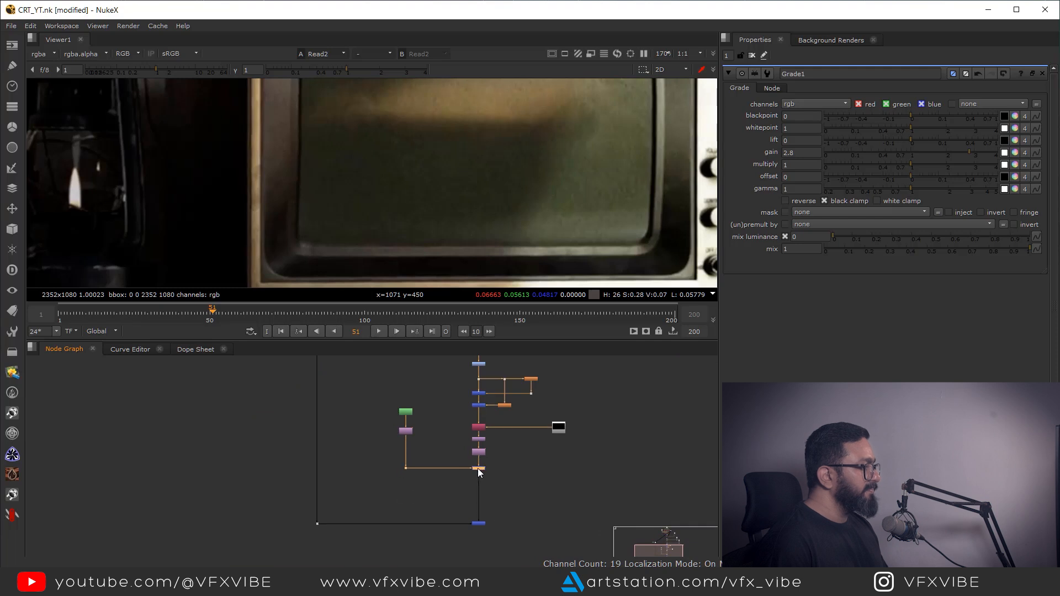
- View the mask Merge's alpha channel and insert a Dot on the connection between it and the over Merge
{"action": "scroll", "coordinate": [489, 465], "scroll_direction": "up", "scroll_amount": 2}
{"action": "key", "text": "1"}
{"action": "key", "text": "a"}
{"action": "scroll", "coordinate": [468, 174], "scroll_direction": "down", "scroll_amount": 5}
{"action": "scroll", "coordinate": [495, 481], "scroll_direction": "up", "scroll_amount": 4}
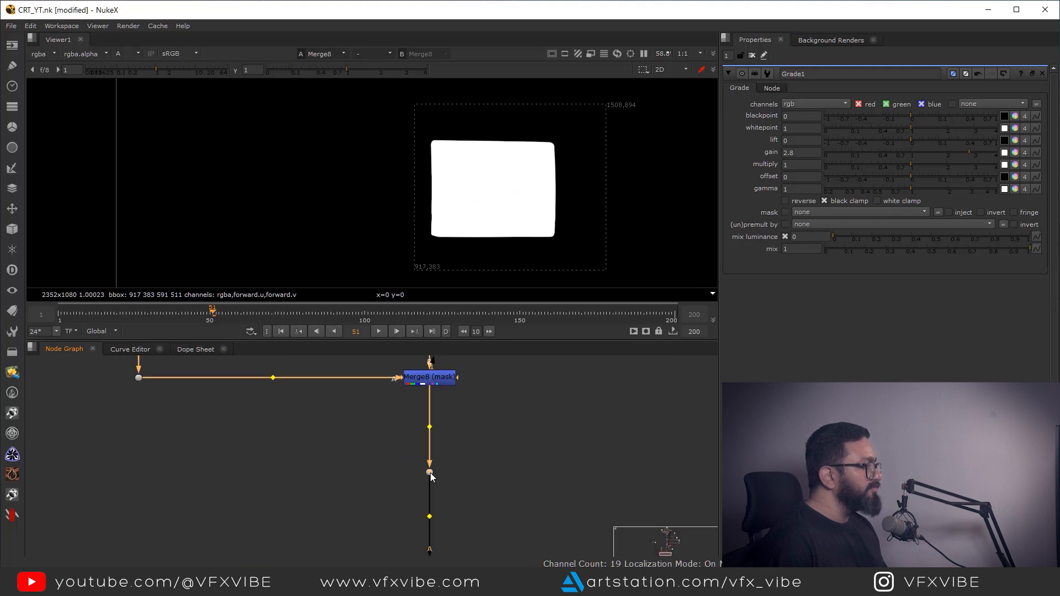
{"action": "left_click", "coordinate": [429, 472], "text": "ctrl"}
{"action": "left_click", "coordinate": [521, 425]}
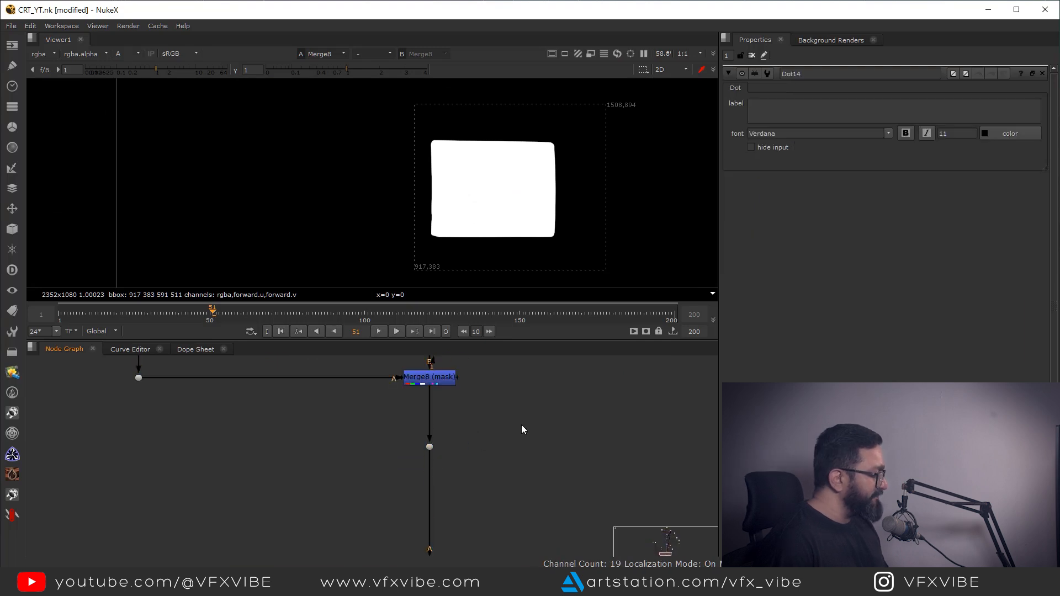
- Create an Erode (fast) node fed by the Dot below the mask Merge, view it, and set its size to -1
{"action": "key", "text": "Tab"}
{"action": "type", "text": "erode"}
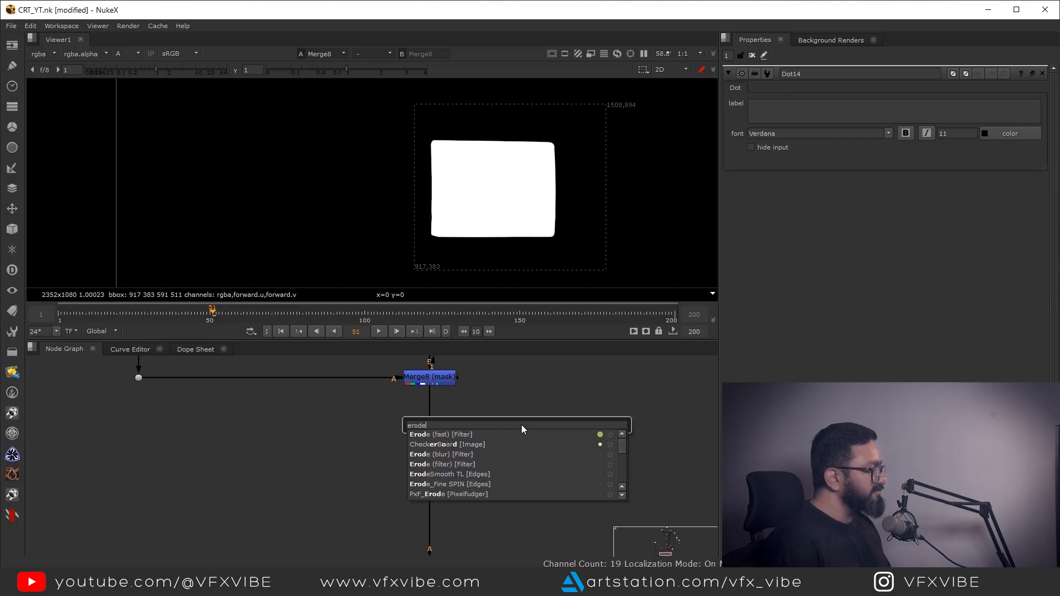
{"action": "key", "text": "Return"}
{"action": "left_click_drag", "start_coordinate": [432, 436], "coordinate": [430, 446]}
{"action": "left_click_drag", "start_coordinate": [504, 436], "coordinate": [561, 453]}
{"action": "key", "text": "1"}
{"action": "left_click_drag", "start_coordinate": [912, 115], "coordinate": [899, 116]}
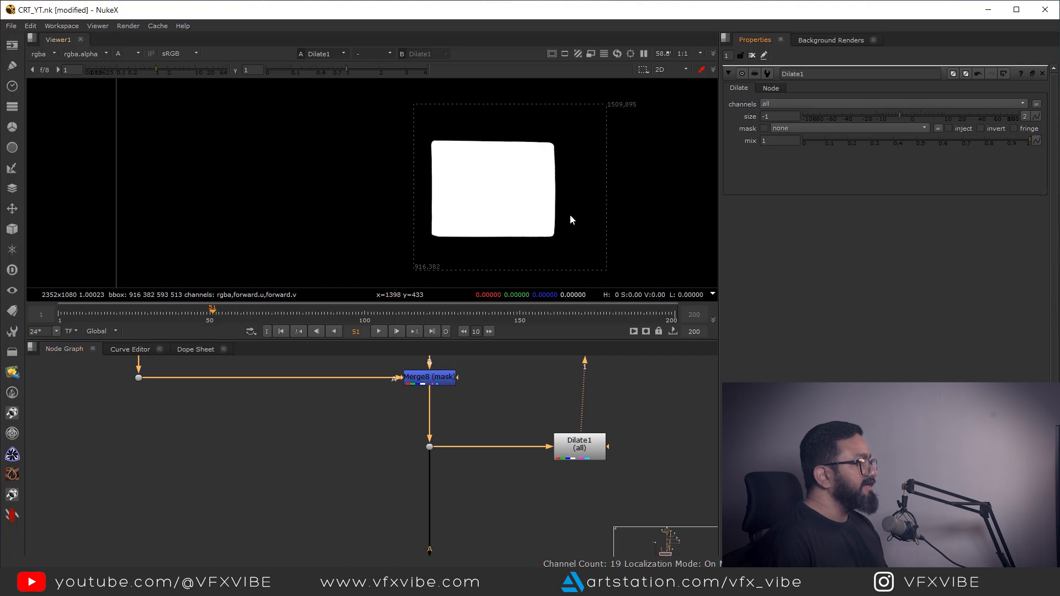
- Add a Merge with B from the Dot and A from Dilate1, and set its operation to stencil to isolate the screen's edge
{"action": "left_click_drag", "start_coordinate": [574, 454], "coordinate": [582, 454]}
{"action": "scroll", "coordinate": [566, 496], "scroll_direction": "down", "scroll_amount": 2}
{"action": "middle_click_drag", "start_coordinate": [566, 496], "coordinate": [552, 462]}
{"action": "left_click", "coordinate": [567, 463]}
{"action": "key", "text": "m"}
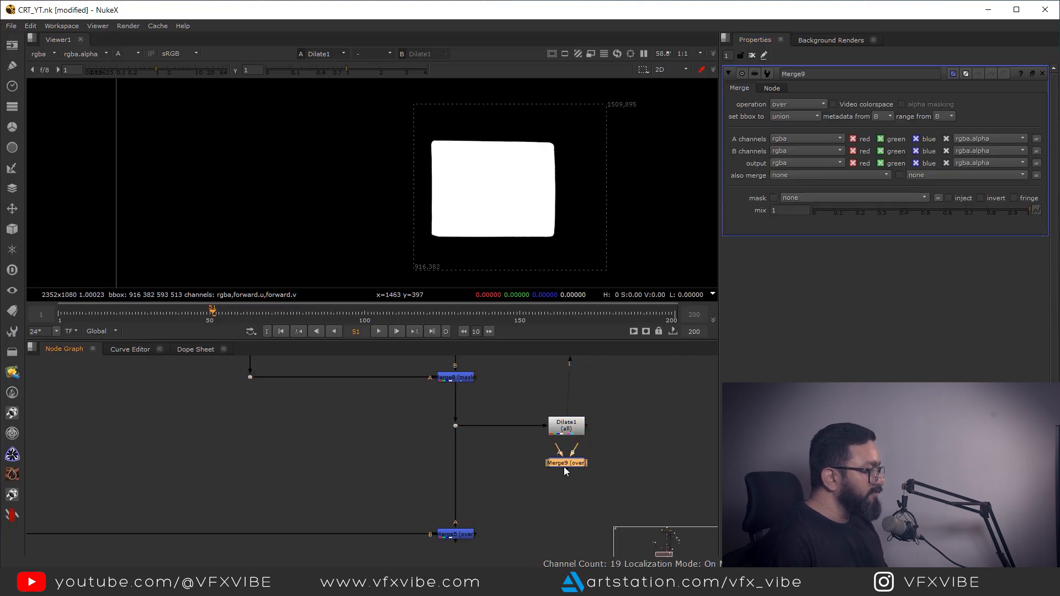
{"action": "scroll", "coordinate": [560, 458], "scroll_direction": "up", "scroll_amount": 2}
{"action": "left_click_drag", "start_coordinate": [577, 438], "coordinate": [419, 412]}
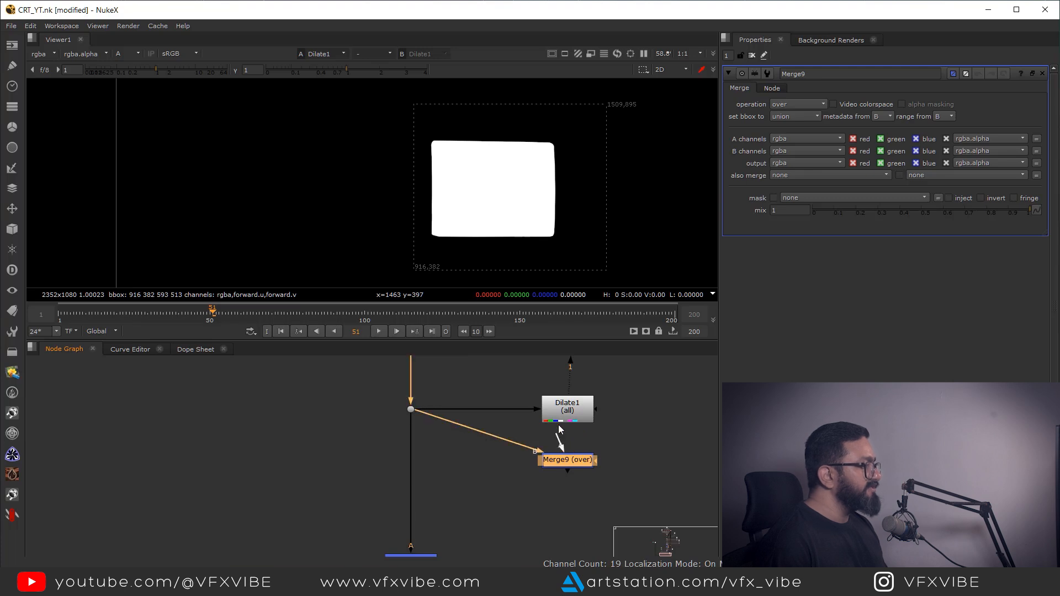
{"action": "left_click_drag", "start_coordinate": [568, 468], "coordinate": [567, 472]}
{"action": "key", "text": "1"}
{"action": "left_click", "coordinate": [798, 104]}
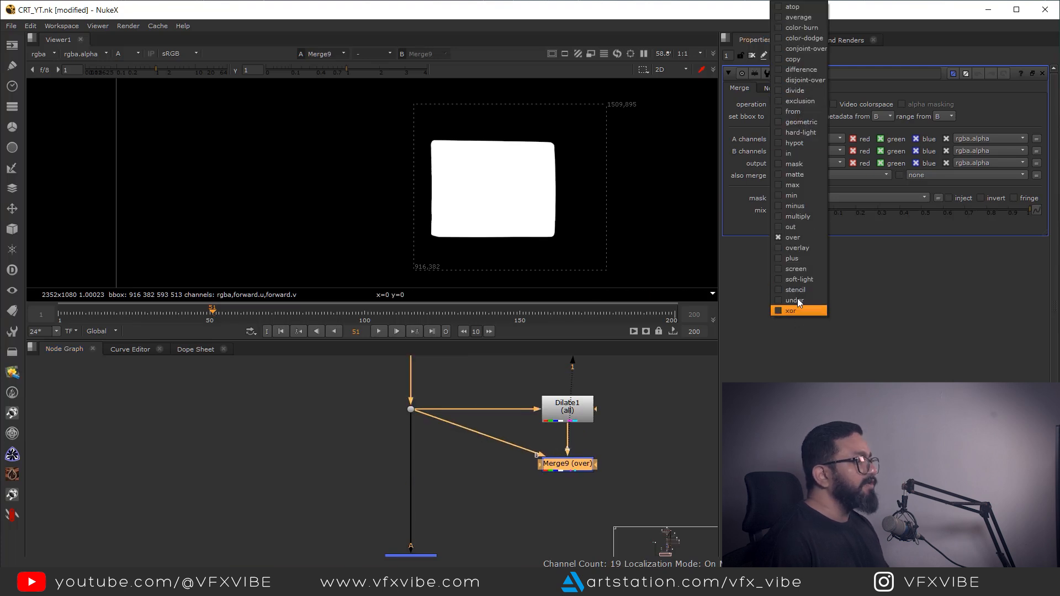
{"action": "left_click", "coordinate": [800, 293]}
{"action": "scroll", "coordinate": [473, 130], "scroll_direction": "up", "scroll_amount": 4}
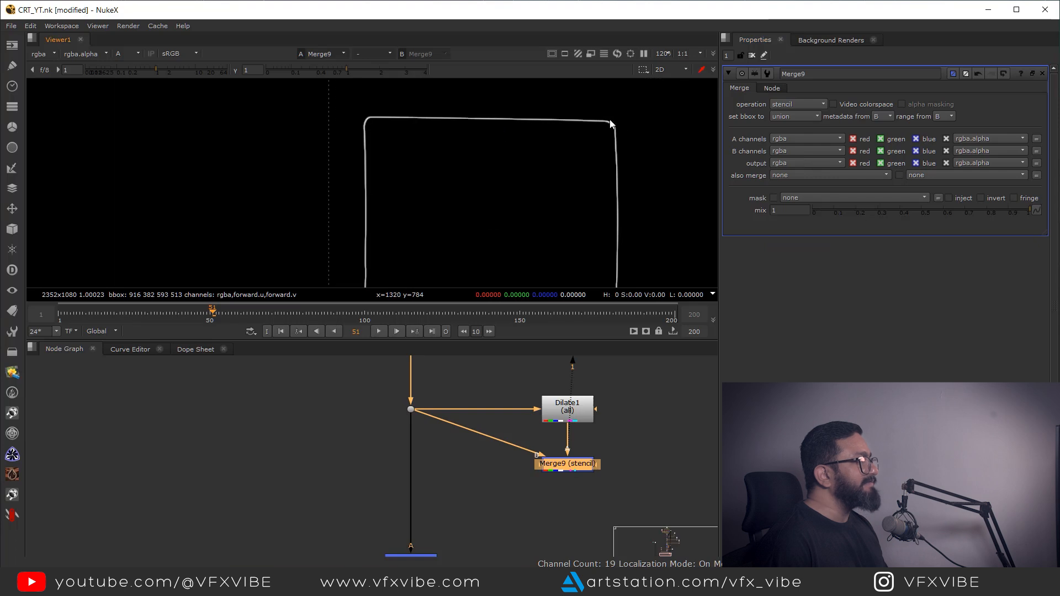
- Set Dilate1's size to -3.8 to thicken the edge matte
{"action": "middle_click_drag", "start_coordinate": [559, 467], "coordinate": [558, 488]}
{"action": "double_click", "coordinate": [582, 435]}
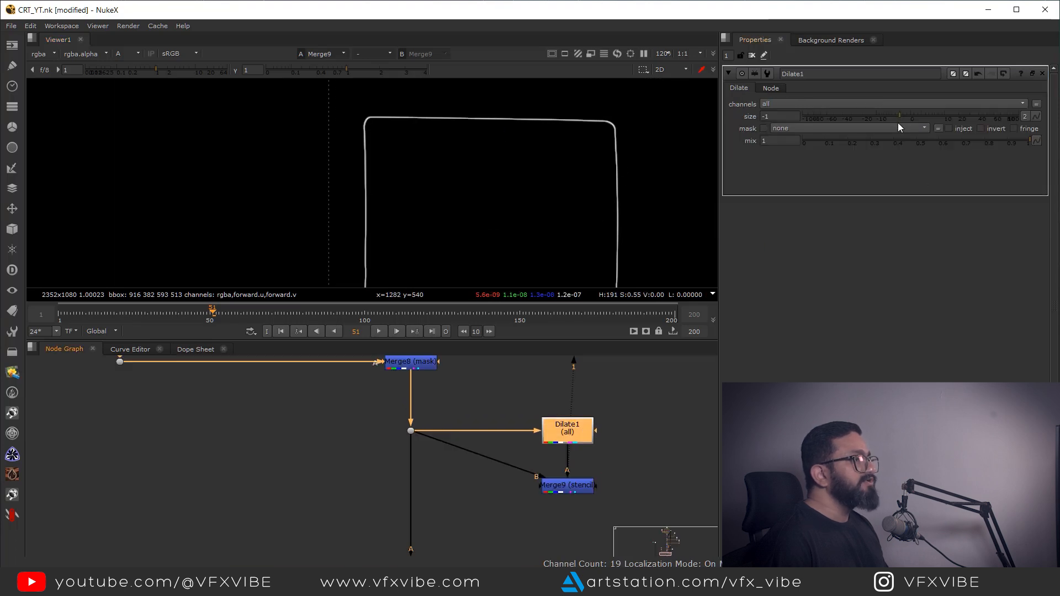
{"action": "left_click_drag", "start_coordinate": [898, 115], "coordinate": [890, 115]}
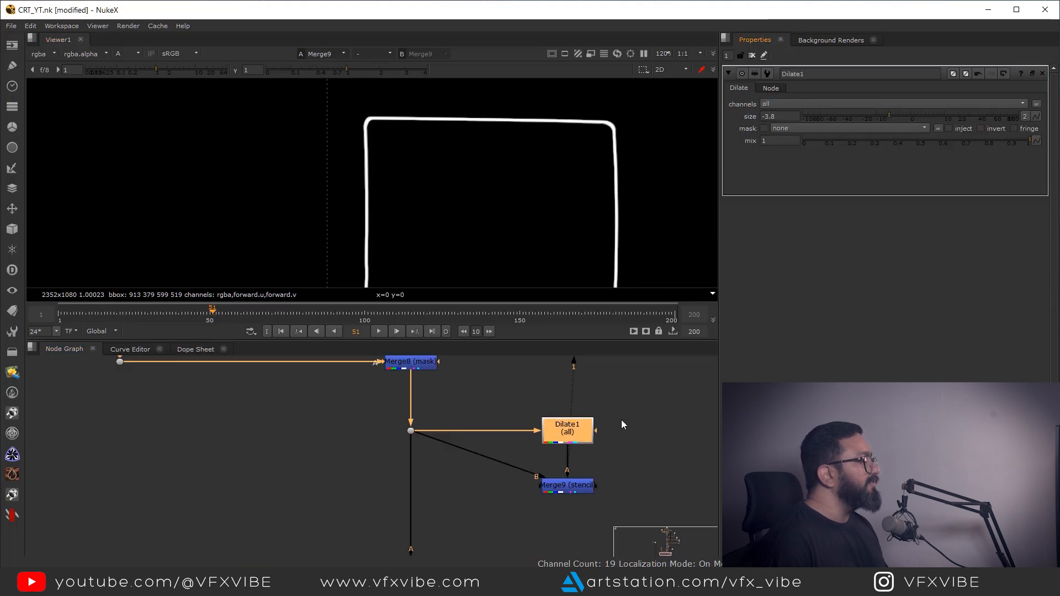
- Insert a Grade node between the Dot and the over Merge, connect its mask input to the stencil Merge, and view it
{"action": "scroll", "coordinate": [495, 448], "scroll_direction": "down", "scroll_amount": 3}
{"action": "middle_click_drag", "start_coordinate": [466, 480], "coordinate": [479, 462]}
{"action": "left_click", "coordinate": [479, 462]}
{"action": "key", "text": "g"}
{"action": "left_click_drag", "start_coordinate": [478, 462], "coordinate": [554, 471]}
{"action": "left_click", "coordinate": [460, 470]}
{"action": "key", "text": "1"}
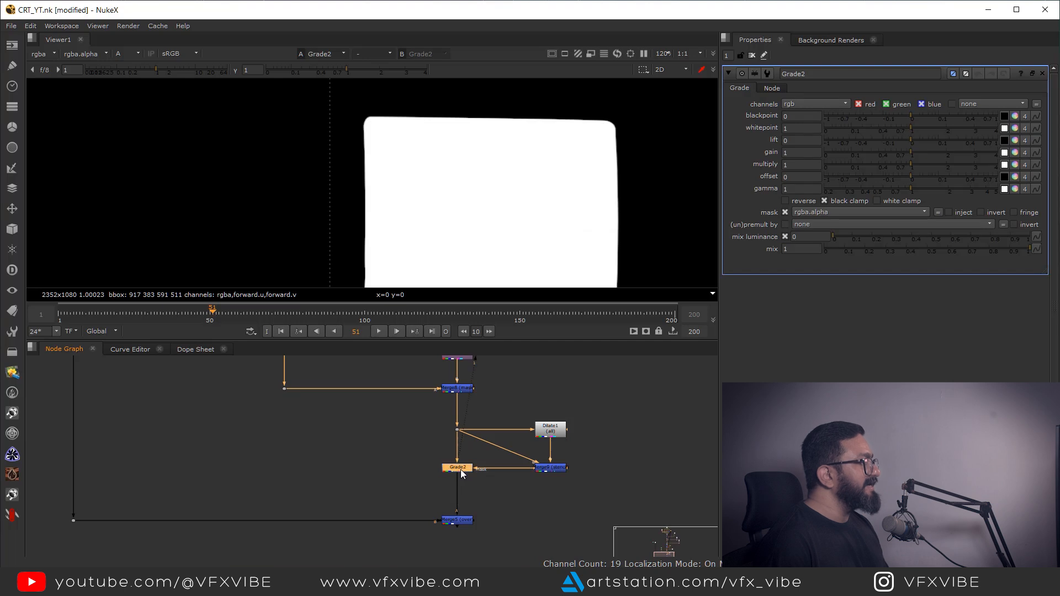
- Set Grade2's gain to 0.125 to darken the screen's border in the colour view
{"action": "left_click_drag", "start_coordinate": [910, 151], "coordinate": [853, 154]}
{"action": "scroll", "coordinate": [595, 118], "scroll_direction": "up", "scroll_amount": 2}
{"action": "scroll", "coordinate": [479, 478], "scroll_direction": "down", "scroll_amount": 3}
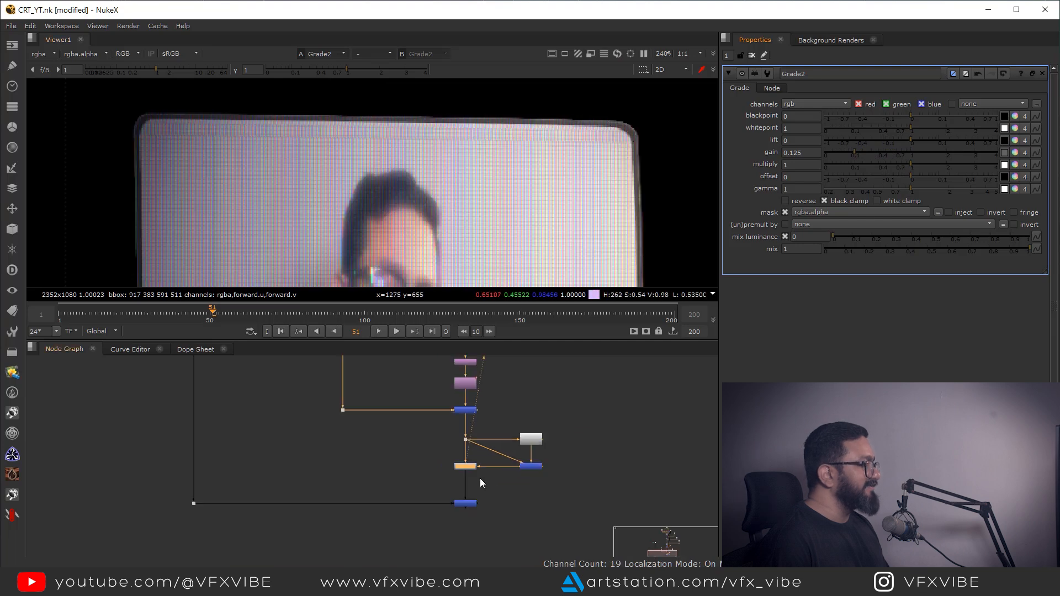
- View the final over Merge and examine the darkened border along the screen's upper edge
{"action": "left_click", "coordinate": [478, 478]}
{"action": "key", "text": "1"}
{"action": "scroll", "coordinate": [574, 121], "scroll_direction": "down", "scroll_amount": 2}
{"action": "scroll", "coordinate": [574, 121], "scroll_direction": "down", "scroll_amount": 2}
{"action": "scroll", "coordinate": [547, 143], "scroll_direction": "up", "scroll_amount": 8}
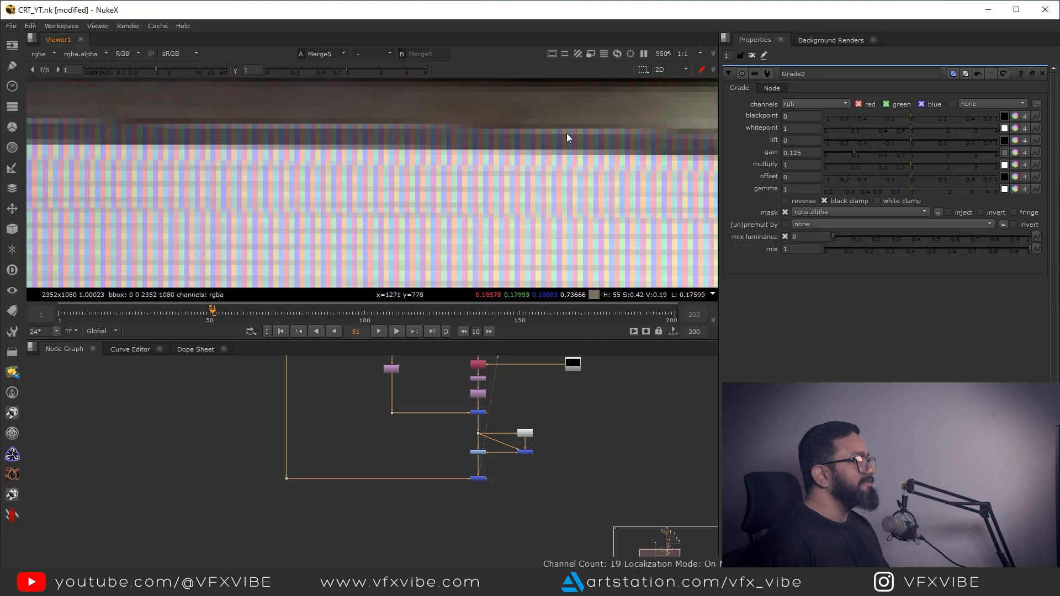
{"action": "scroll", "coordinate": [558, 127], "scroll_direction": "down", "scroll_amount": 2}
{"action": "scroll", "coordinate": [486, 480], "scroll_direction": "up", "scroll_amount": 5}
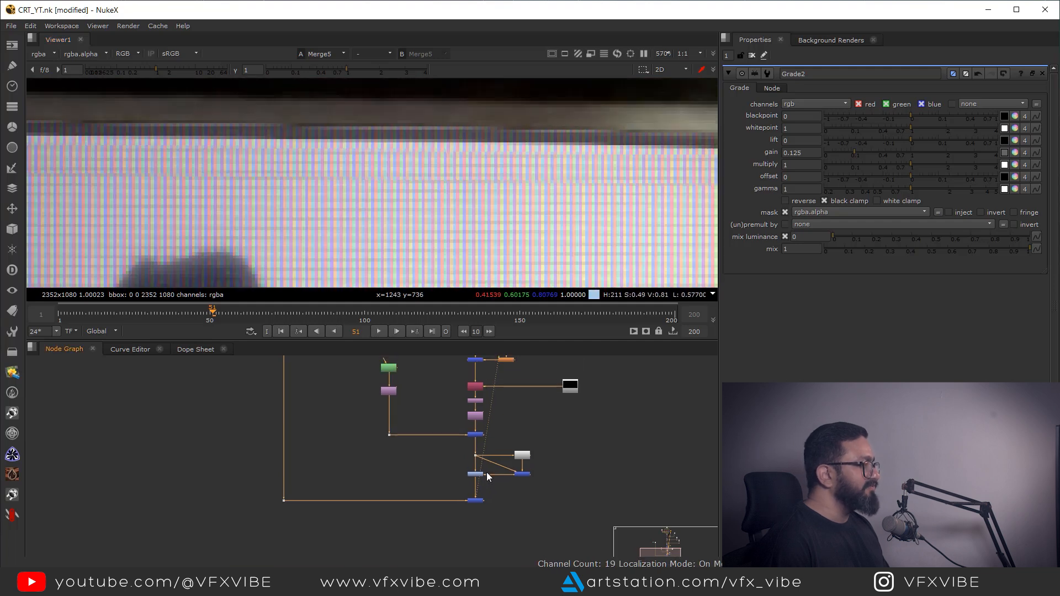
- Set Dilate1's size to -6 to widen the darkened border
{"action": "left_click", "coordinate": [574, 426]}
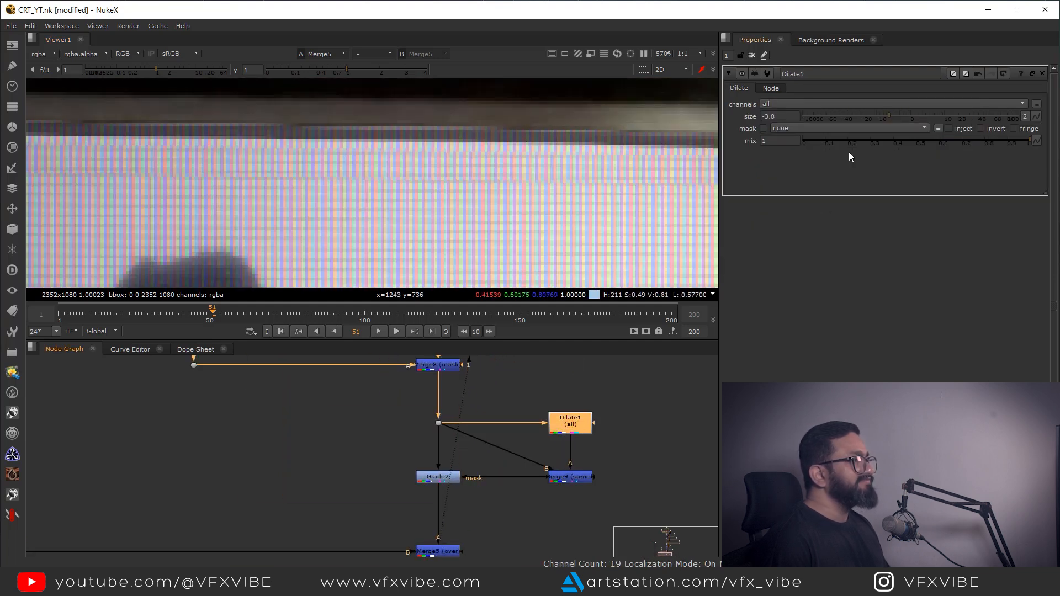
{"action": "left_click_drag", "start_coordinate": [890, 113], "coordinate": [884, 115]}
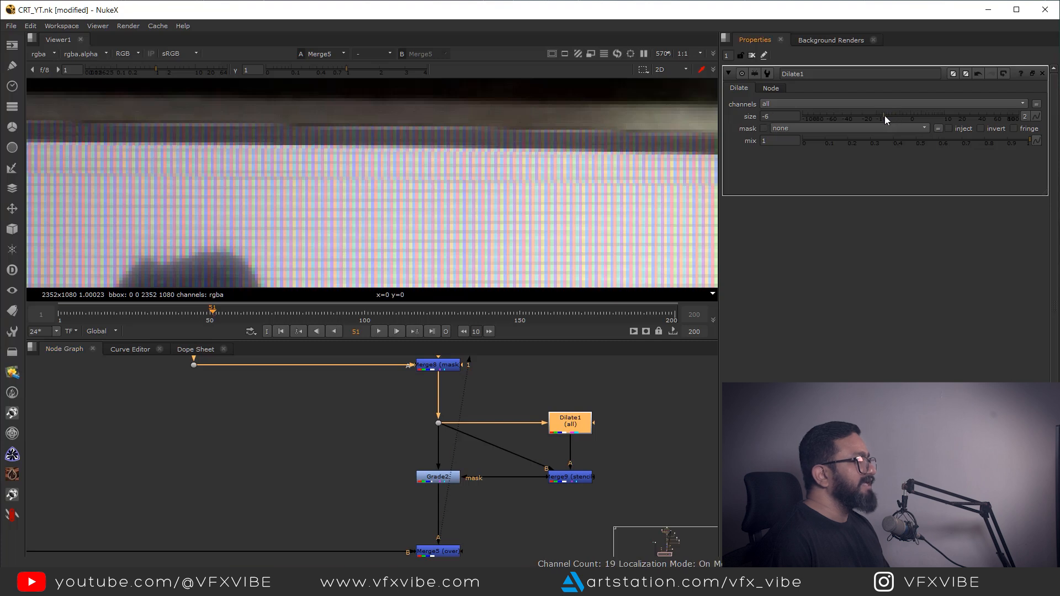
{"action": "scroll", "coordinate": [496, 447], "scroll_direction": "down", "scroll_amount": 5}
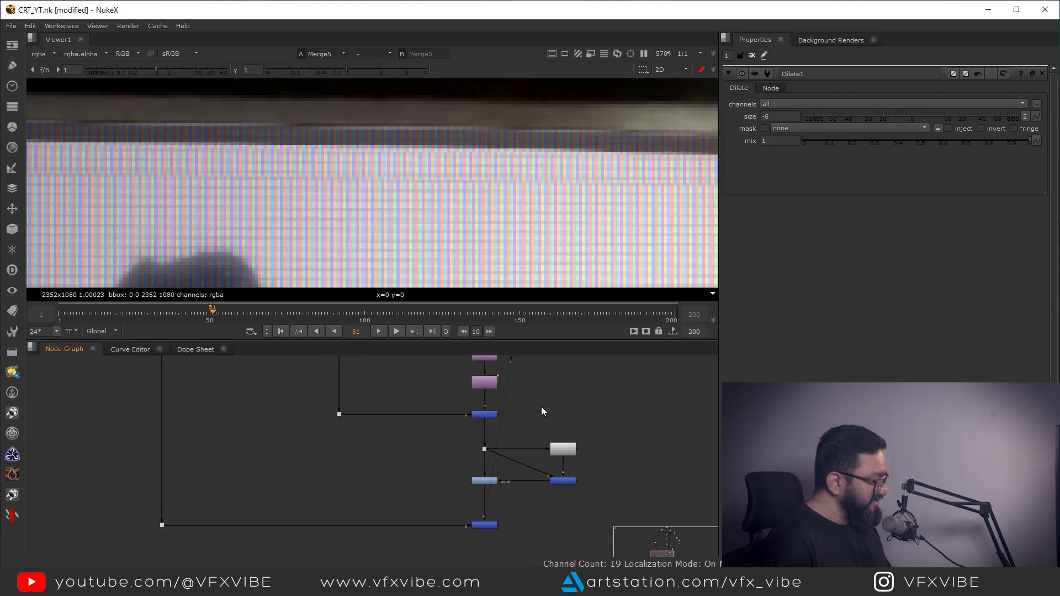
{"action": "key", "text": "Tab"}
{"action": "type", "text": "edge"}
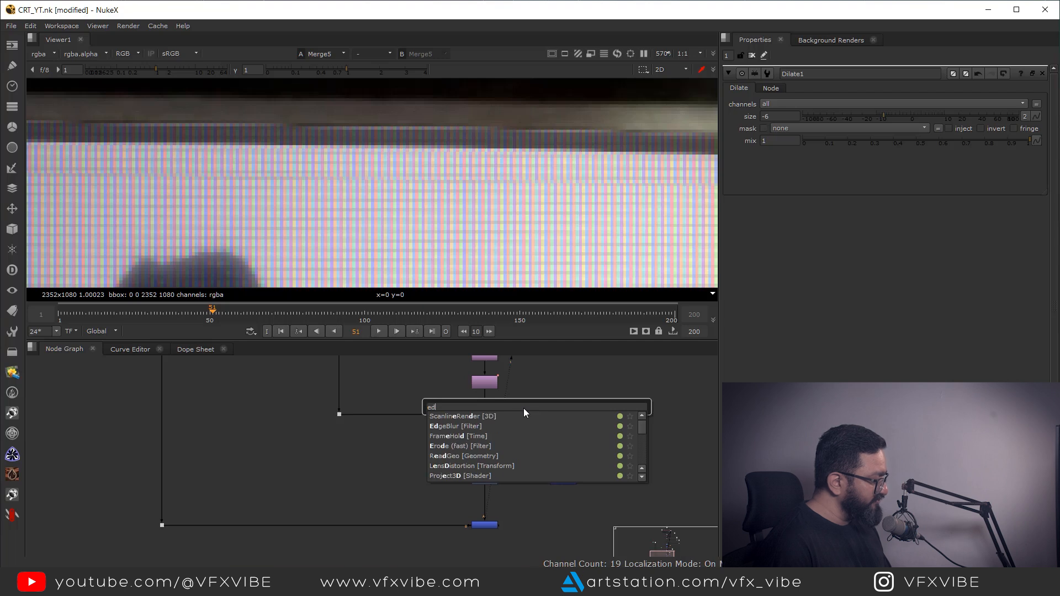
{"action": "key", "text": "Return"}
{"action": "left_click_drag", "start_coordinate": [526, 411], "coordinate": [522, 481]}
{"action": "key", "text": "Delete"}
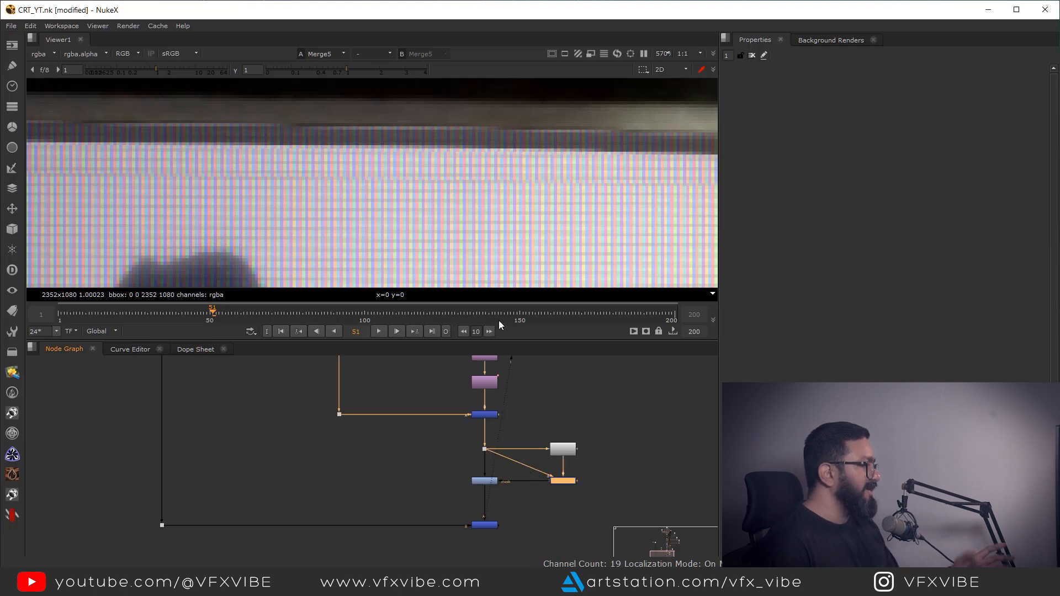
- Examine the television screen's highlights and pixel detail at frame 180
{"action": "scroll", "coordinate": [491, 232], "scroll_direction": "down", "scroll_amount": 10}
{"action": "middle_click_drag", "start_coordinate": [522, 211], "coordinate": [509, 217]}
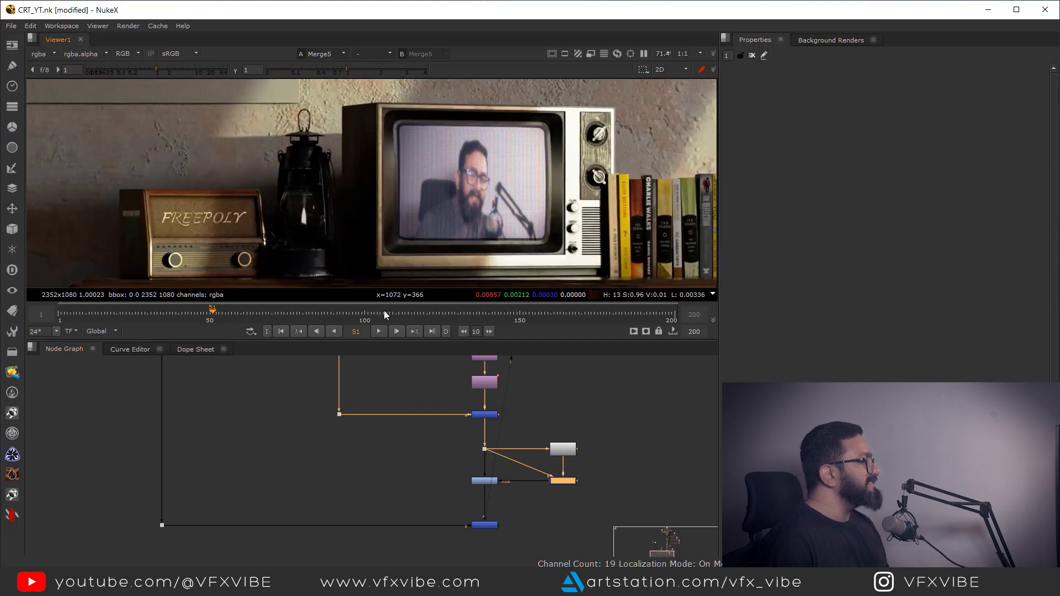
{"action": "left_click", "coordinate": [282, 331]}
{"action": "left_click_drag", "start_coordinate": [369, 316], "coordinate": [614, 316]}
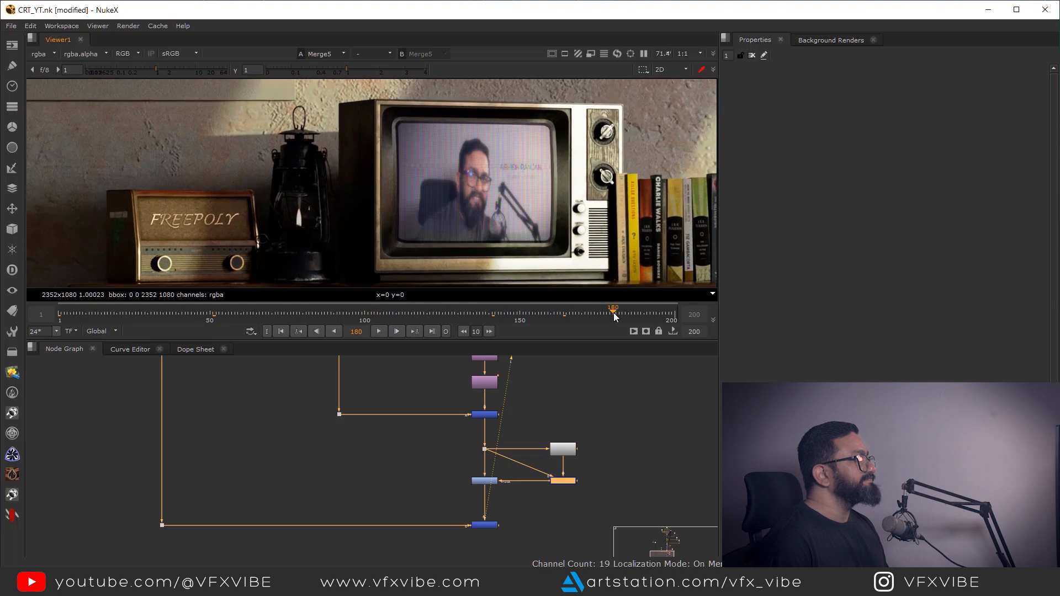
{"action": "scroll", "coordinate": [488, 194], "scroll_direction": "up", "scroll_amount": 4}
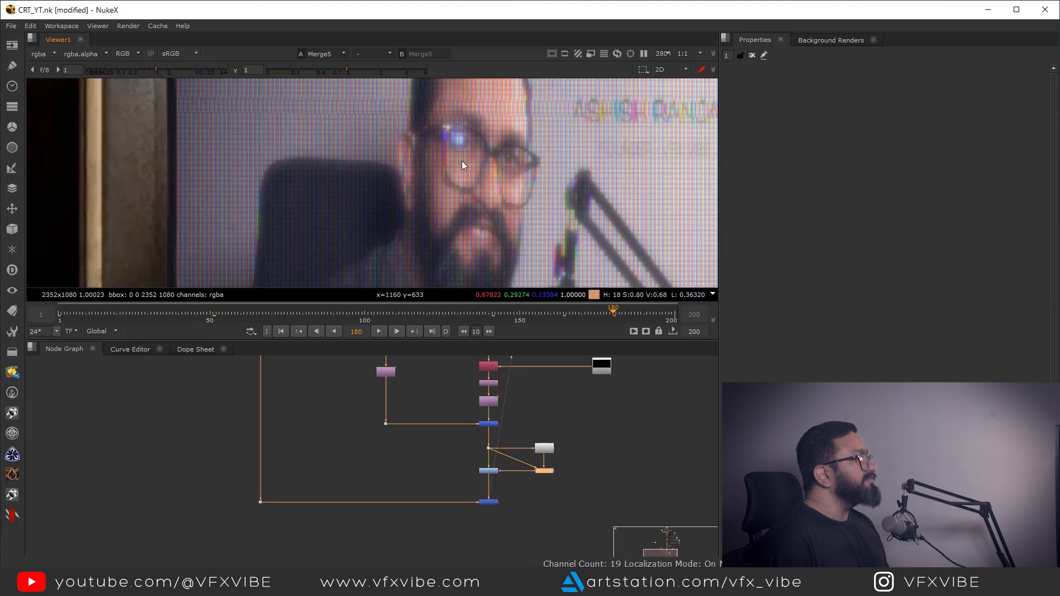
{"action": "scroll", "coordinate": [462, 161], "scroll_direction": "up", "scroll_amount": 3}
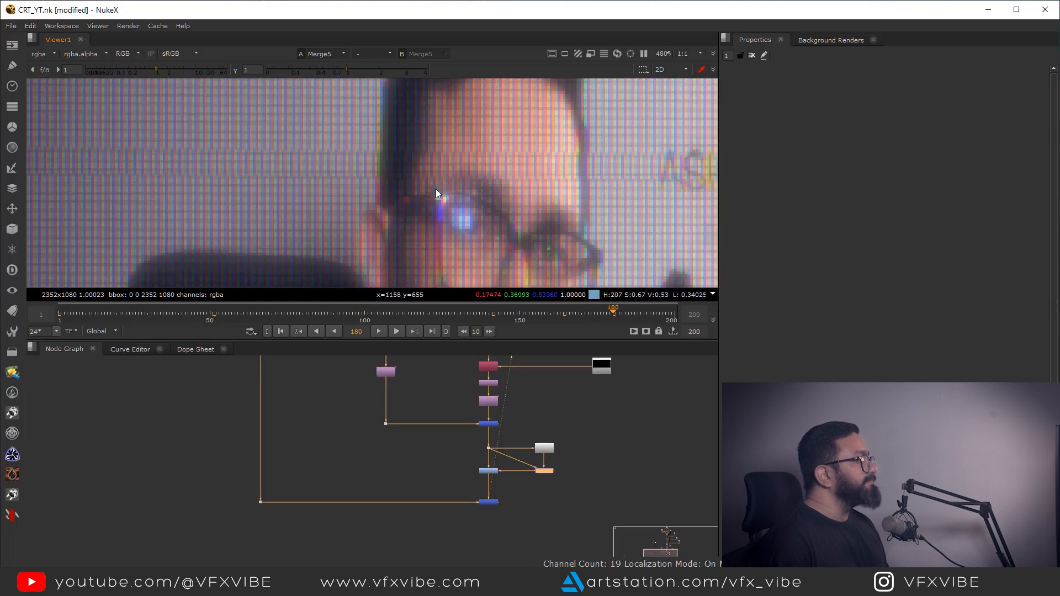
- Reduce the first glow's contribution by setting the mix of the plus Merge, Merge6, to 0.375
{"action": "middle_click_drag", "start_coordinate": [490, 396], "coordinate": [483, 508]}
{"action": "middle_click_drag", "start_coordinate": [497, 457], "coordinate": [471, 426]}
{"action": "scroll", "coordinate": [485, 414], "scroll_direction": "up", "scroll_amount": 1}
{"action": "scroll", "coordinate": [472, 427], "scroll_direction": "up", "scroll_amount": 3}
{"action": "double_click", "coordinate": [467, 430]}
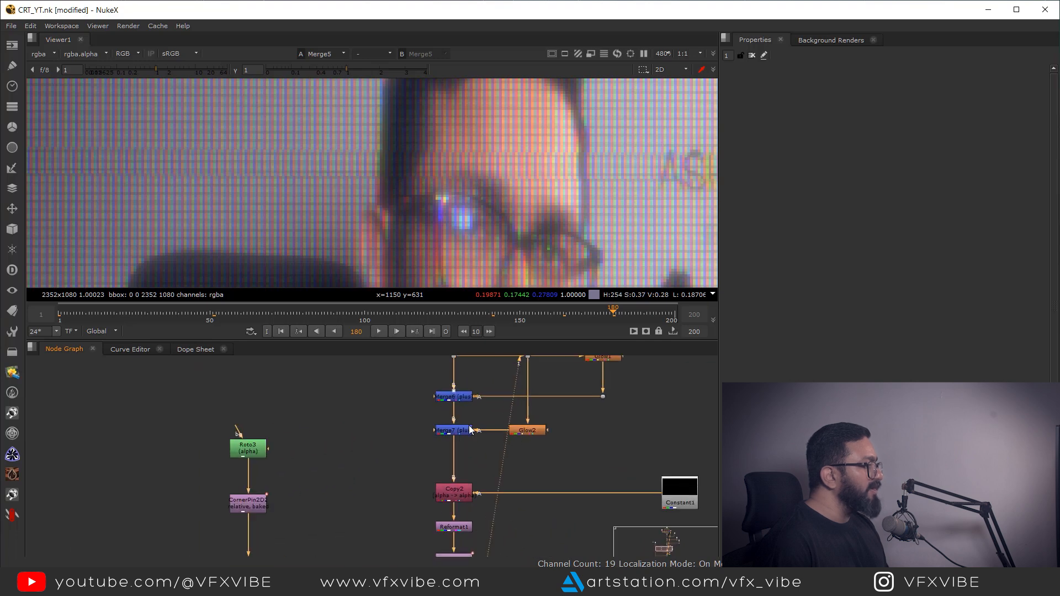
{"action": "left_click_drag", "start_coordinate": [1001, 208], "coordinate": [894, 214]}
{"action": "double_click", "coordinate": [459, 398]}
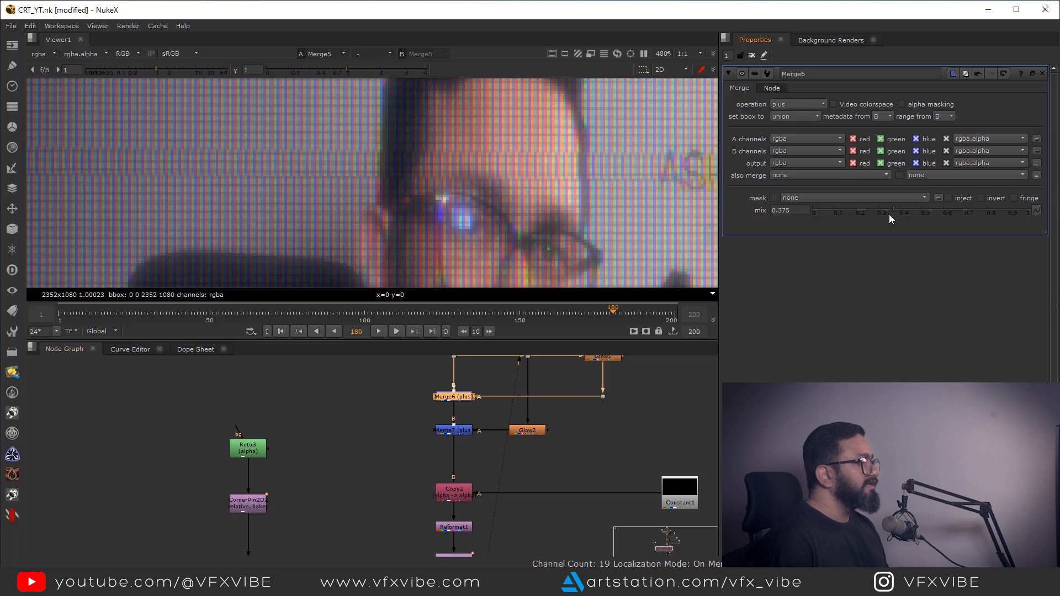
- Insert a Defocus node between Grade1 and the Dot that feeds the glow branches
{"action": "scroll", "coordinate": [472, 474], "scroll_direction": "down", "scroll_amount": 2}
{"action": "middle_click_drag", "start_coordinate": [499, 475], "coordinate": [505, 520]}
{"action": "scroll", "coordinate": [475, 415], "scroll_direction": "up", "scroll_amount": 3}
{"action": "left_click_drag", "start_coordinate": [470, 411], "coordinate": [471, 379]}
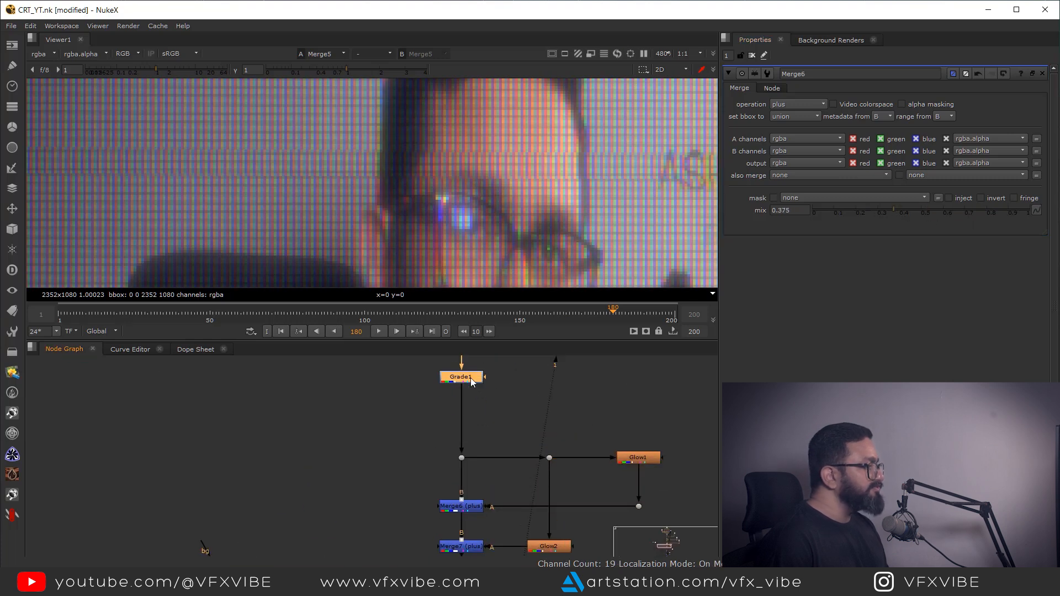
{"action": "key", "text": "Tab"}
{"action": "type", "text": "def"}
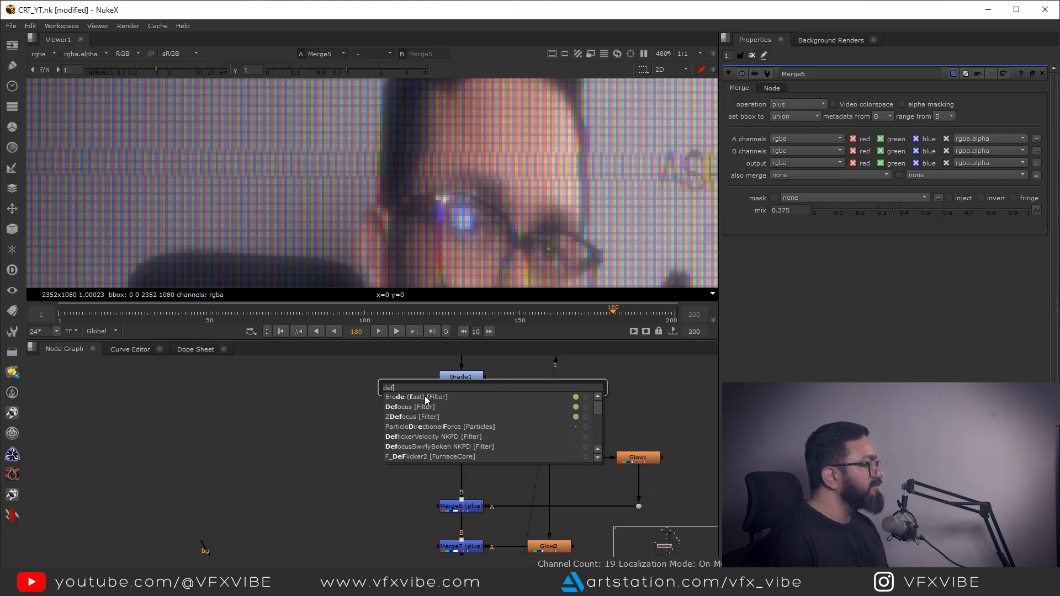
{"action": "left_click", "coordinate": [415, 407]}
{"action": "left_click", "coordinate": [459, 417]}
- Set Defocus1's defocus to 1.2 and check the softened screen at frame 93
{"action": "scroll", "coordinate": [512, 197], "scroll_direction": "down", "scroll_amount": 4}
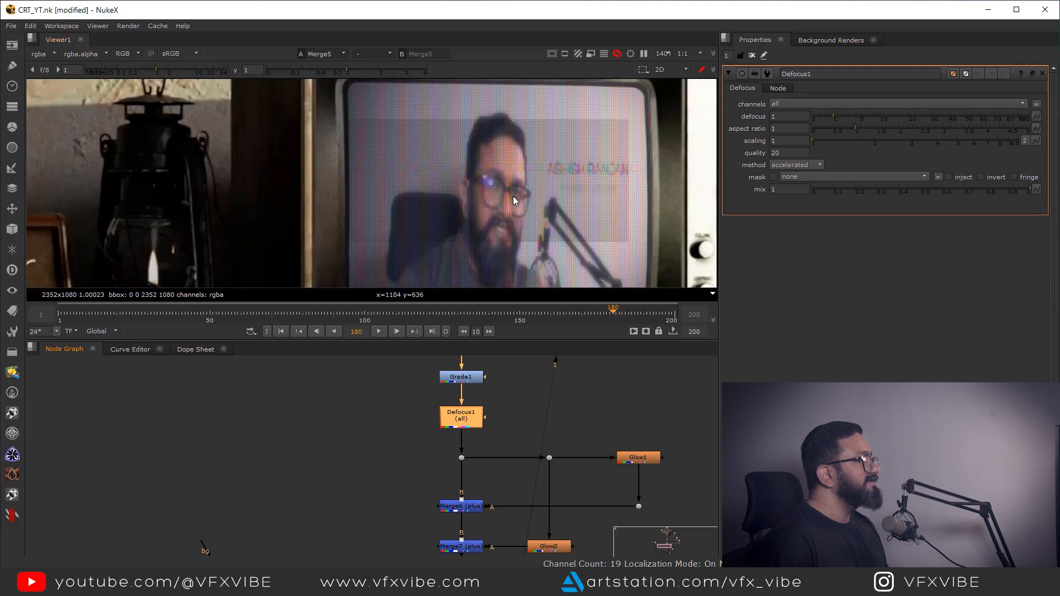
{"action": "type", "text": ".2"}
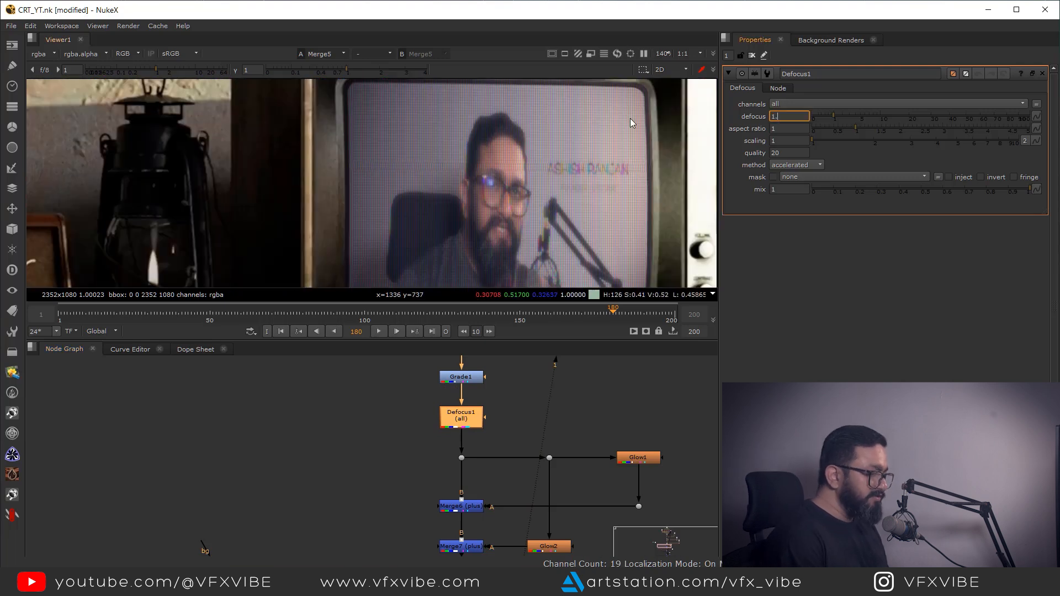
{"action": "key", "text": "Return"}
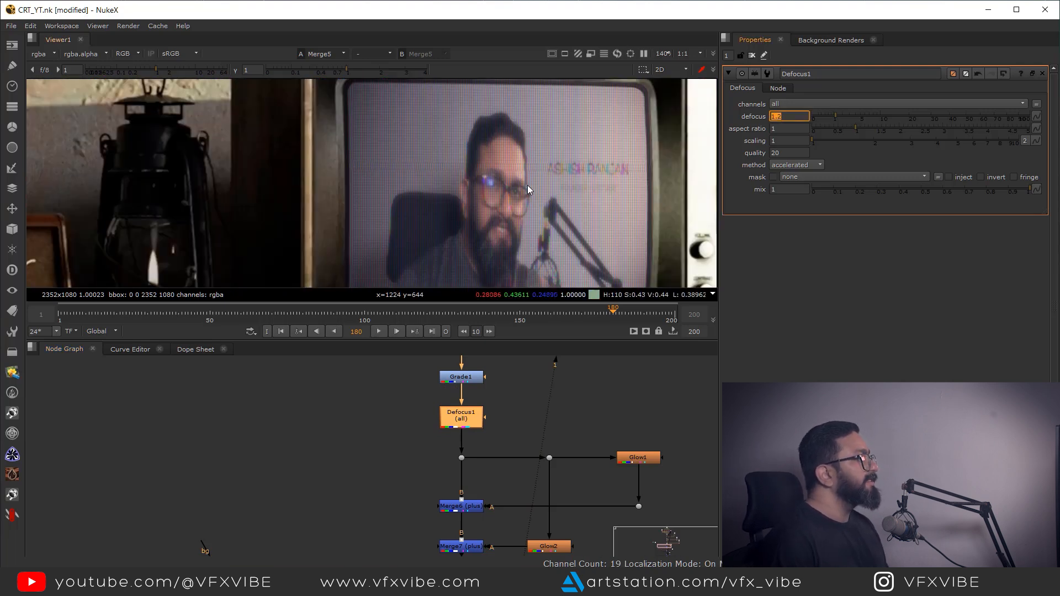
{"action": "scroll", "coordinate": [527, 184], "scroll_direction": "down", "scroll_amount": 2}
{"action": "scroll", "coordinate": [424, 220], "scroll_direction": "up", "scroll_amount": 2}
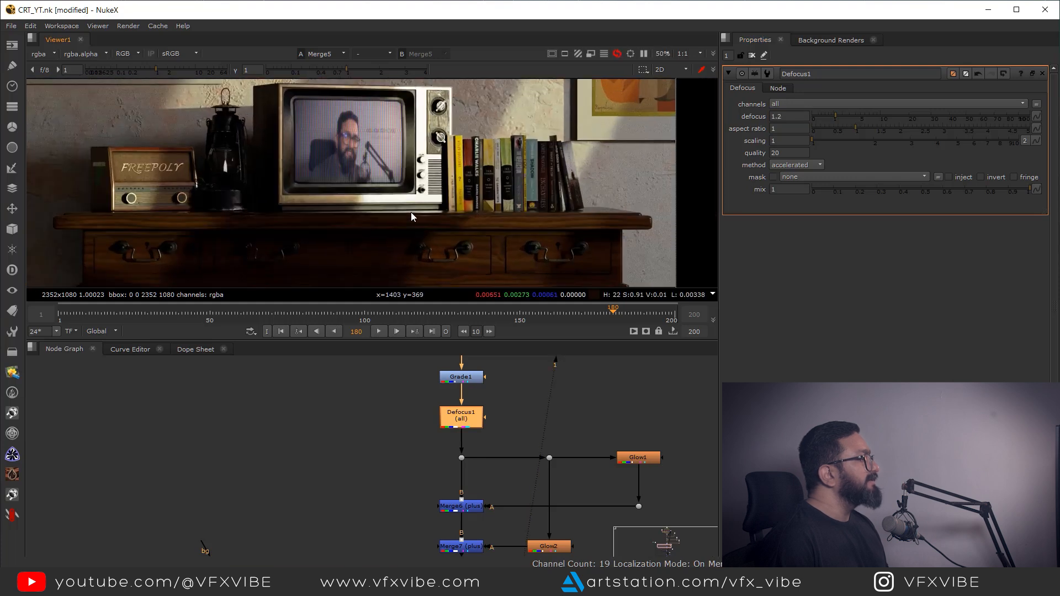
{"action": "middle_click_drag", "start_coordinate": [462, 215], "coordinate": [506, 221]}
{"action": "left_click_drag", "start_coordinate": [435, 311], "coordinate": [363, 314]}
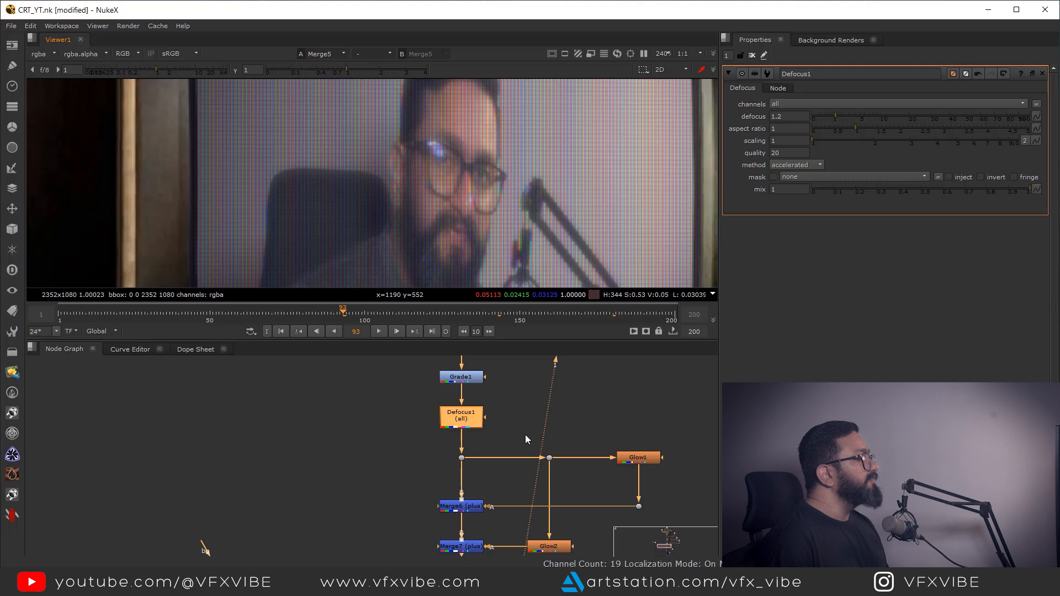
- View the original background plate, Read2, to examine the reflection on the empty television screen
{"action": "scroll", "coordinate": [525, 442], "scroll_direction": "down", "scroll_amount": 7}
{"action": "middle_click_drag", "start_coordinate": [511, 501], "coordinate": [519, 386]}
{"action": "scroll", "coordinate": [527, 442], "scroll_direction": "up", "scroll_amount": 3}
{"action": "middle_click_drag", "start_coordinate": [315, 434], "coordinate": [444, 524]}
{"action": "scroll", "coordinate": [444, 524], "scroll_direction": "down", "scroll_amount": 3}
{"action": "scroll", "coordinate": [431, 400], "scroll_direction": "up", "scroll_amount": 2}
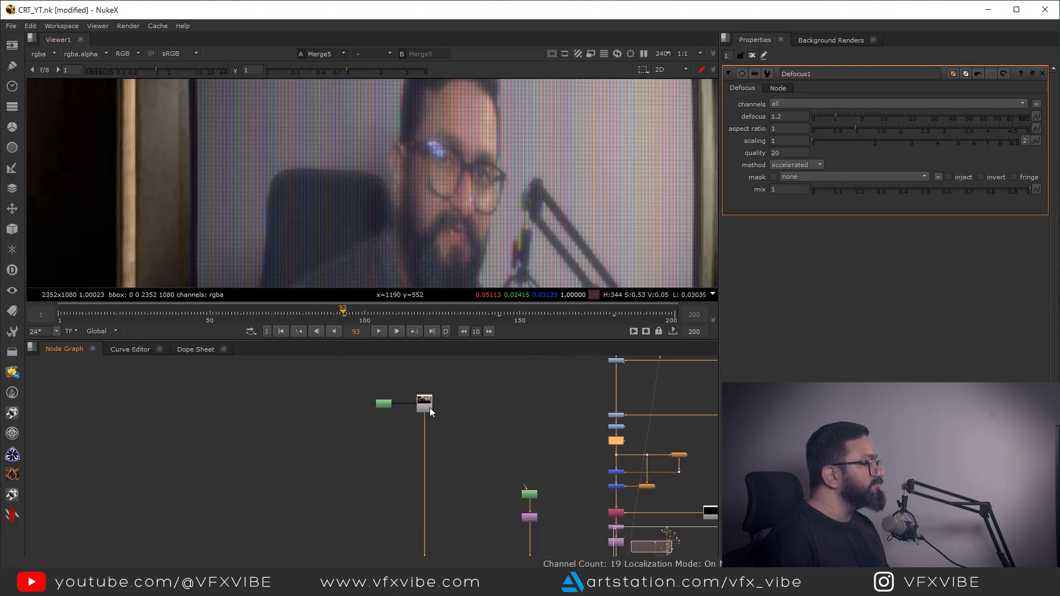
{"action": "left_click", "coordinate": [428, 407]}
{"action": "key", "text": "1"}
- Add a Keyer node below the background plate's Dot, connect it to the plate, and view its alpha channel
{"action": "scroll", "coordinate": [497, 193], "scroll_direction": "down", "scroll_amount": 5}
{"action": "middle_click_drag", "start_coordinate": [585, 518], "coordinate": [539, 408]}
{"action": "middle_click_drag", "start_coordinate": [411, 431], "coordinate": [441, 458]}
{"action": "scroll", "coordinate": [423, 473], "scroll_direction": "up", "scroll_amount": 1}
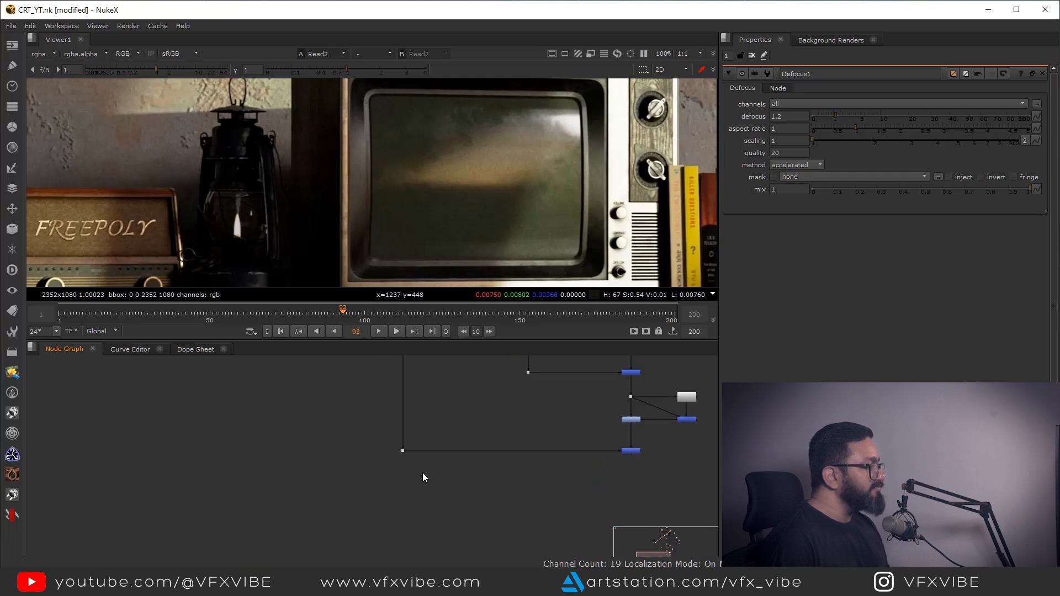
{"action": "middle_click_drag", "start_coordinate": [376, 501], "coordinate": [391, 465]}
{"action": "key", "text": "Tab"}
{"action": "type", "text": "keyer"}
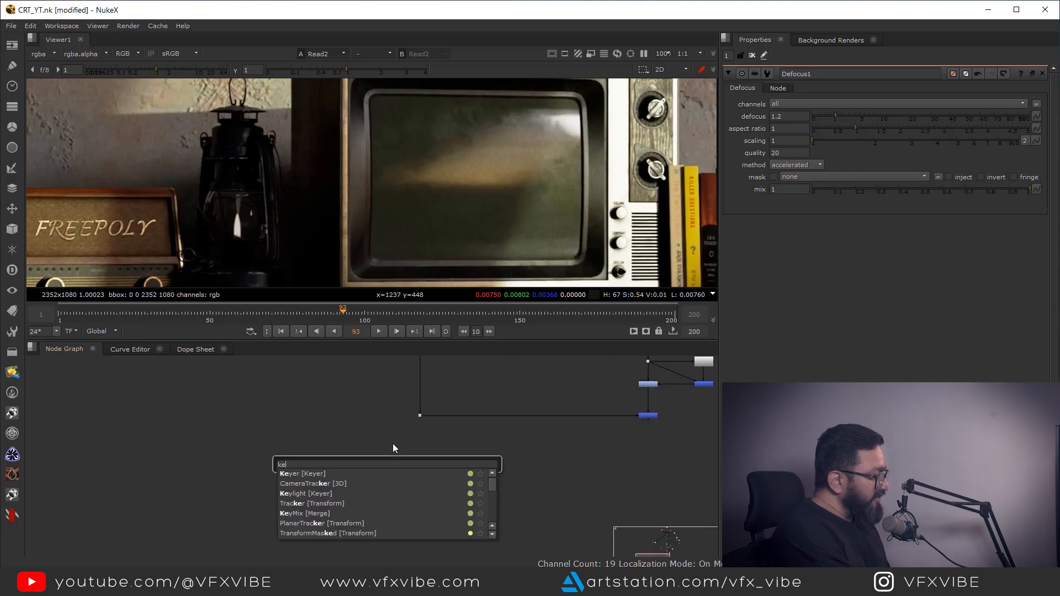
{"action": "key", "text": "Return"}
{"action": "left_click_drag", "start_coordinate": [396, 466], "coordinate": [423, 470]}
{"action": "key", "text": "1"}
{"action": "key", "text": "a"}
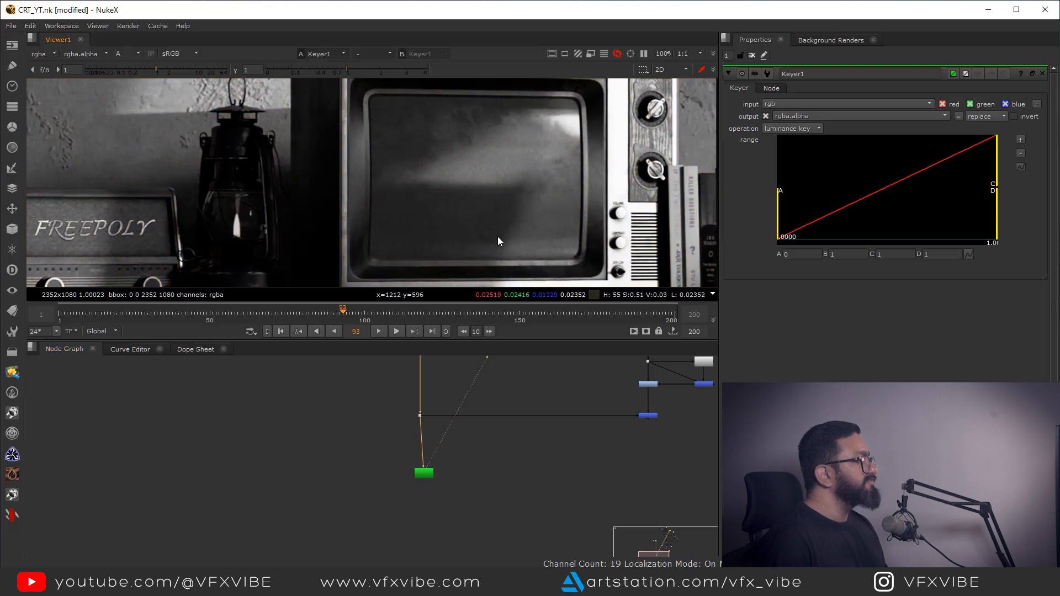
{"action": "middle_click_drag", "start_coordinate": [498, 236], "coordinate": [495, 270]}
- Copy the tracked screen roto and its CornerPin2D node
{"action": "scroll", "coordinate": [495, 460], "scroll_direction": "down", "scroll_amount": 3}
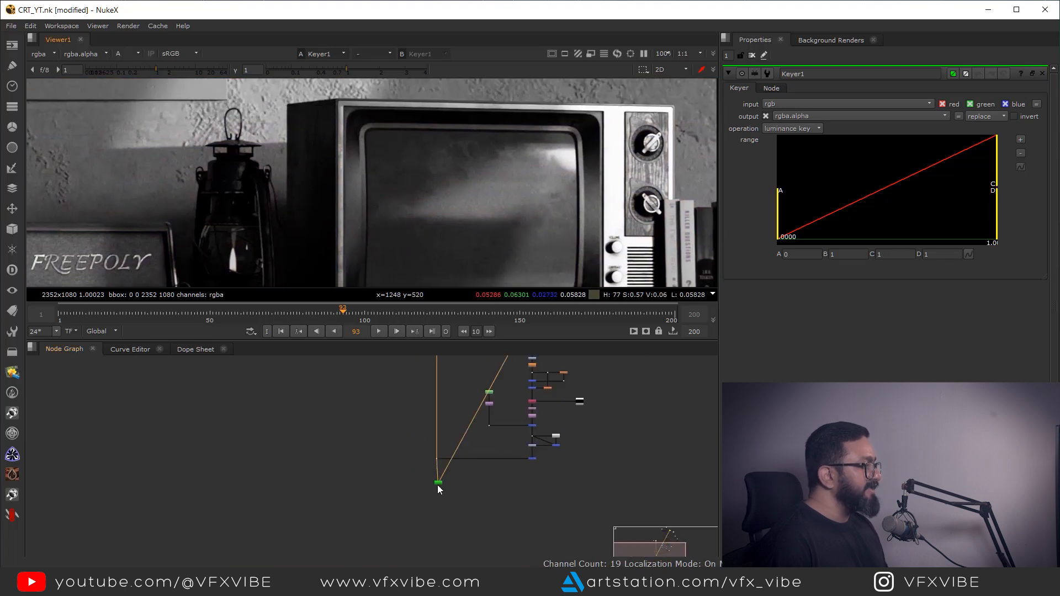
{"action": "scroll", "coordinate": [499, 412], "scroll_direction": "up", "scroll_amount": 3}
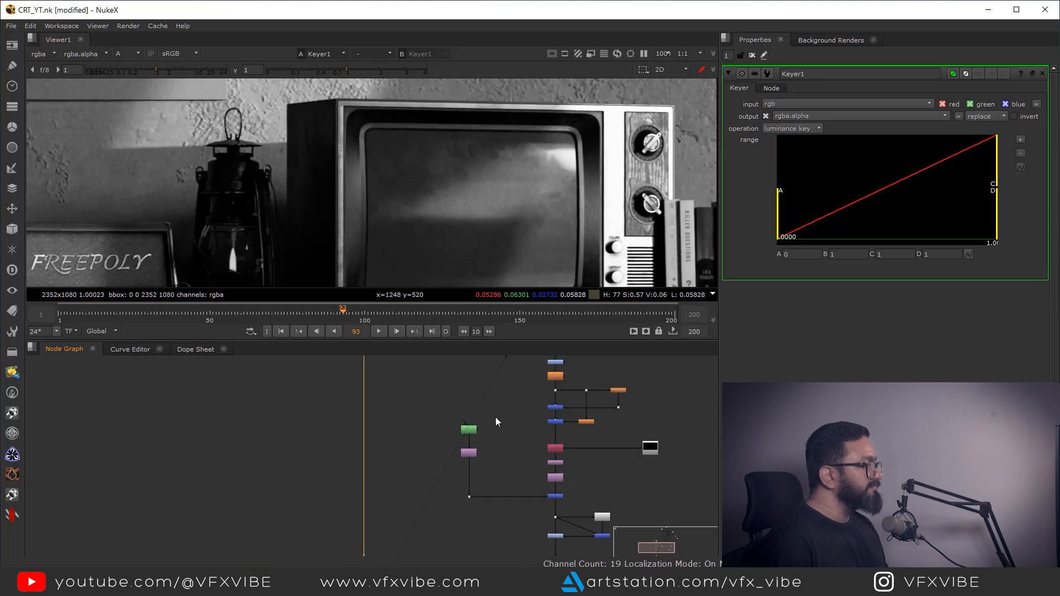
{"action": "scroll", "coordinate": [497, 411], "scroll_direction": "up", "scroll_amount": 2}
{"action": "left_click_drag", "start_coordinate": [528, 386], "coordinate": [431, 480]}
{"action": "middle_click_drag", "start_coordinate": [460, 484], "coordinate": [480, 412]}
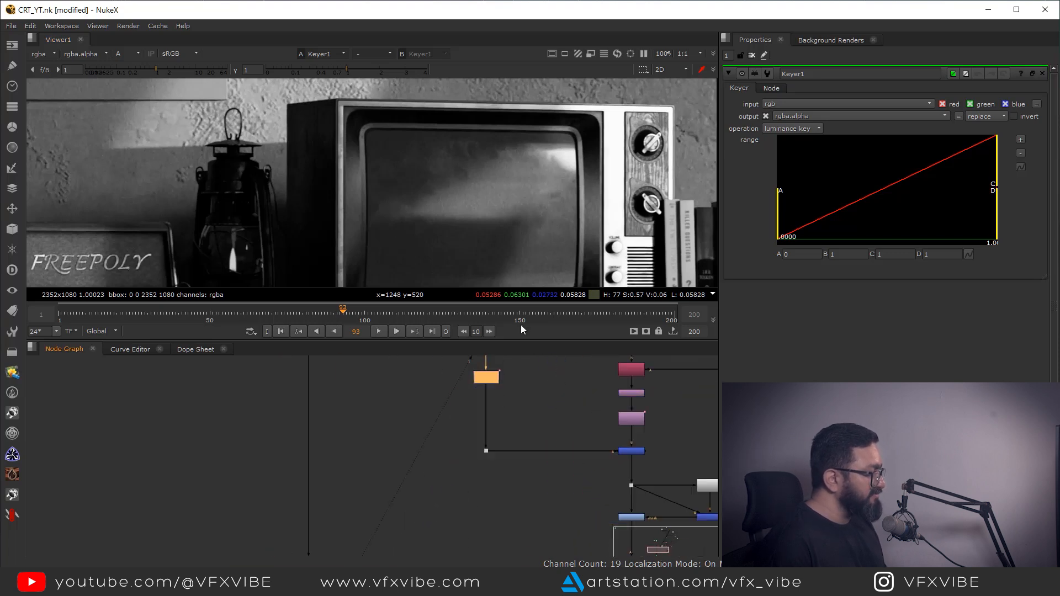
- Add a Premult node beneath the Keyer and view it
{"action": "middle_click_drag", "start_coordinate": [521, 325], "coordinate": [575, 171]}
{"action": "key", "text": "Tab"}
{"action": "type", "text": "pre"}
{"action": "left_click", "coordinate": [394, 499]}
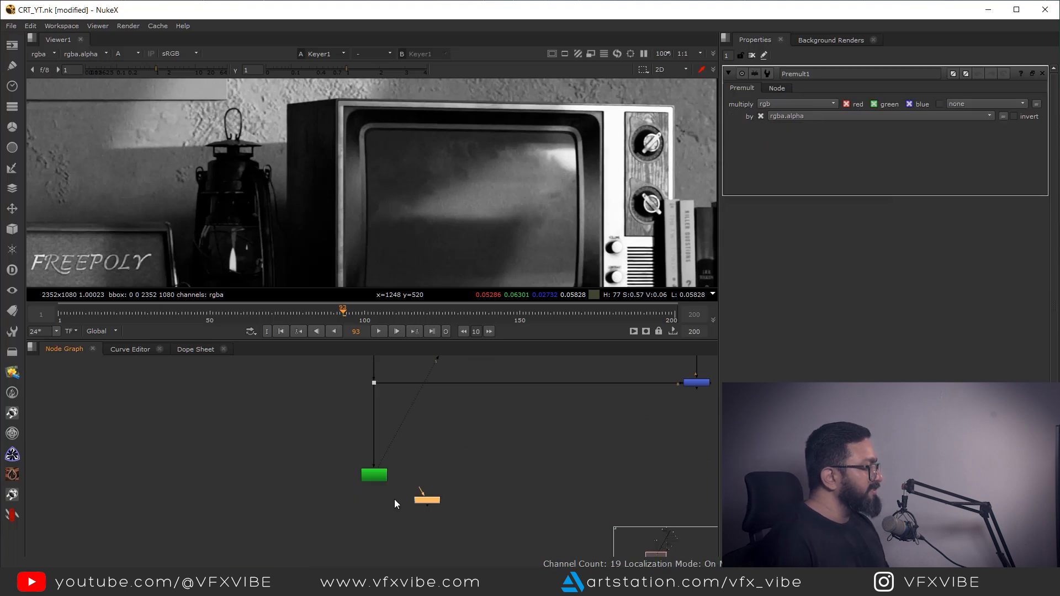
{"action": "left_click_drag", "start_coordinate": [379, 504], "coordinate": [375, 507]}
{"action": "key", "text": "1"}
- Paste the copied roto and CornerPin2D nodes beside the Premult
{"action": "left_click", "coordinate": [463, 495]}
{"action": "key", "text": "ctrl+v"}
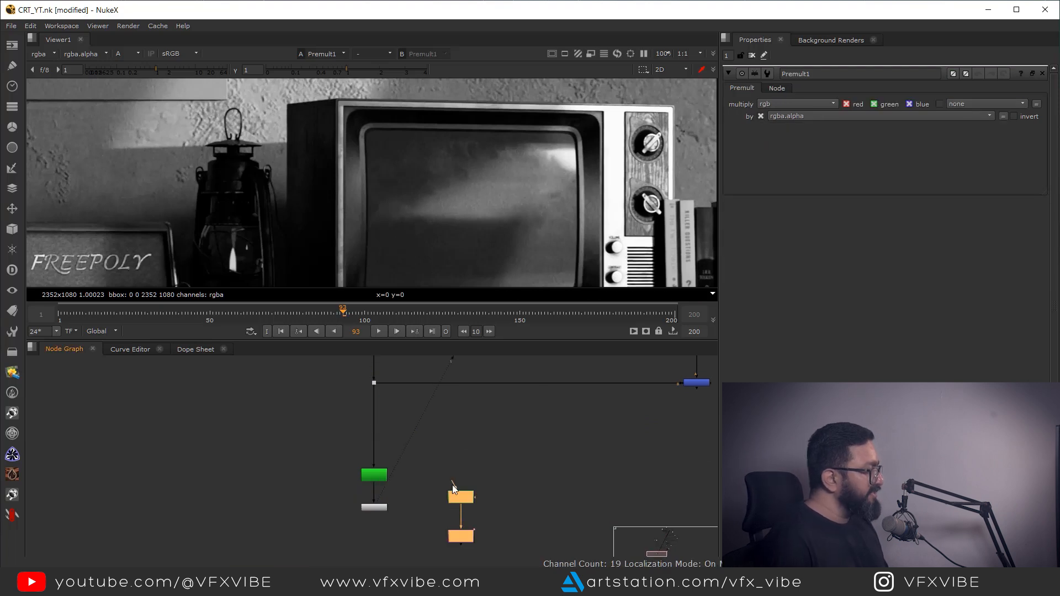
{"action": "middle_click_drag", "start_coordinate": [462, 505], "coordinate": [469, 449]}
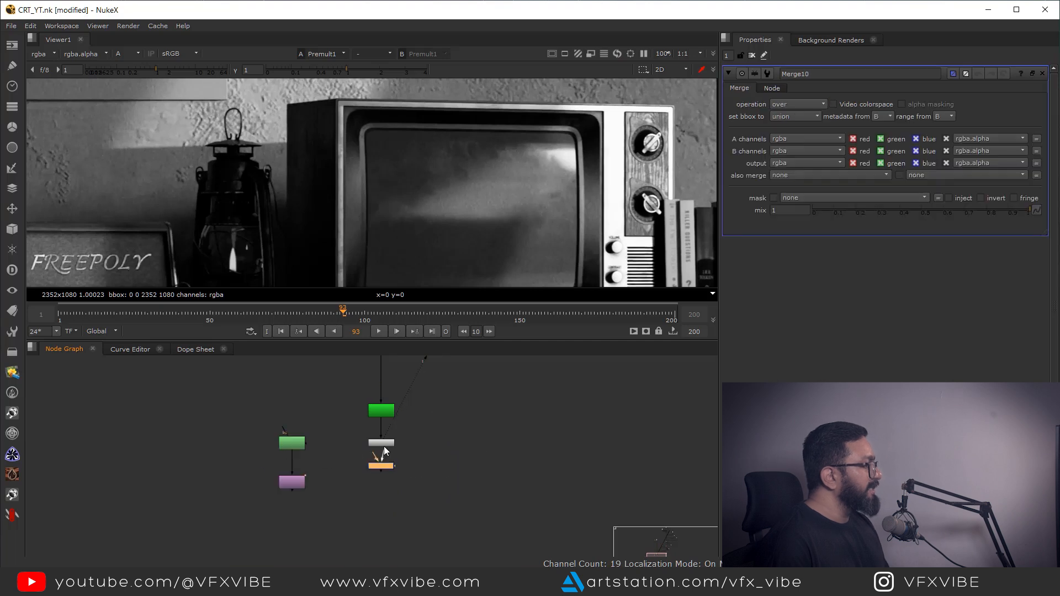
- Connect Merge10's A input to the pasted CornerPin2D, set its operation to mask, and view the masked reflection in colour
{"action": "left_click_drag", "start_coordinate": [376, 474], "coordinate": [294, 480]}
{"action": "key", "text": "1"}
{"action": "left_click", "coordinate": [797, 104]}
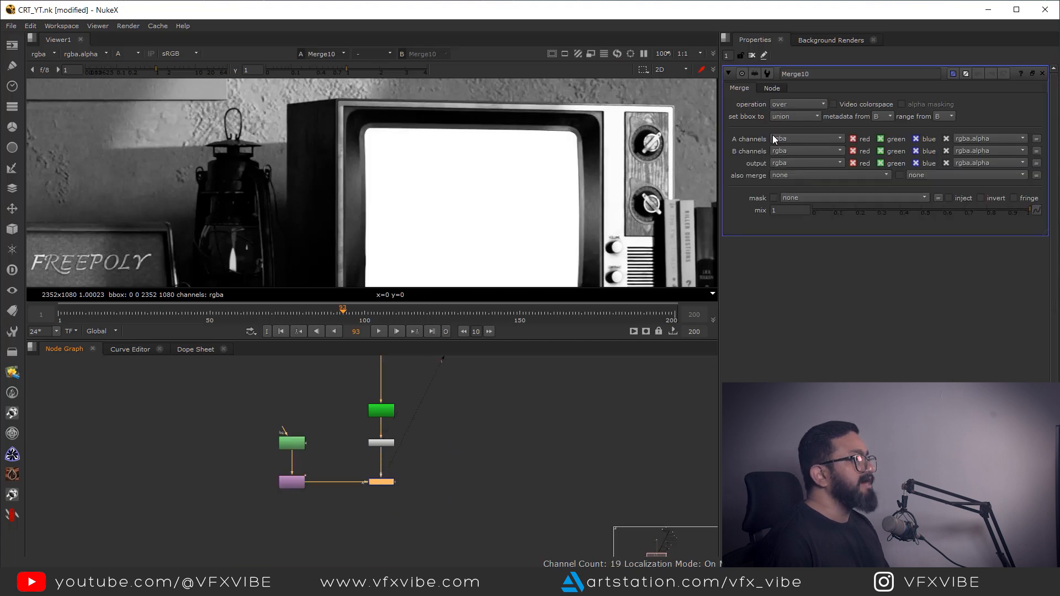
{"action": "left_click", "coordinate": [773, 135]}
{"action": "scroll", "coordinate": [494, 174], "scroll_direction": "down", "scroll_amount": 4}
{"action": "scroll", "coordinate": [475, 417], "scroll_direction": "down", "scroll_amount": 5}
{"action": "key", "text": "a"}
- Add an over Merge below the final over Merge, connect its A input to the masked reflection, and view the composite
{"action": "middle_click_drag", "start_coordinate": [572, 447], "coordinate": [515, 458]}
{"action": "scroll", "coordinate": [513, 438], "scroll_direction": "up", "scroll_amount": 1}
{"action": "left_click", "coordinate": [509, 442]}
{"action": "key", "text": "m"}
{"action": "scroll", "coordinate": [512, 442], "scroll_direction": "up", "scroll_amount": 2}
{"action": "left_click_drag", "start_coordinate": [512, 436], "coordinate": [512, 463]}
{"action": "left_click_drag", "start_coordinate": [501, 452], "coordinate": [305, 486]}
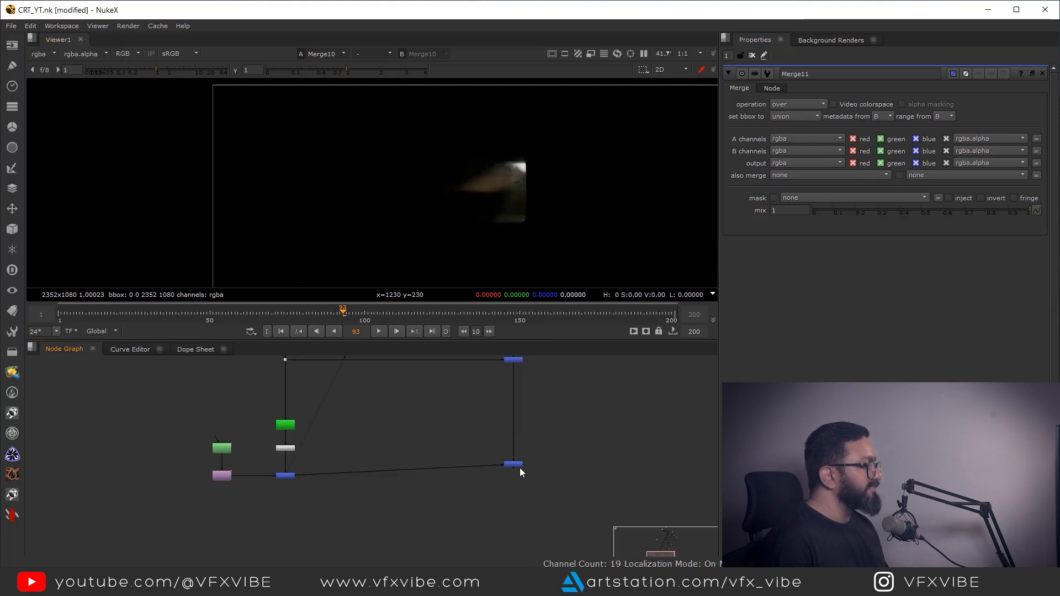
{"action": "left_click_drag", "start_coordinate": [514, 465], "coordinate": [513, 476]}
{"action": "key", "text": "1"}
{"action": "scroll", "coordinate": [498, 173], "scroll_direction": "up", "scroll_amount": 5}
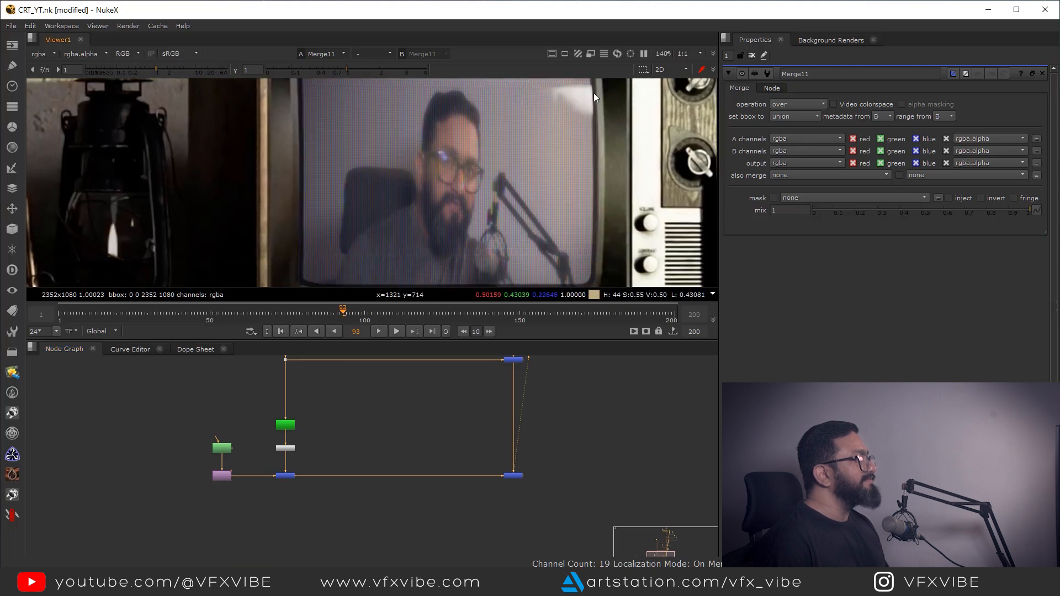
{"action": "scroll", "coordinate": [485, 169], "scroll_direction": "down", "scroll_amount": 4}
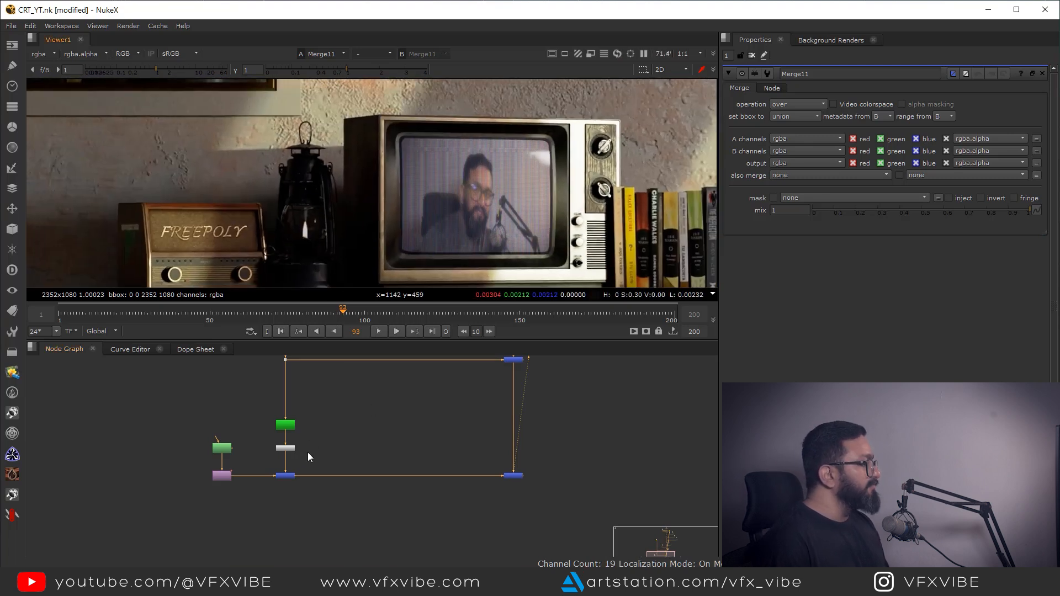
- Insert a Grade node between the mask Merge and the new over Merge, and view it
{"action": "scroll", "coordinate": [284, 480], "scroll_direction": "up", "scroll_amount": 2}
{"action": "middle_click_drag", "start_coordinate": [292, 477], "coordinate": [305, 460]}
{"action": "middle_click_drag", "start_coordinate": [399, 461], "coordinate": [343, 460]}
{"action": "left_click", "coordinate": [373, 432]}
{"action": "key", "text": "g"}
{"action": "left_click_drag", "start_coordinate": [370, 431], "coordinate": [368, 465]}
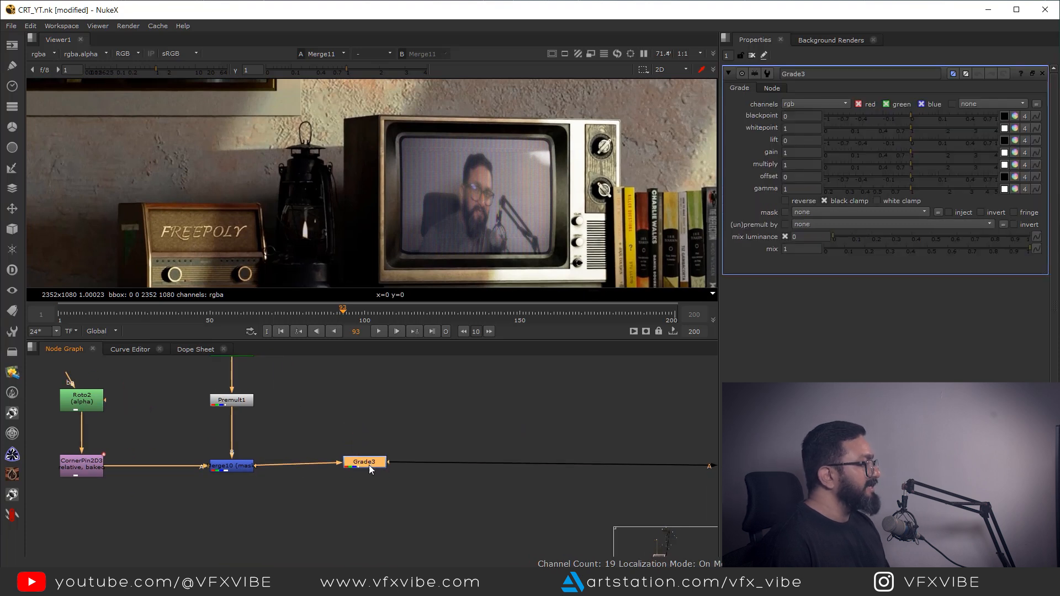
{"action": "key", "text": "1"}
{"action": "left_click", "coordinate": [382, 456]}
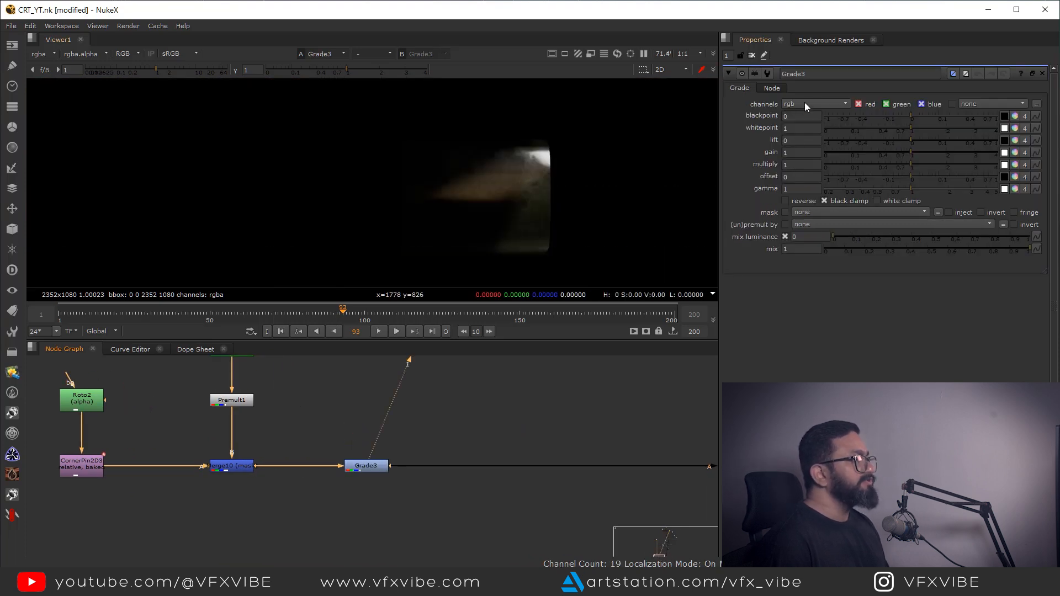
- Set Grade3's channels to rgba and its gamma to 1.9 to brighten the reflection
{"action": "left_click", "coordinate": [803, 103]}
{"action": "left_click", "coordinate": [810, 147]}
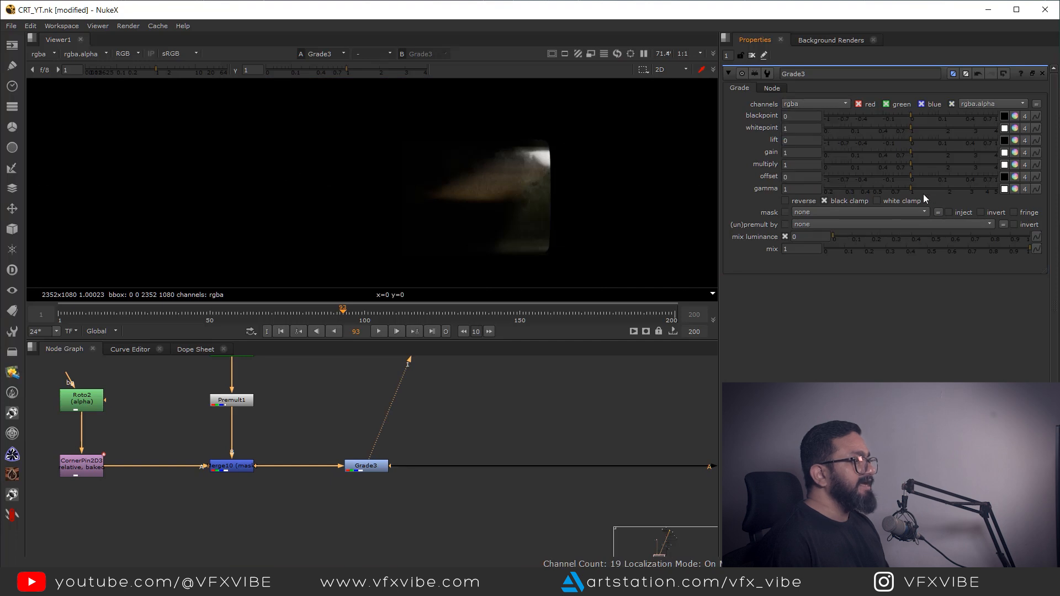
{"action": "left_click_drag", "start_coordinate": [909, 188], "coordinate": [945, 193]}
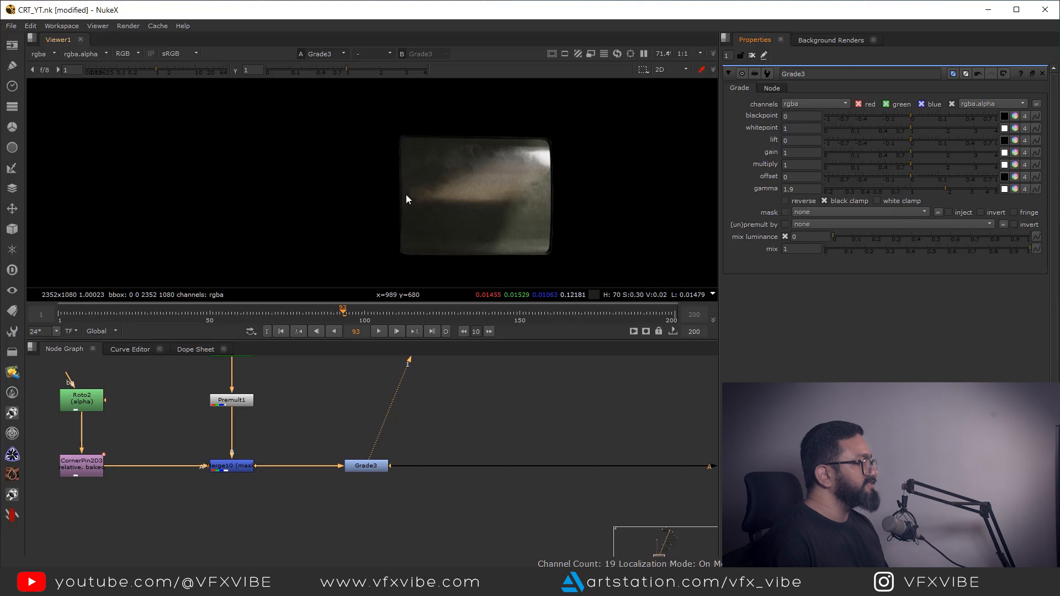
- View Merge11 in a full-size viewer and play the shot to examine the reflection over the screen
{"action": "scroll", "coordinate": [511, 394], "scroll_direction": "down", "scroll_amount": 4}
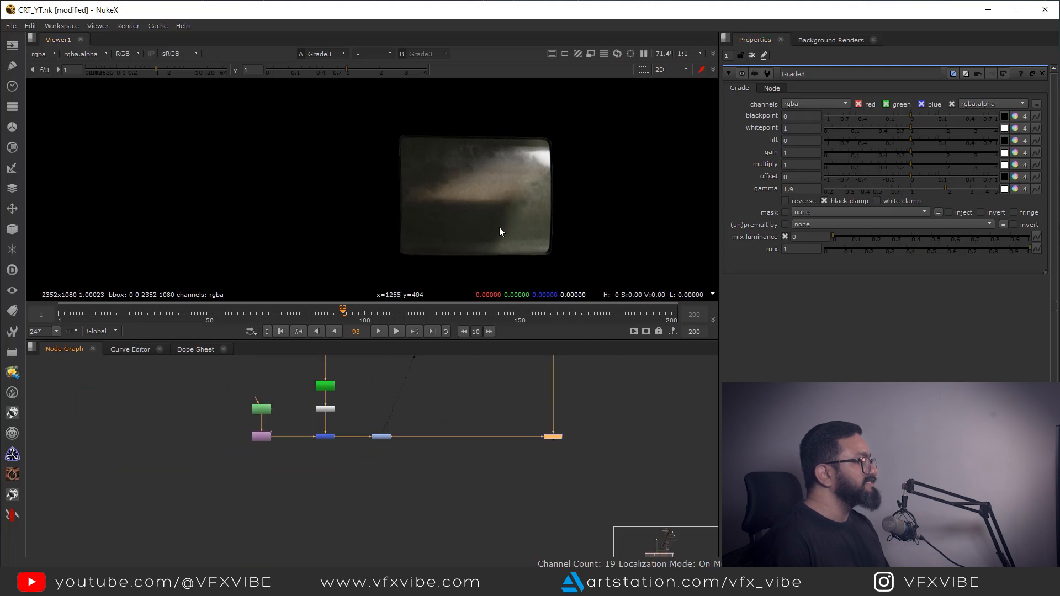
{"action": "key", "text": "1"}
{"action": "left_click", "coordinate": [537, 389]}
{"action": "left_click_drag", "start_coordinate": [489, 403], "coordinate": [596, 474]}
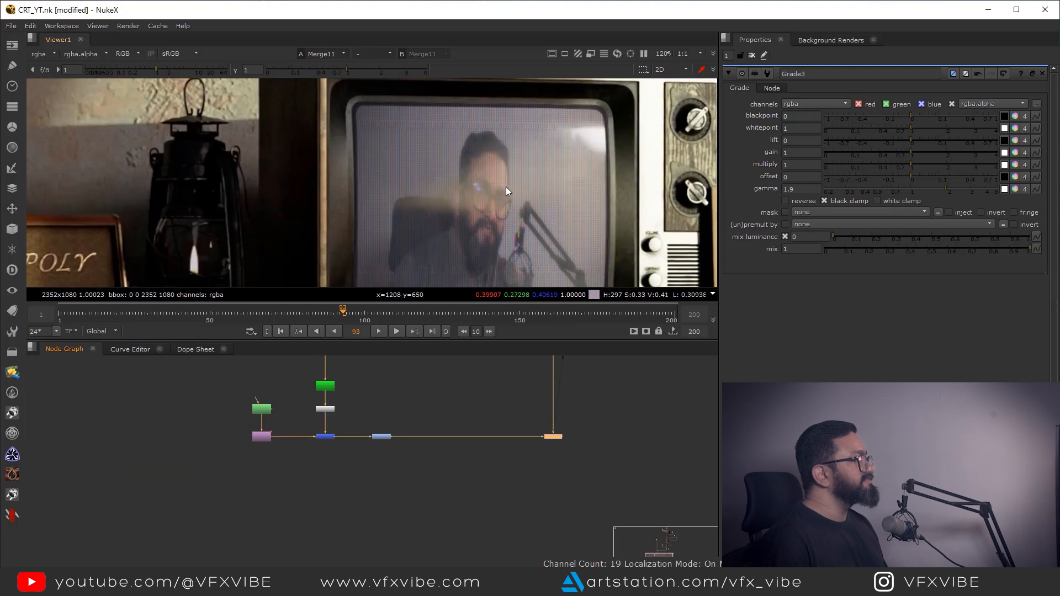
{"action": "key", "text": "space"}
{"action": "key", "text": "f"}
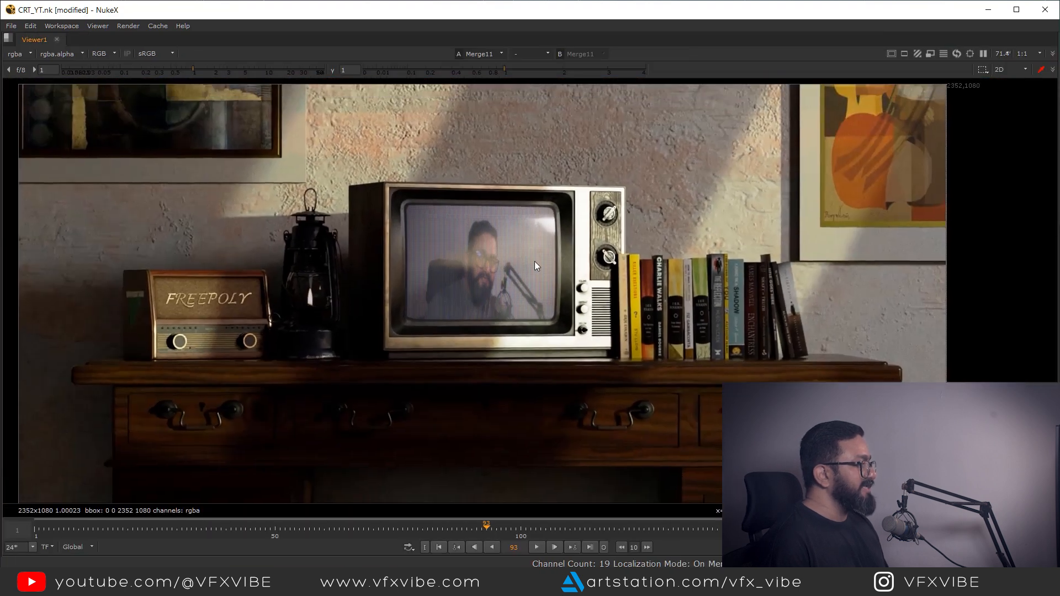
{"action": "key", "text": "l"}
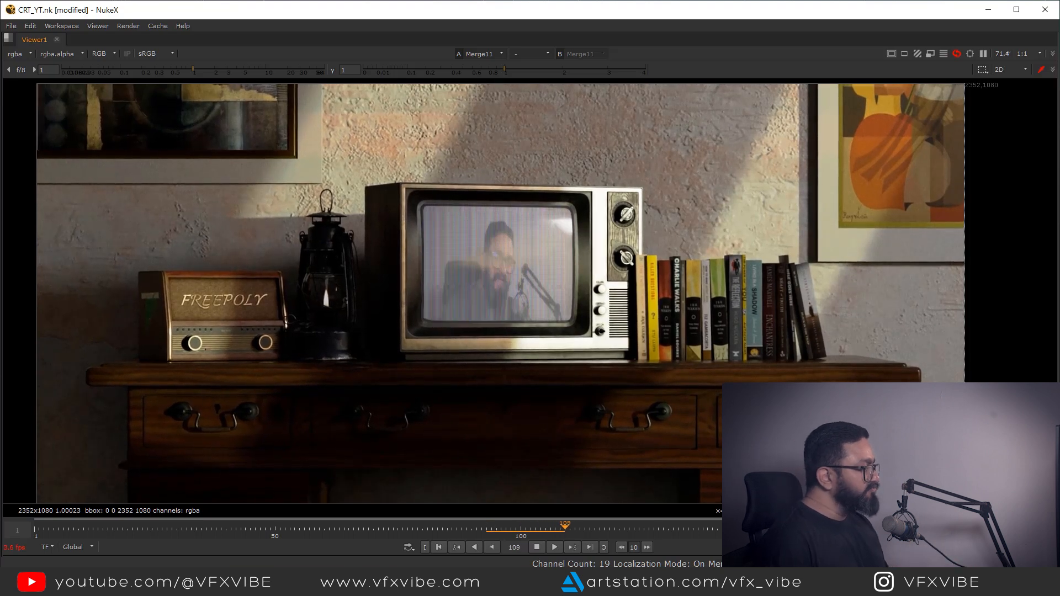
{"action": "left_click", "coordinate": [533, 546]}
{"action": "key", "text": "space"}
- Set ColorCorrect1's mix to 0.385 and review the composite's playback in a full-size viewer
{"action": "scroll", "coordinate": [463, 419], "scroll_direction": "down", "scroll_amount": 4}
{"action": "middle_click_drag", "start_coordinate": [455, 362], "coordinate": [468, 463]}
{"action": "scroll", "coordinate": [525, 406], "scroll_direction": "up", "scroll_amount": 4}
{"action": "scroll", "coordinate": [502, 474], "scroll_direction": "up", "scroll_amount": 2}
{"action": "middle_click_drag", "start_coordinate": [527, 396], "coordinate": [524, 479]}
{"action": "scroll", "coordinate": [493, 435], "scroll_direction": "up", "scroll_amount": 6}
{"action": "double_click", "coordinate": [476, 446]}
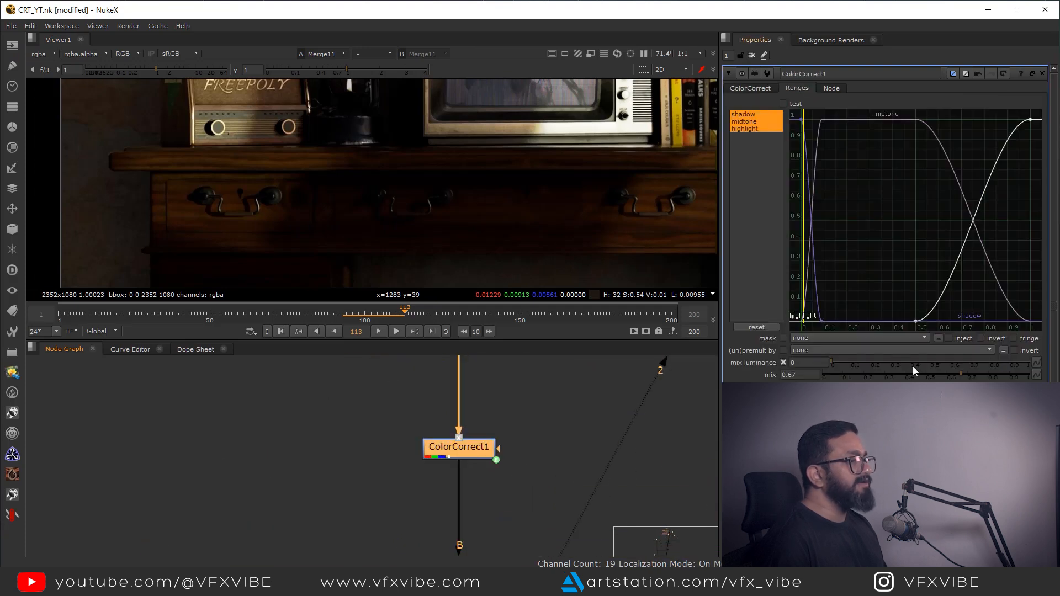
{"action": "middle_click_drag", "start_coordinate": [502, 156], "coordinate": [477, 275]}
{"action": "left_click_drag", "start_coordinate": [961, 377], "coordinate": [930, 377]}
{"action": "left_click", "coordinate": [379, 331]}
{"action": "left_click_drag", "start_coordinate": [925, 377], "coordinate": [902, 377]}
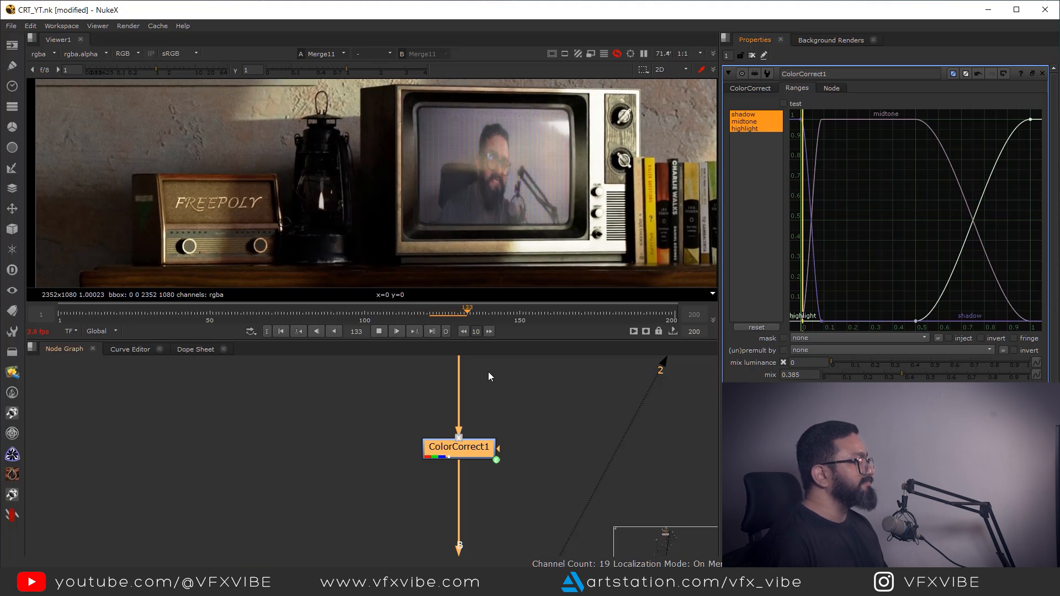
{"action": "key", "text": "space"}
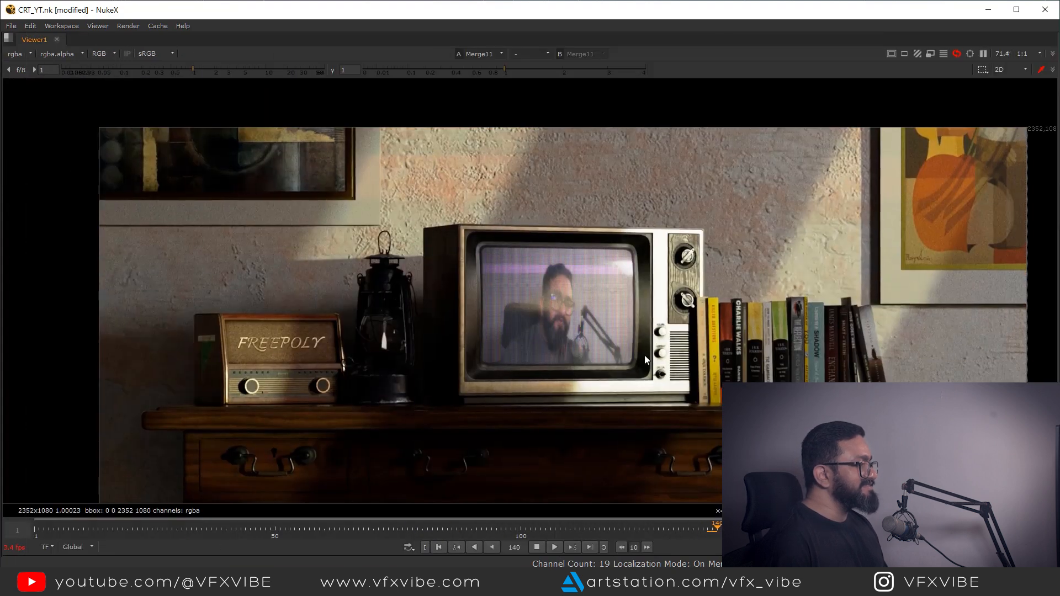
{"action": "key", "text": "f"}
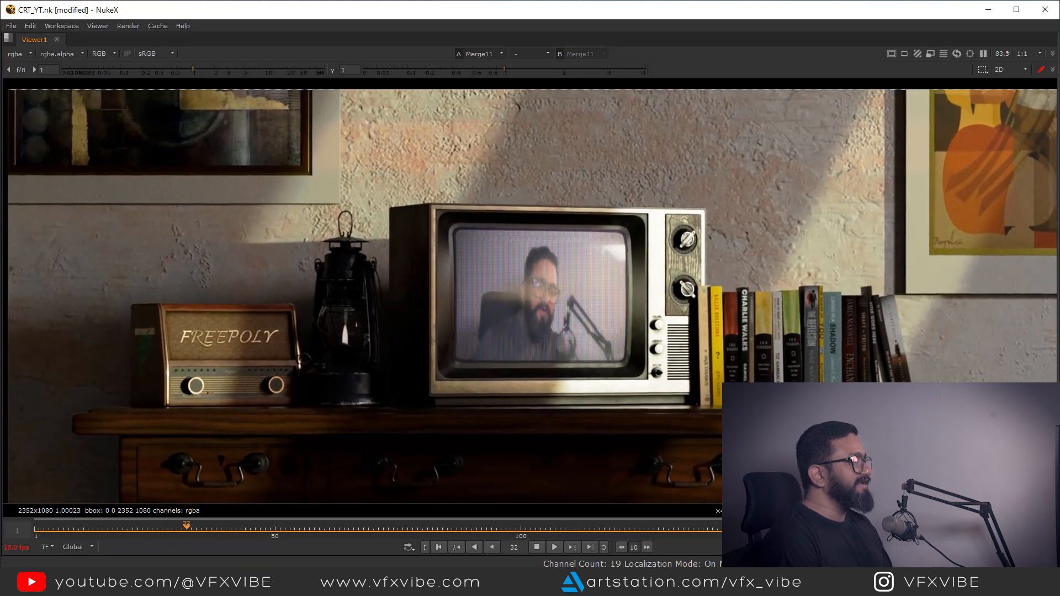